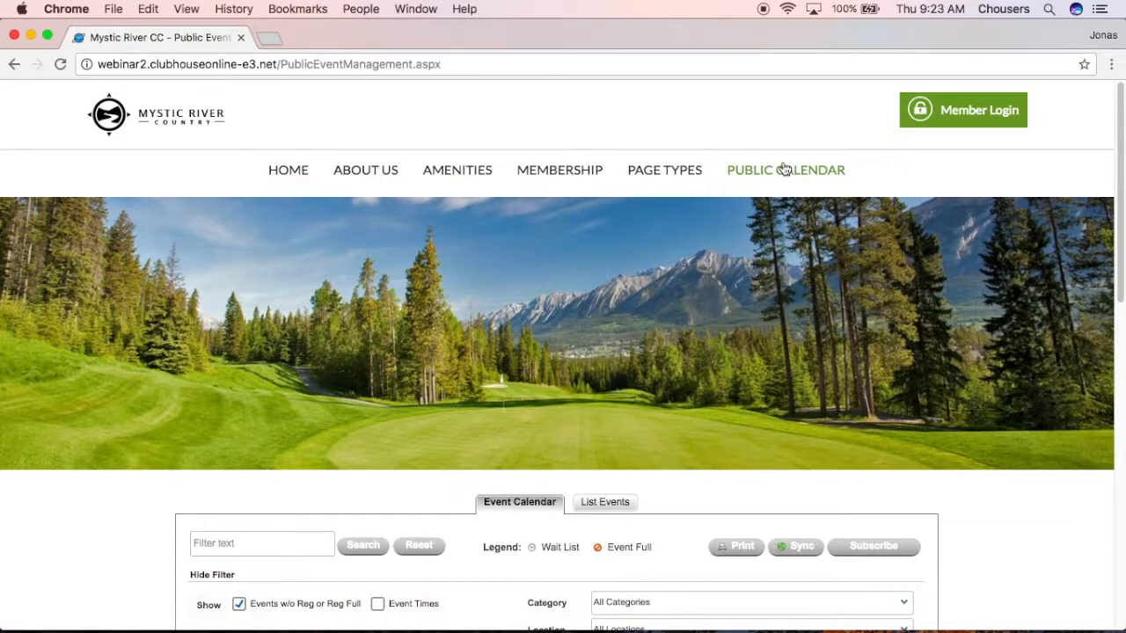
Scroll to the calendar and check the month and year picker without changing the month.
scroll(850, 239, down, 4)
scroll(851, 239, down, 5)
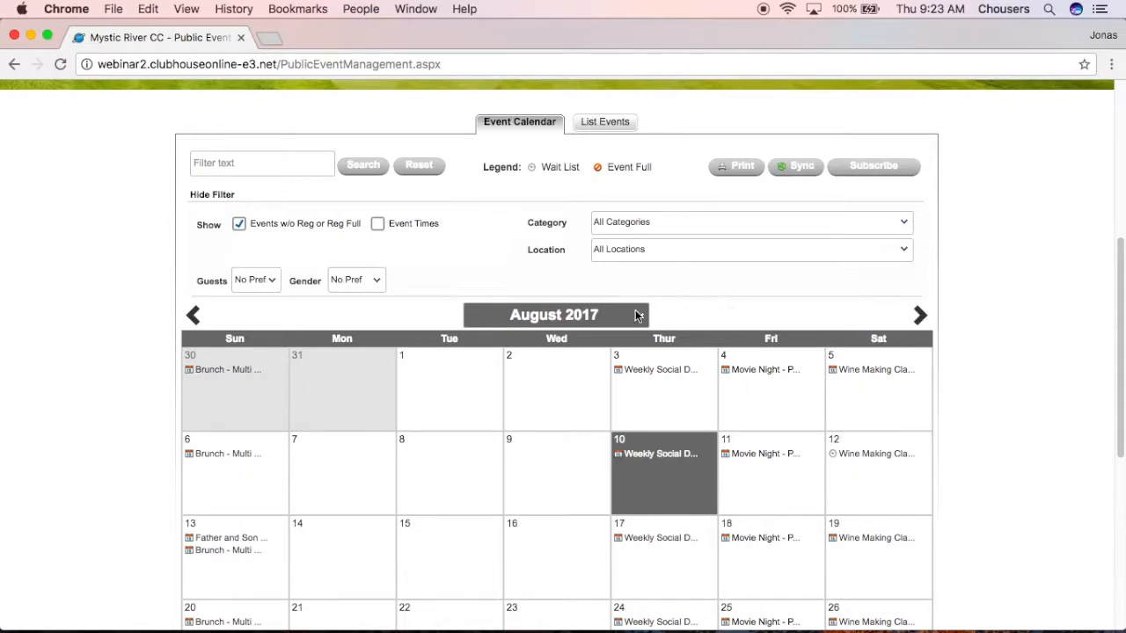
click(570, 318)
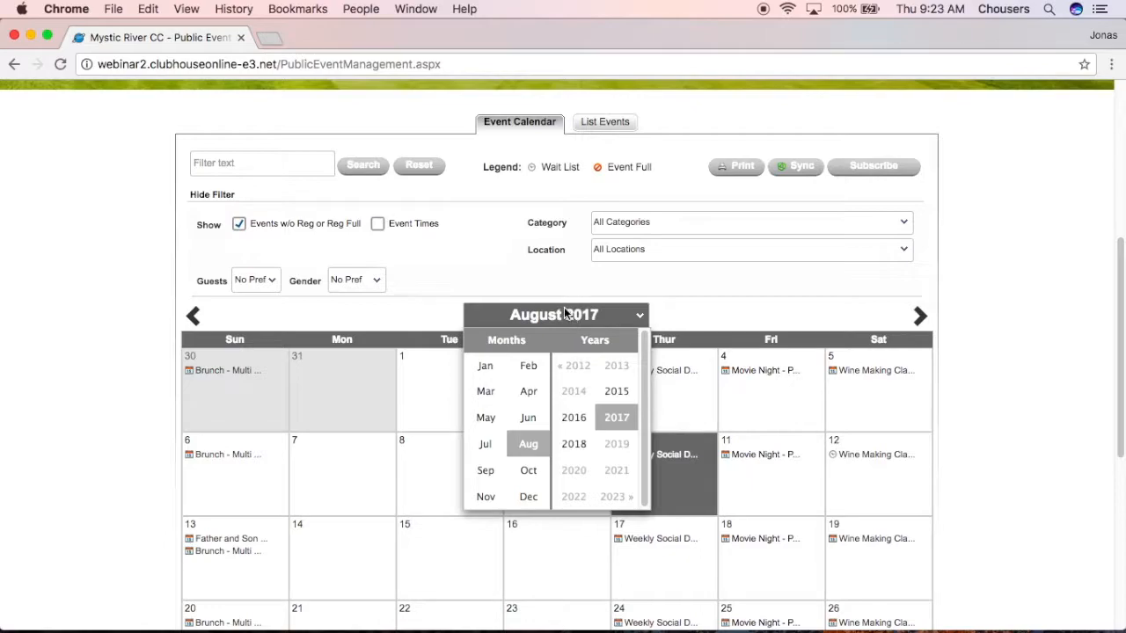
click(644, 279)
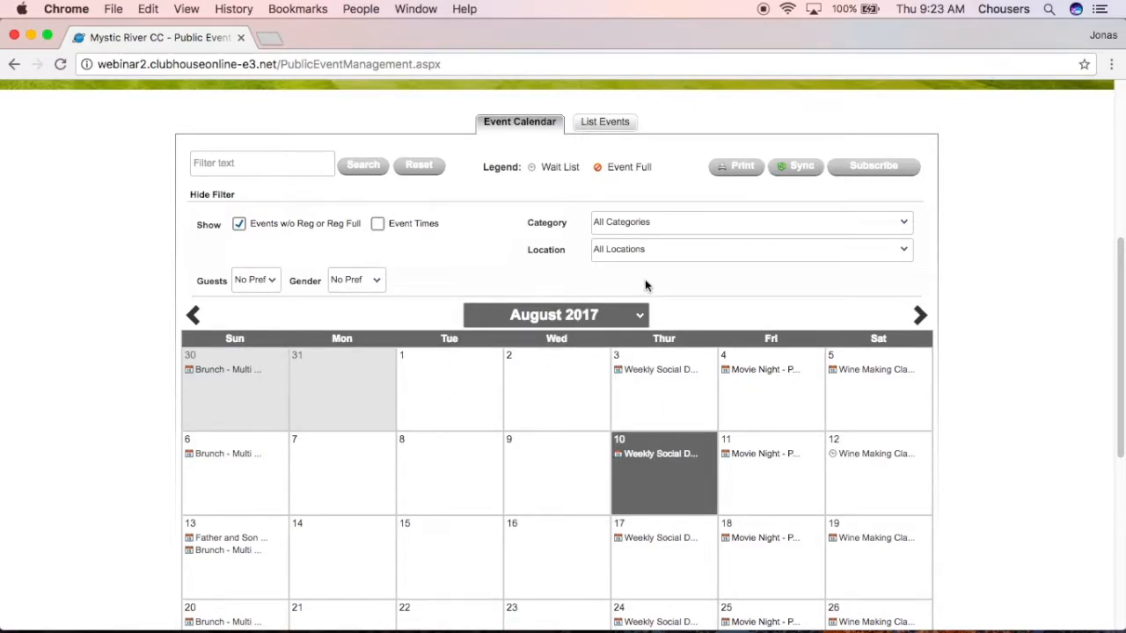
Filter the calendar to events matching 'movie', then clear the filter to show all events.
click(294, 168)
text(movie)
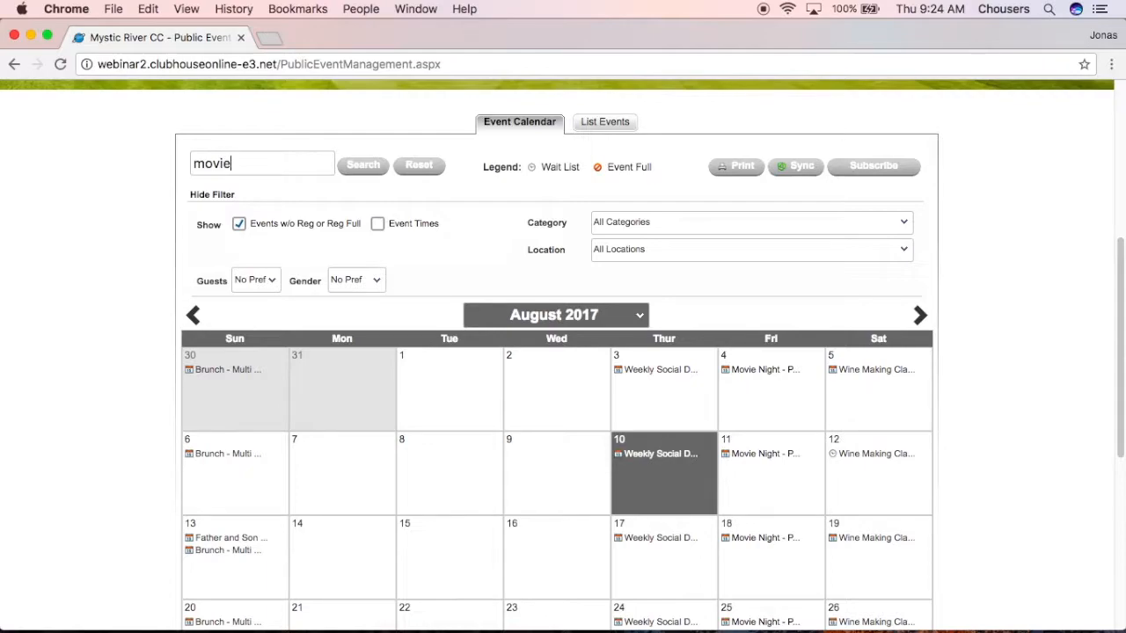
click(365, 174)
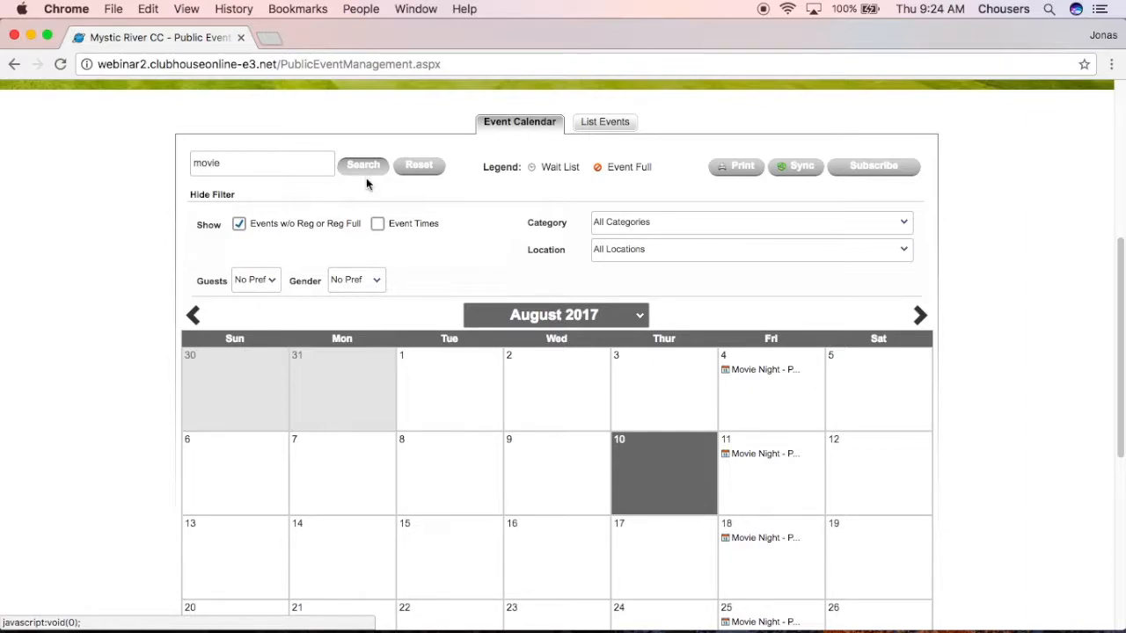
click(413, 169)
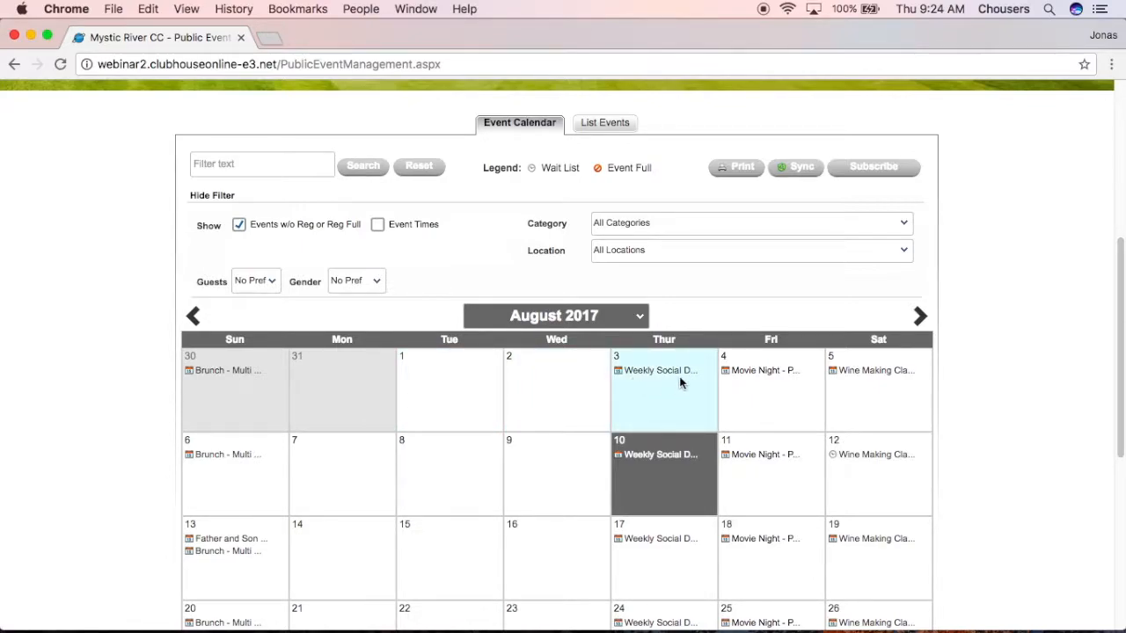
Switch Event Times on to show start times, then switch it off again.
mouse_move(675, 375)
click(376, 227)
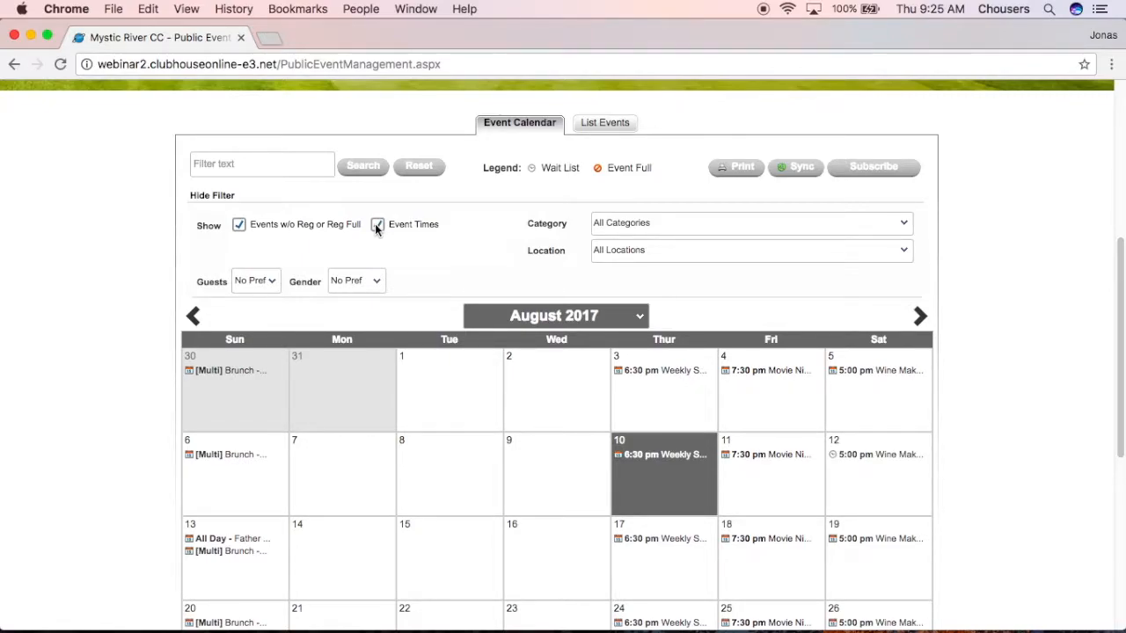
click(376, 227)
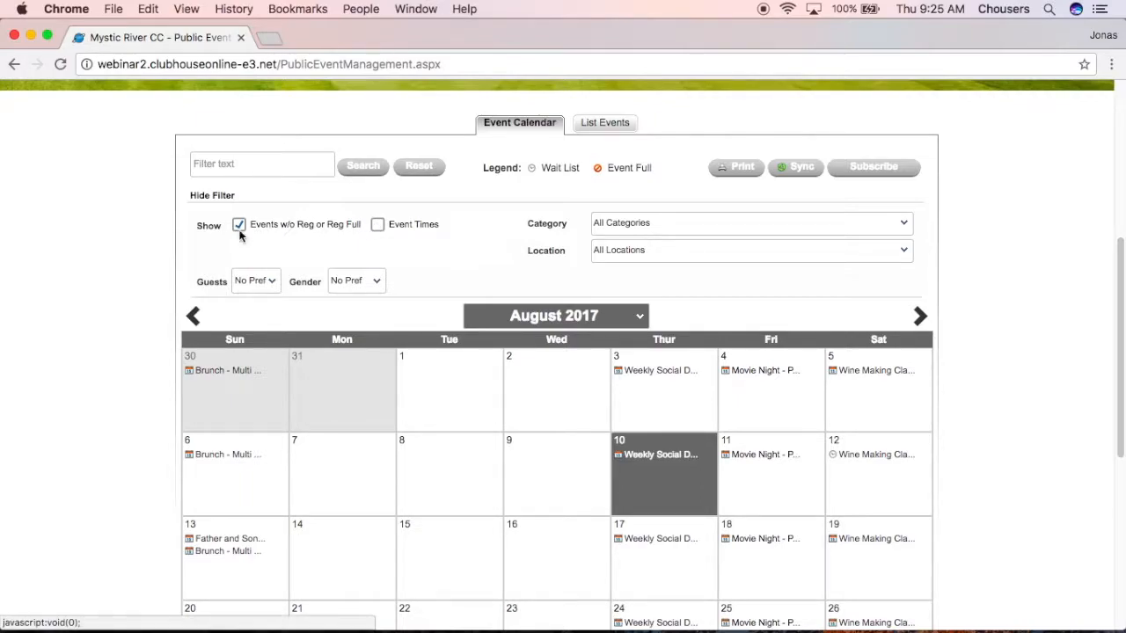
Set Gender to Male Only, reset it to No Pref, and bring up the Category list.
click(273, 283)
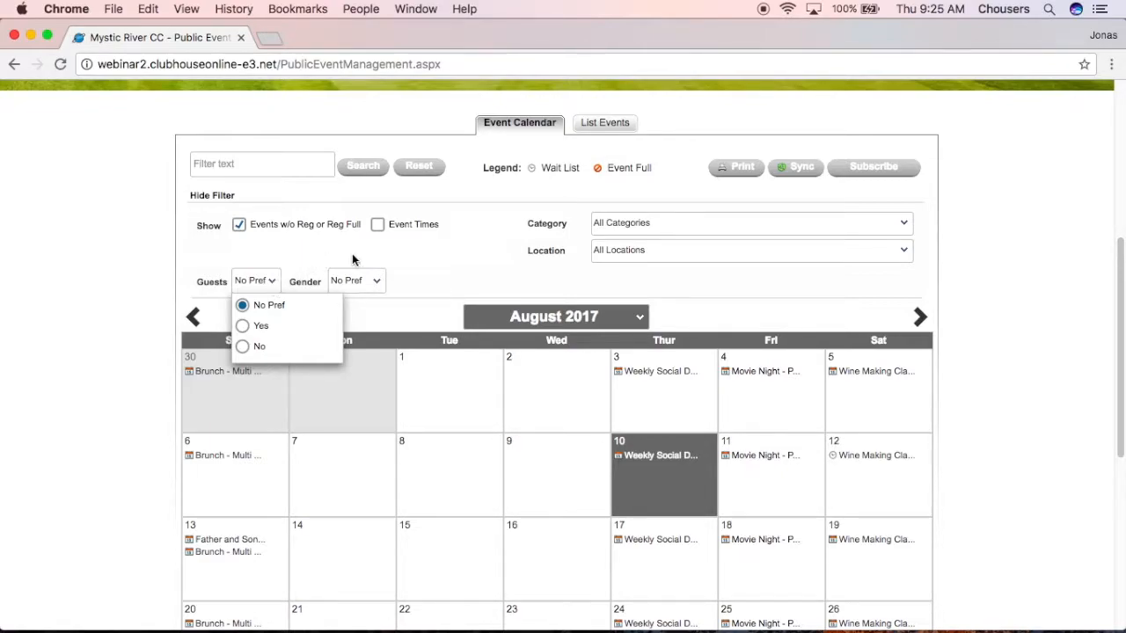
click(378, 283)
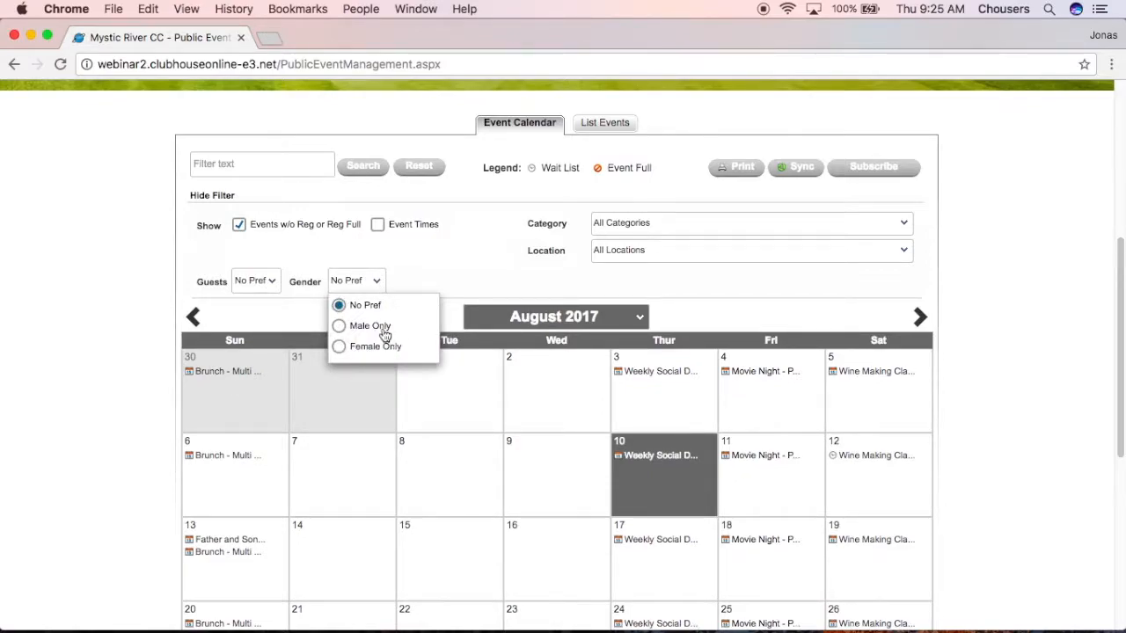
click(386, 327)
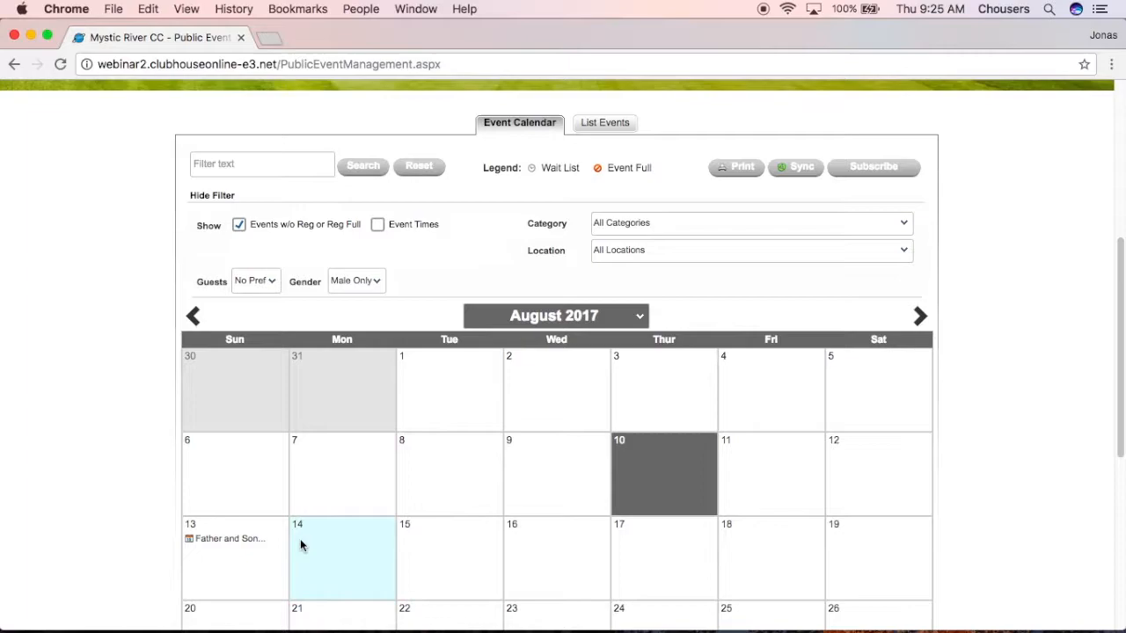
click(369, 280)
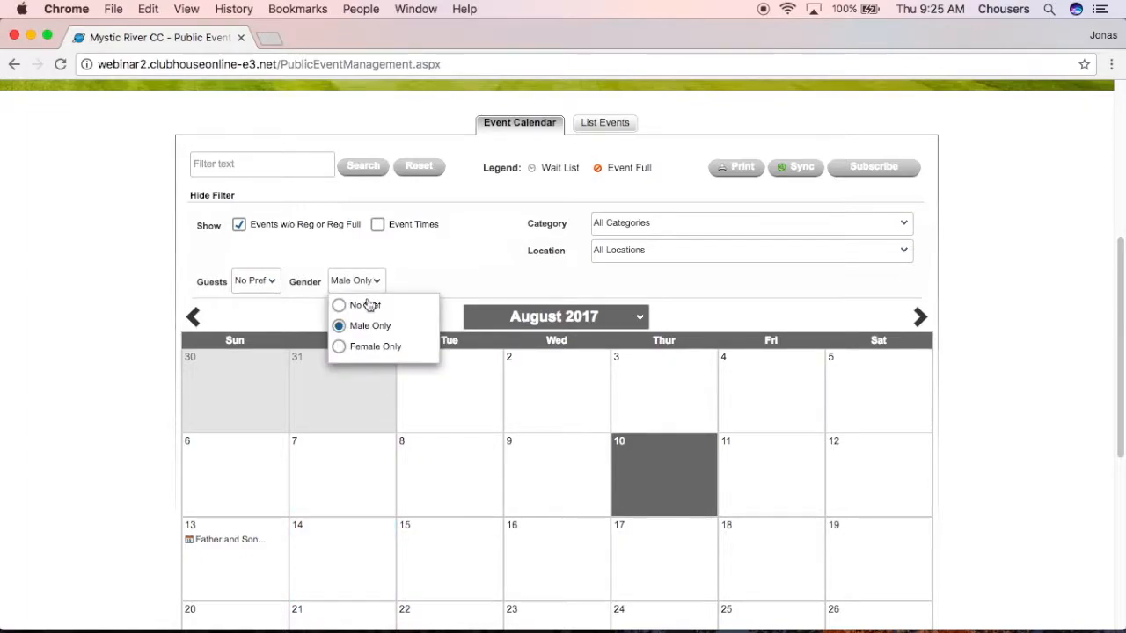
click(362, 305)
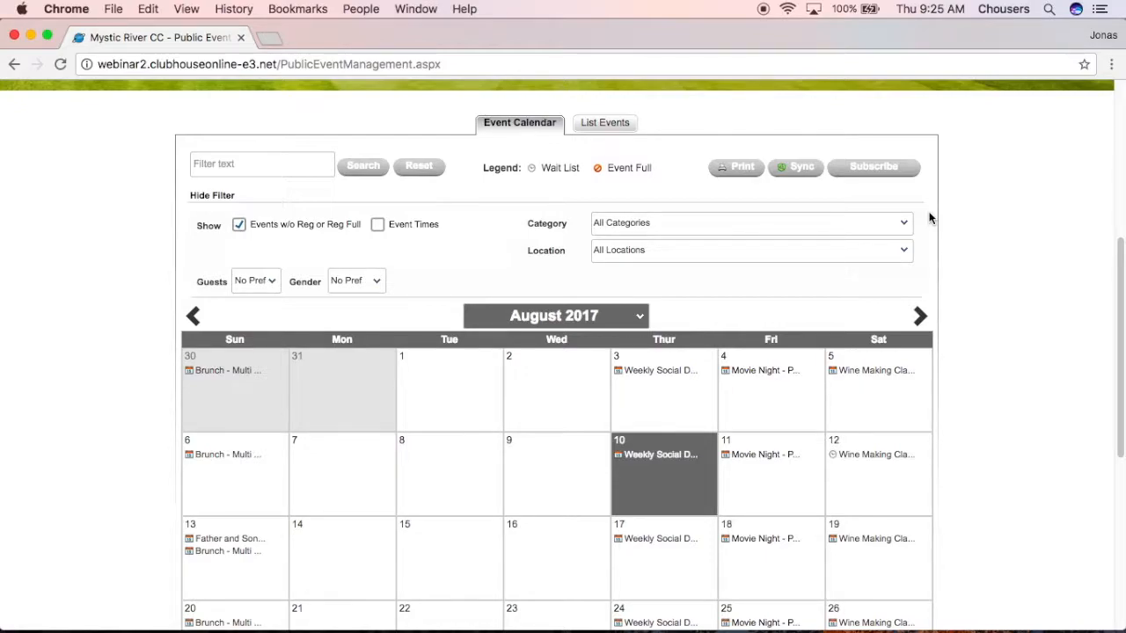
click(904, 231)
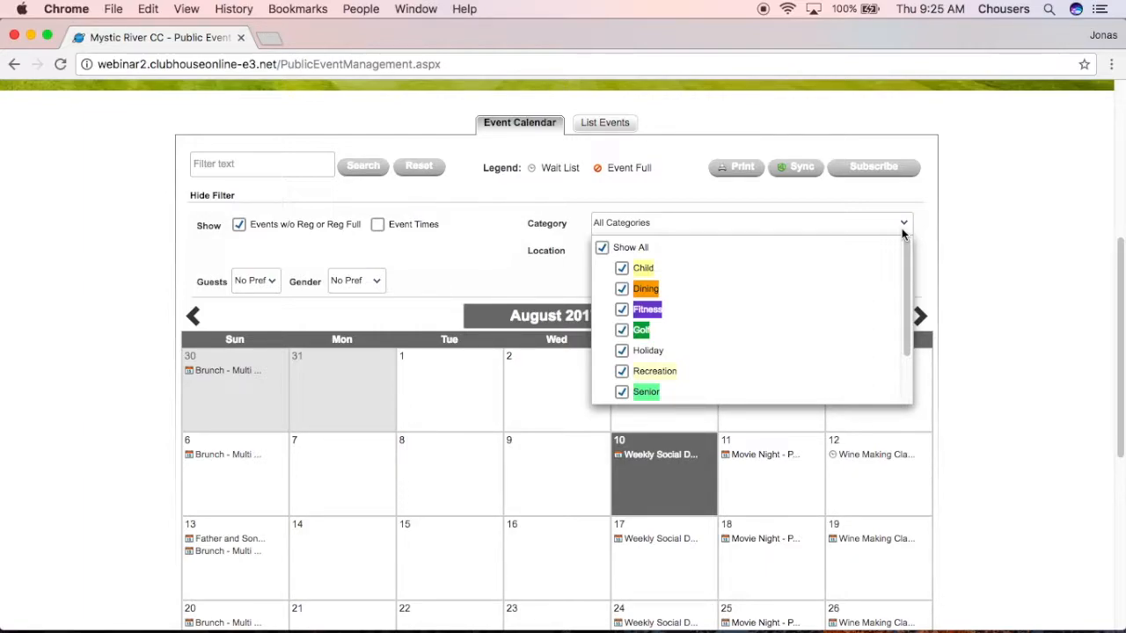
Narrow categories to Dining only, restore Show All, then check the Location list without changes.
click(601, 248)
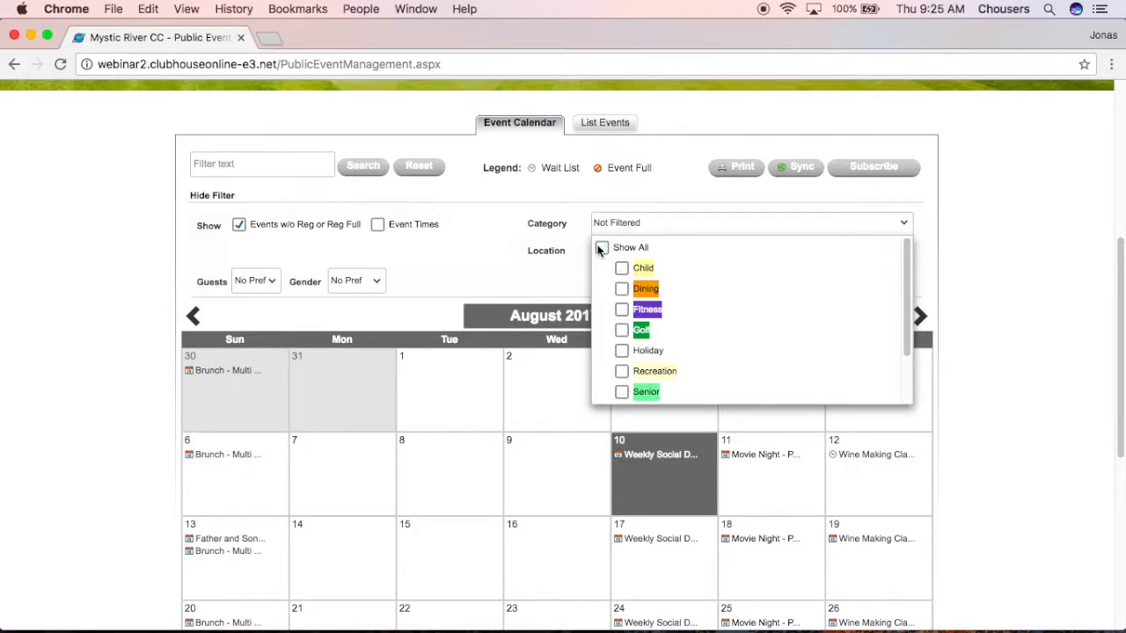
click(622, 291)
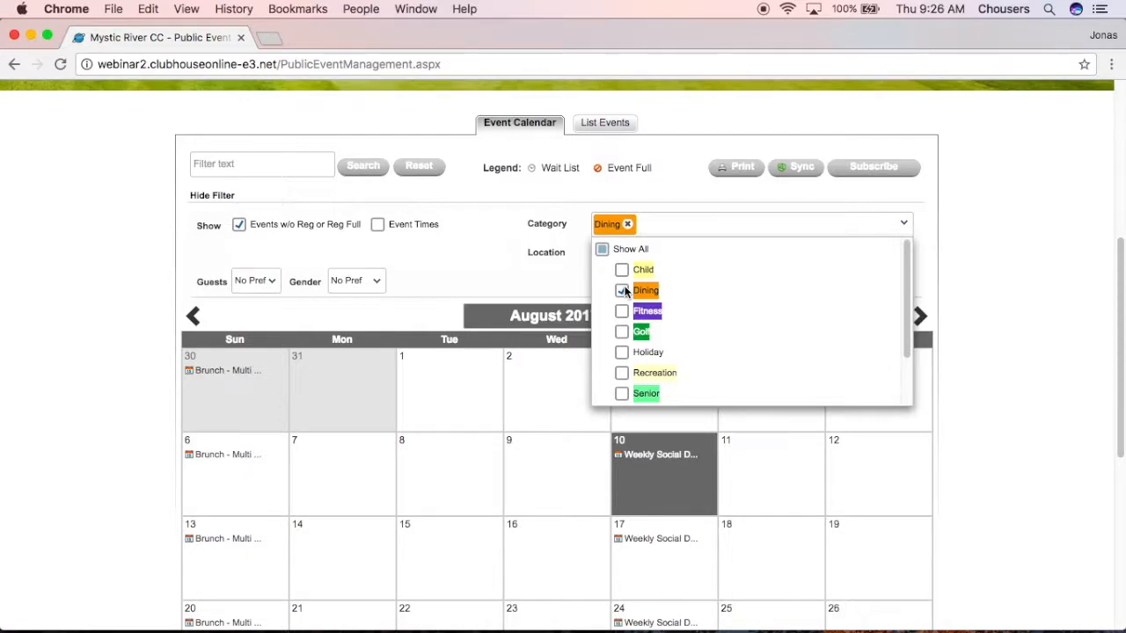
click(602, 248)
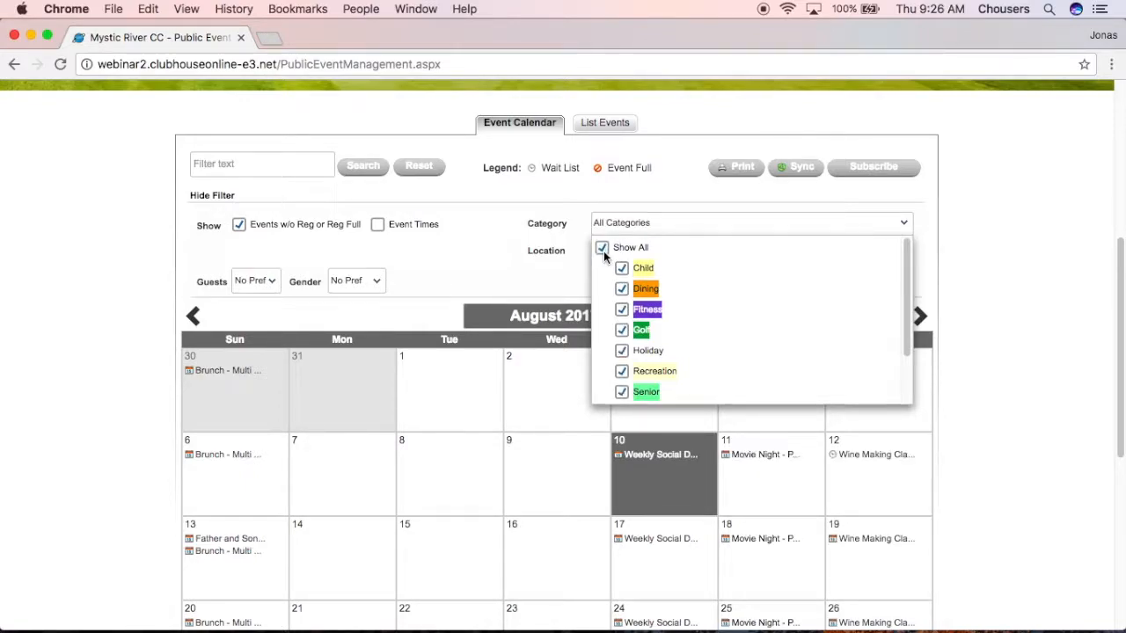
click(931, 240)
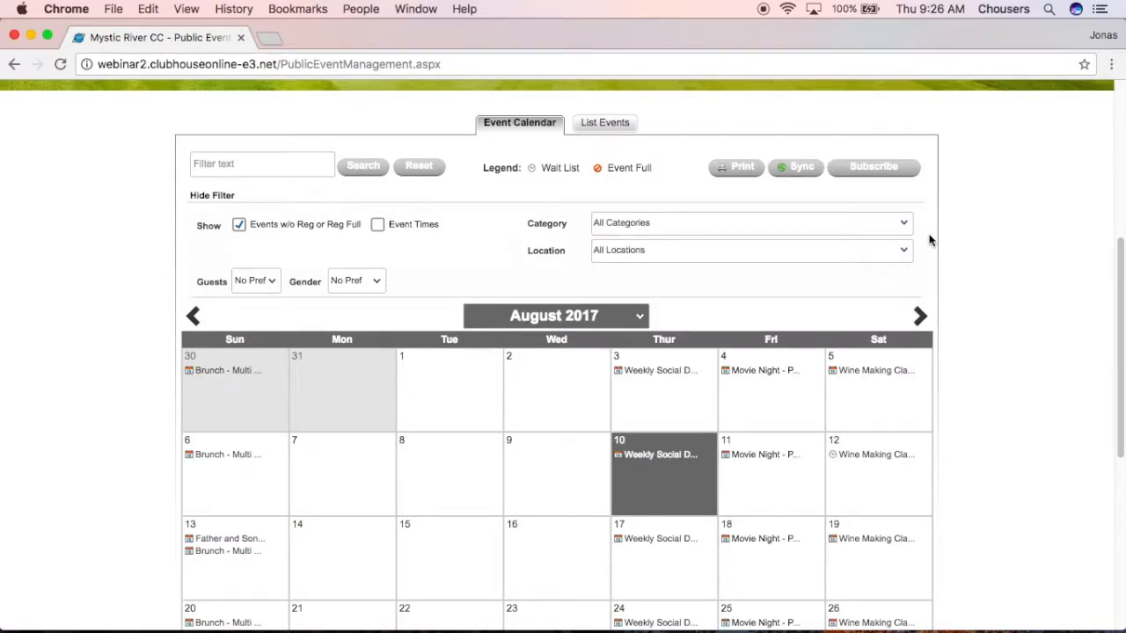
click(901, 252)
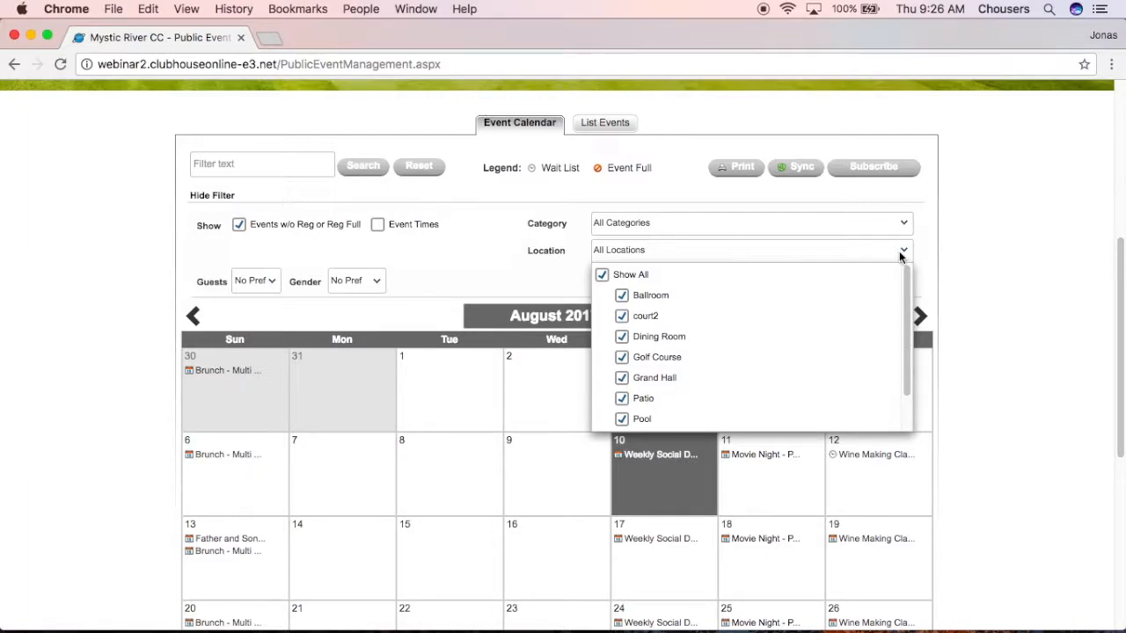
click(919, 251)
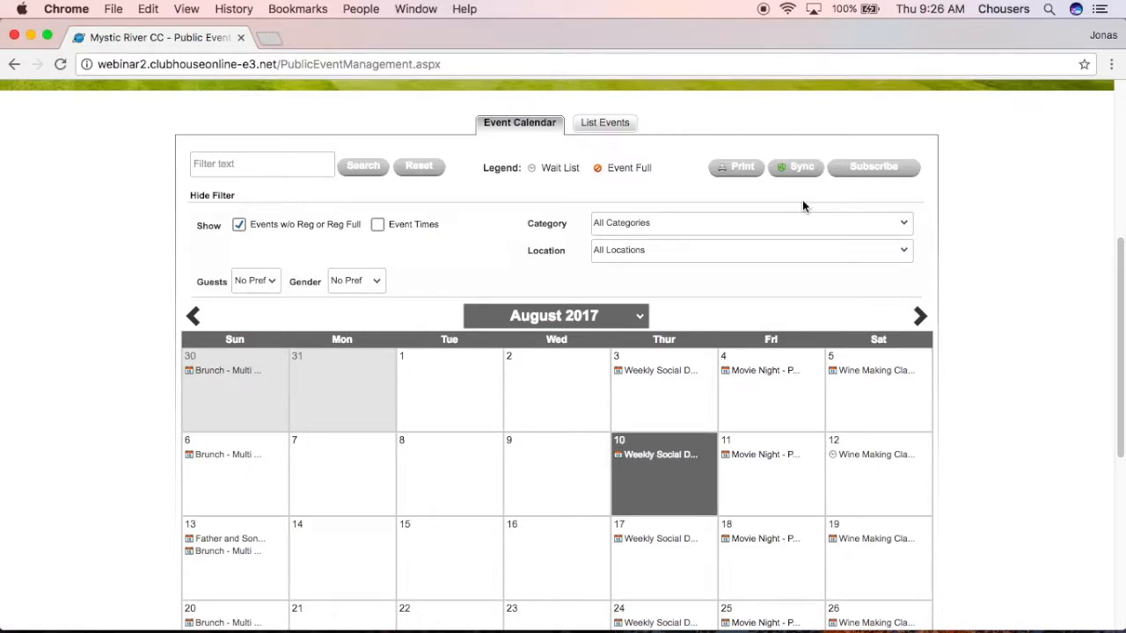
click(898, 180)
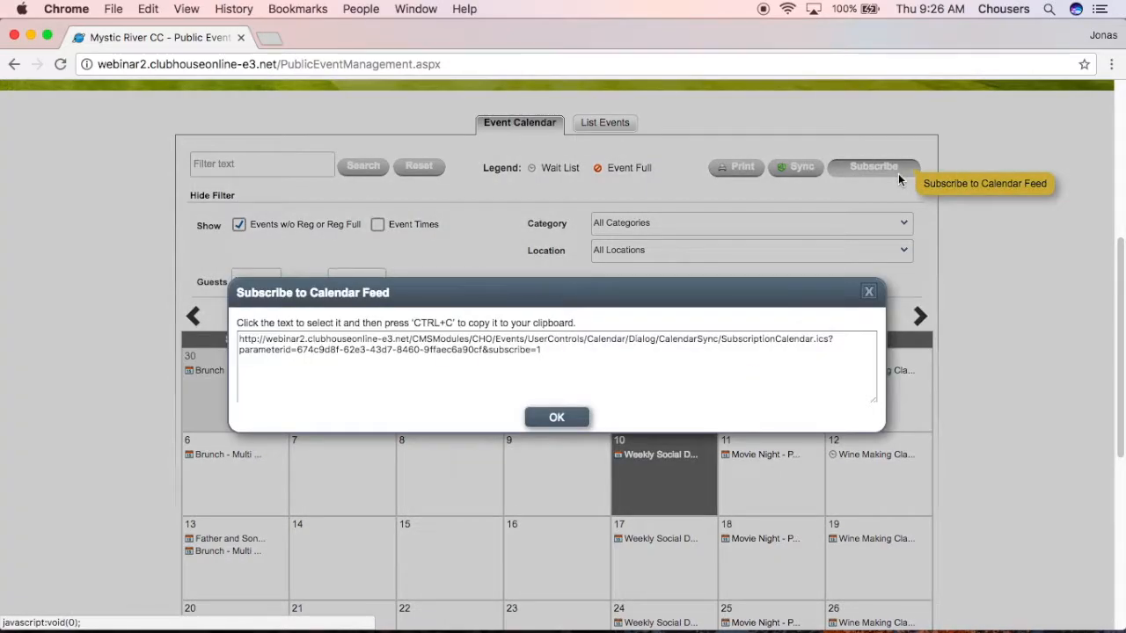
drag(564, 350, 381, 345)
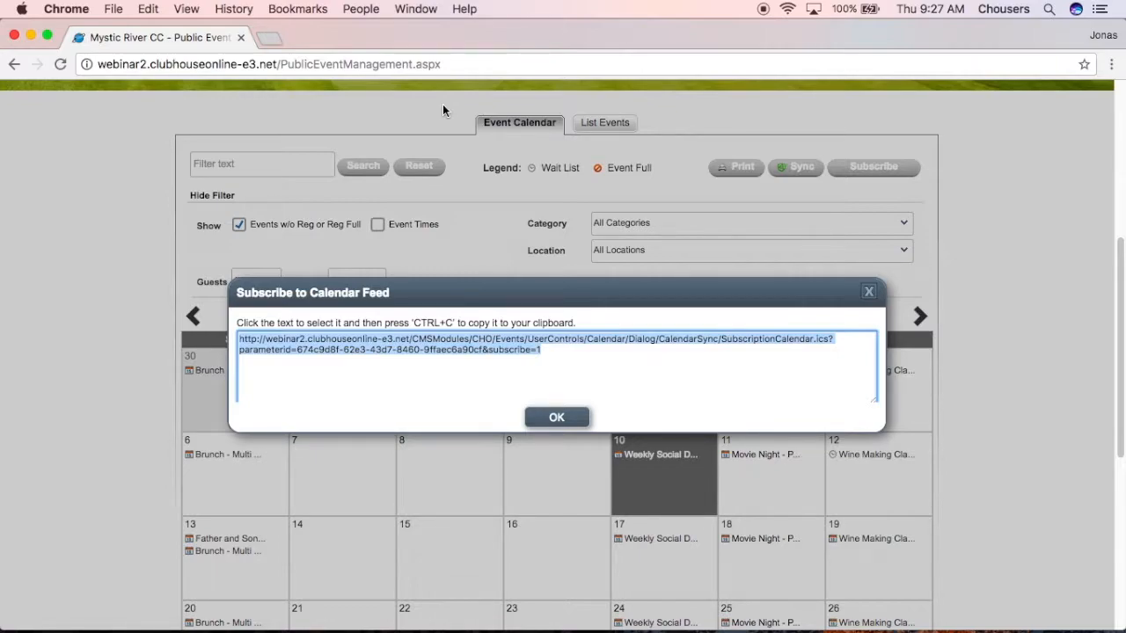
click(556, 417)
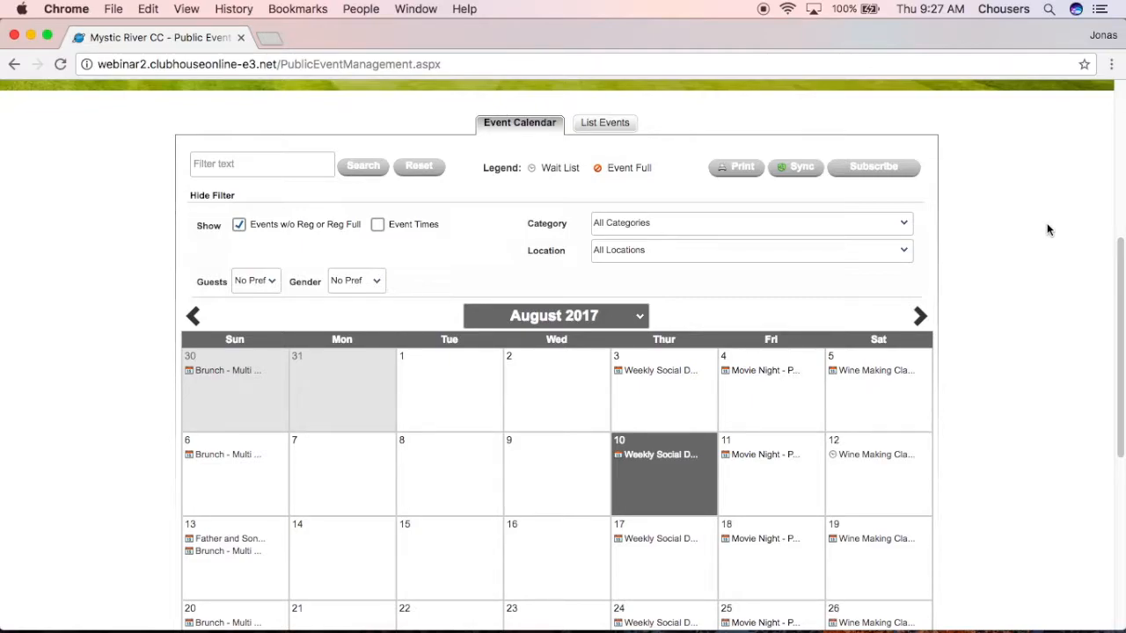
click(662, 542)
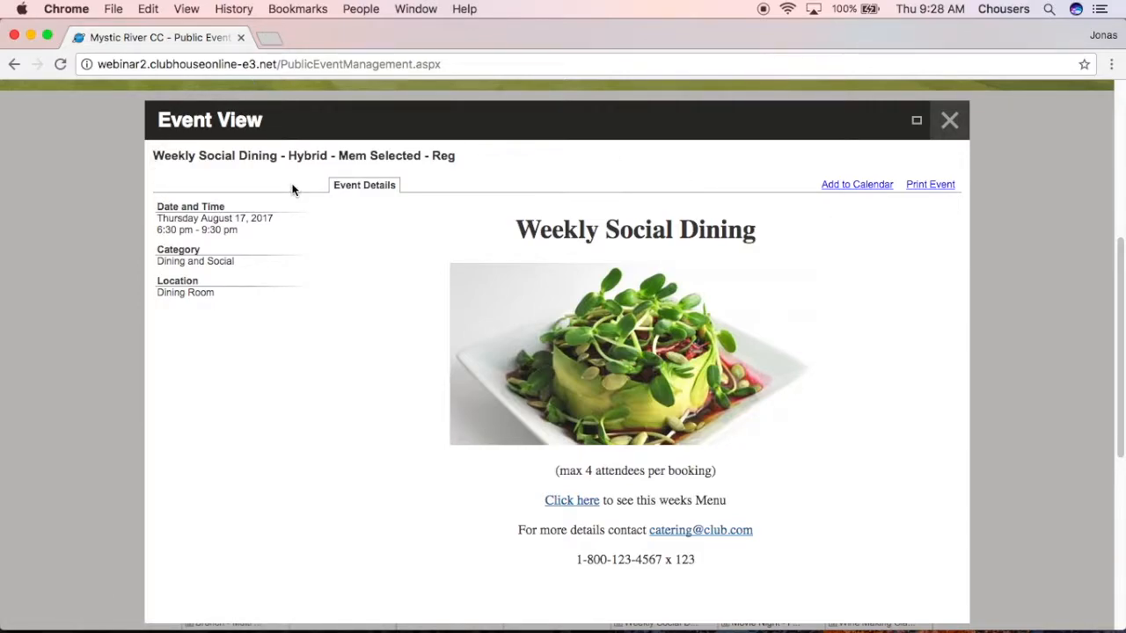
click(951, 123)
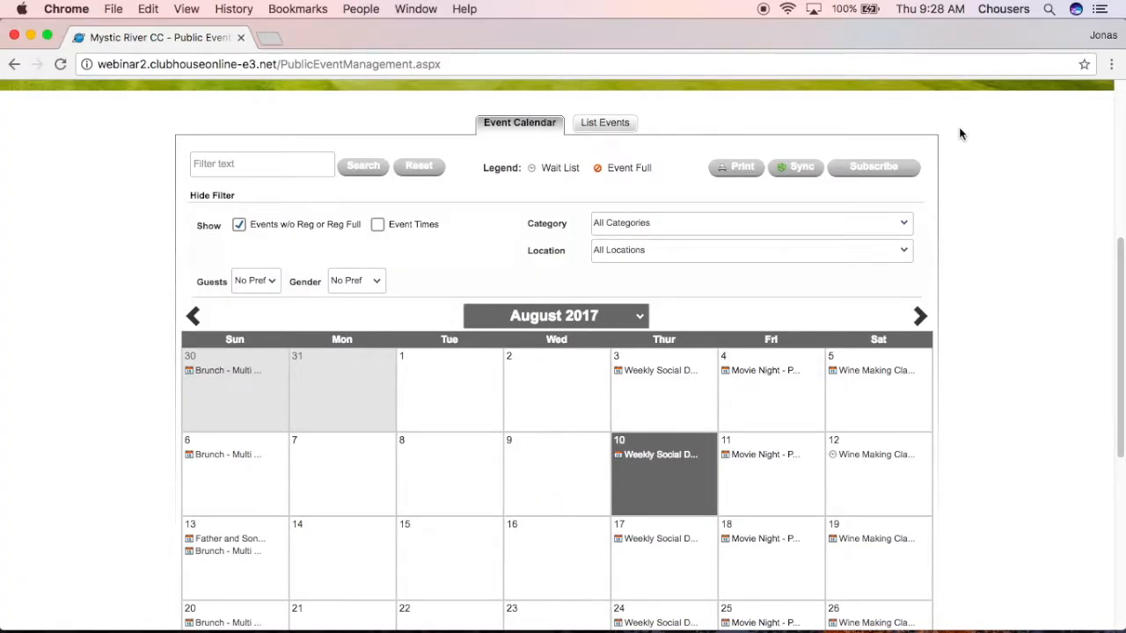
Switch to List Events, keeping the next 90 days at 20 events per page.
click(624, 122)
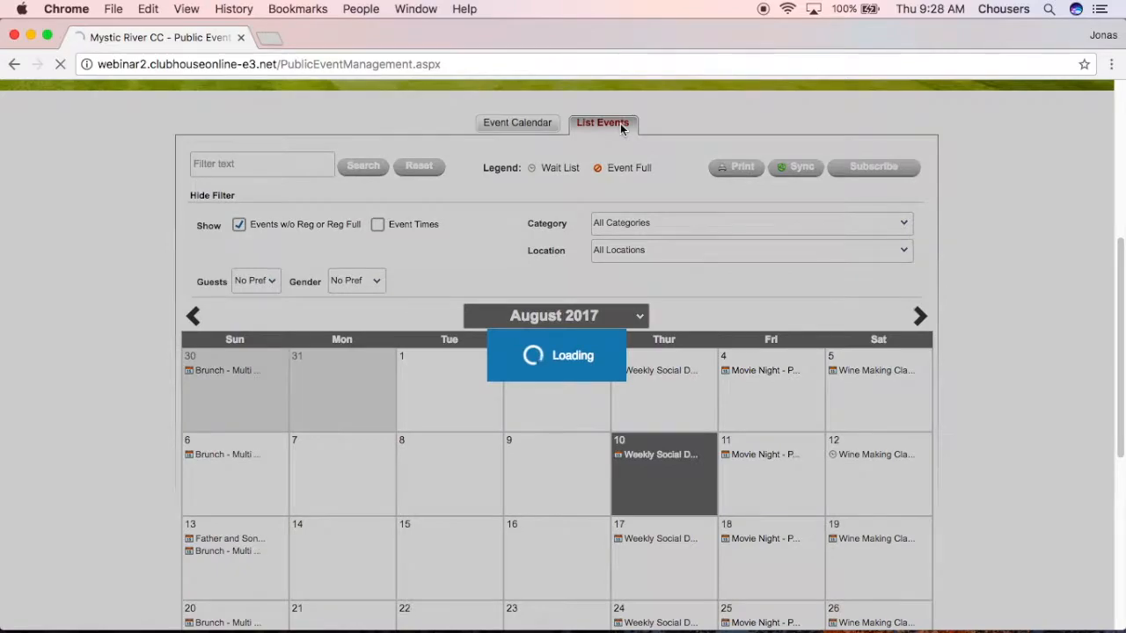
scroll(930, 359, down, 8)
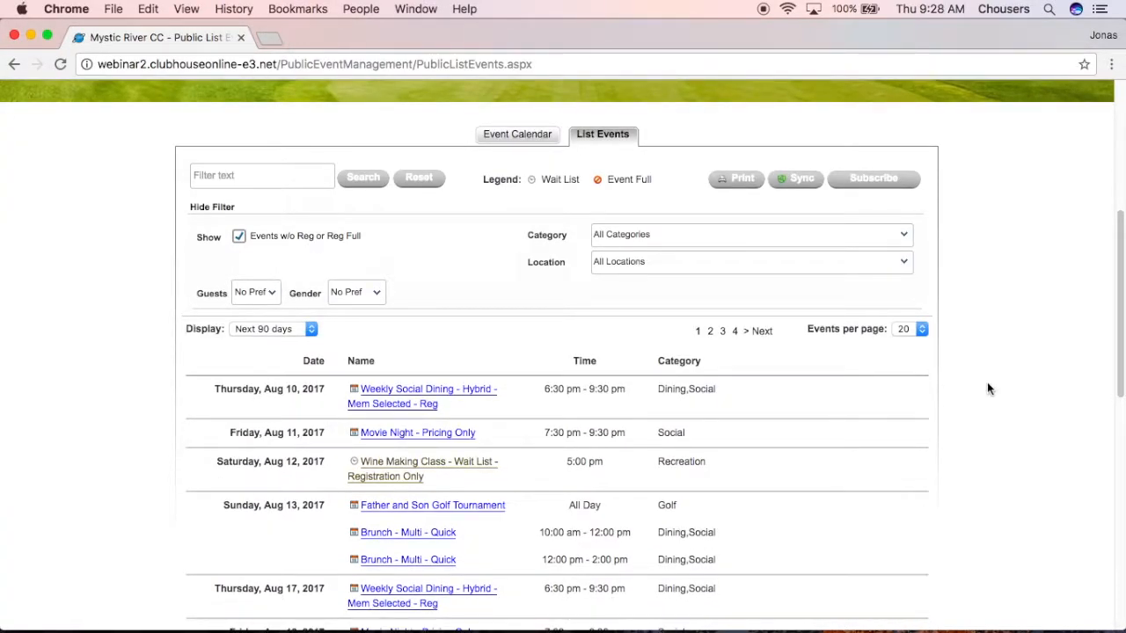
click(311, 330)
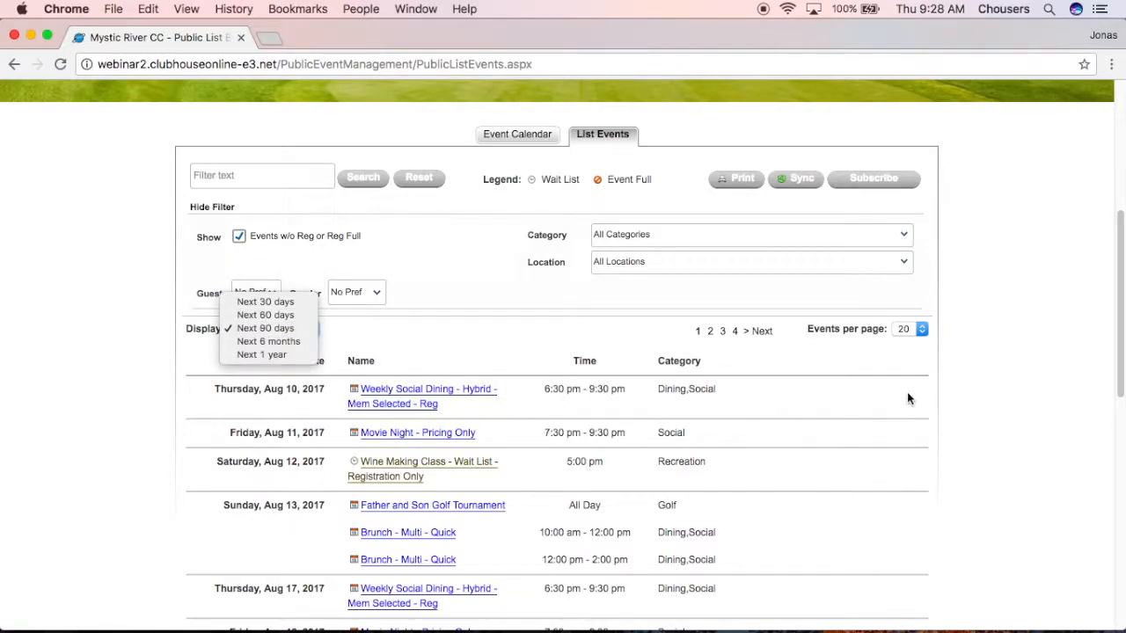
click(923, 330)
click(923, 330)
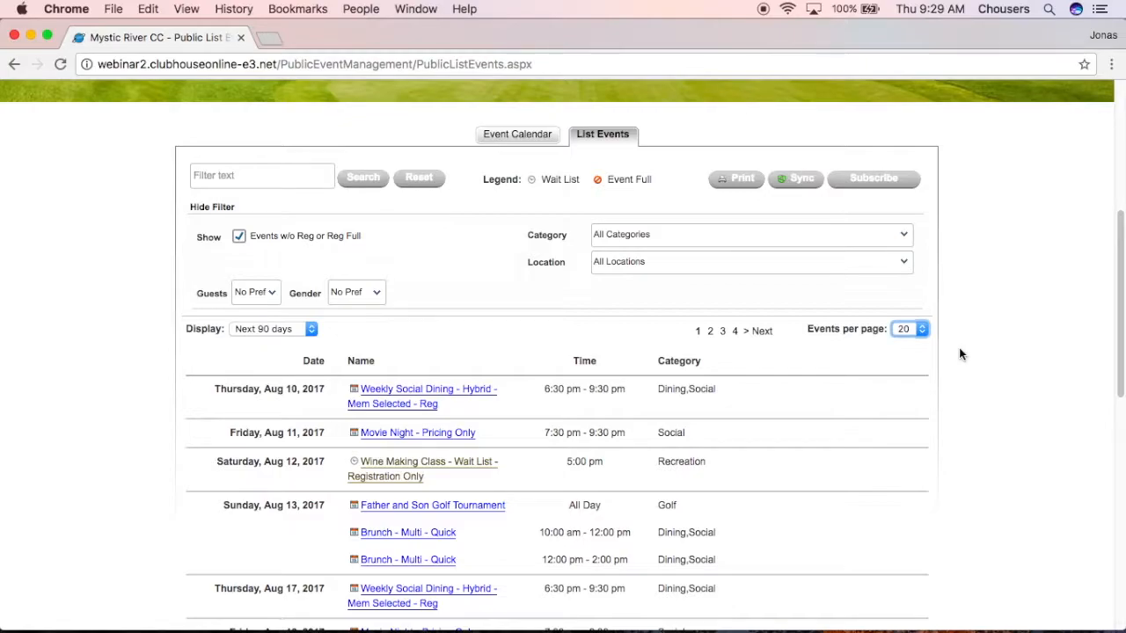
scroll(958, 348, up, 5)
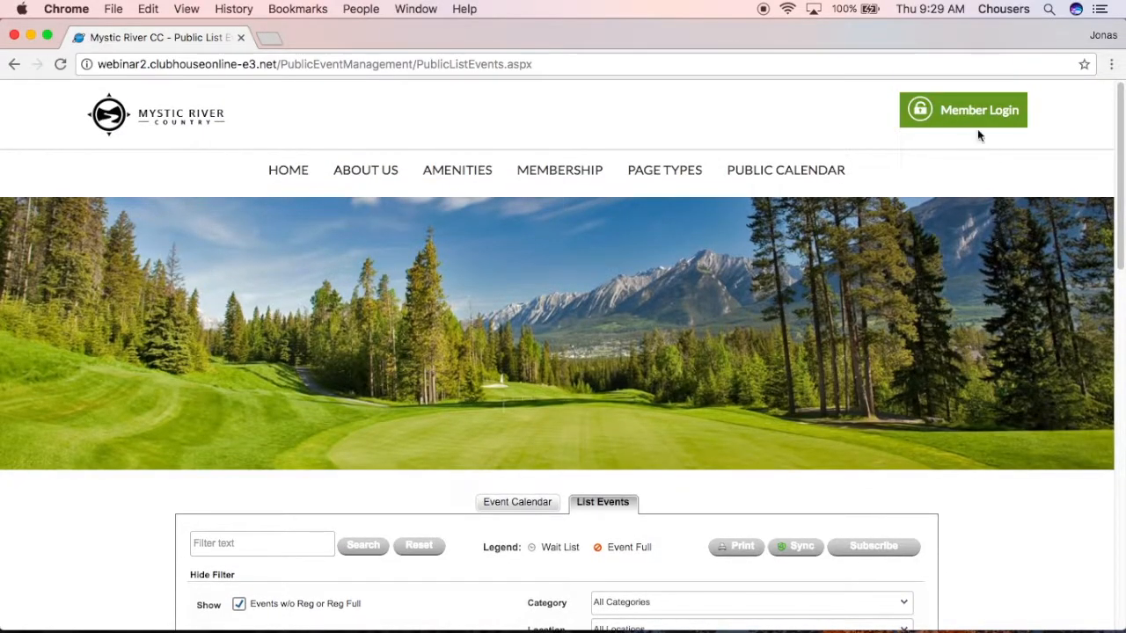
Log in through Member Login with the saved username and the account password.
click(973, 120)
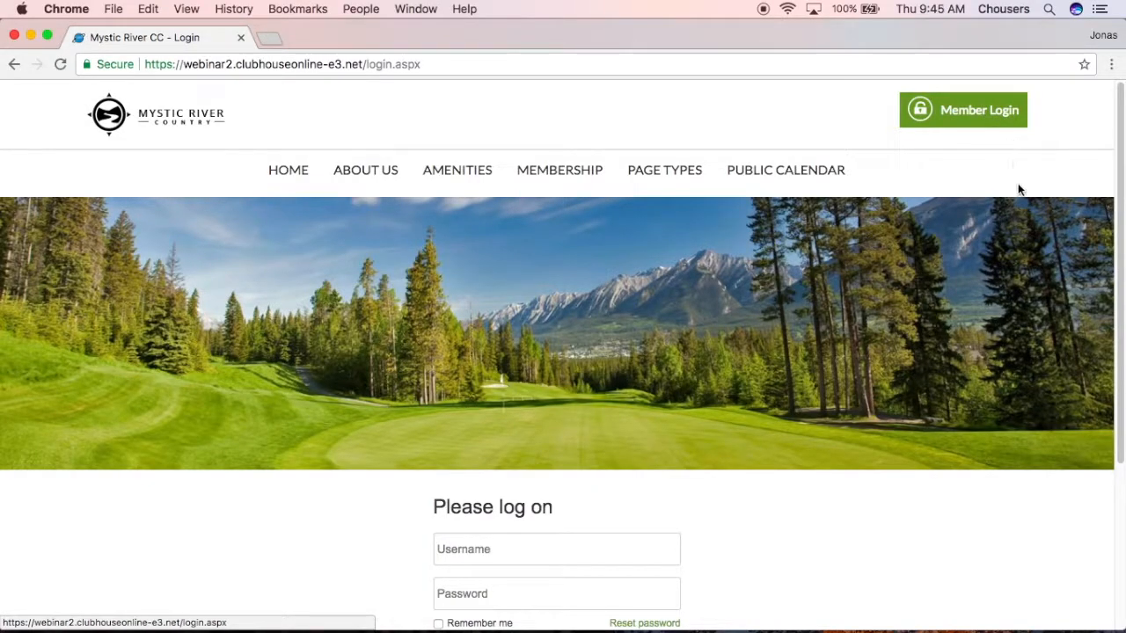
click(651, 540)
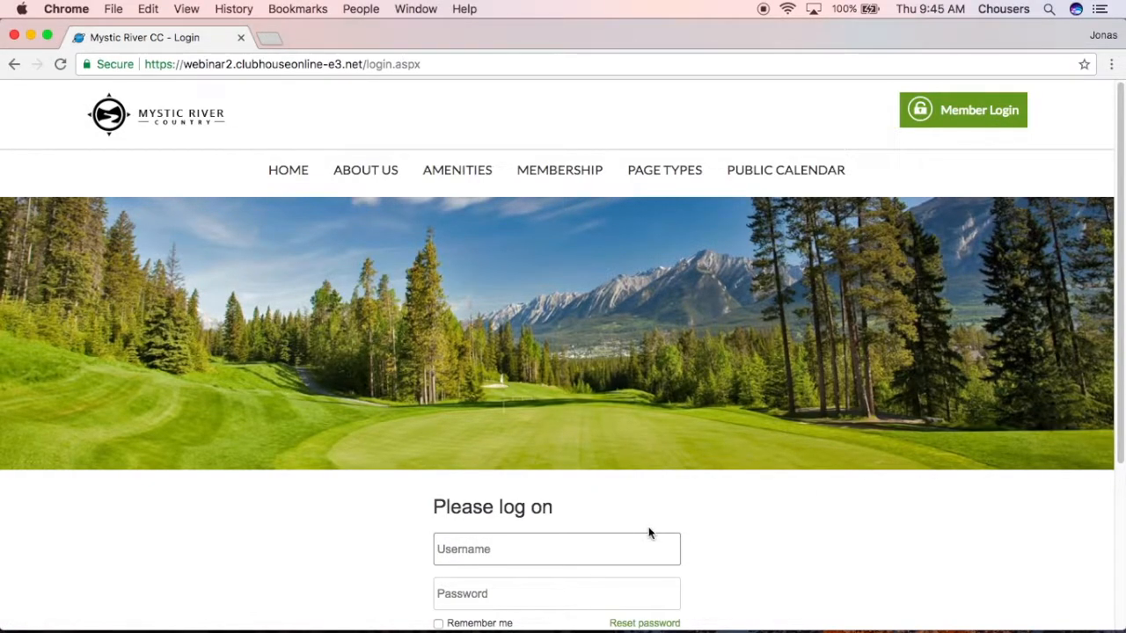
text(jonas)
key(Down)
key(Return)
key(Tab)
text(*********)
scroll(704, 526, down, 1)
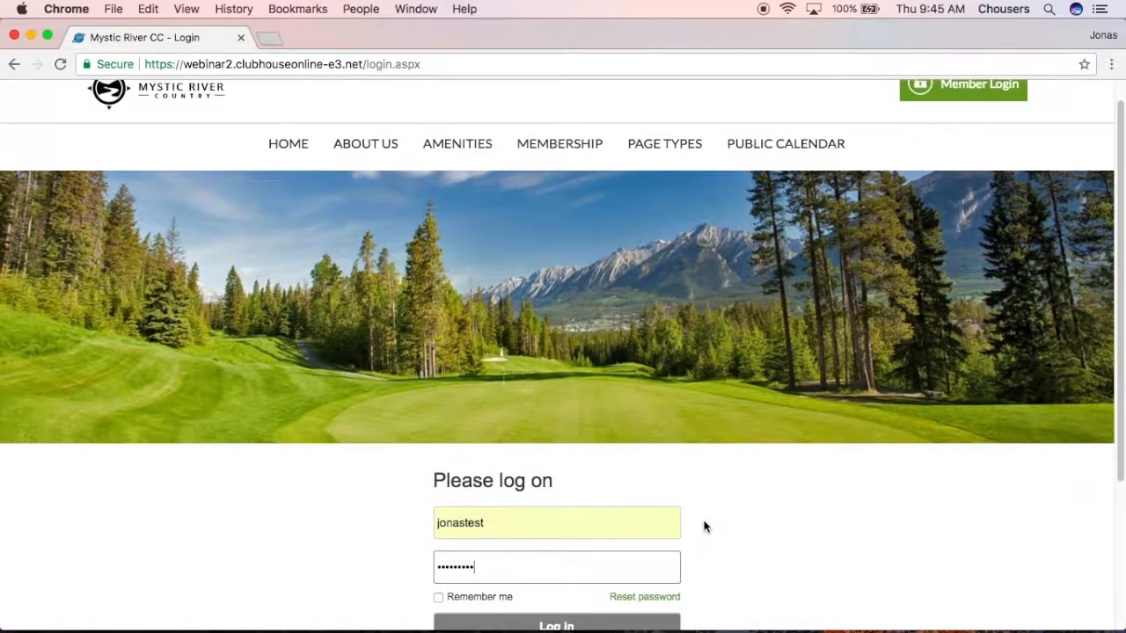
scroll(703, 526, down, 1)
click(616, 609)
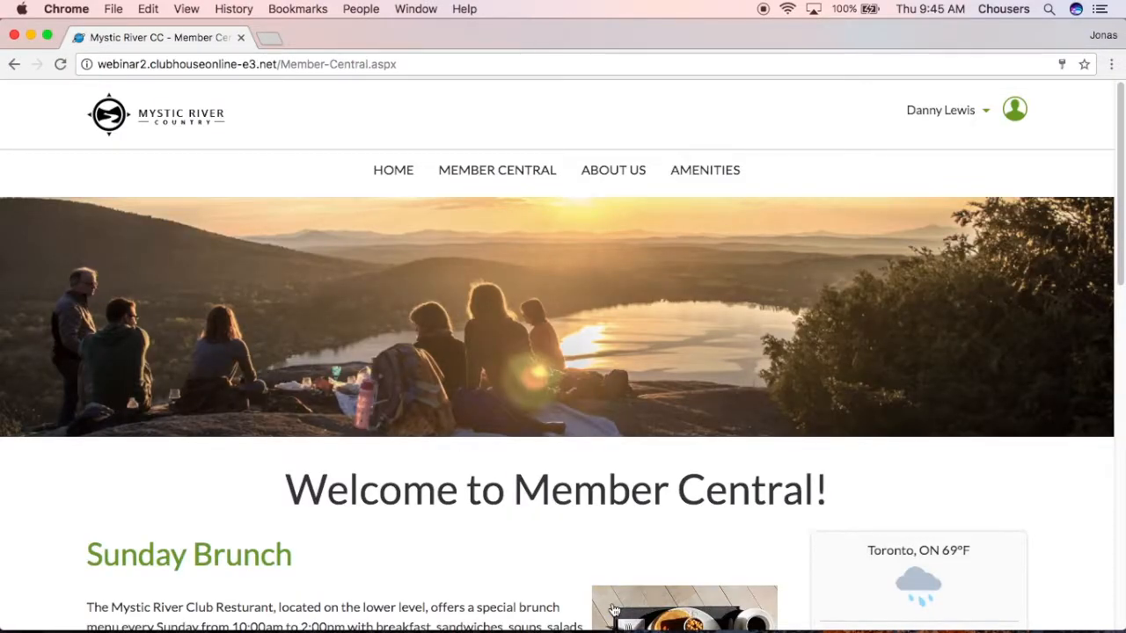
Browse Member Central, then open Calendar from its menu.
scroll(614, 606, down, 5)
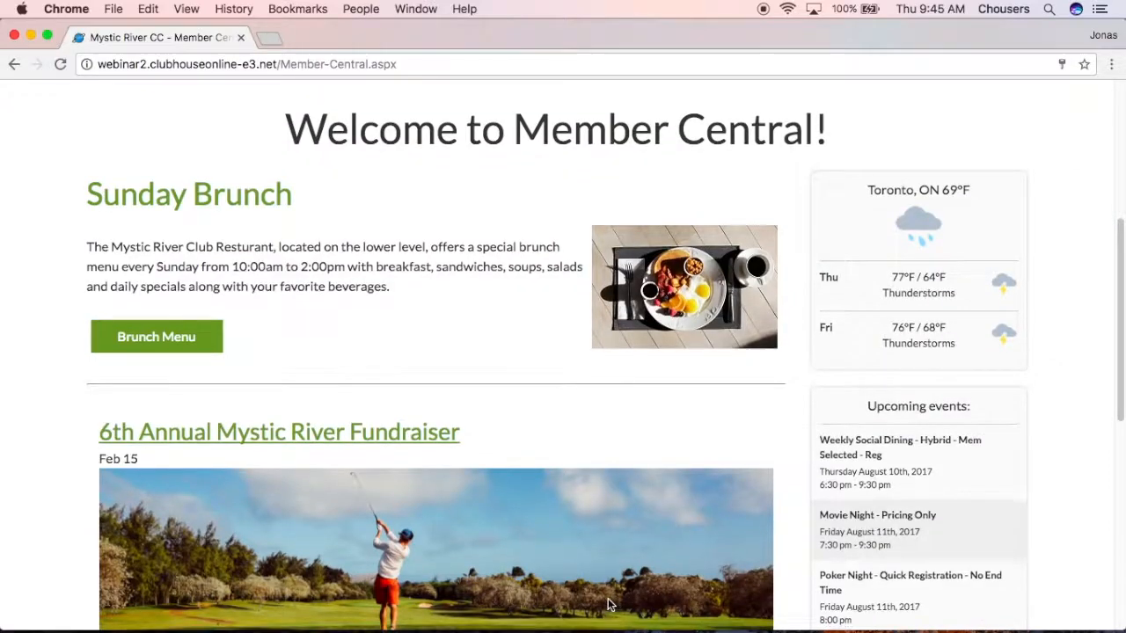
scroll(796, 598, down, 1)
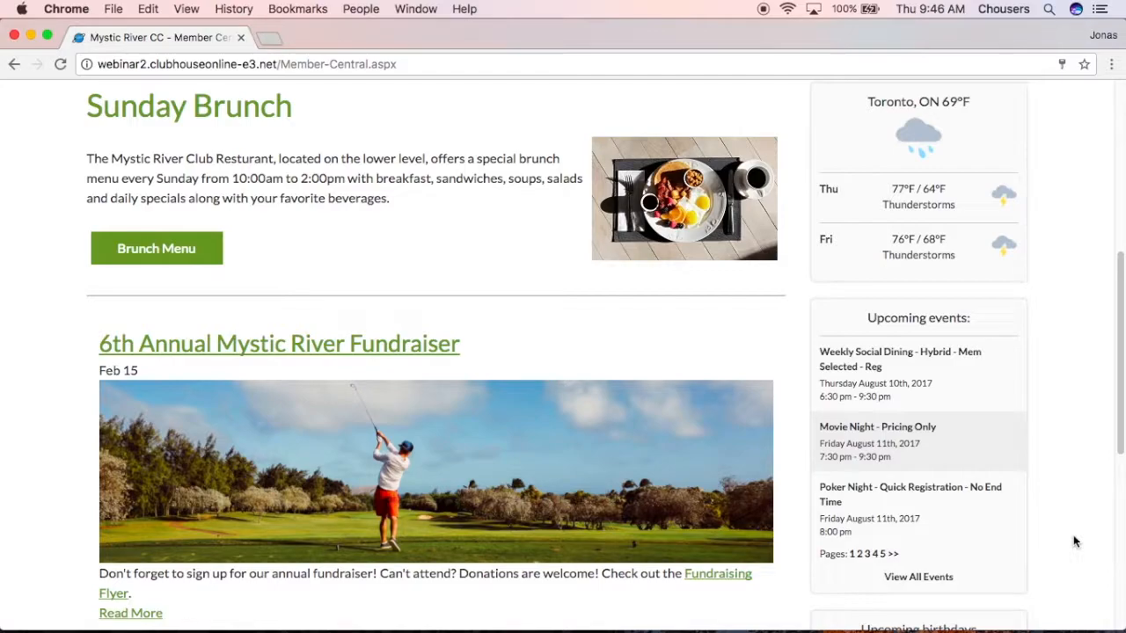
scroll(1073, 538, up, 5)
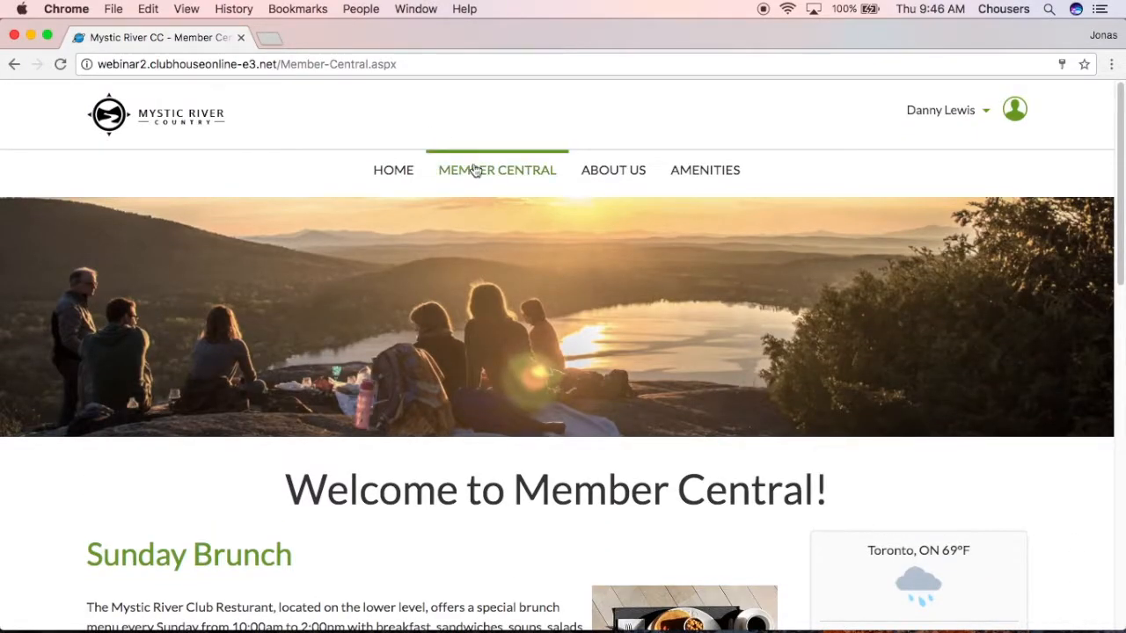
mouse_move(475, 171)
click(476, 223)
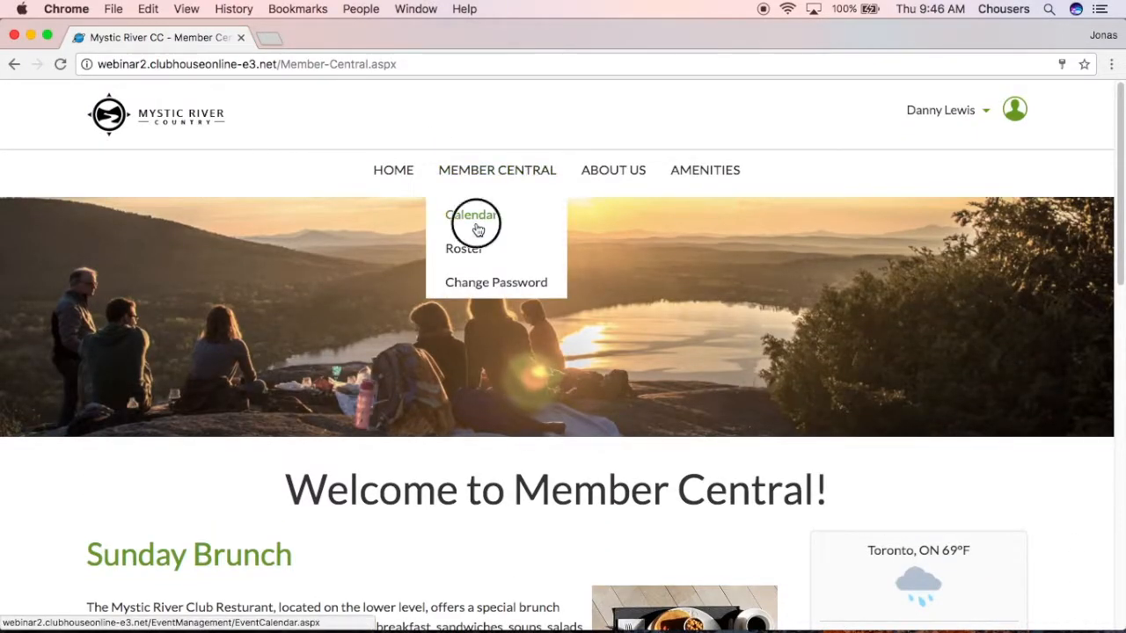
Scroll to the August 2017 member calendar and view the Birthdays display options.
scroll(1053, 500, down, 8)
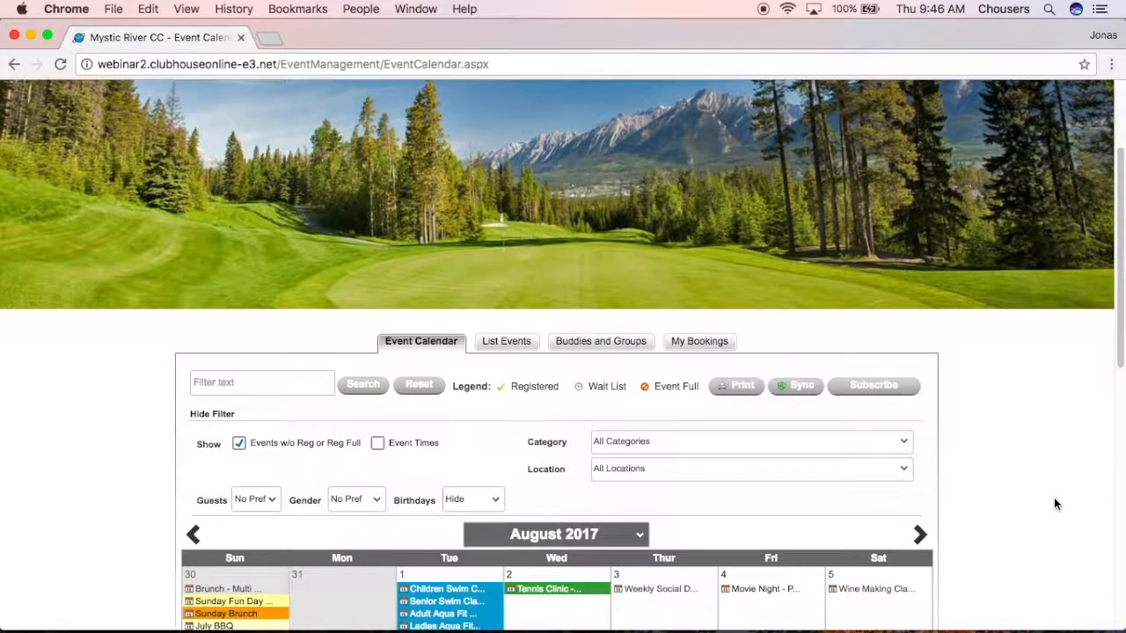
scroll(1053, 503, down, 1)
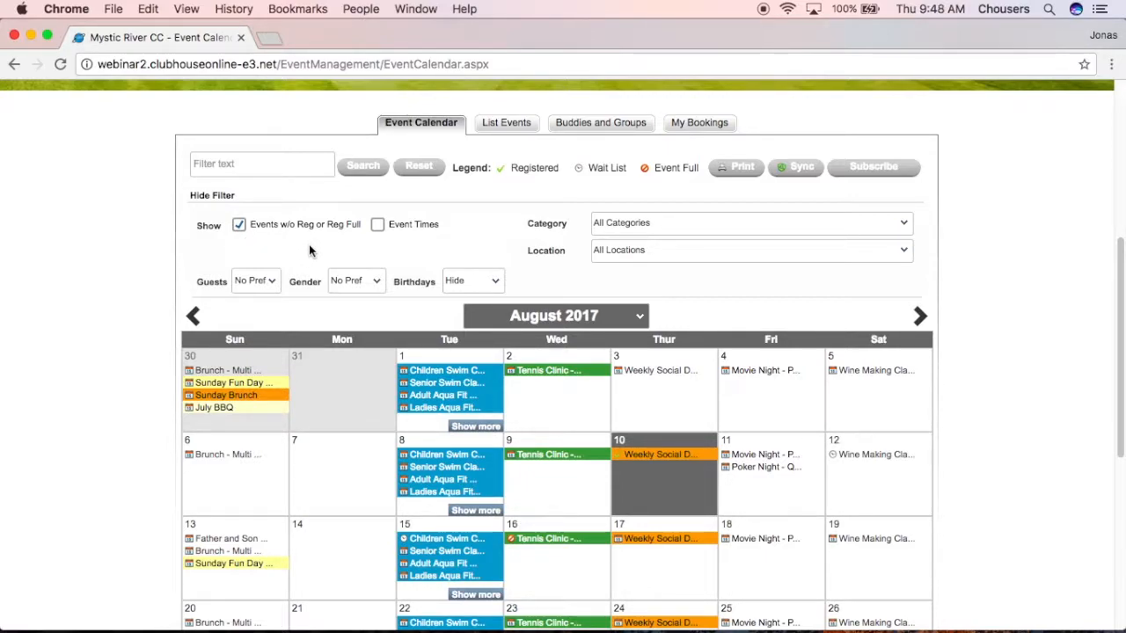
click(496, 281)
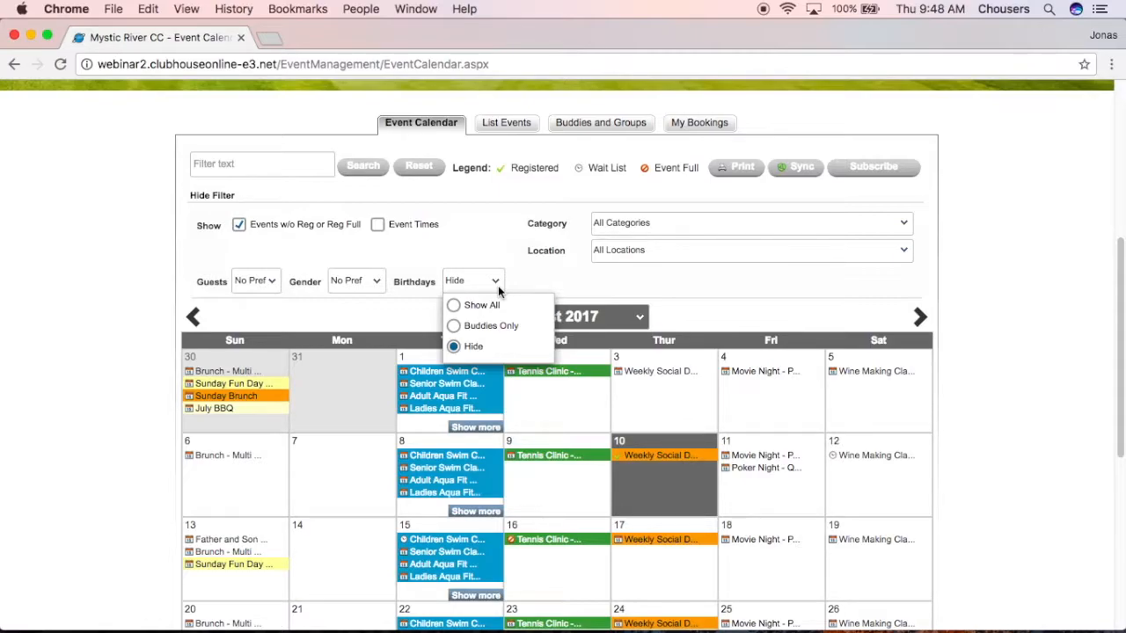
click(453, 304)
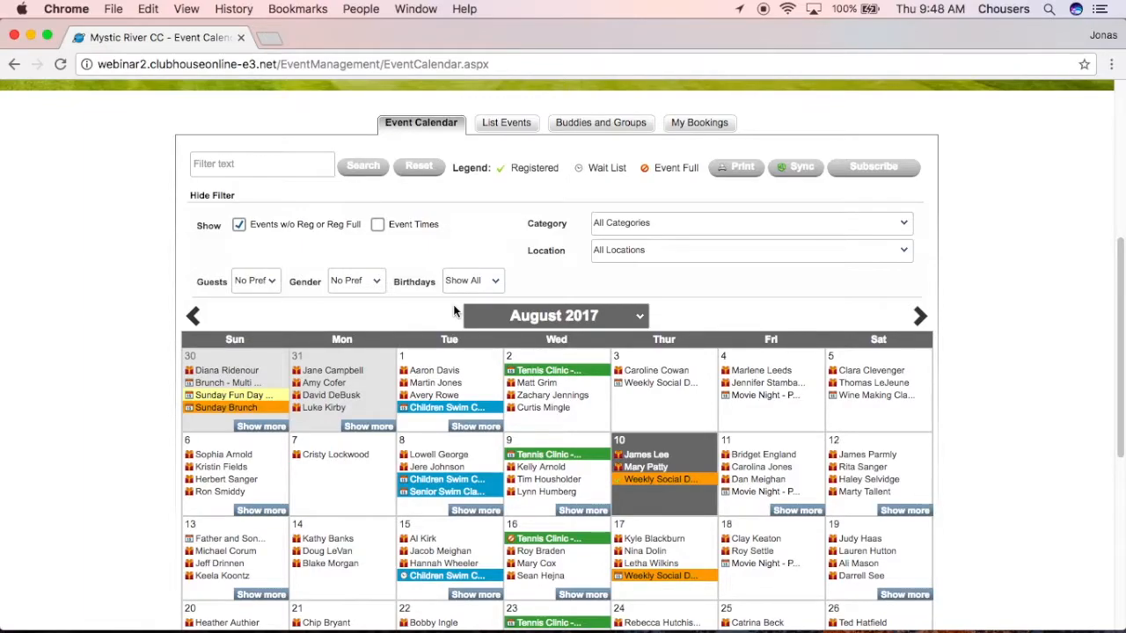
click(458, 280)
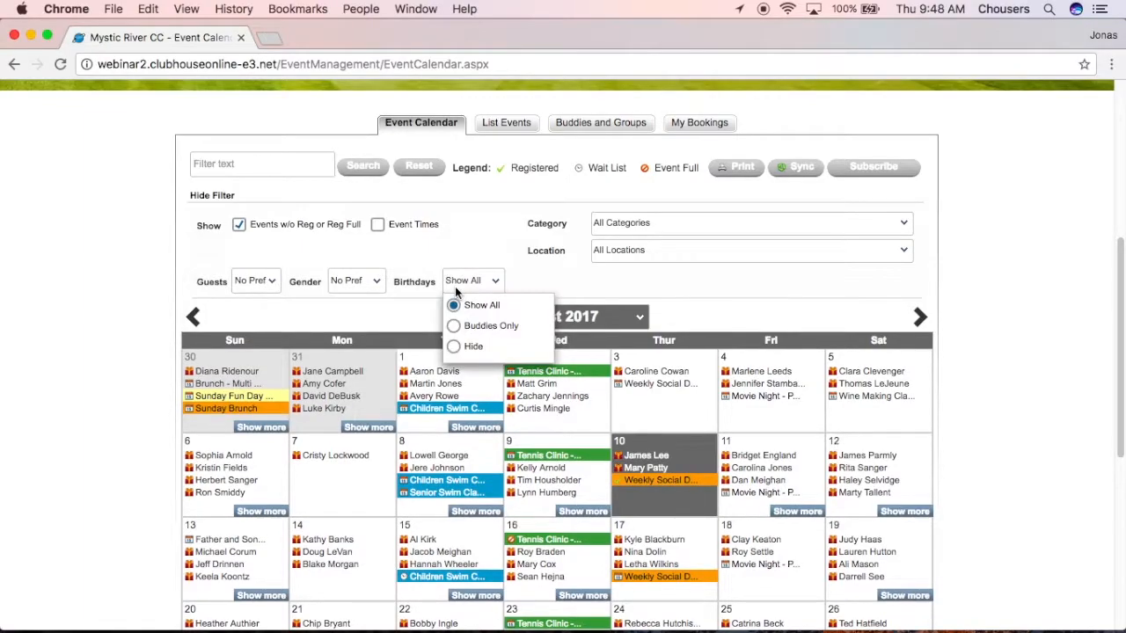
click(456, 324)
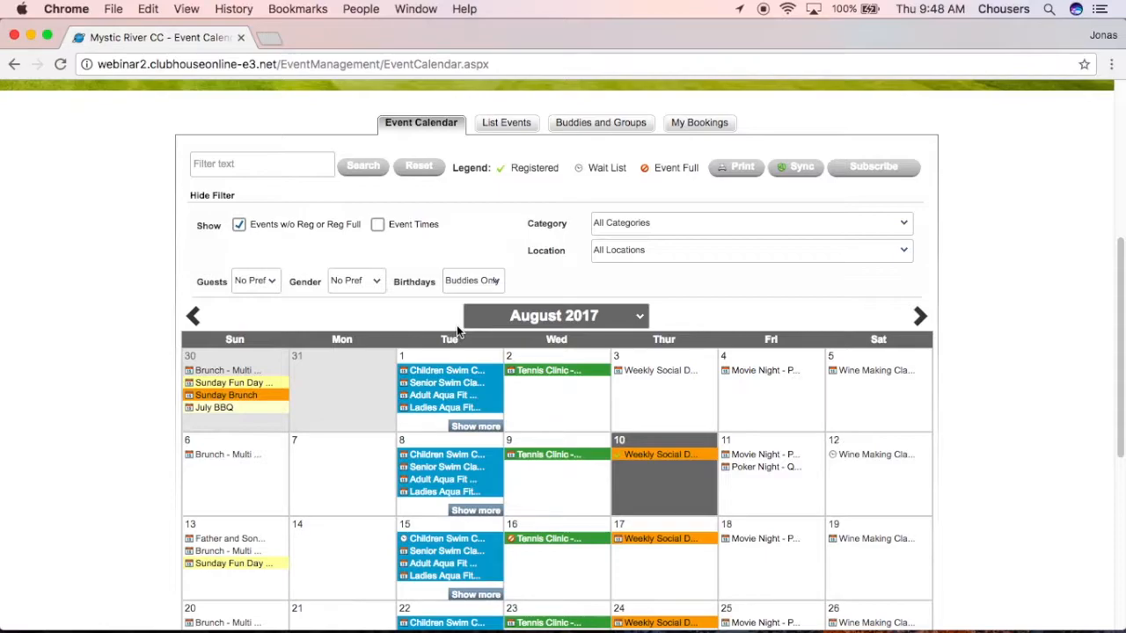
click(464, 281)
click(459, 344)
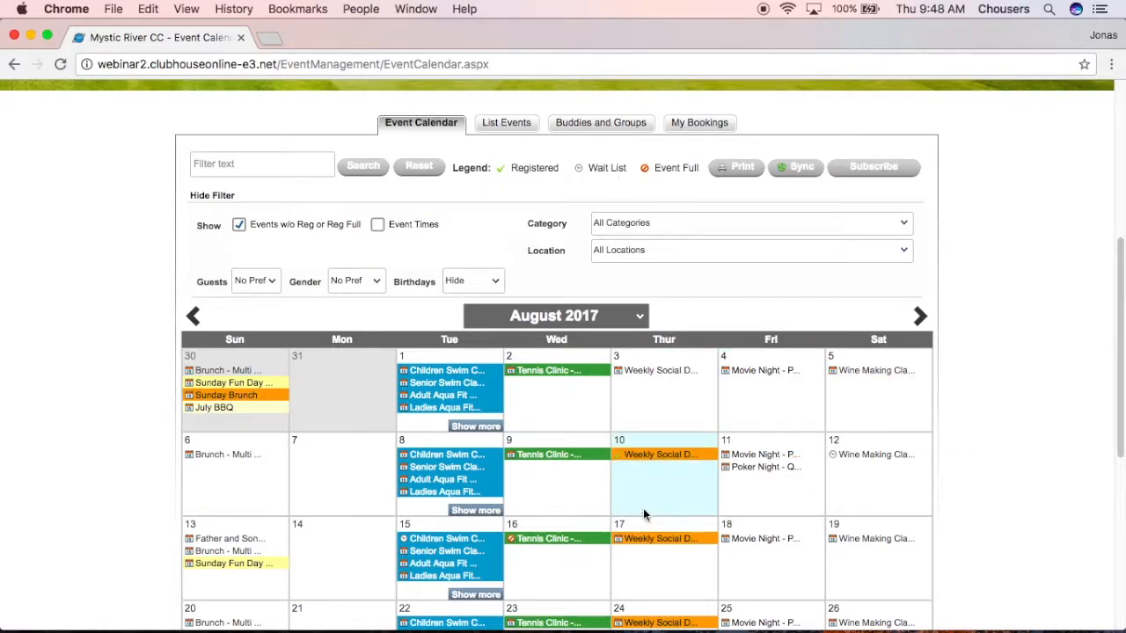
Select Thursday August 10, then open the Movie Night event on Friday August 18.
click(621, 464)
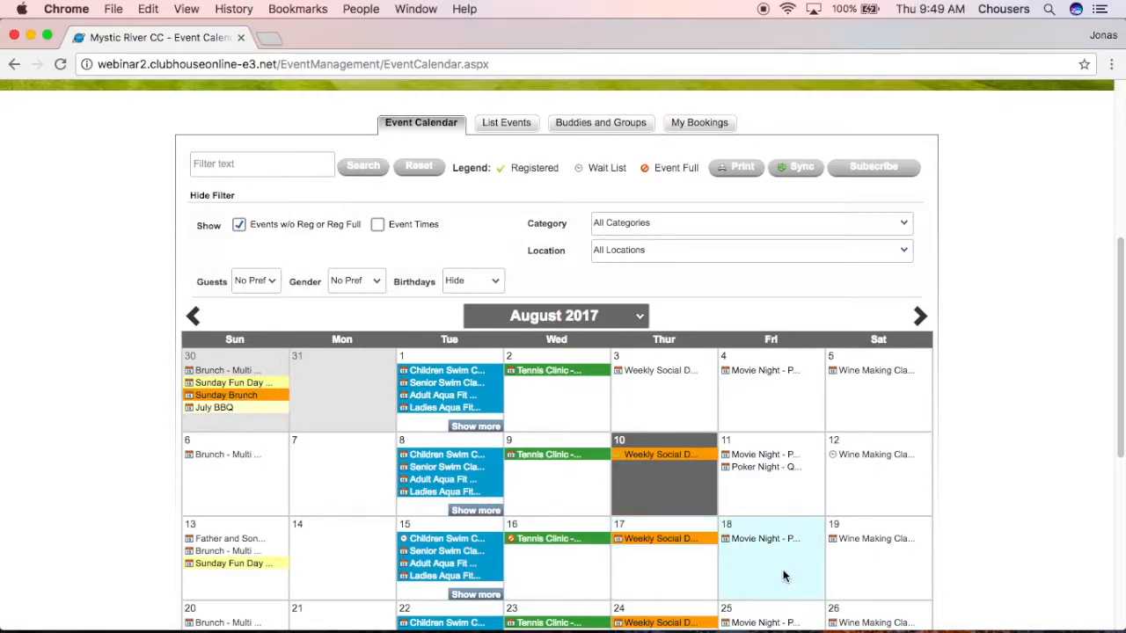
click(775, 540)
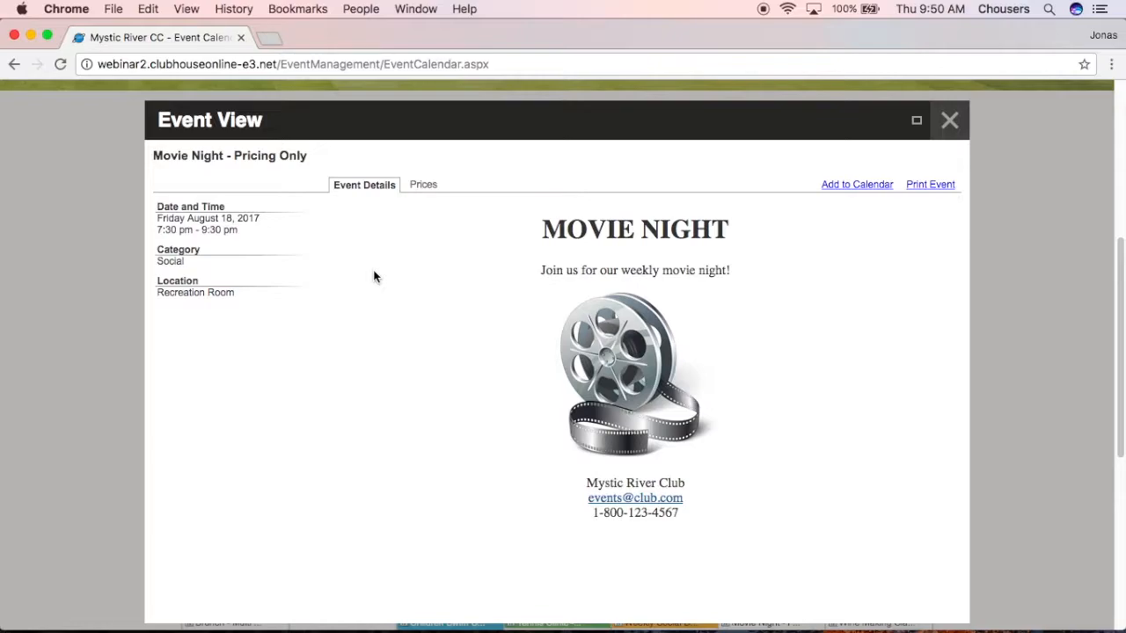
Check Movie Night prices, then view Others Attending for Weekly Social Dining on Aug 17.
click(412, 188)
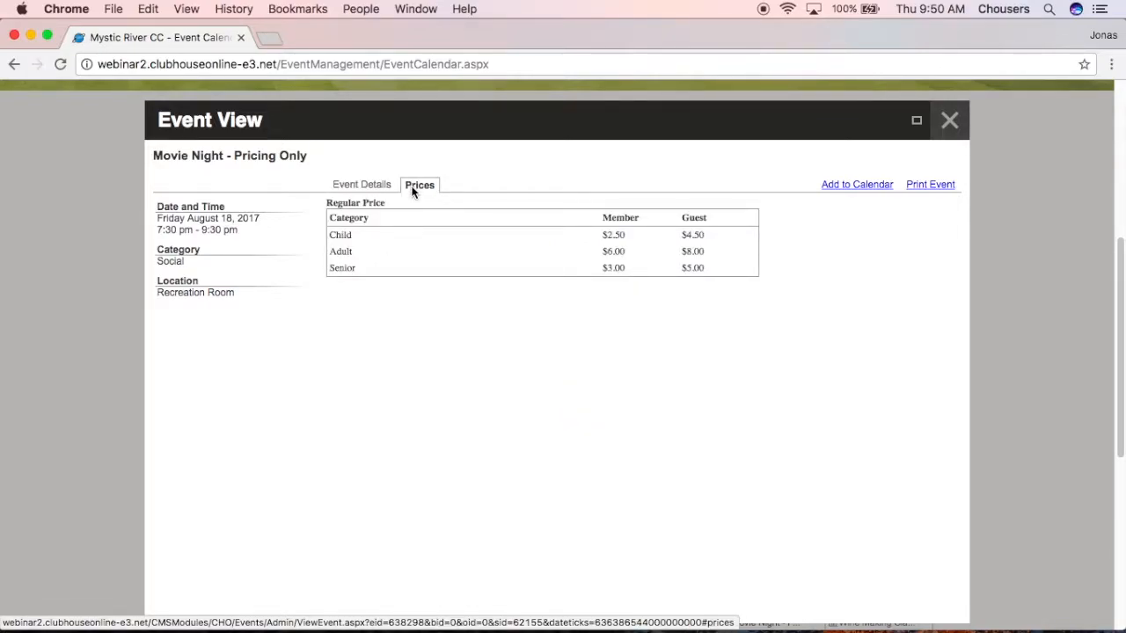
click(938, 133)
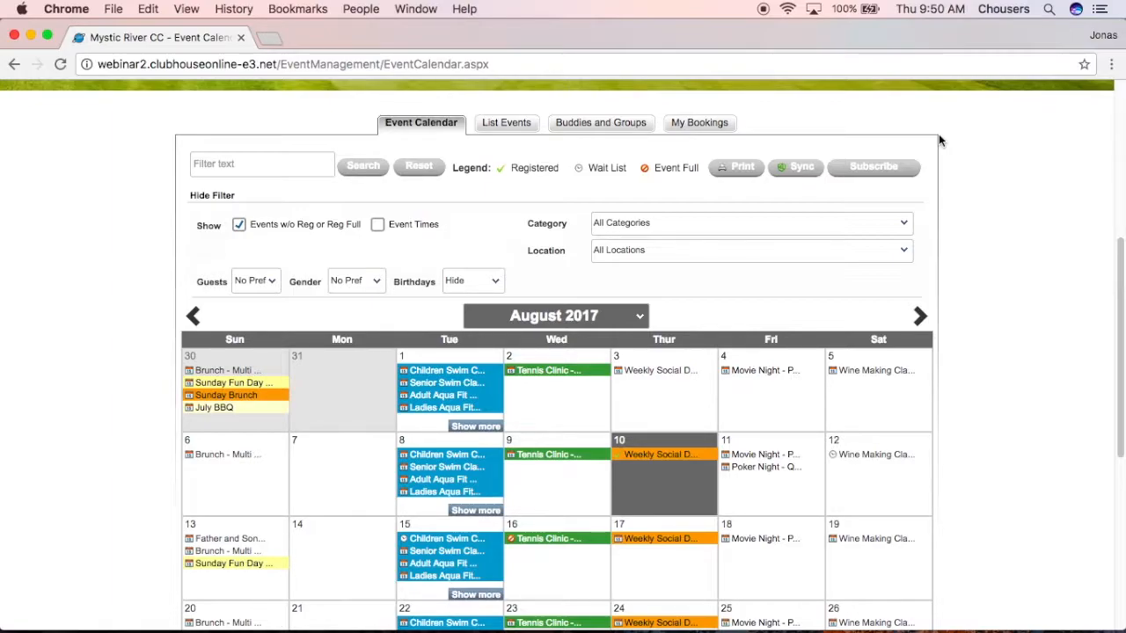
click(662, 545)
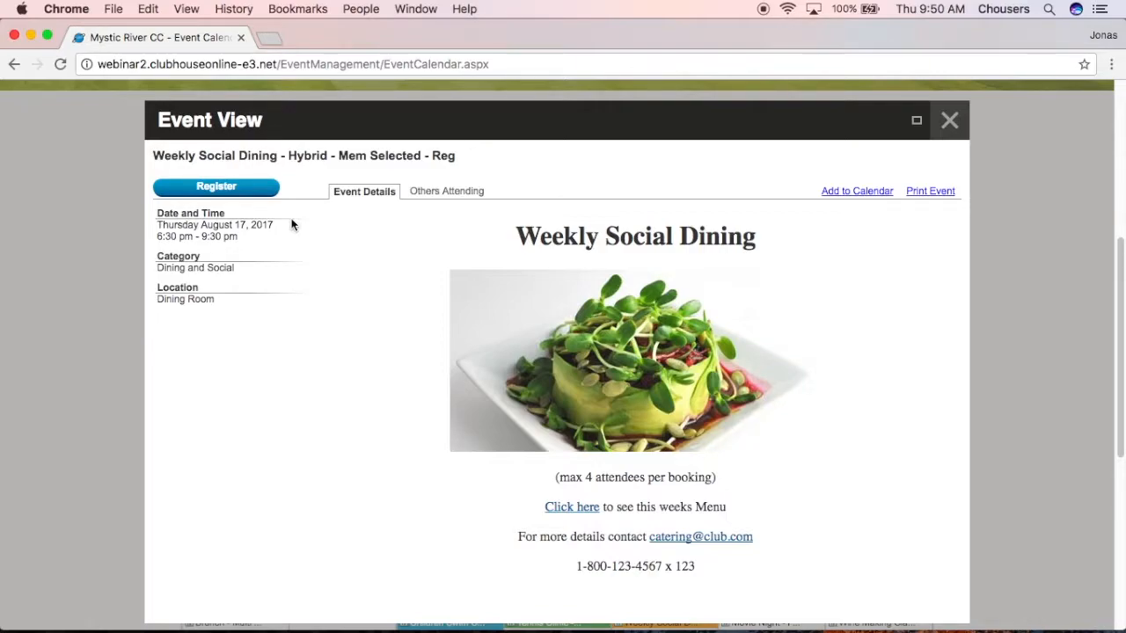
click(446, 192)
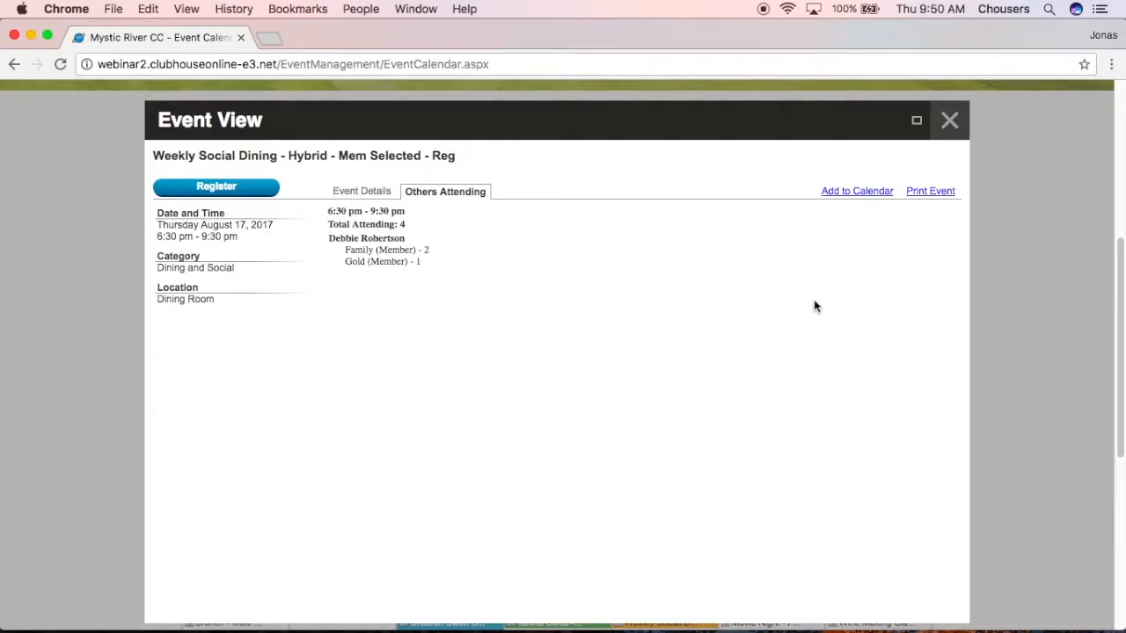
click(951, 120)
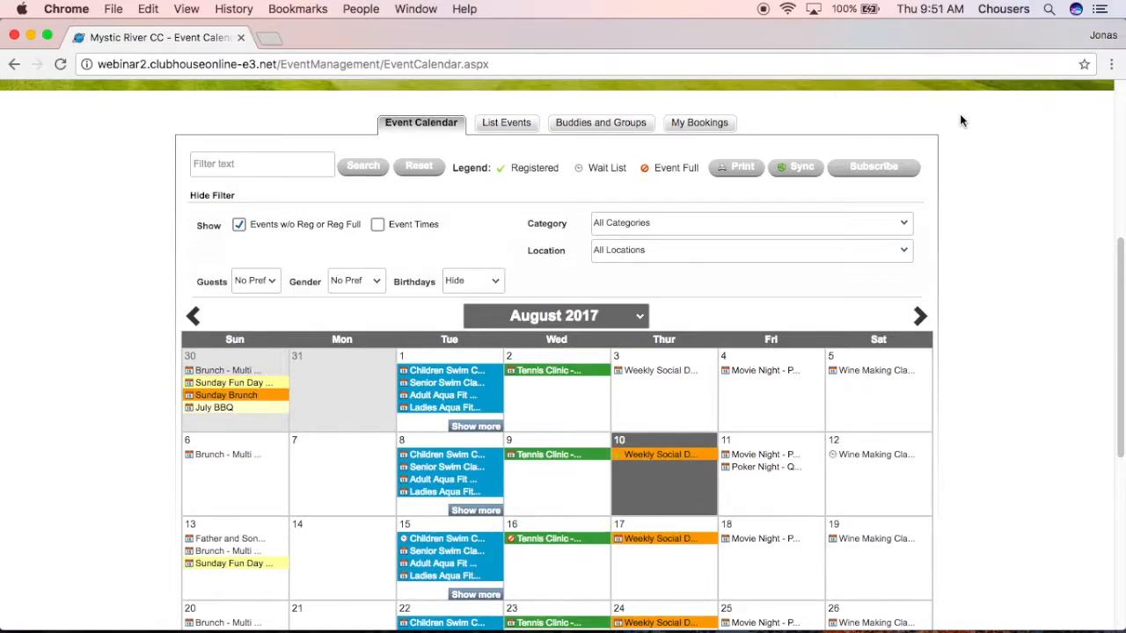
Switch from the calendar to the Buddies and Groups tab.
click(626, 125)
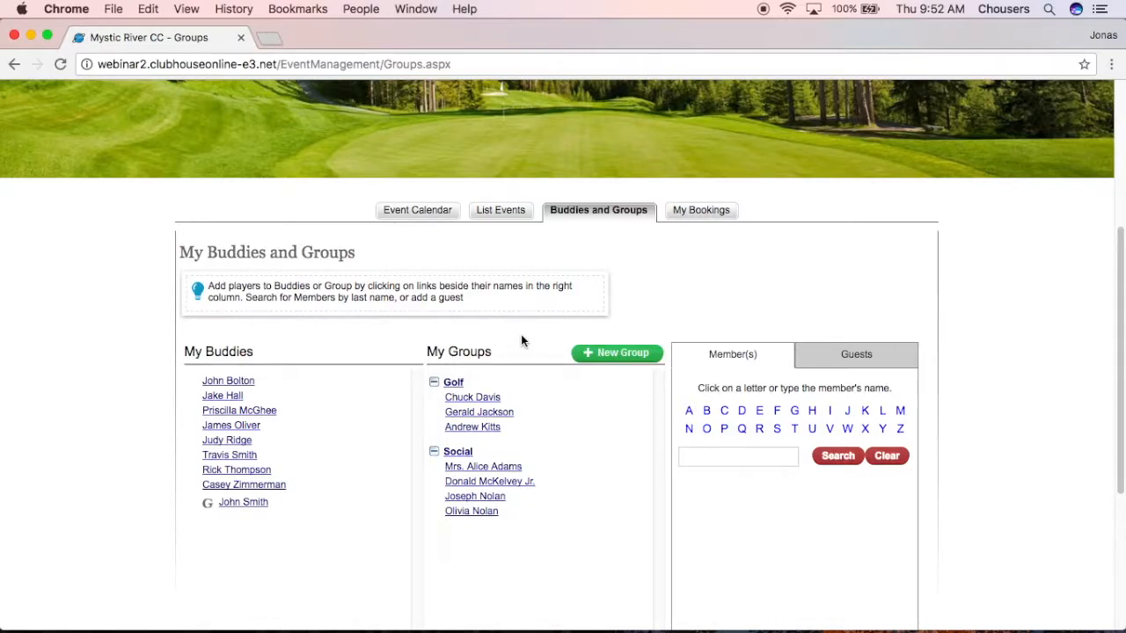
Create a new buddy group named 'Dinner Friends'.
click(630, 358)
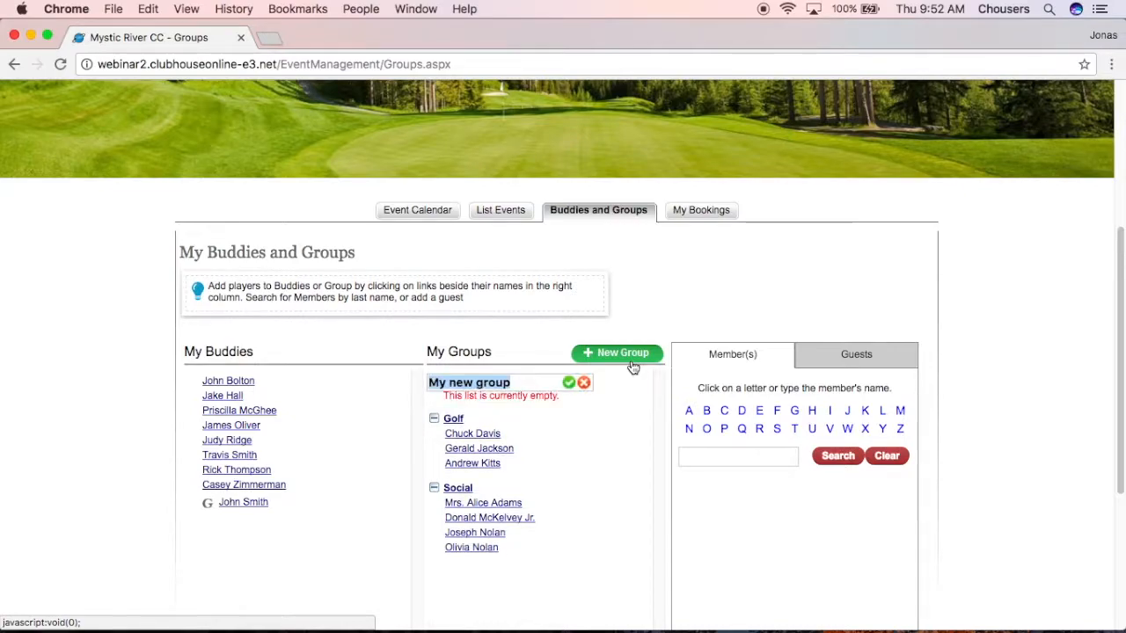
text(D)
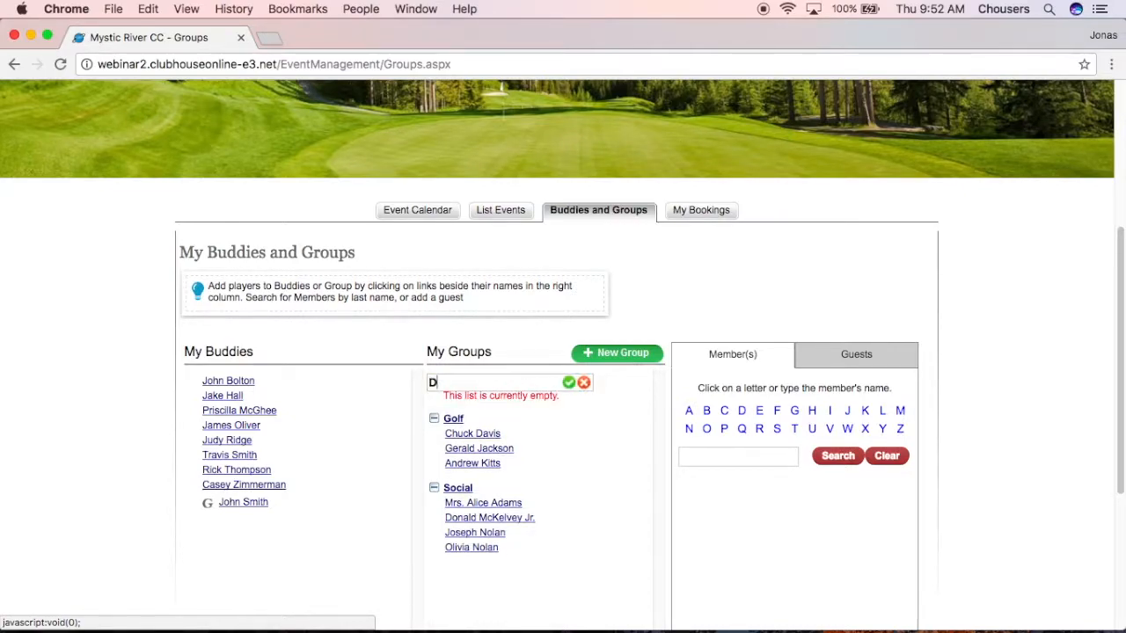
text(inner Friends)
click(569, 384)
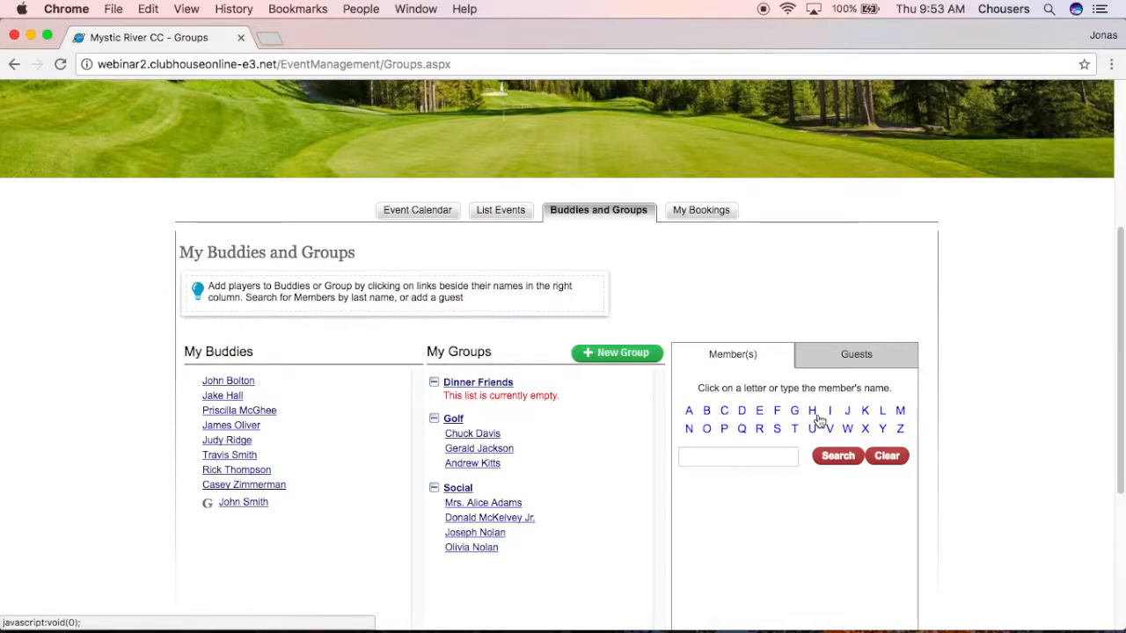
Find a first member by name search and add them to Dinner Friends.
click(788, 456)
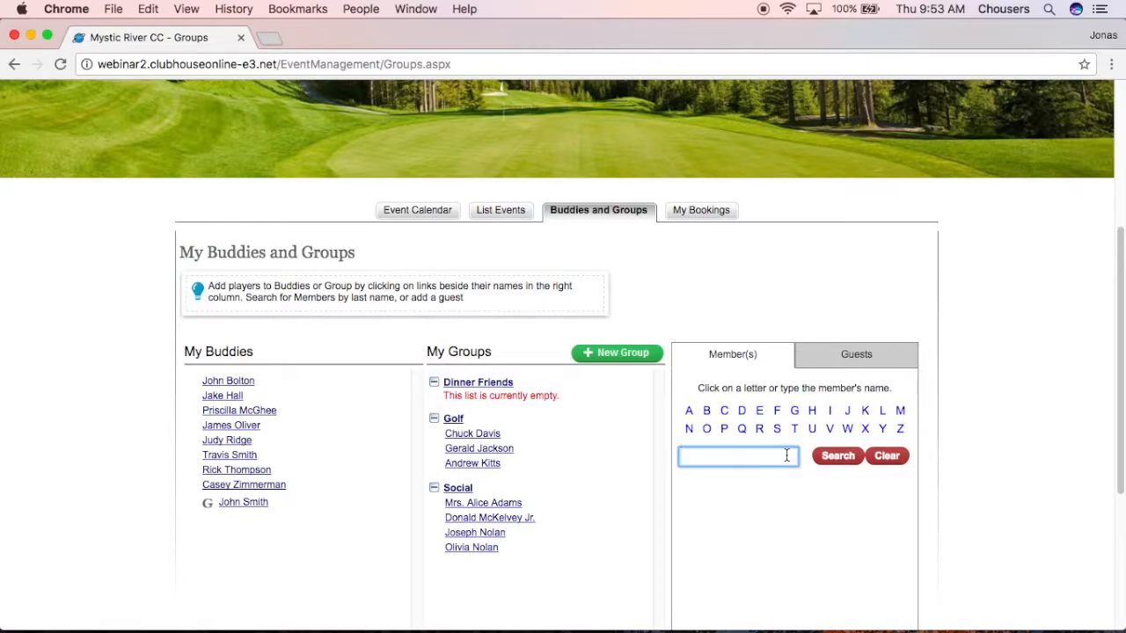
text(john)
click(827, 457)
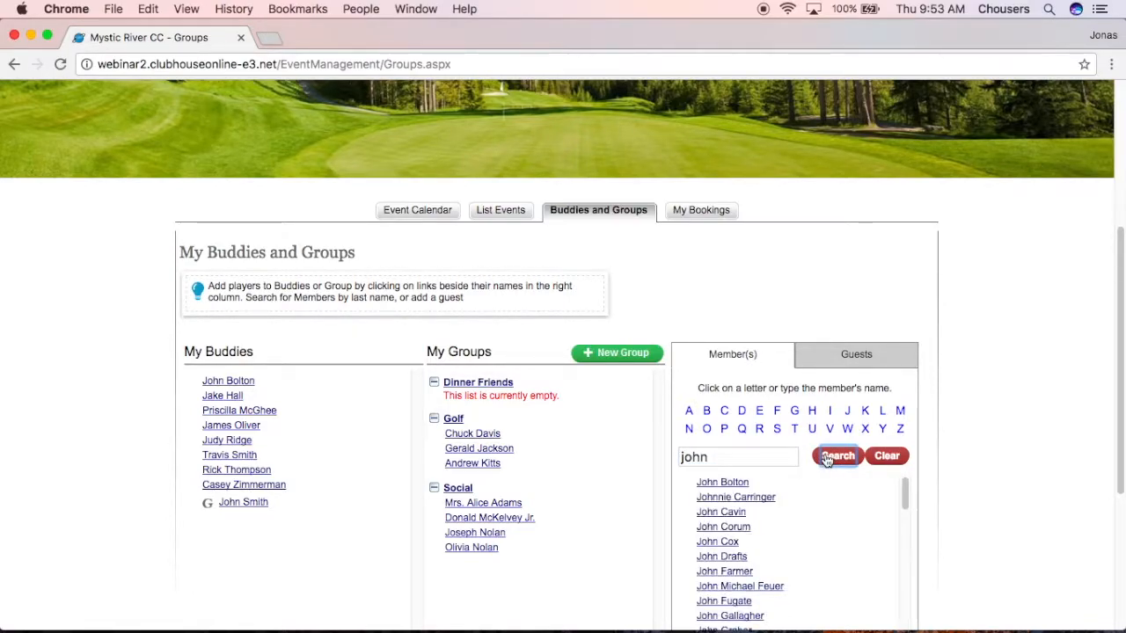
mouse_move(778, 486)
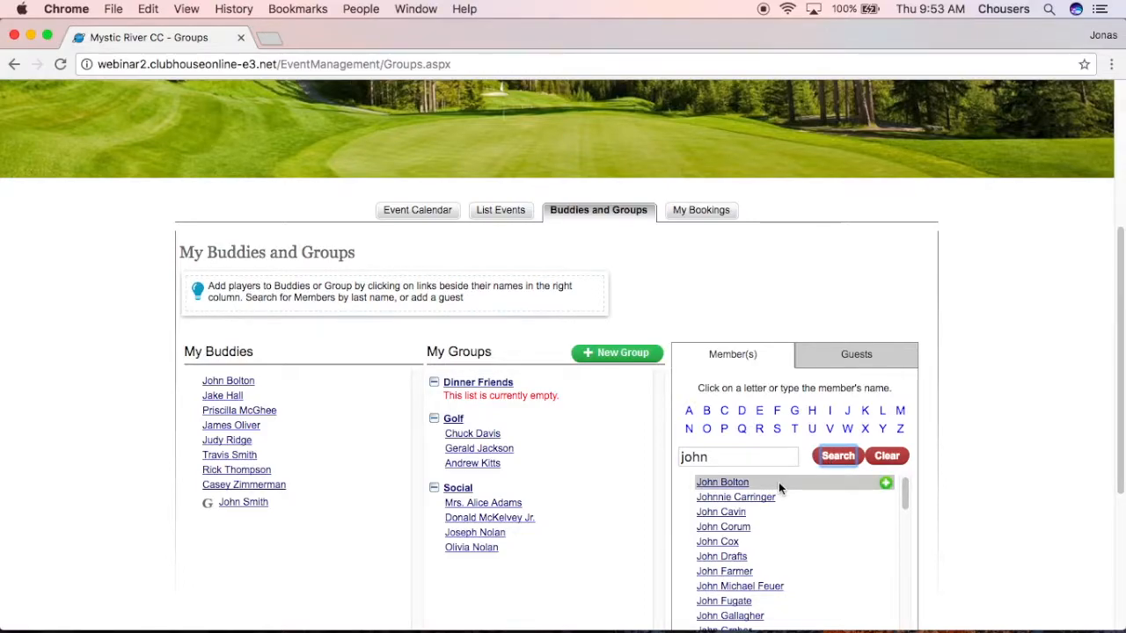
click(886, 485)
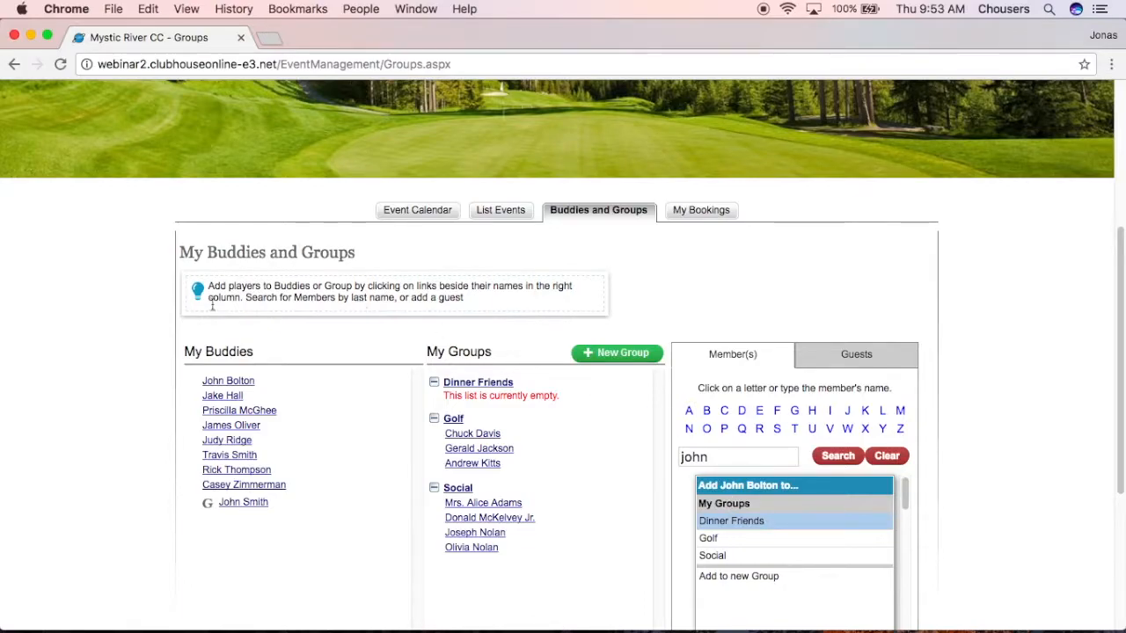
mouse_move(219, 385)
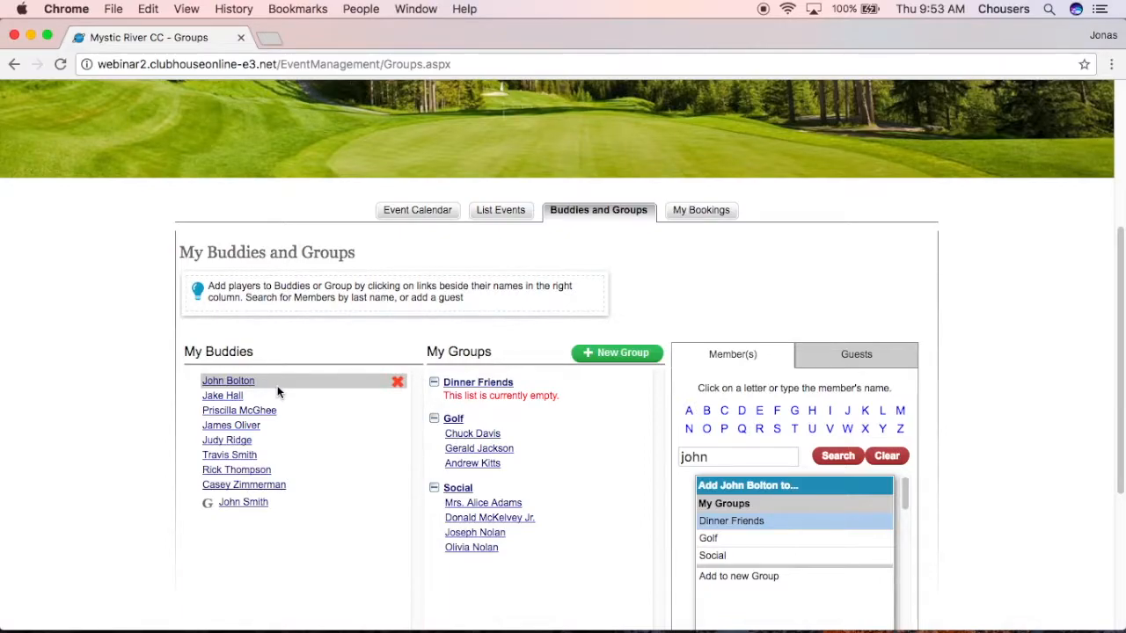
click(781, 529)
Search for a second member by name and add them to Dinner Friends too.
drag(779, 457, 668, 453)
text(alexander)
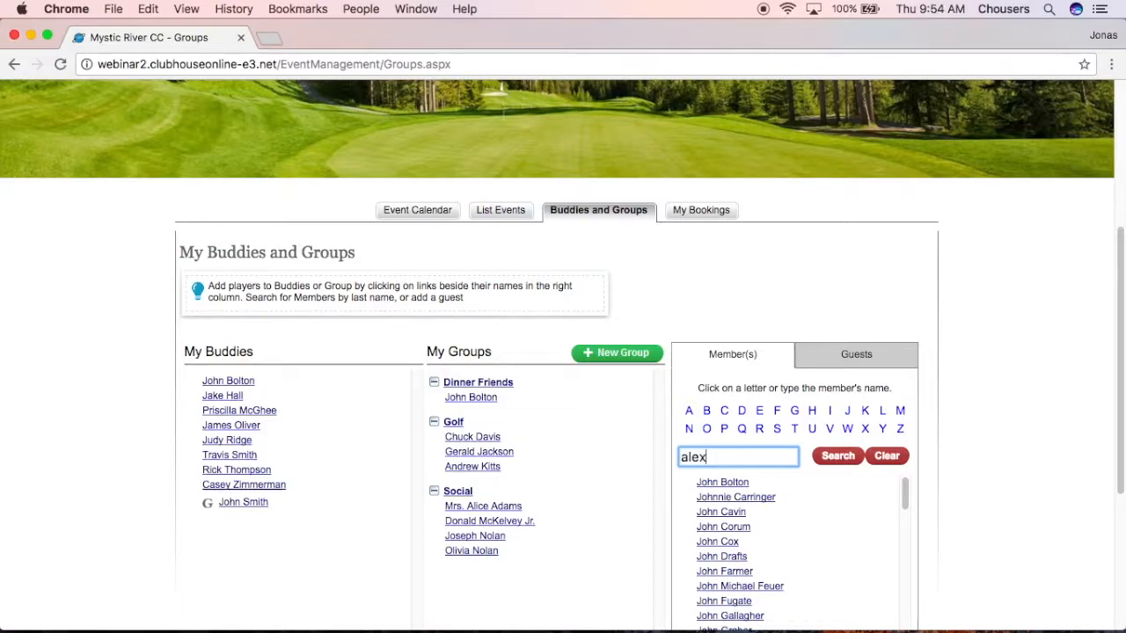
click(834, 455)
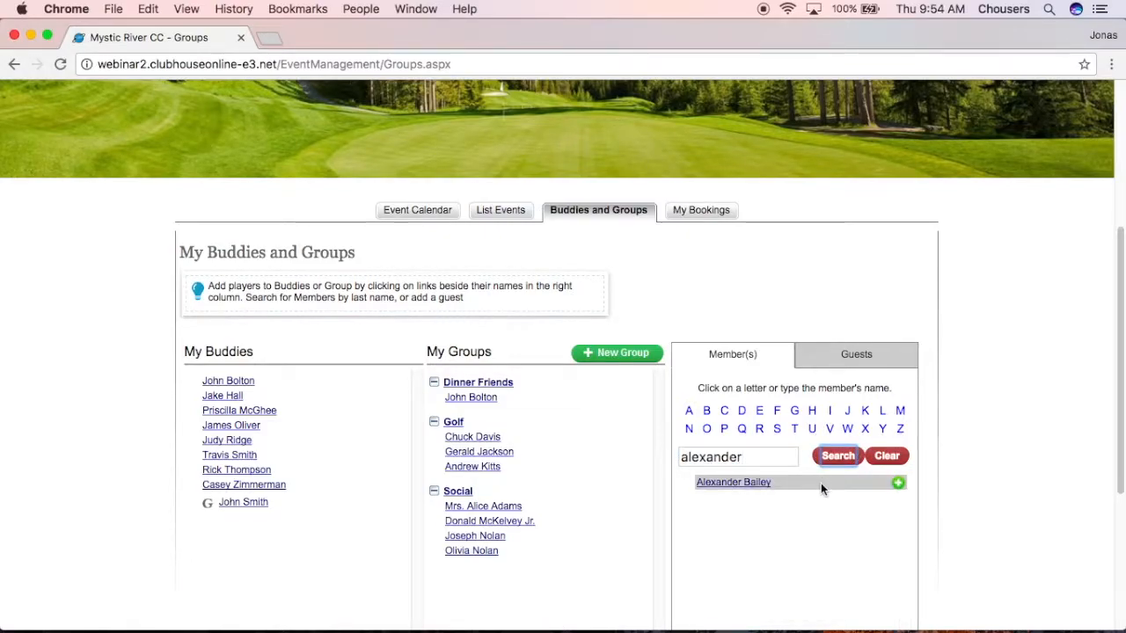
click(899, 483)
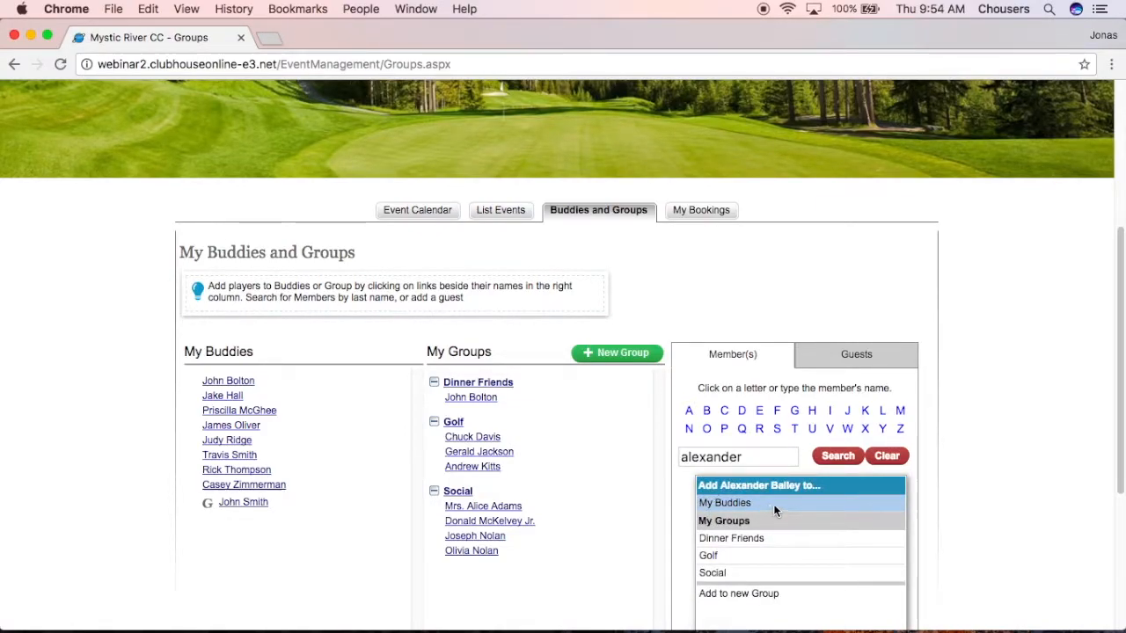
click(751, 539)
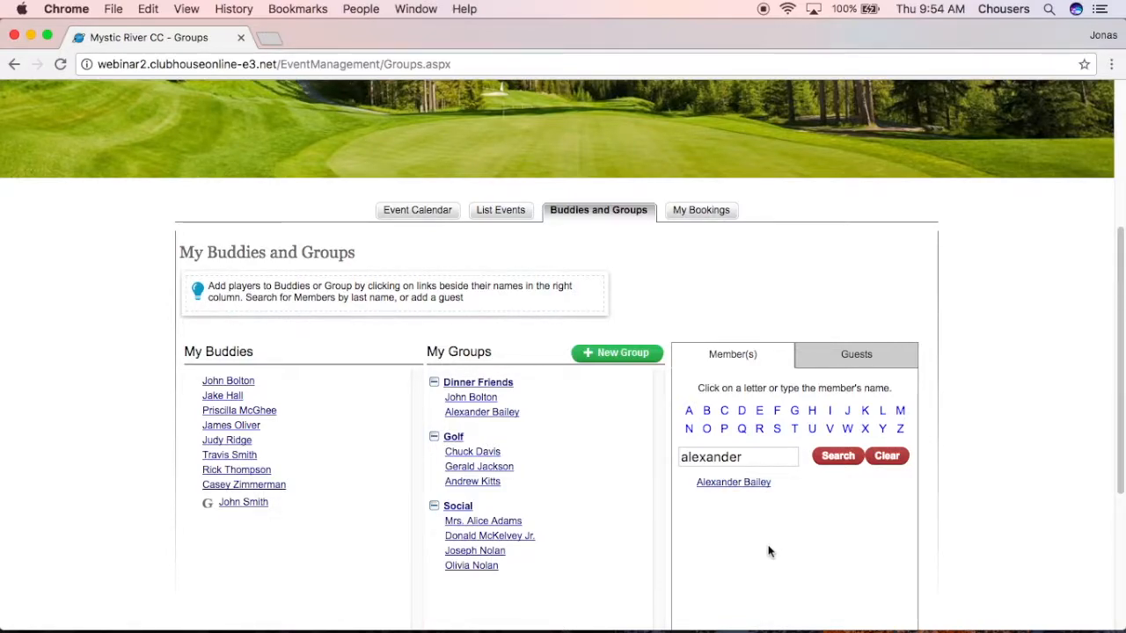
On the Guests tab, enter the guest's first name, last name and e-mail address.
click(854, 362)
click(853, 405)
text(Mc)
key(BackSpace)
key(Tab)
key(Tab)
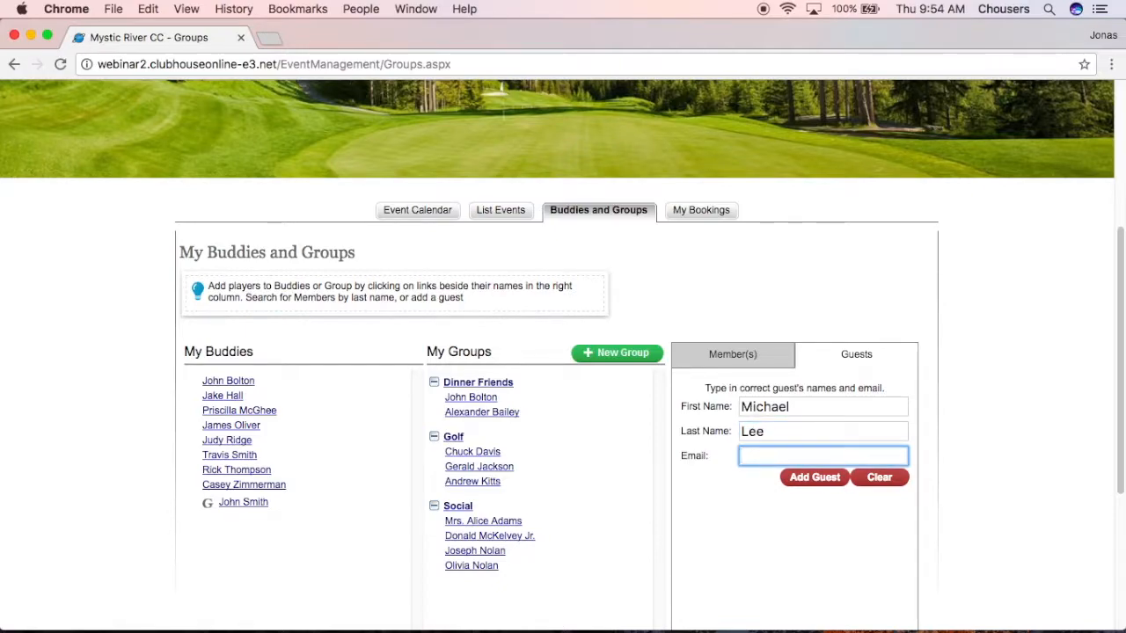
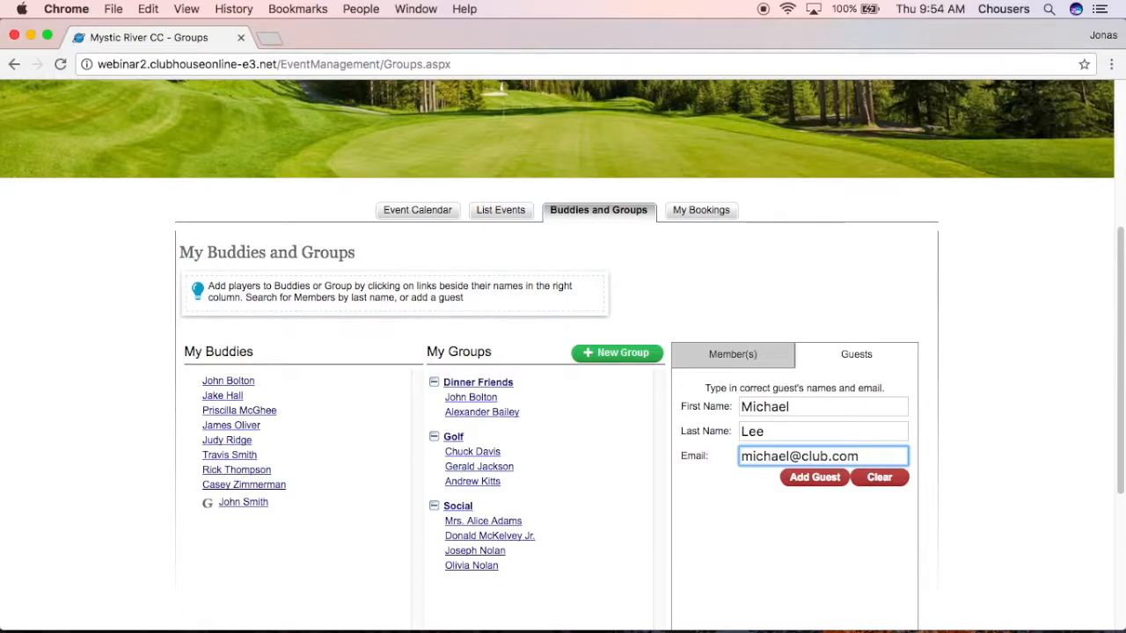
Add the entered guest to the Dinner Friends group.
click(834, 482)
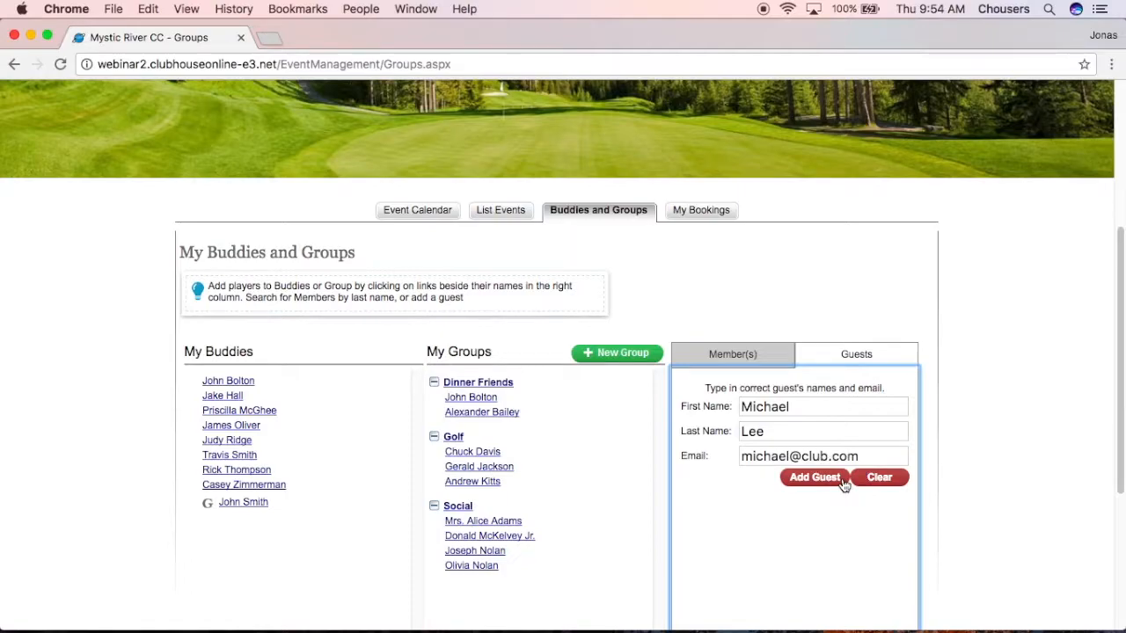
click(833, 482)
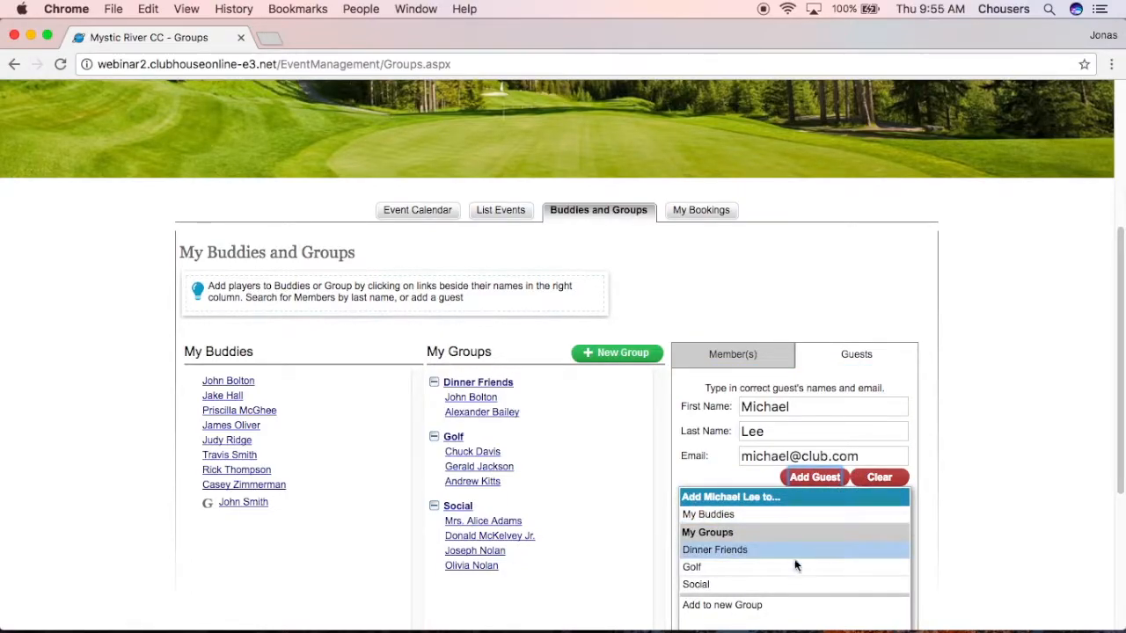
click(761, 554)
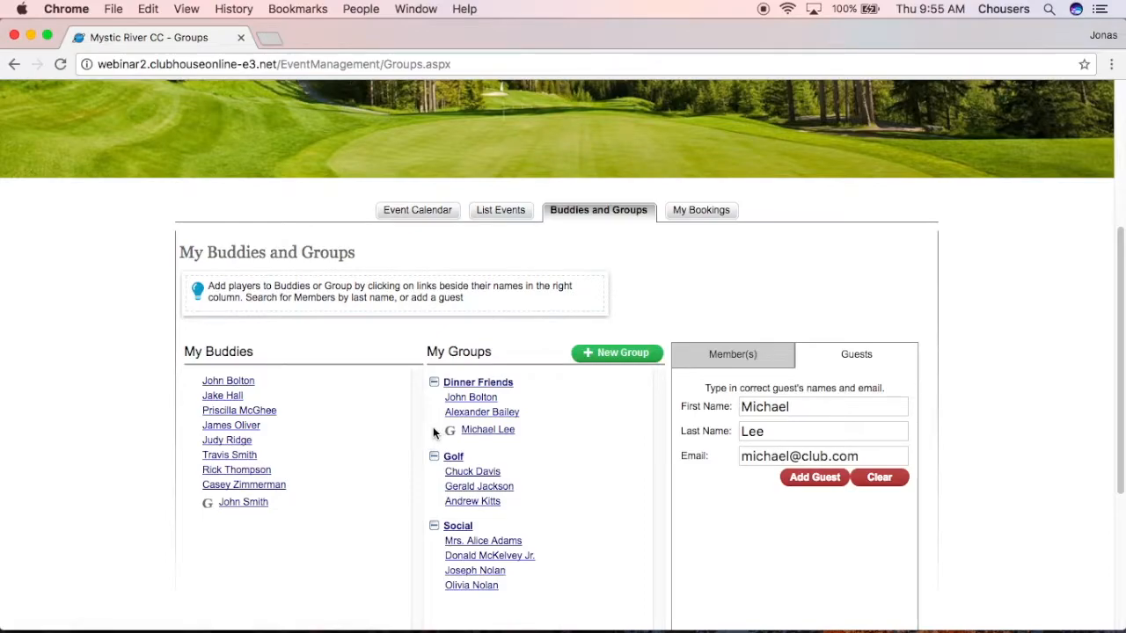
mouse_move(517, 431)
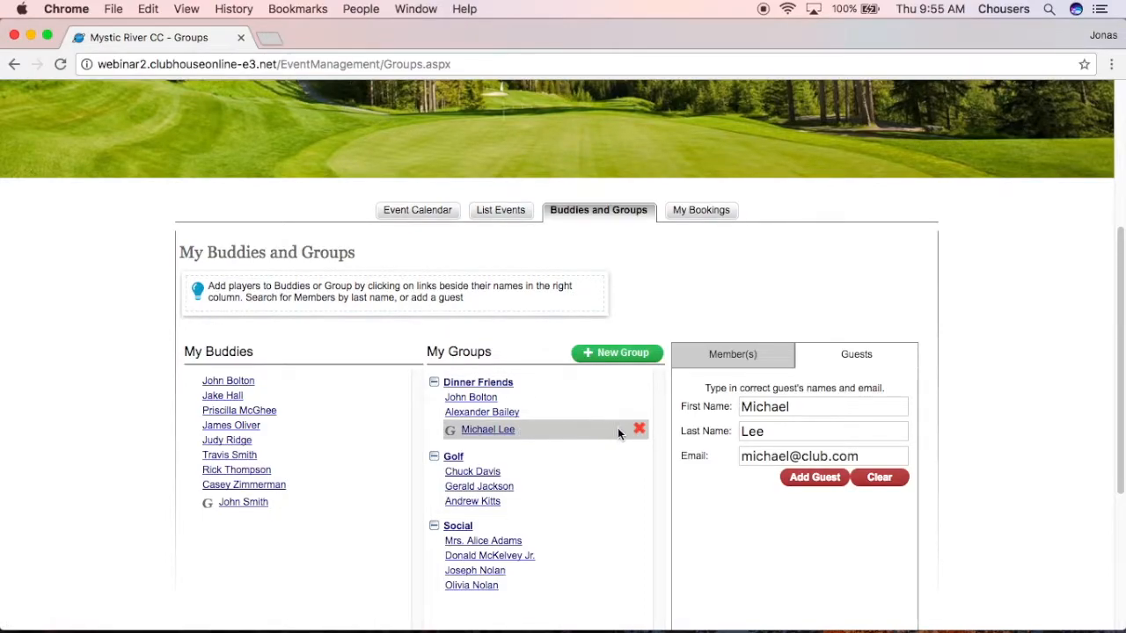
mouse_move(643, 402)
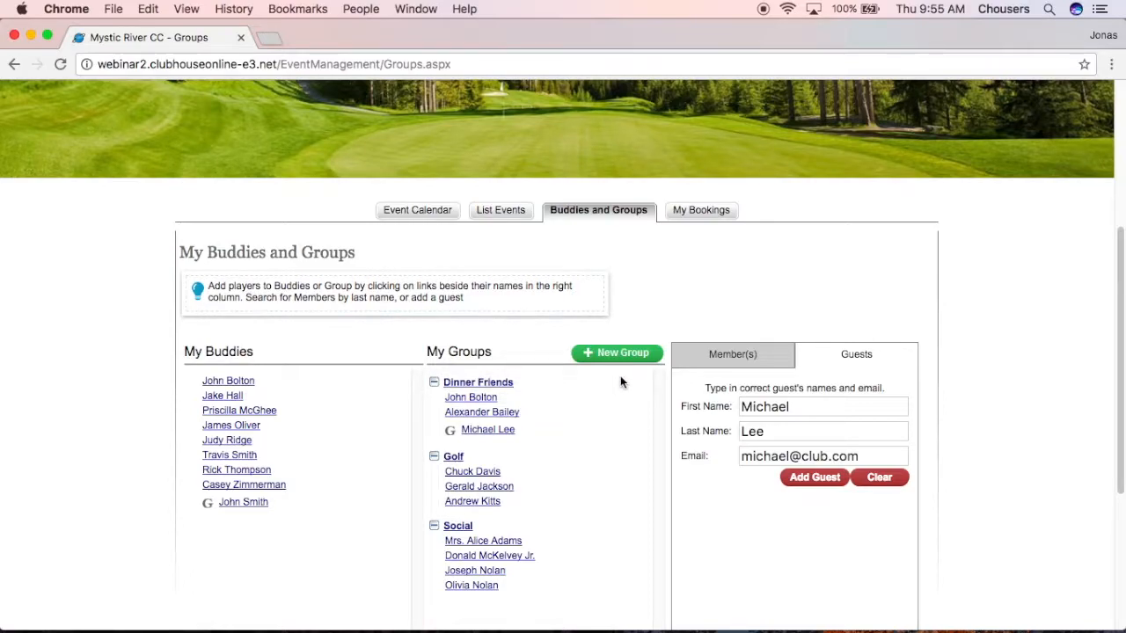
Open the Aug 17 Weekly Social Dining event from the Event Calendar and begin registering for it.
click(422, 211)
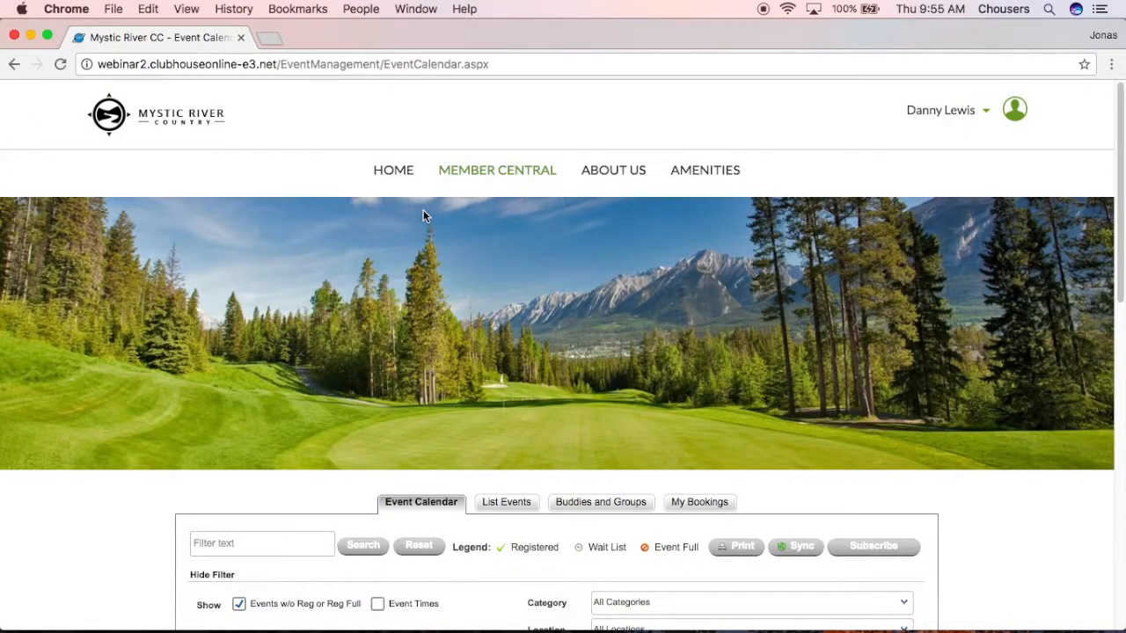
scroll(856, 378, down, 5)
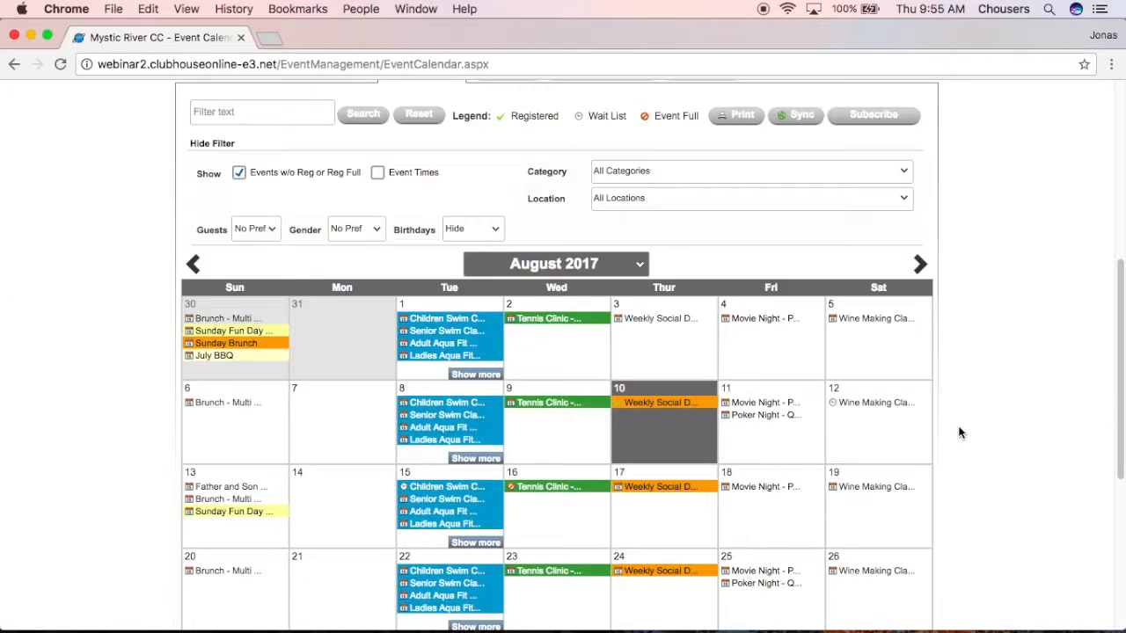
scroll(959, 432, down, 1)
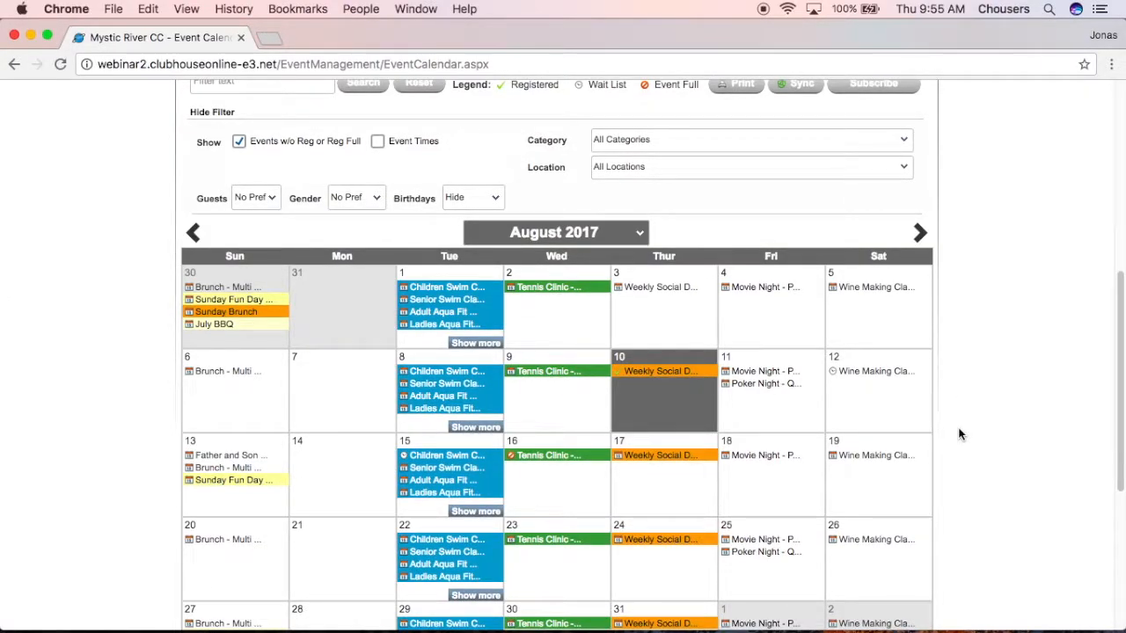
click(665, 467)
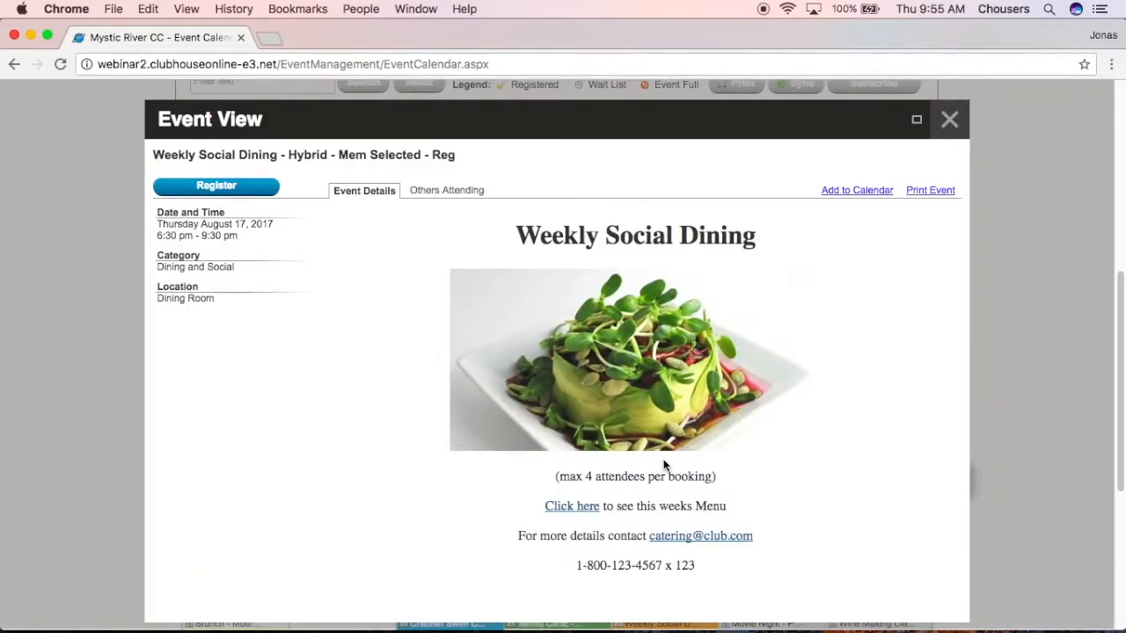
drag(715, 476, 467, 483)
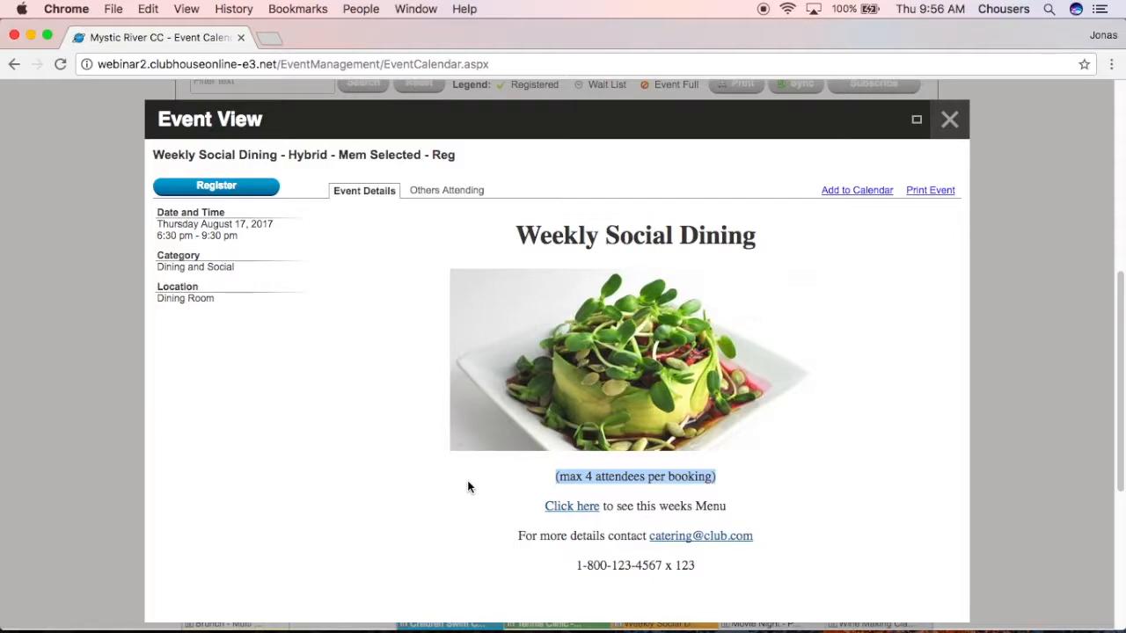
click(248, 189)
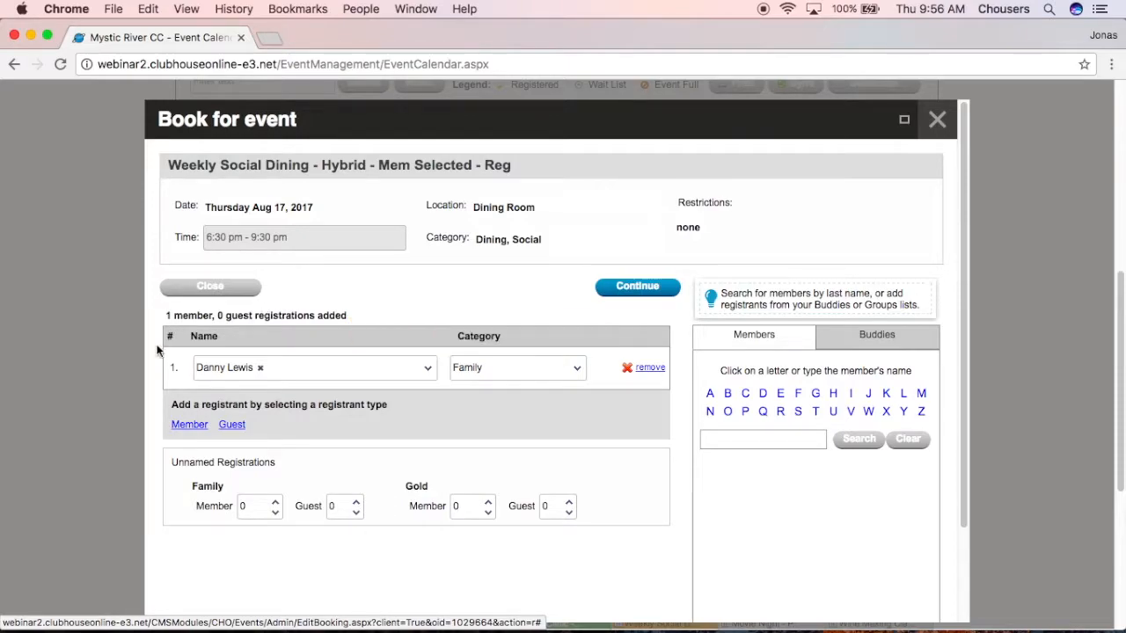
Keep Family as the registrant category, add a second member by searching 'andrew', and drop the empty guest row.
click(566, 369)
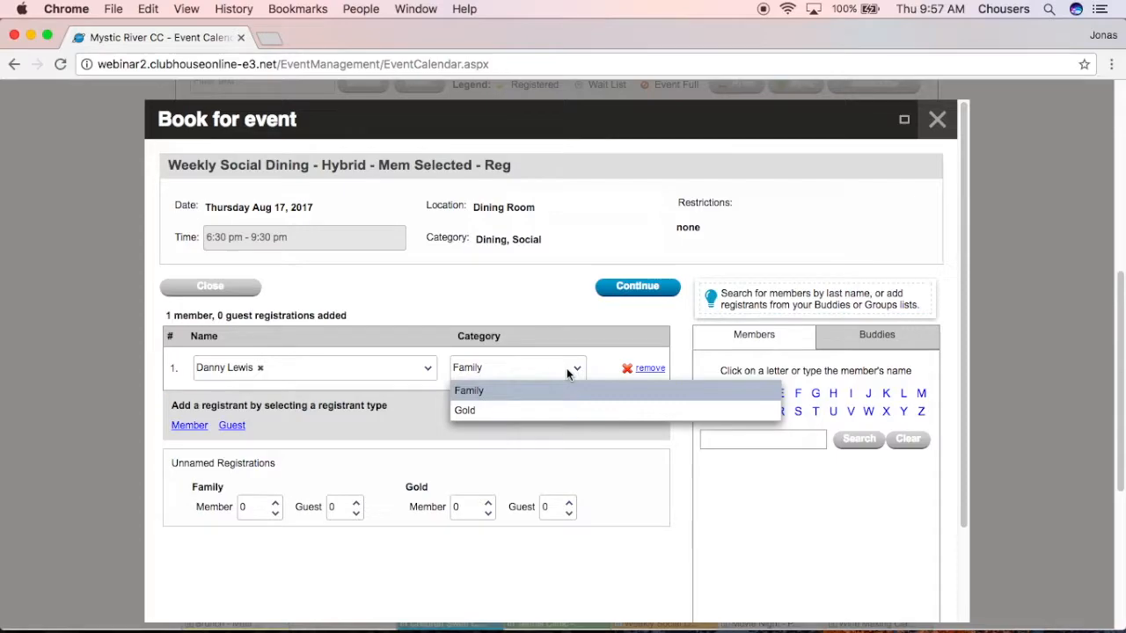
click(608, 444)
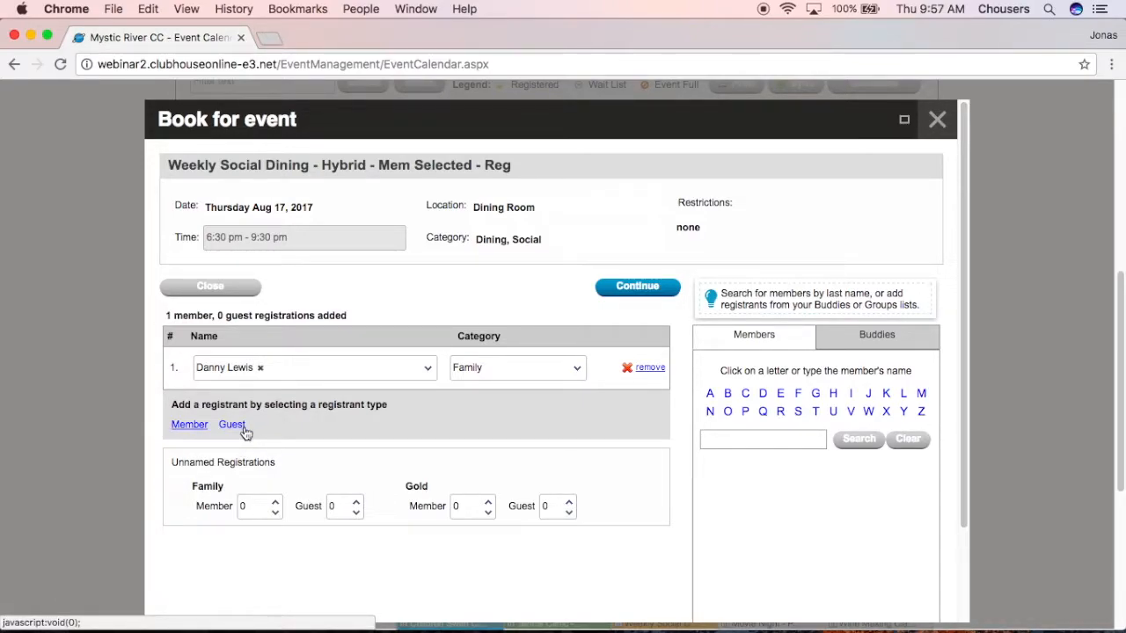
click(196, 429)
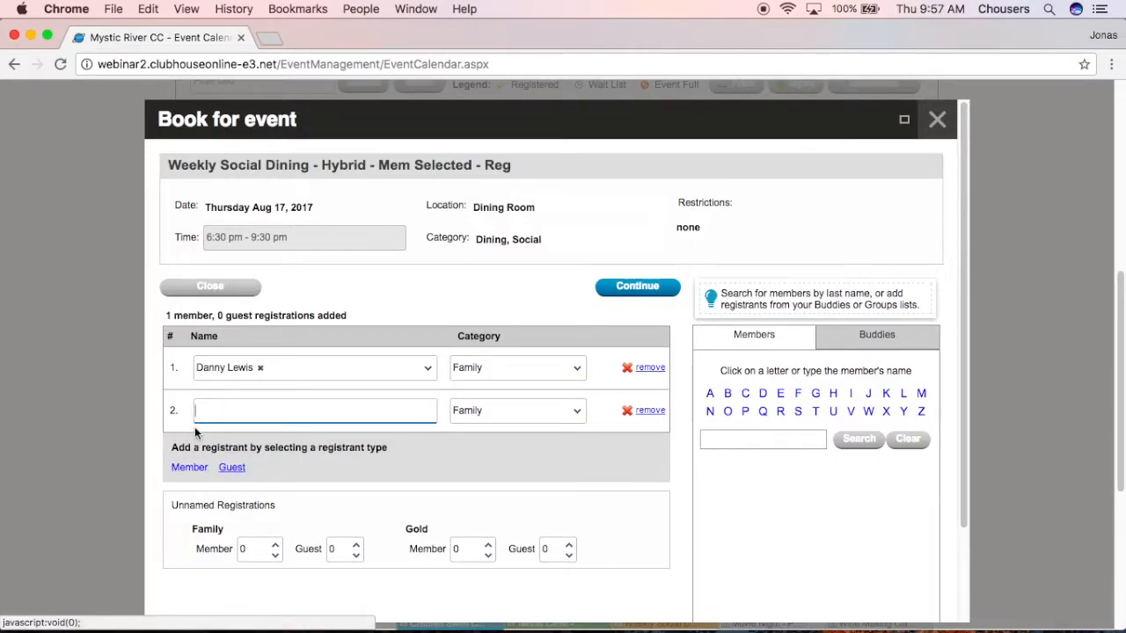
text(andrew)
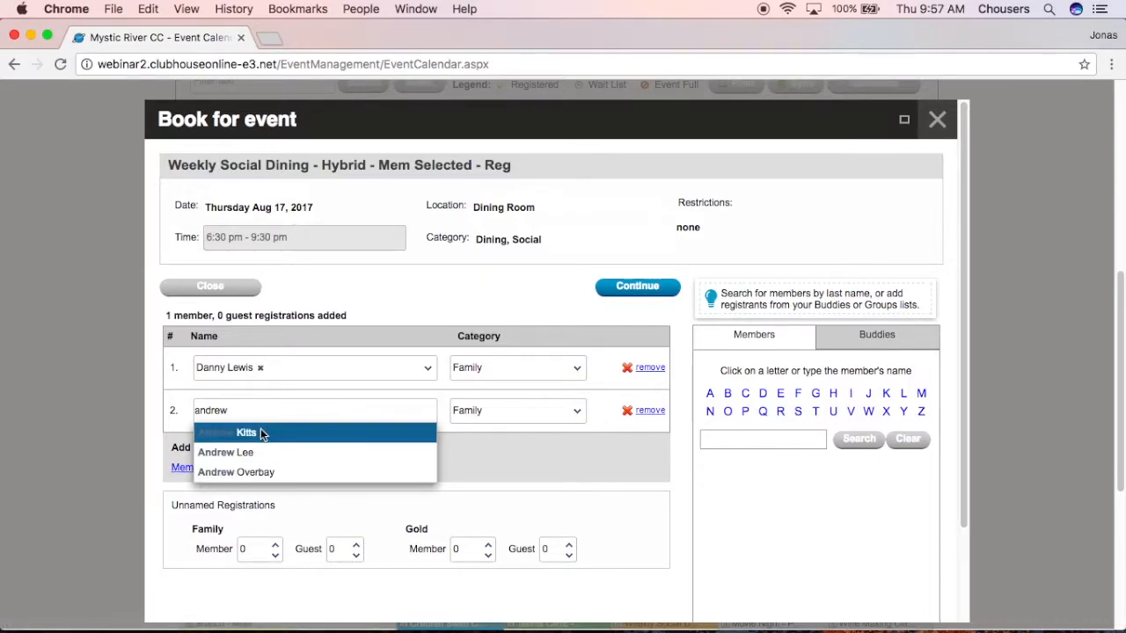
click(259, 429)
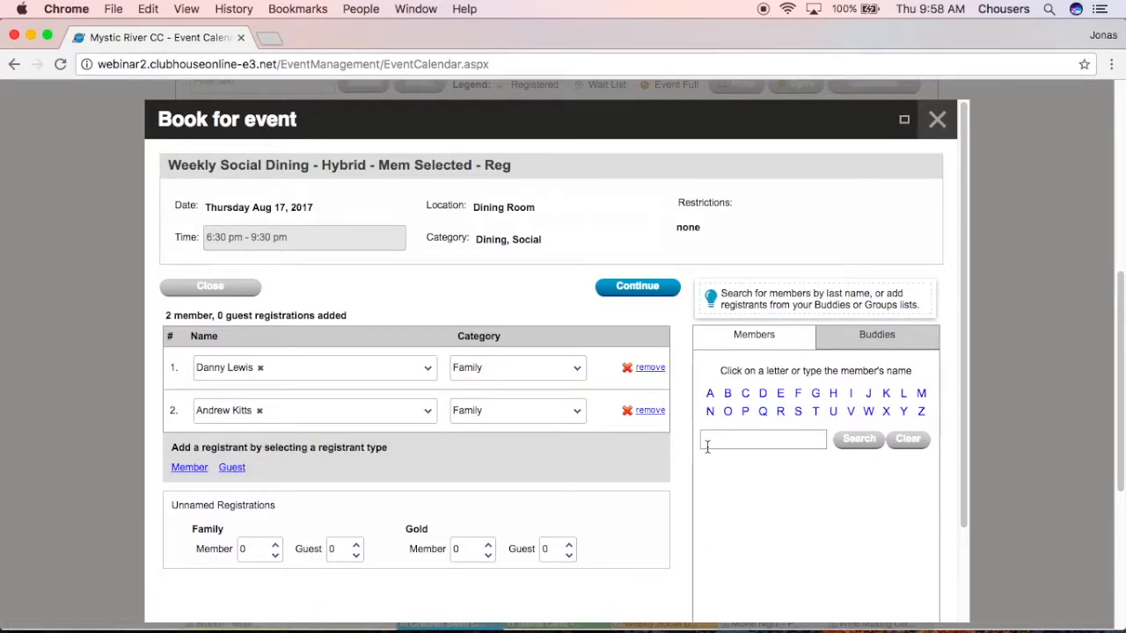
click(238, 470)
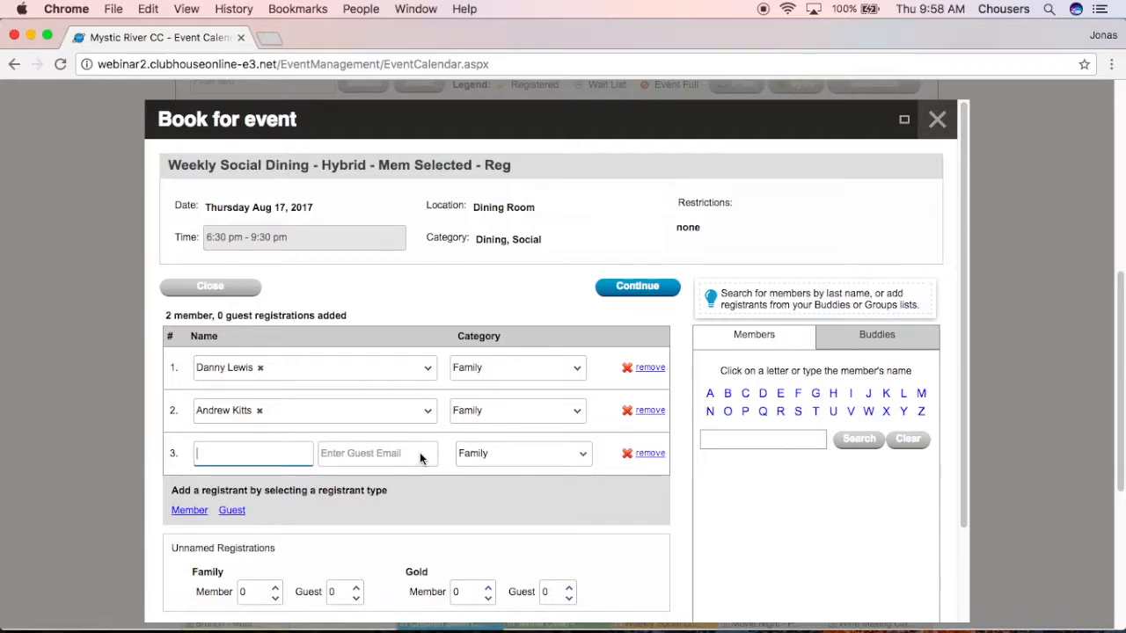
click(650, 454)
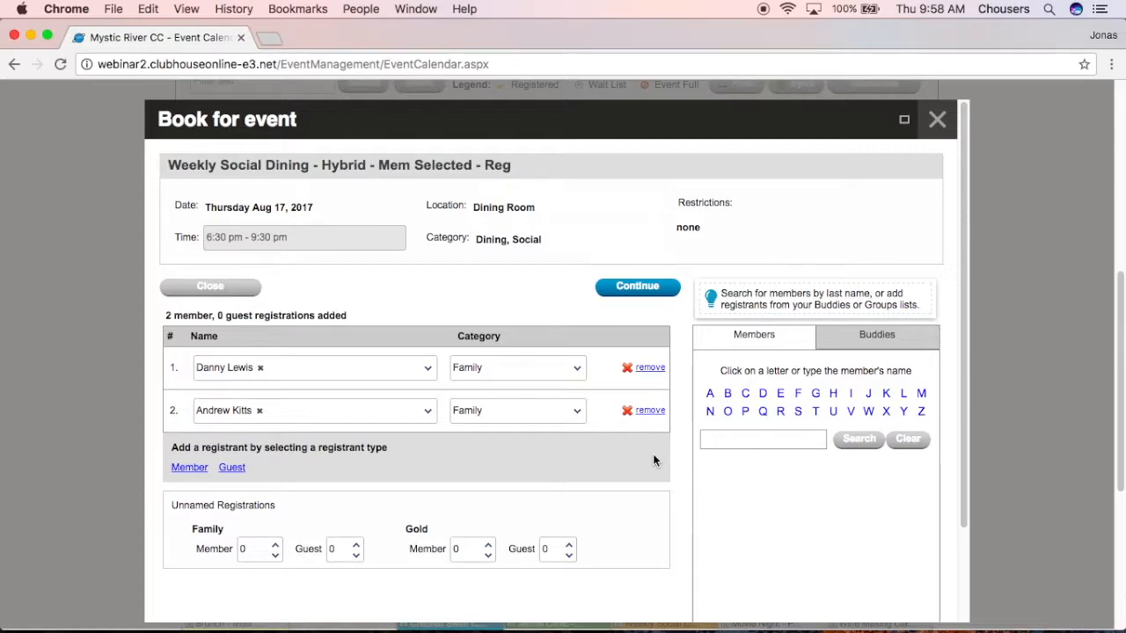
click(892, 337)
Add the Dinner Friends group from Buddies, bringing the booking to four members and one guest.
scroll(905, 440, down, 3)
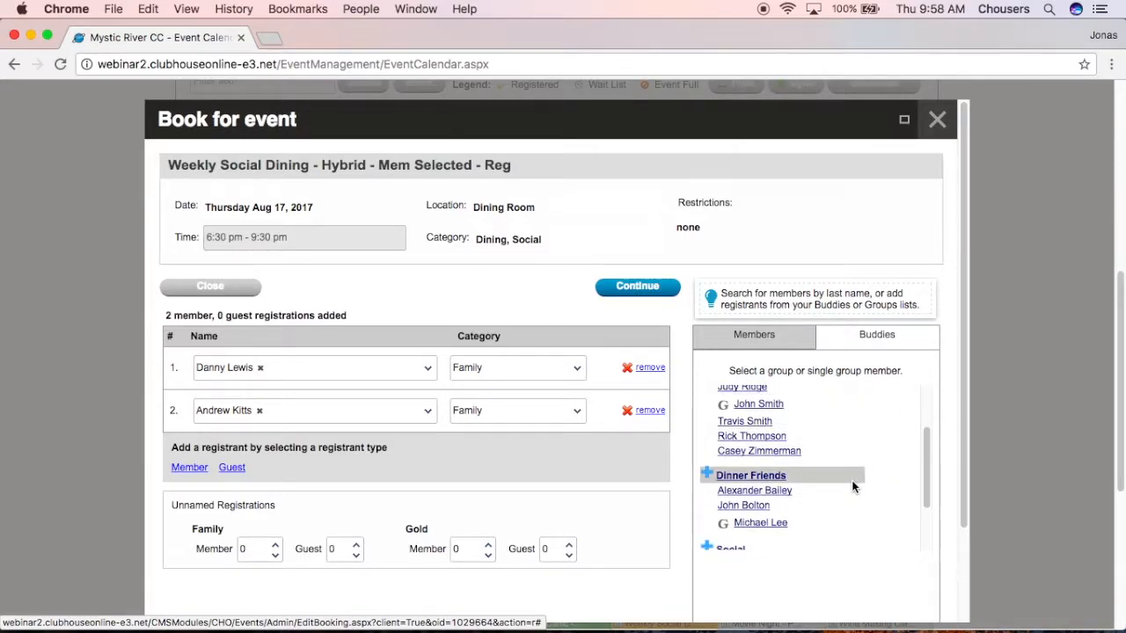
click(743, 481)
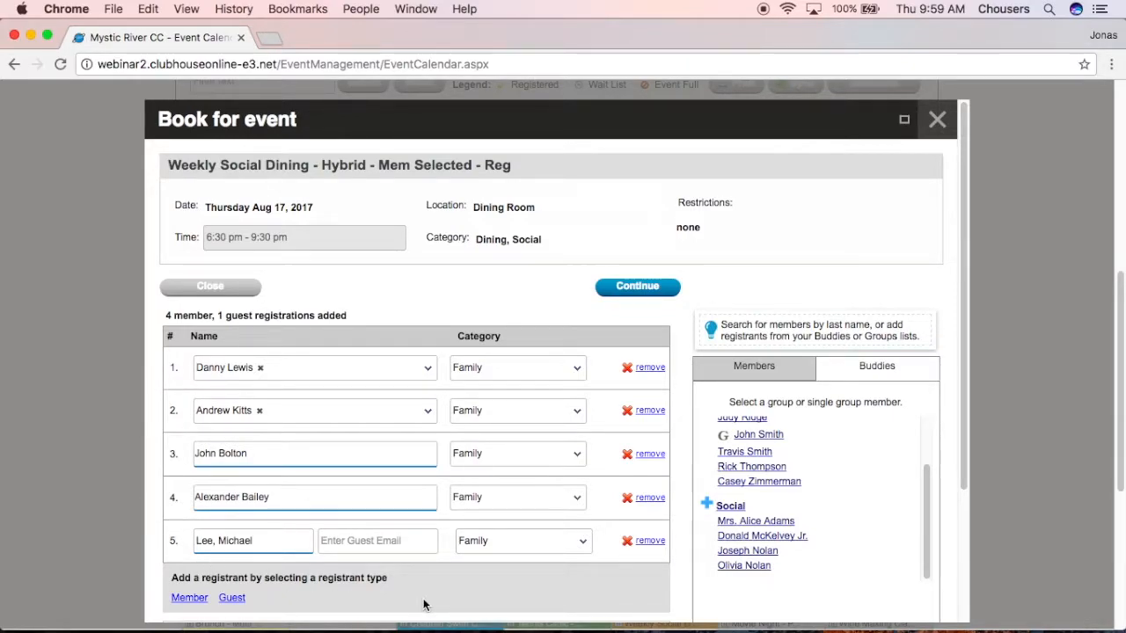
scroll(423, 604, down, 2)
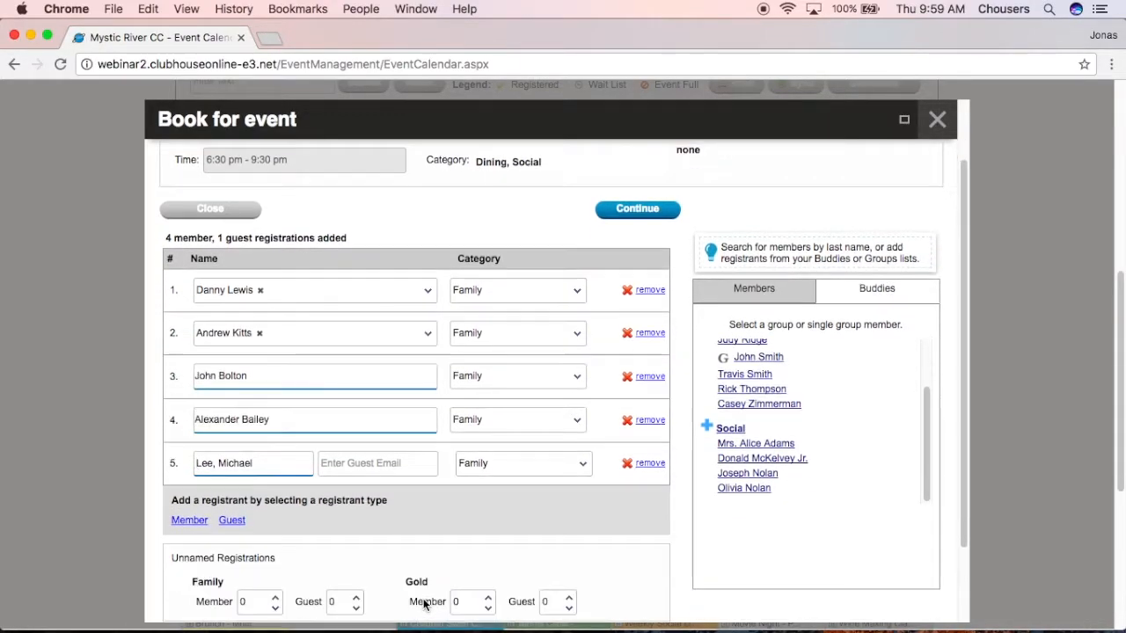
scroll(422, 605, down, 1)
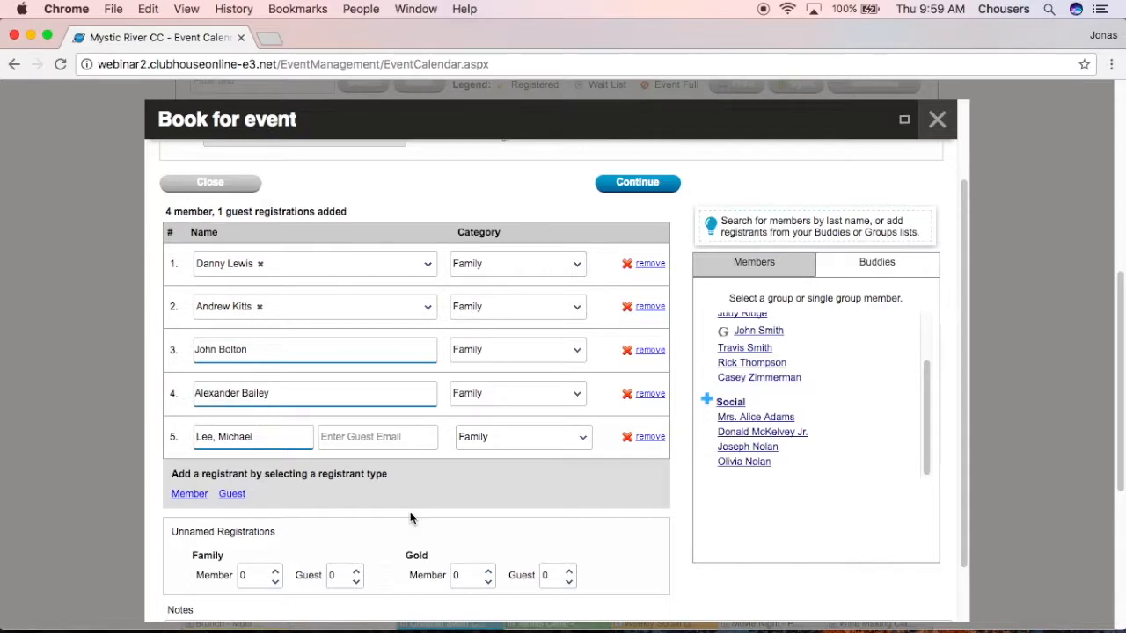
Add two unnamed Family members and write a birthday-celebration note on the booking.
click(276, 570)
click(275, 570)
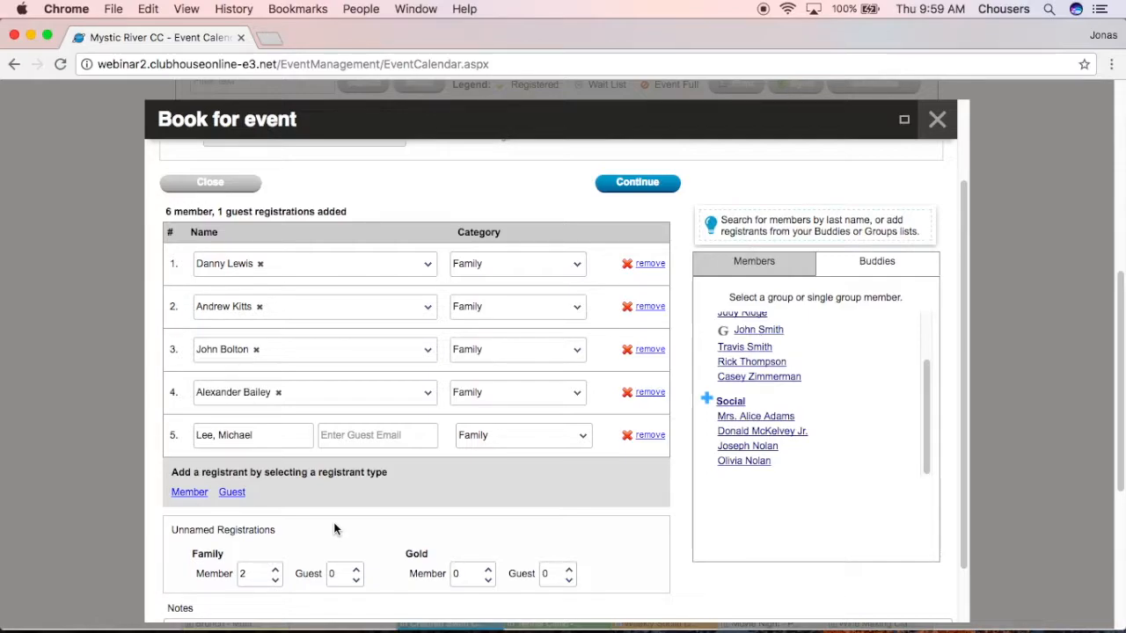
scroll(330, 532, down, 2)
click(324, 558)
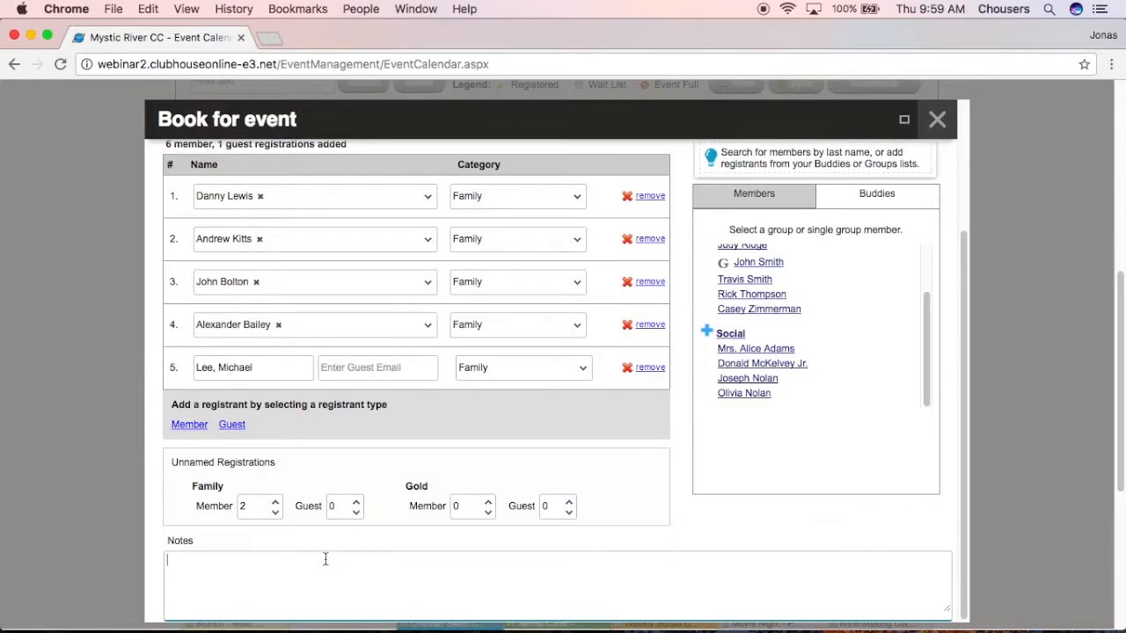
text(C)
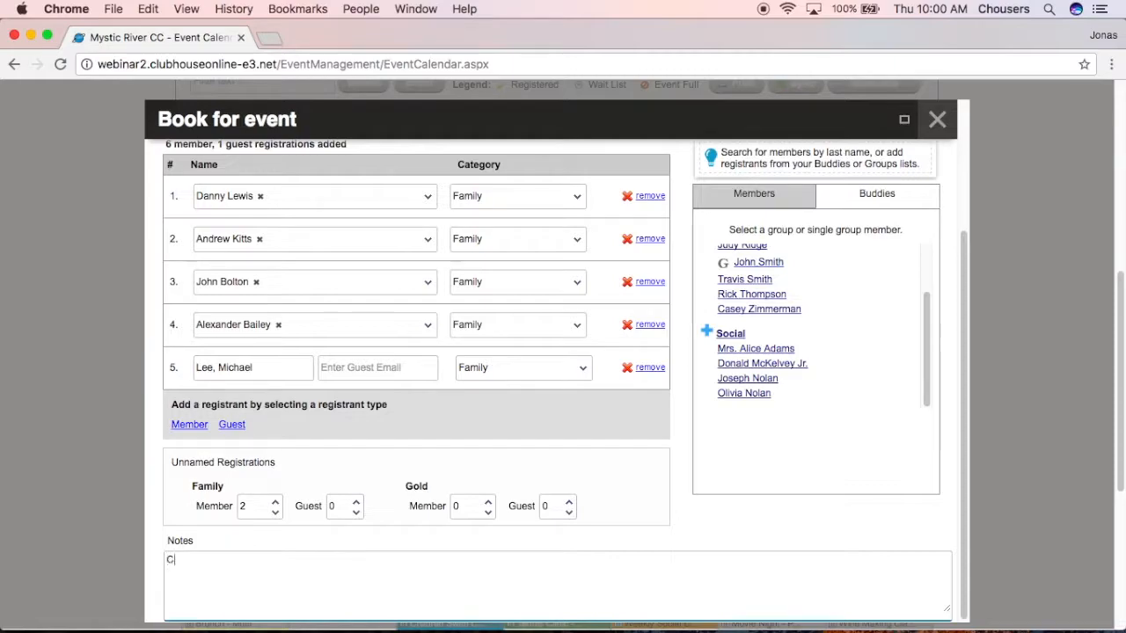
text(elebrating a b)
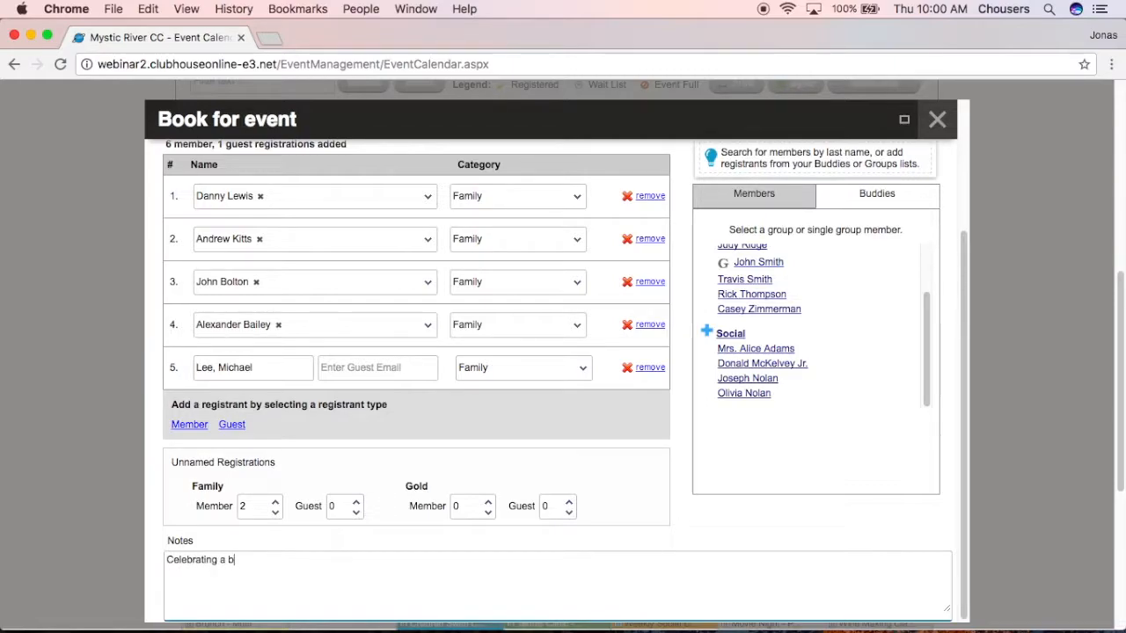
text(irthday for John)
scroll(322, 556, up, 5)
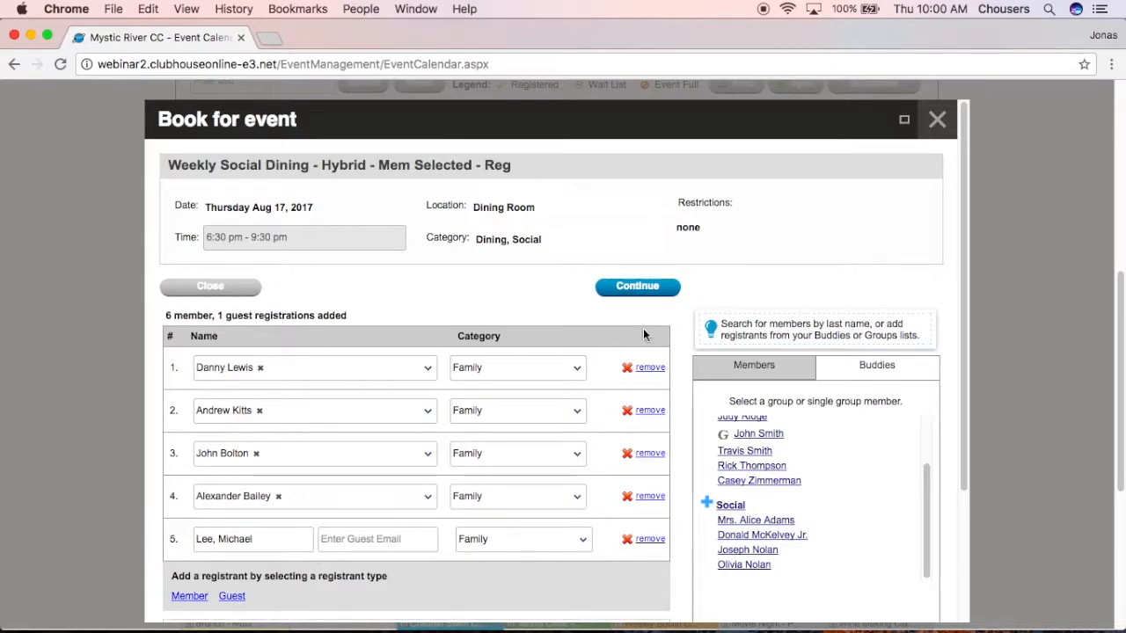
Continue to the preferences screen and review its seating, food allergy and entree questions.
click(635, 286)
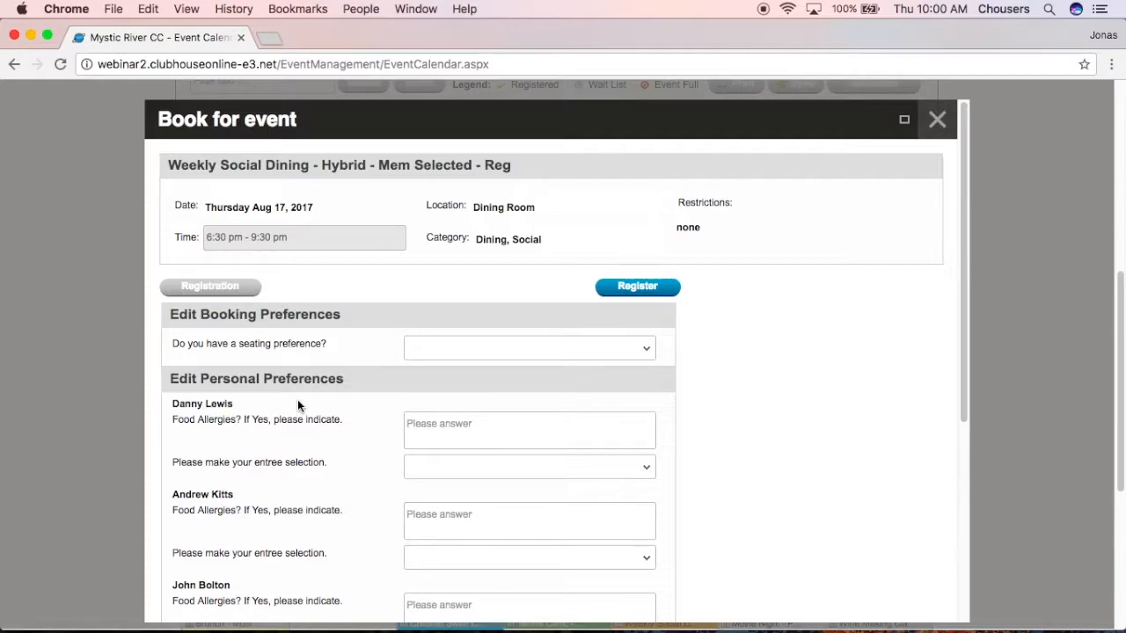
scroll(334, 403, down, 5)
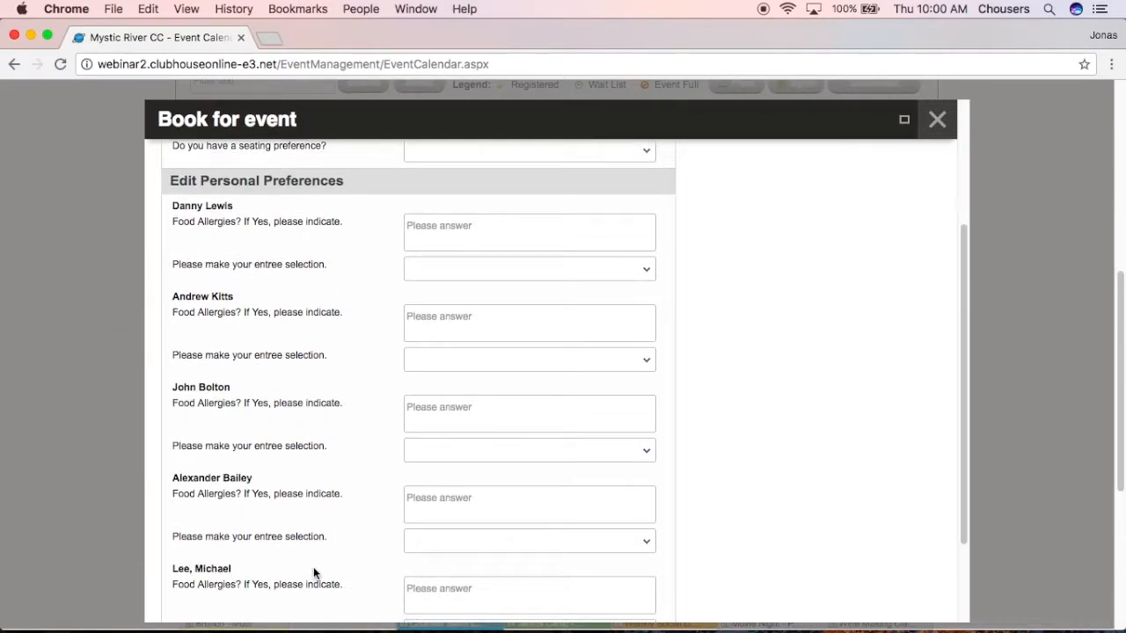
scroll(314, 573, down, 3)
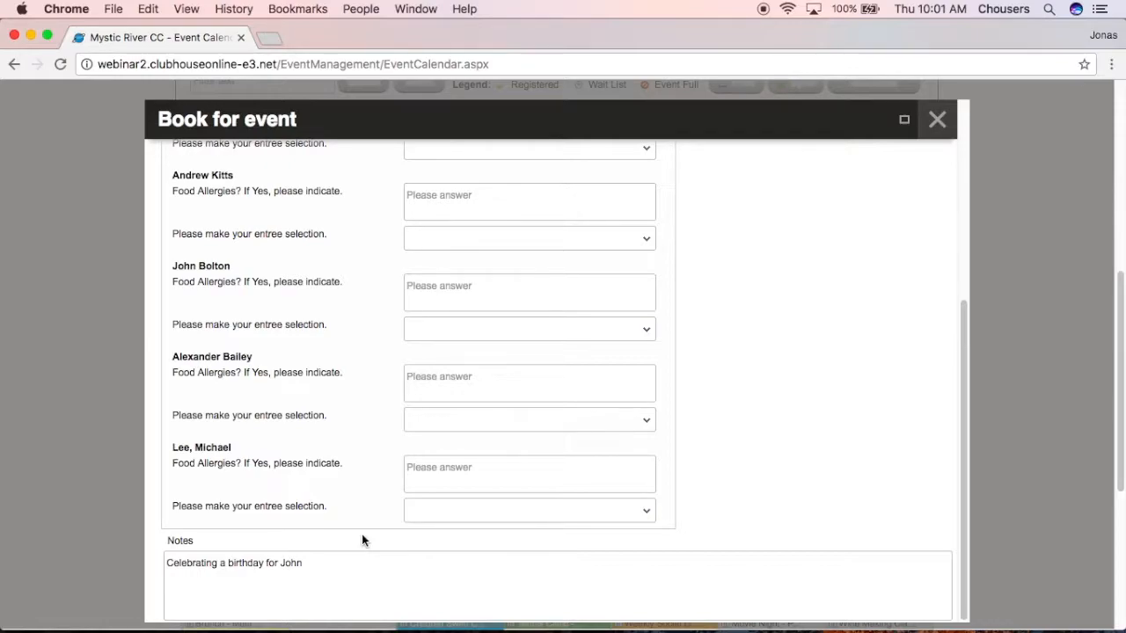
scroll(362, 534, up, 15)
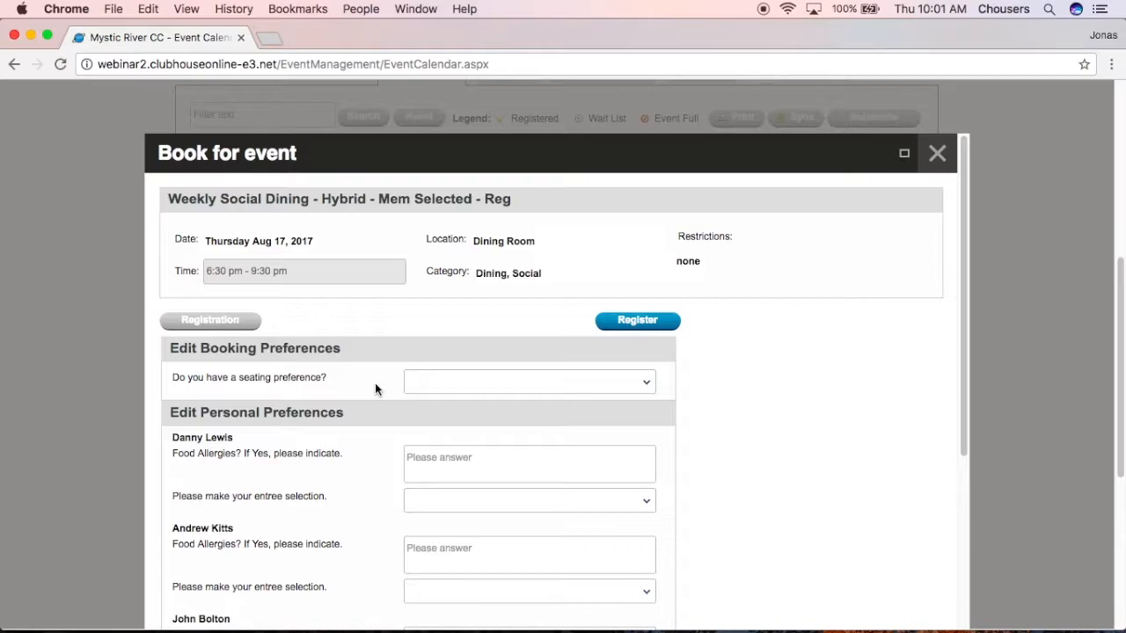
Choose Window seating and give the first registrant allergies 'no' and Chicken.
click(654, 381)
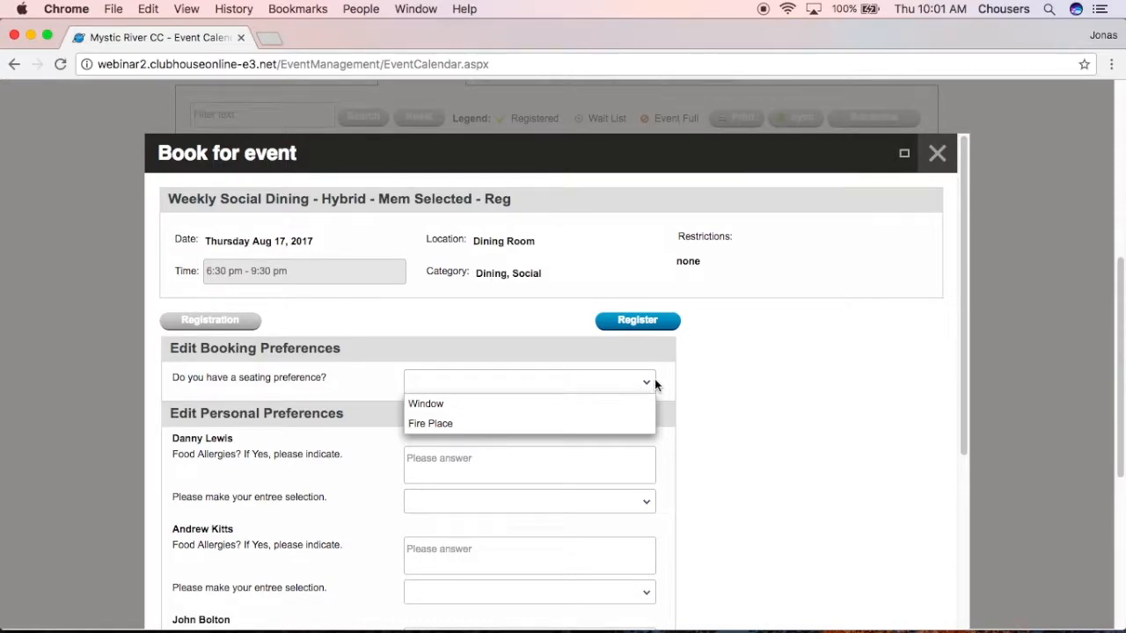
click(632, 405)
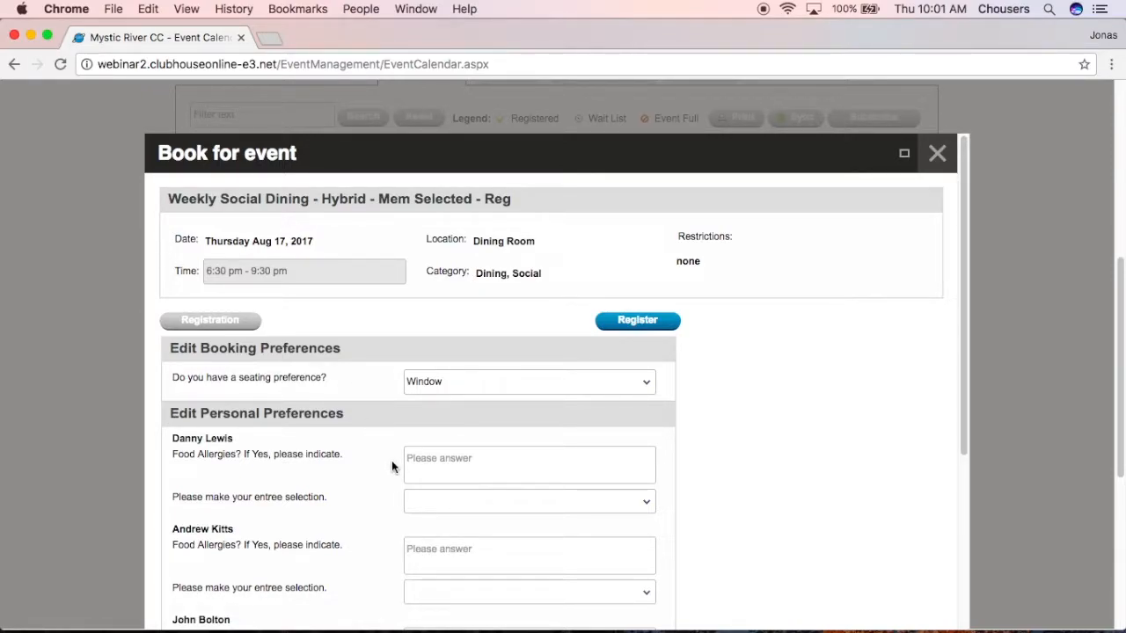
click(415, 458)
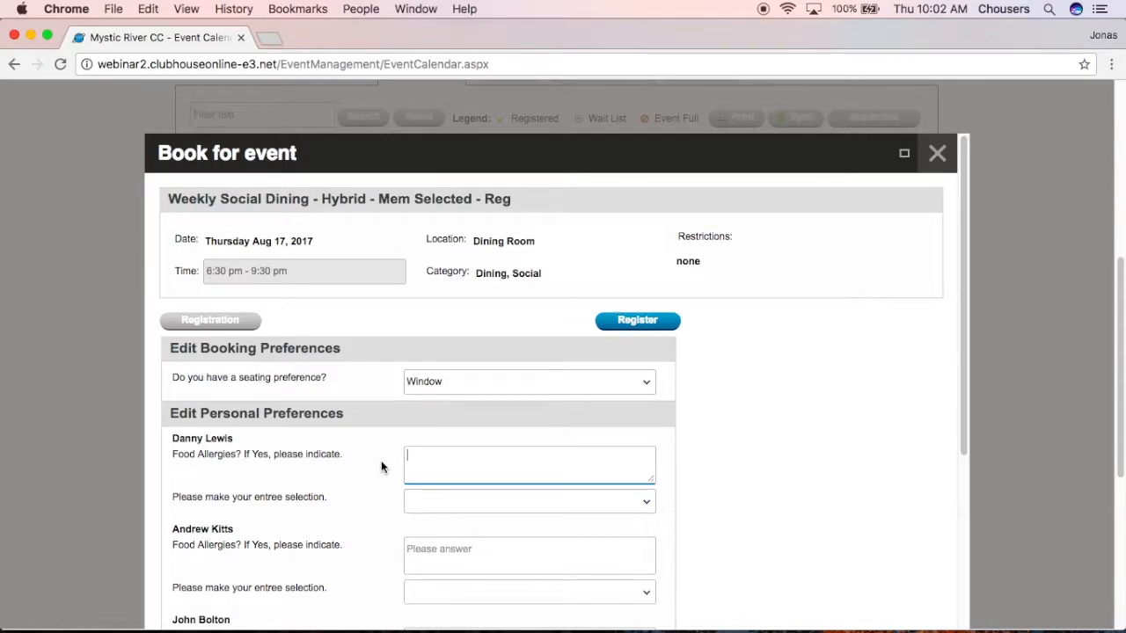
text(no)
click(452, 502)
click(446, 522)
Answer allergies 'no' for the second and third registrants, choosing Salmon and Steak.
click(456, 550)
text(no)
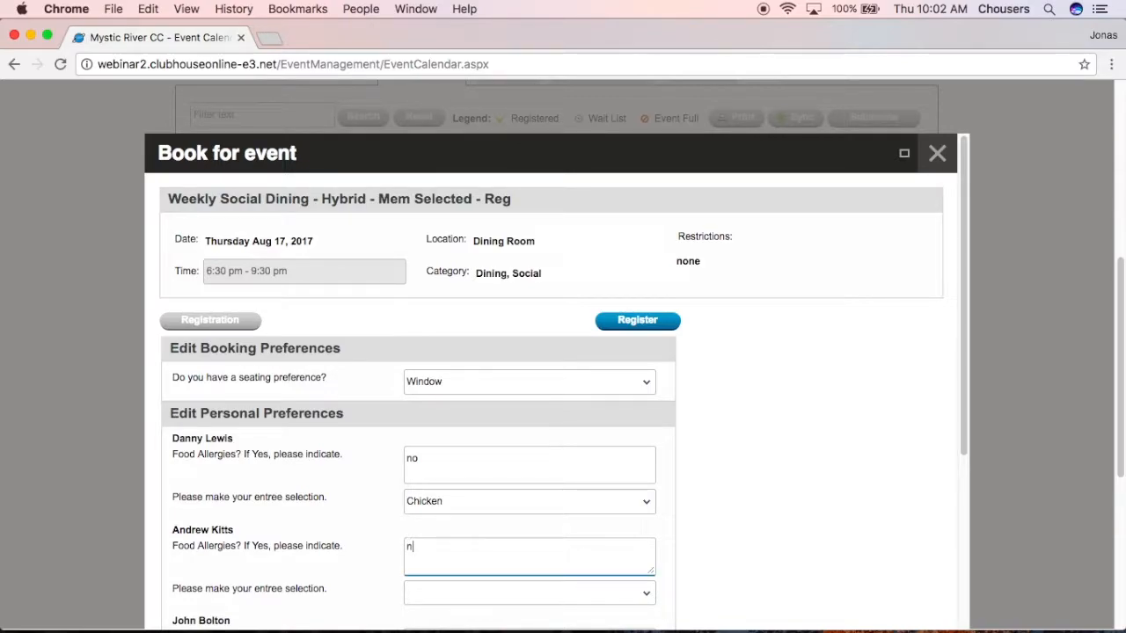
scroll(395, 505, down, 3)
click(432, 491)
click(432, 548)
click(430, 536)
text(no)
scroll(430, 539, down, 1)
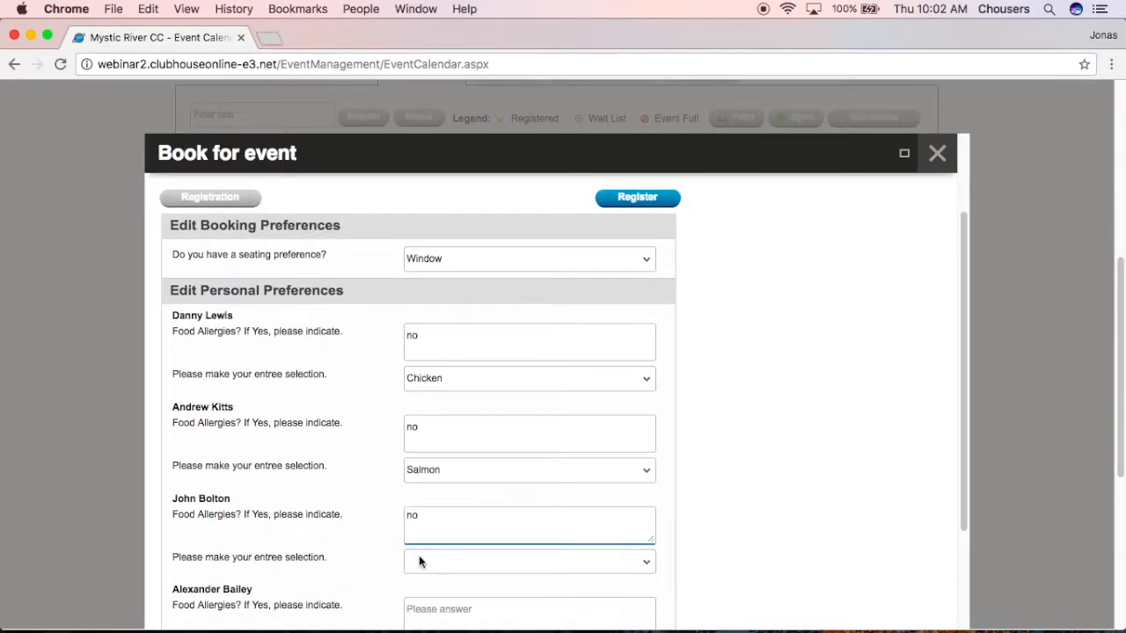
click(418, 559)
click(417, 603)
Give the fourth registrant Vegetarian and the guest Chicken, both allergies 'no', and submit the registration.
scroll(417, 613, down, 5)
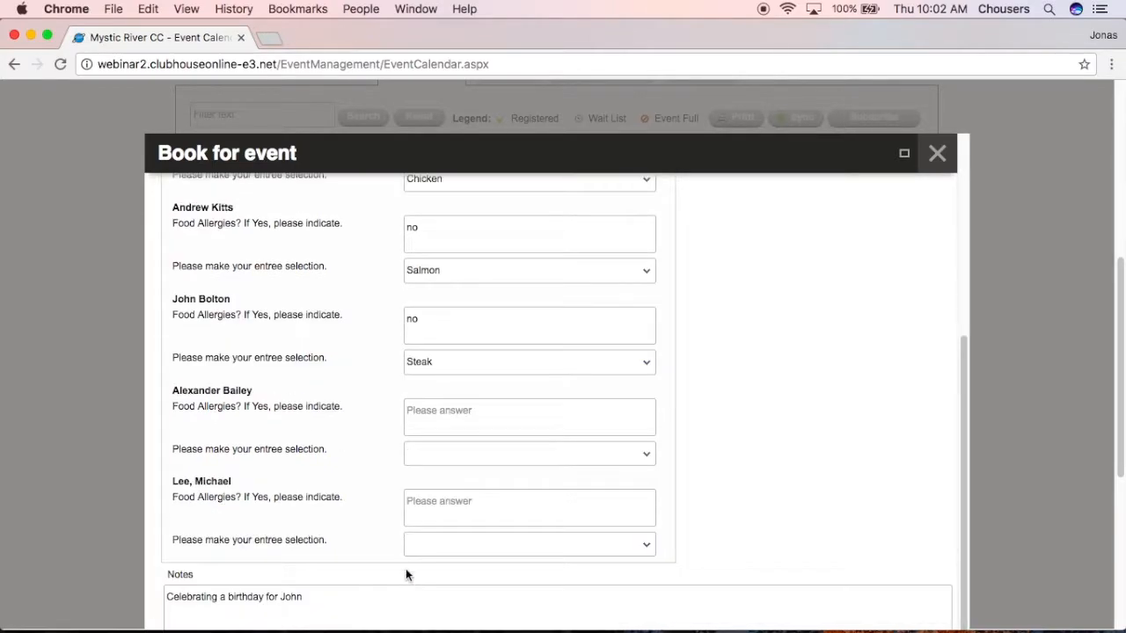
click(450, 430)
text(no)
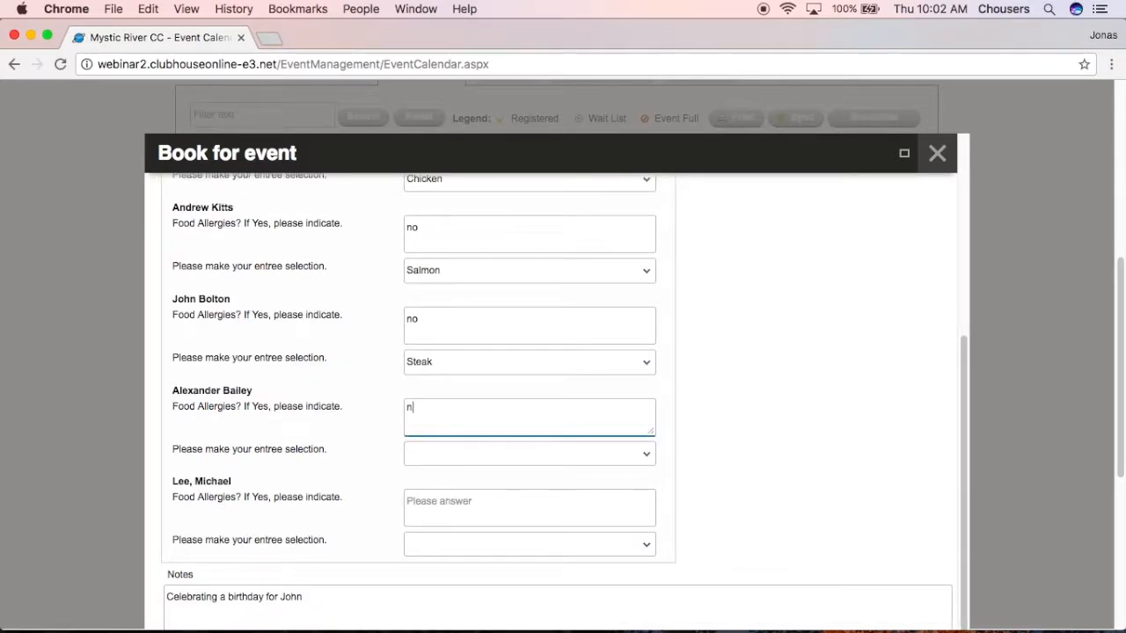
click(447, 452)
click(438, 538)
click(440, 502)
text(no)
click(442, 545)
click(439, 566)
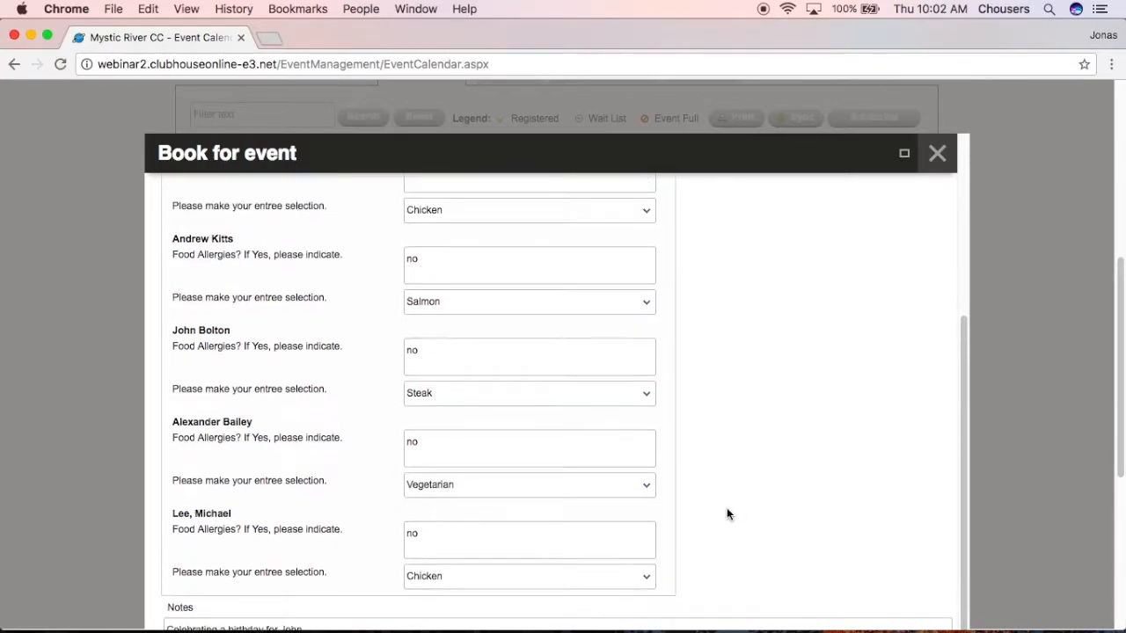
scroll(727, 507, up, 10)
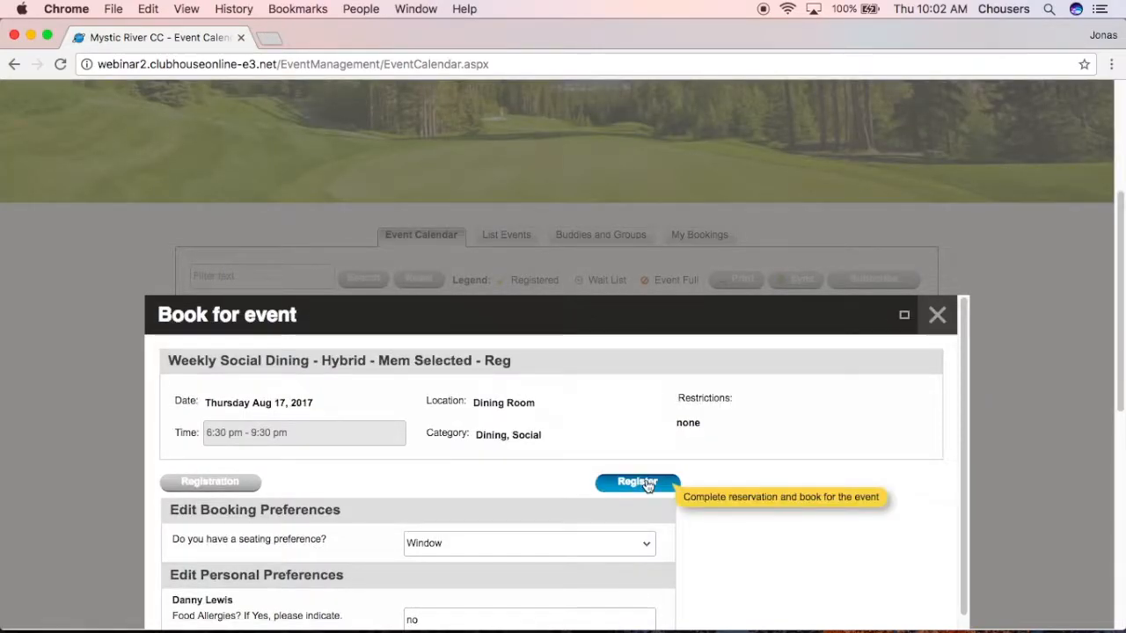
click(647, 482)
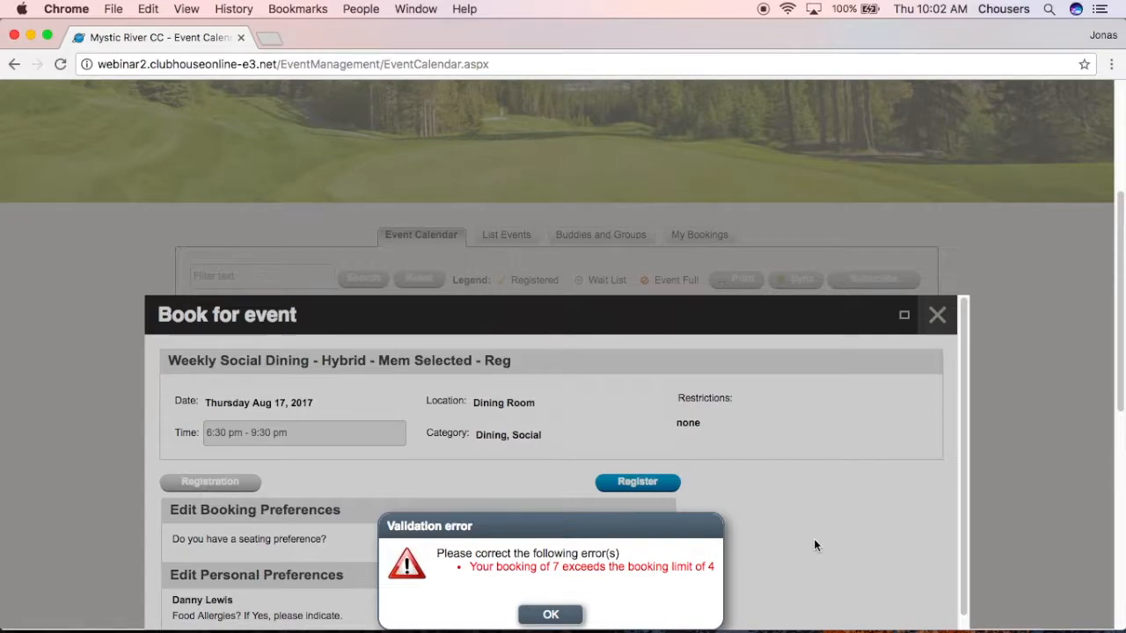
Point out the '7 exceeds the limit of 4' message and dismiss the validation error.
drag(716, 566, 687, 567)
click(684, 603)
drag(545, 561, 619, 601)
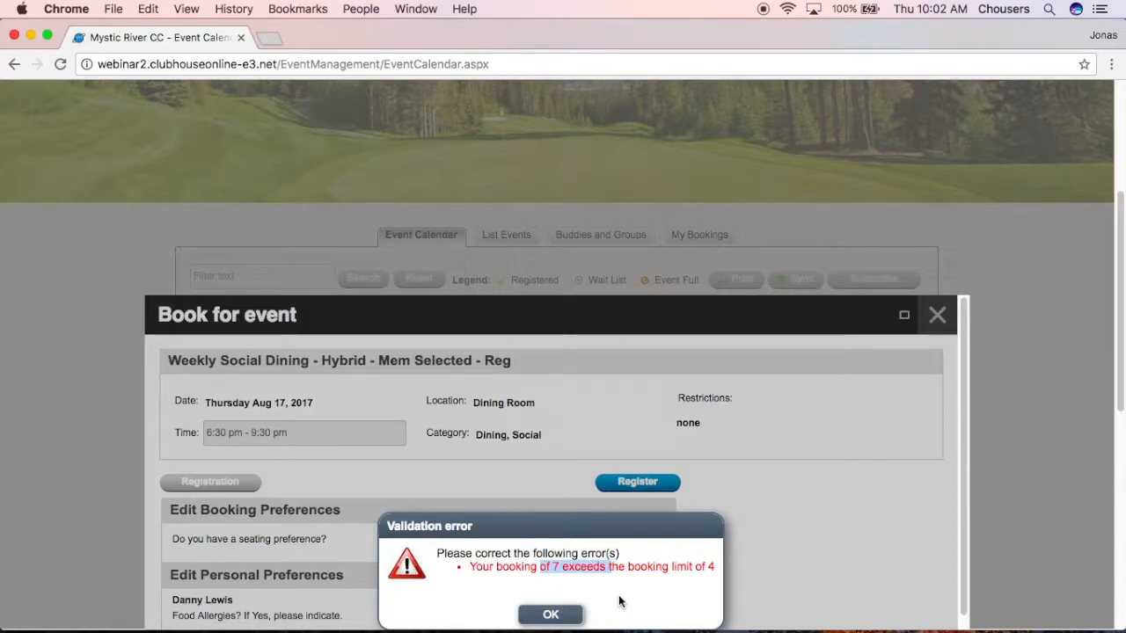
click(543, 617)
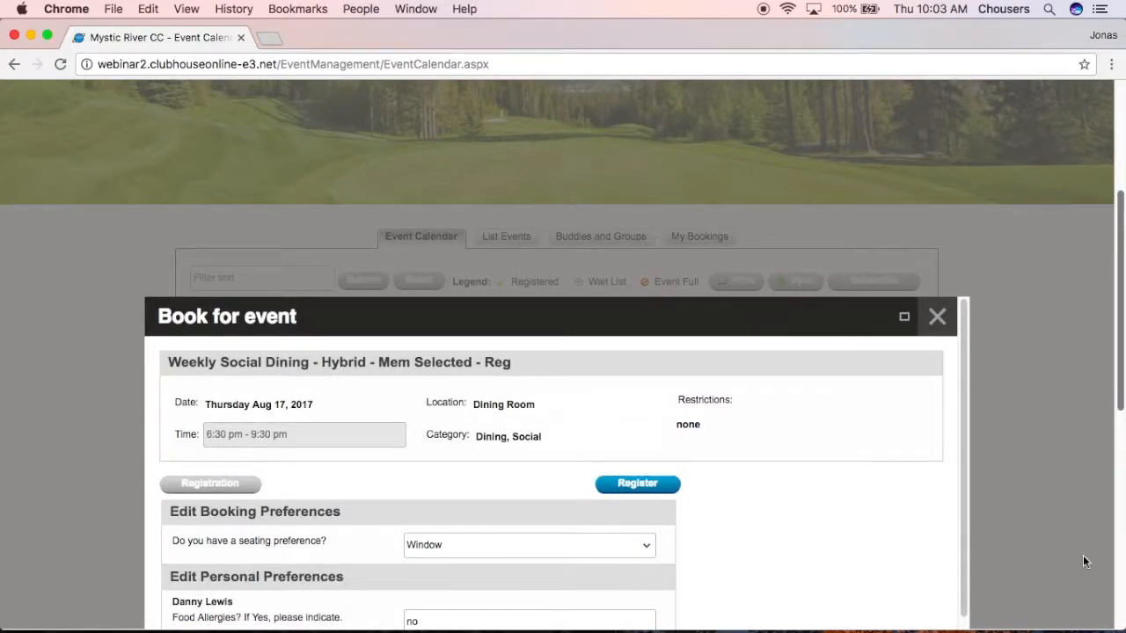
scroll(1043, 556, down, 5)
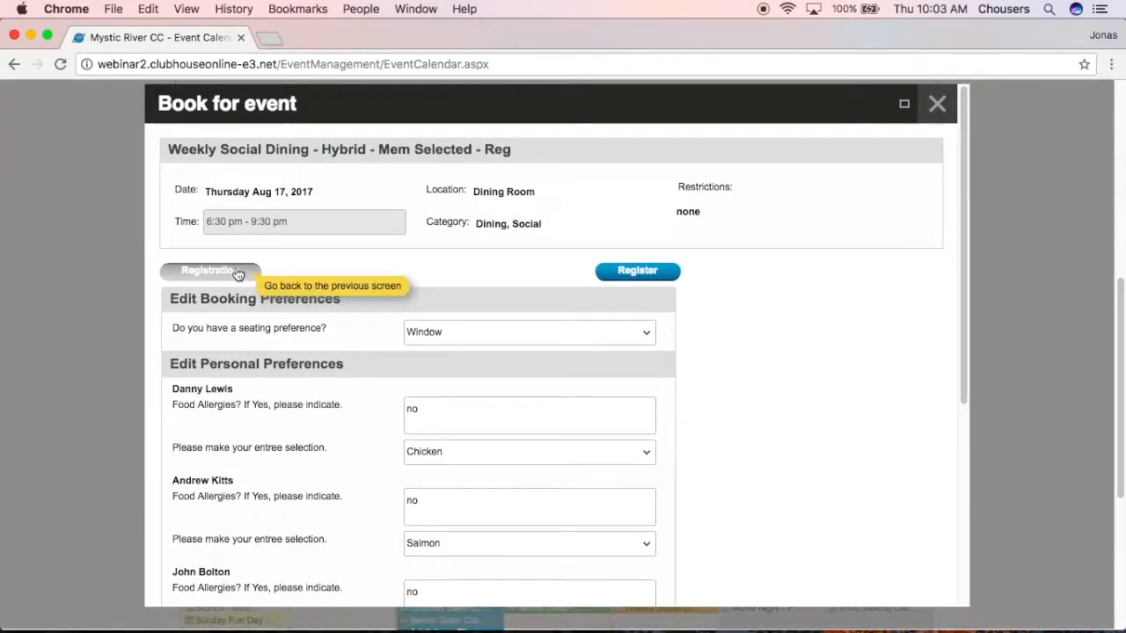
Remove one member and set unnamed Family members to 0, leaving three members and one guest.
click(236, 270)
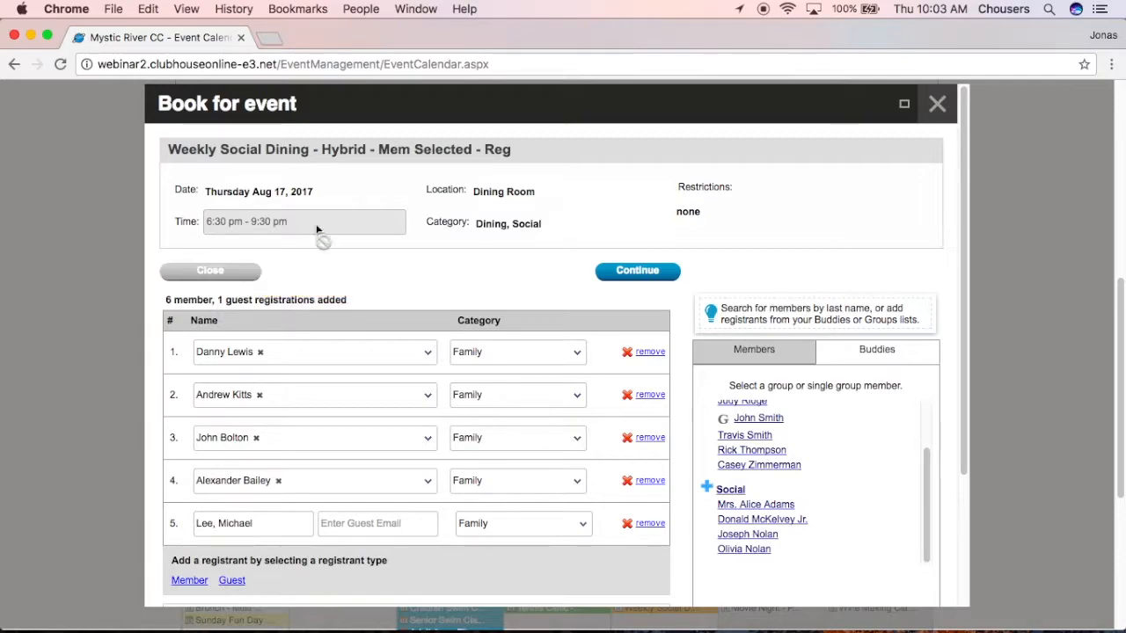
click(647, 396)
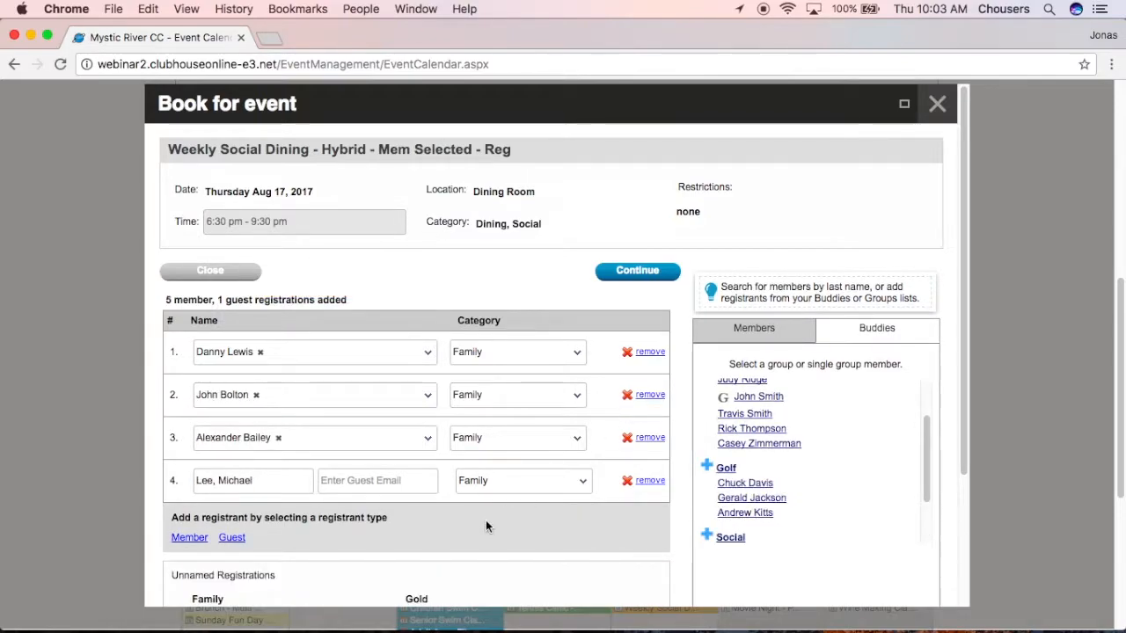
scroll(483, 517, down, 1)
click(274, 600)
click(274, 600)
click(274, 599)
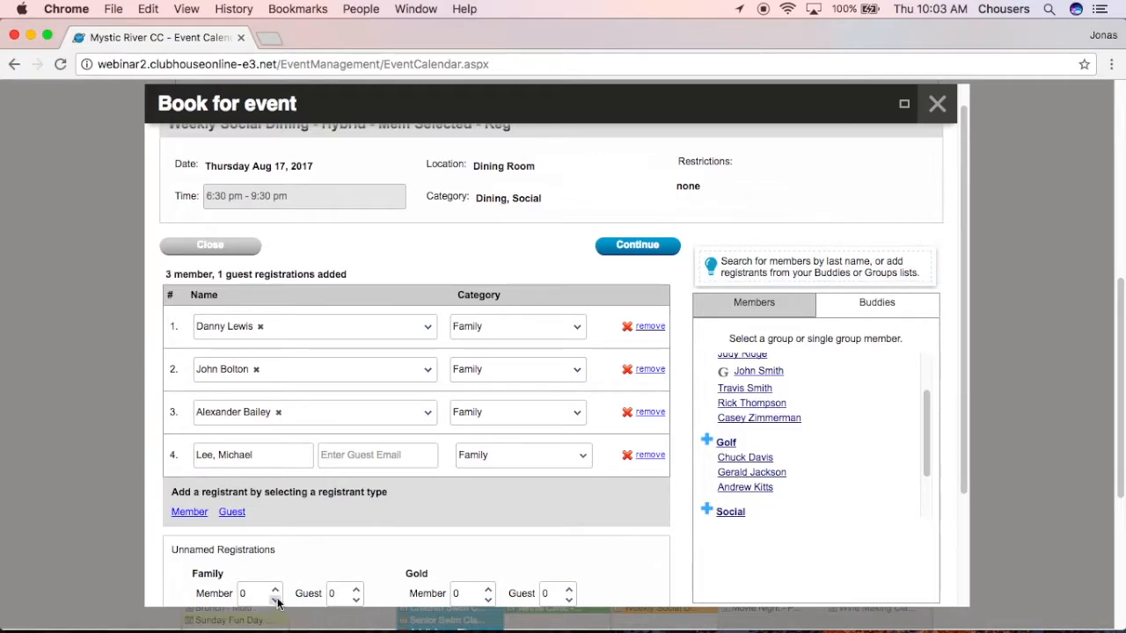
click(639, 248)
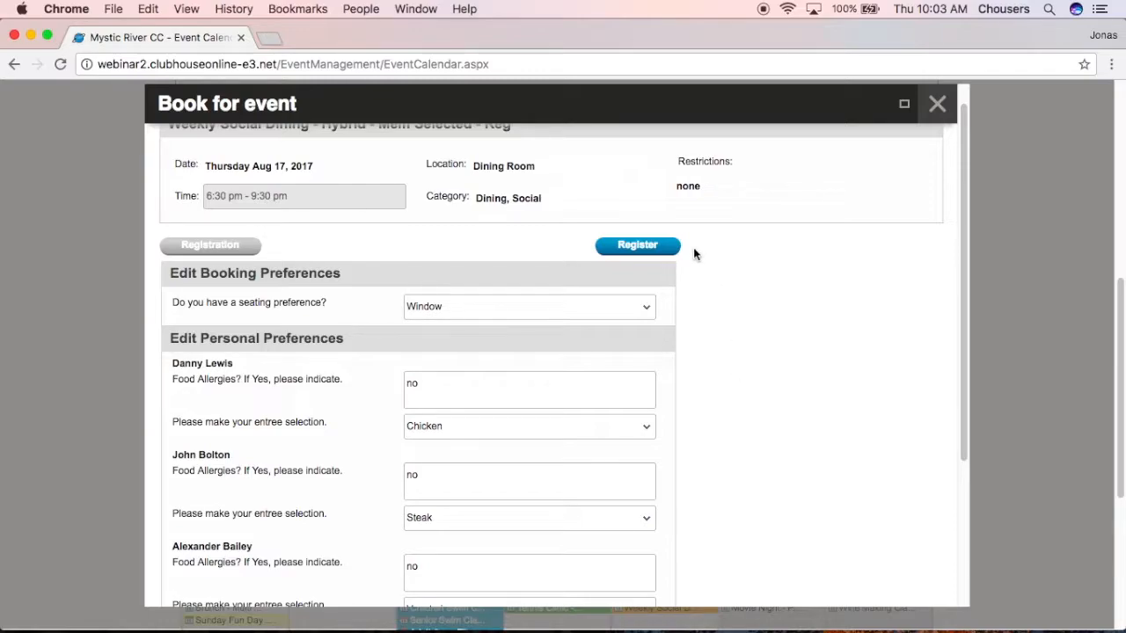
Register the four-person booking, highlight its confirmation number, and close the confirmation.
click(647, 245)
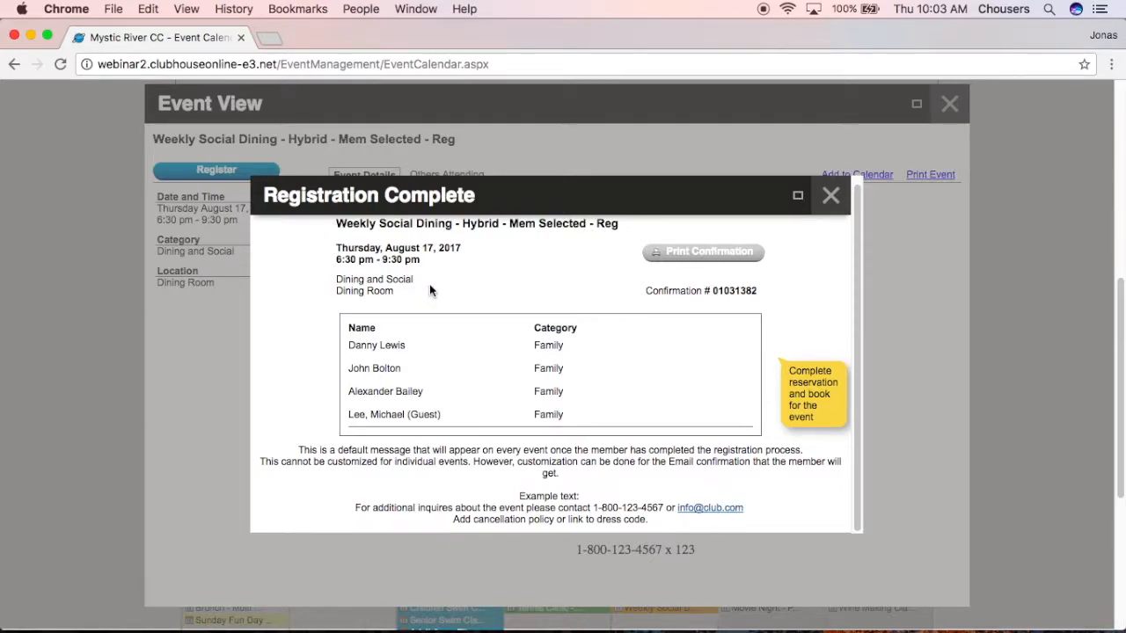
drag(767, 293, 629, 295)
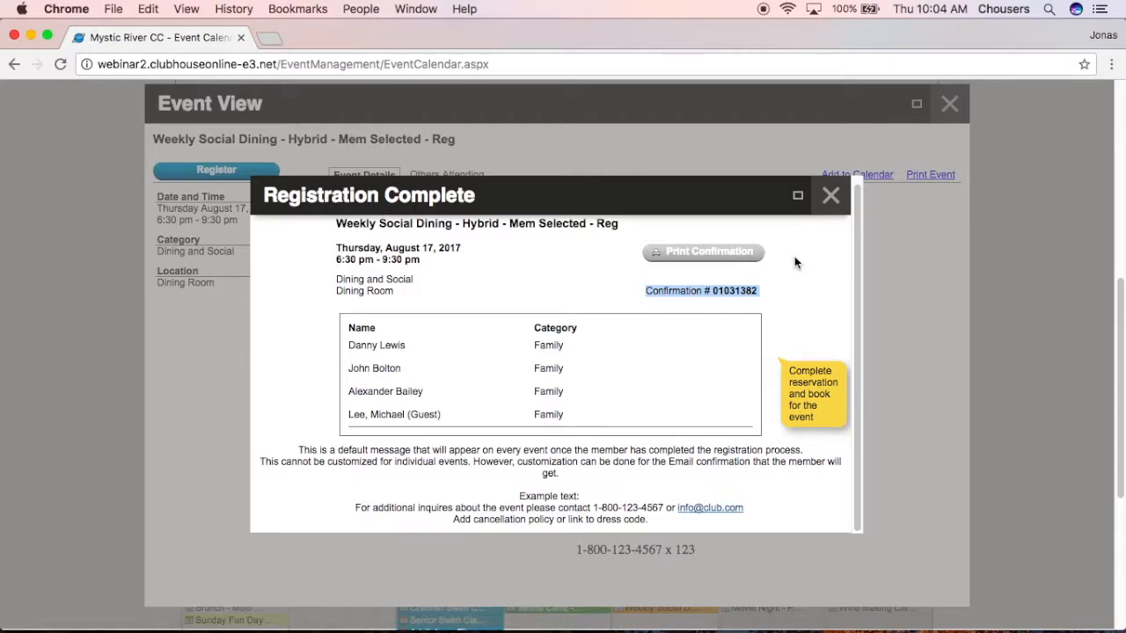
click(830, 195)
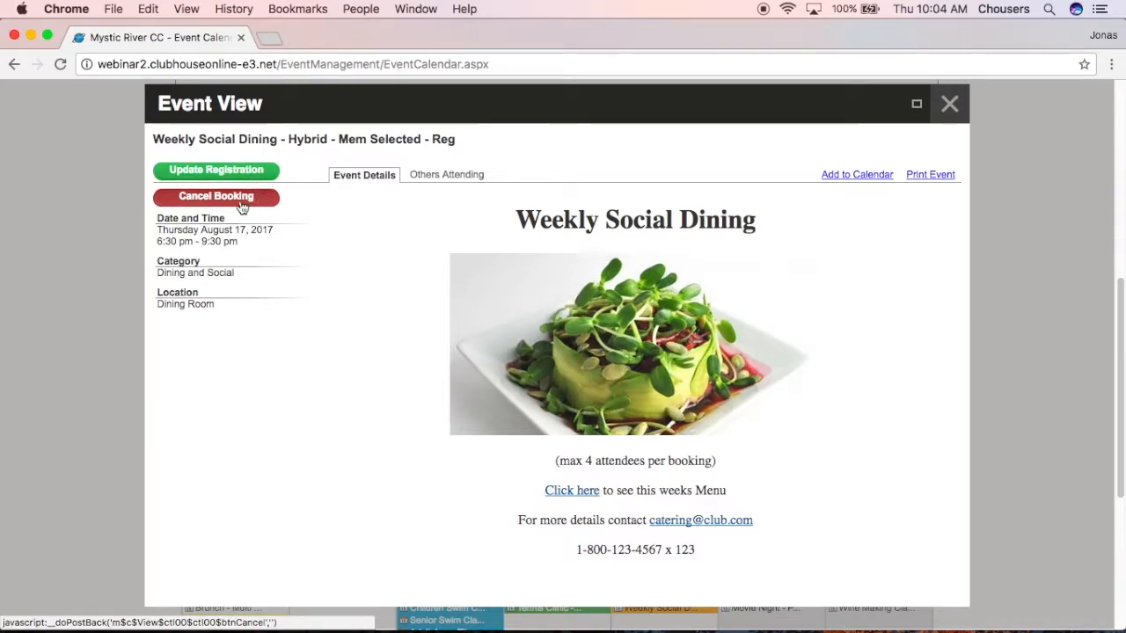
Review the Others Attending list, then close the event view back to the August 2017 calendar.
click(443, 180)
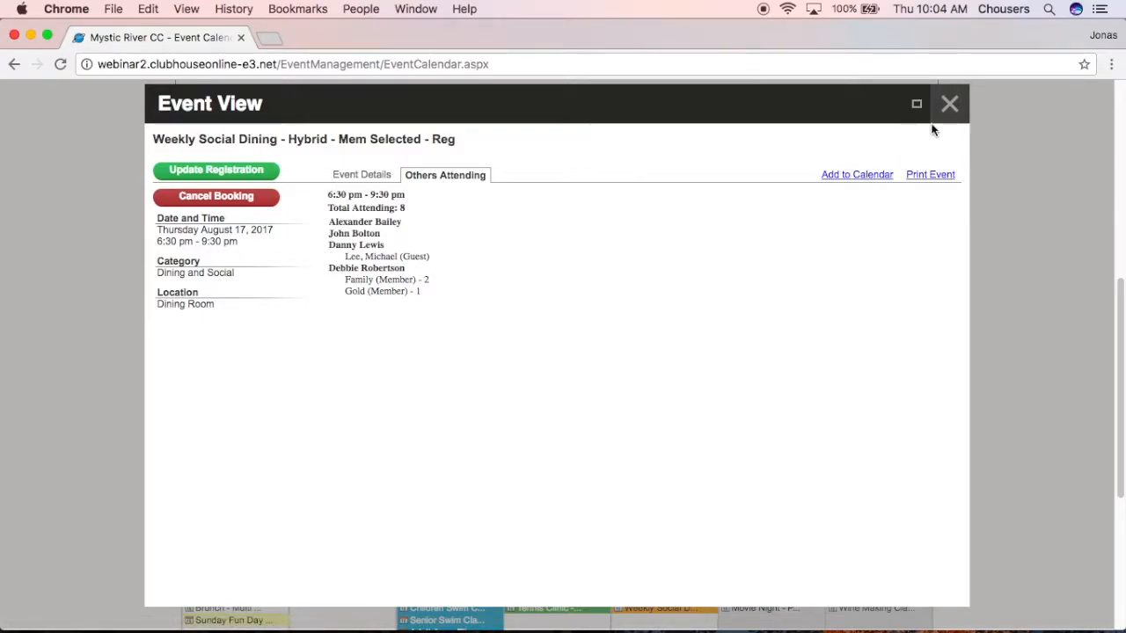
click(949, 106)
scroll(948, 115, down, 5)
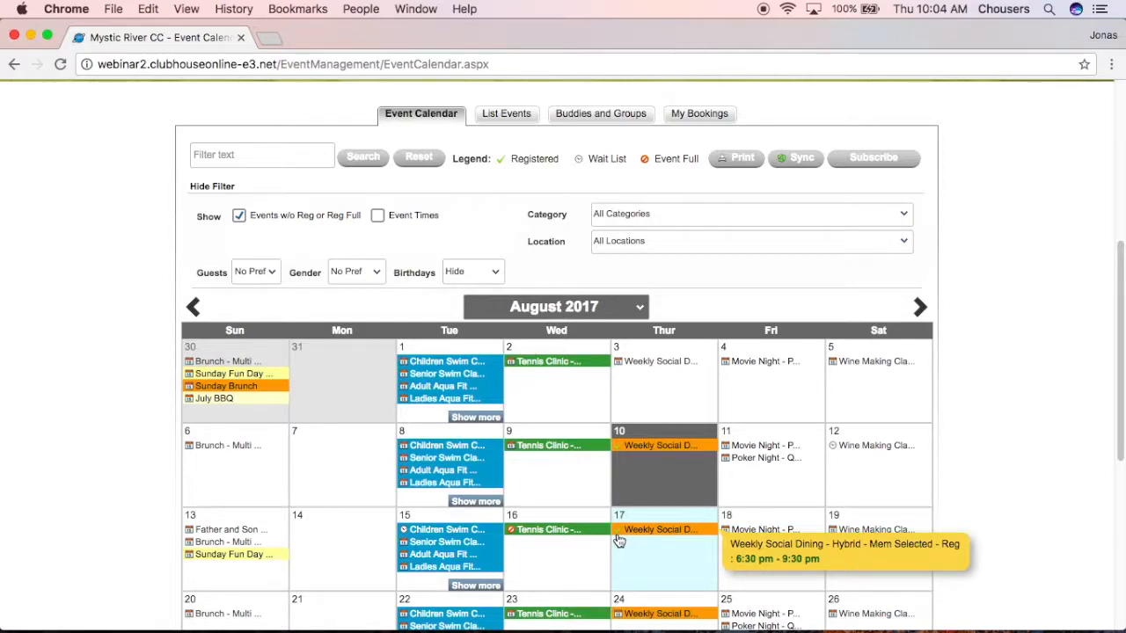
Switch to List Events and scroll the dated list, including the 17 August dining booking.
click(486, 123)
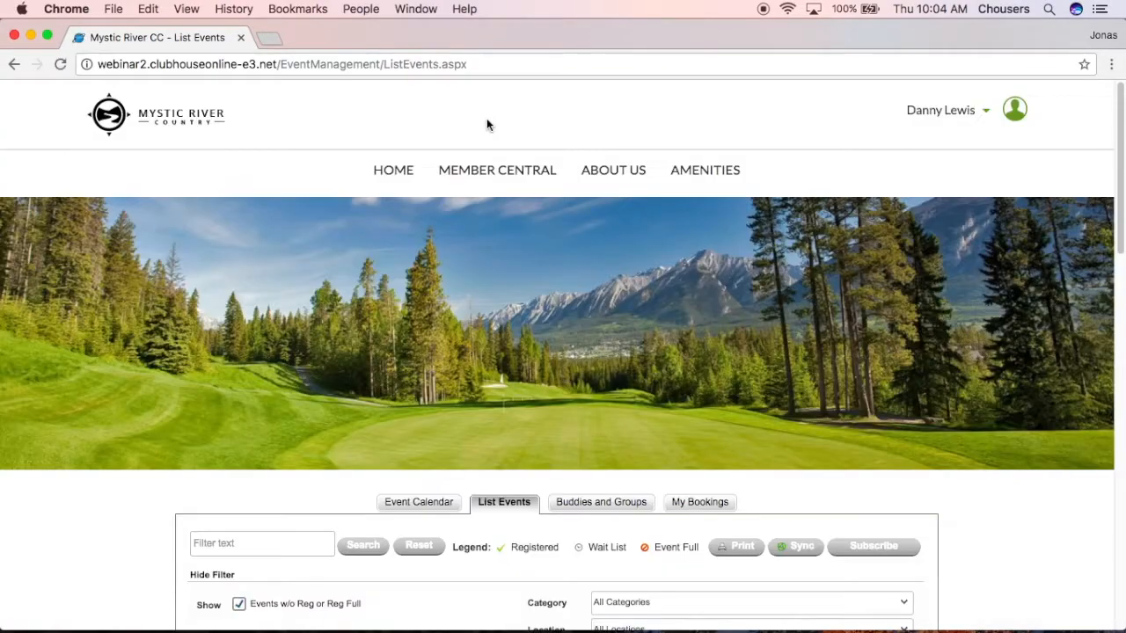
scroll(960, 458, down, 3)
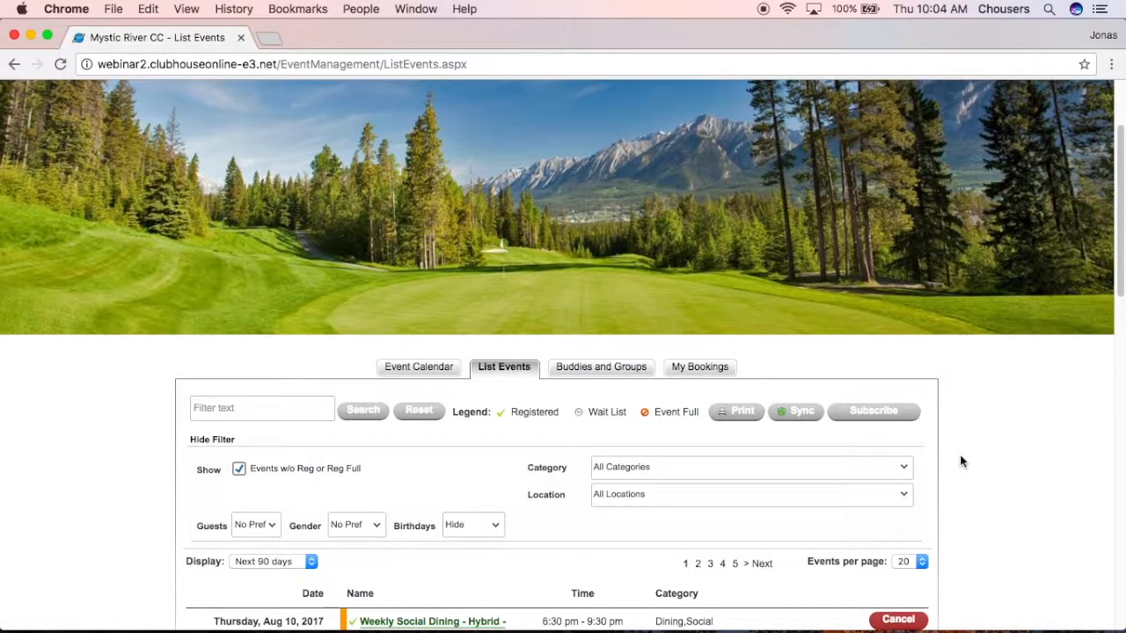
scroll(960, 460, down, 5)
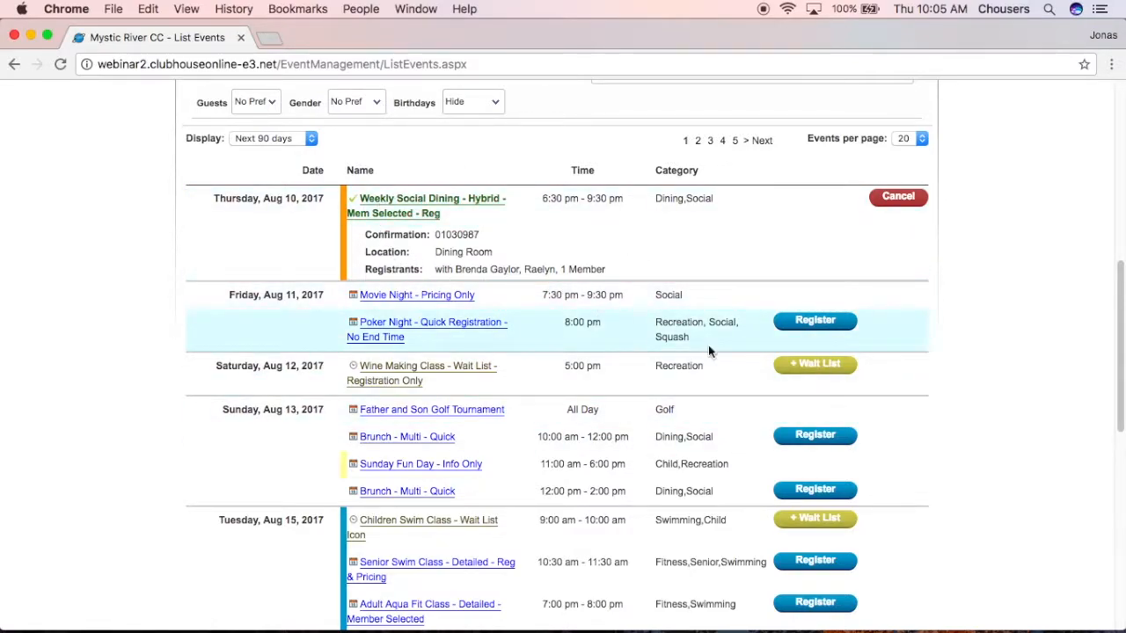
scroll(940, 426, down, 3)
scroll(945, 434, down, 1)
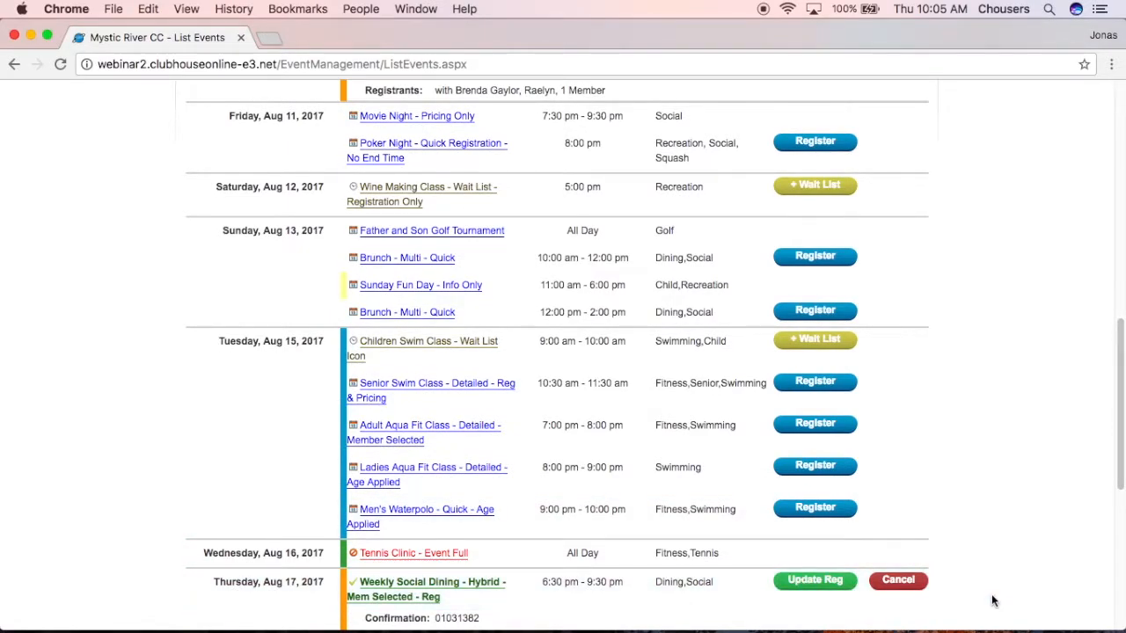
scroll(992, 602, up, 10)
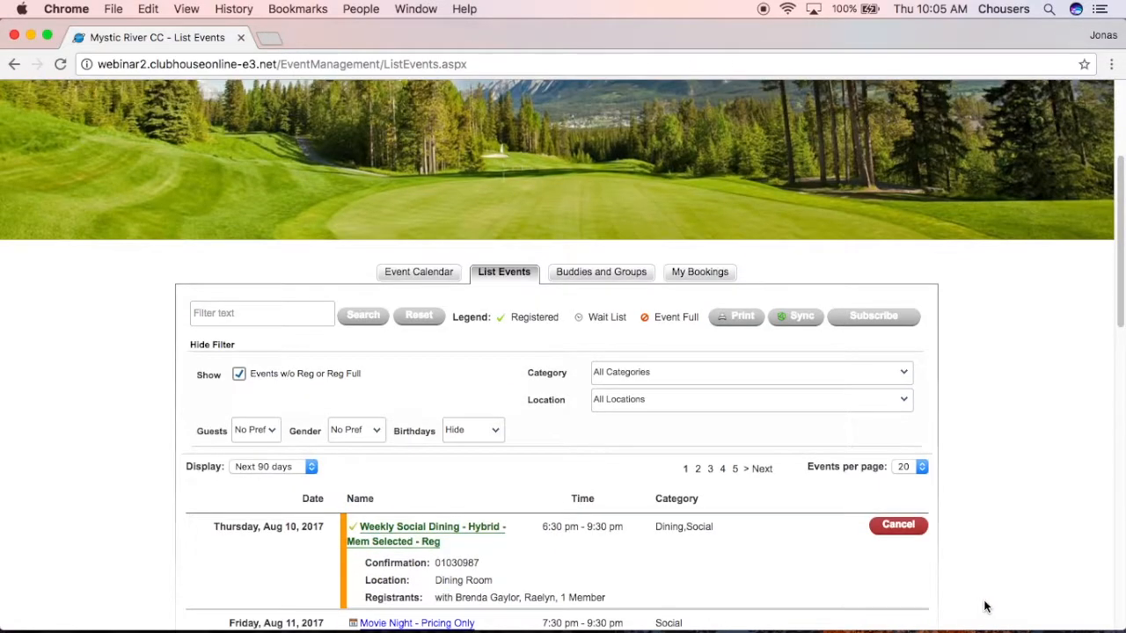
Open My Bookings and review the 10 and 17 August Weekly Social Dining bookings.
click(700, 274)
scroll(986, 378, down, 5)
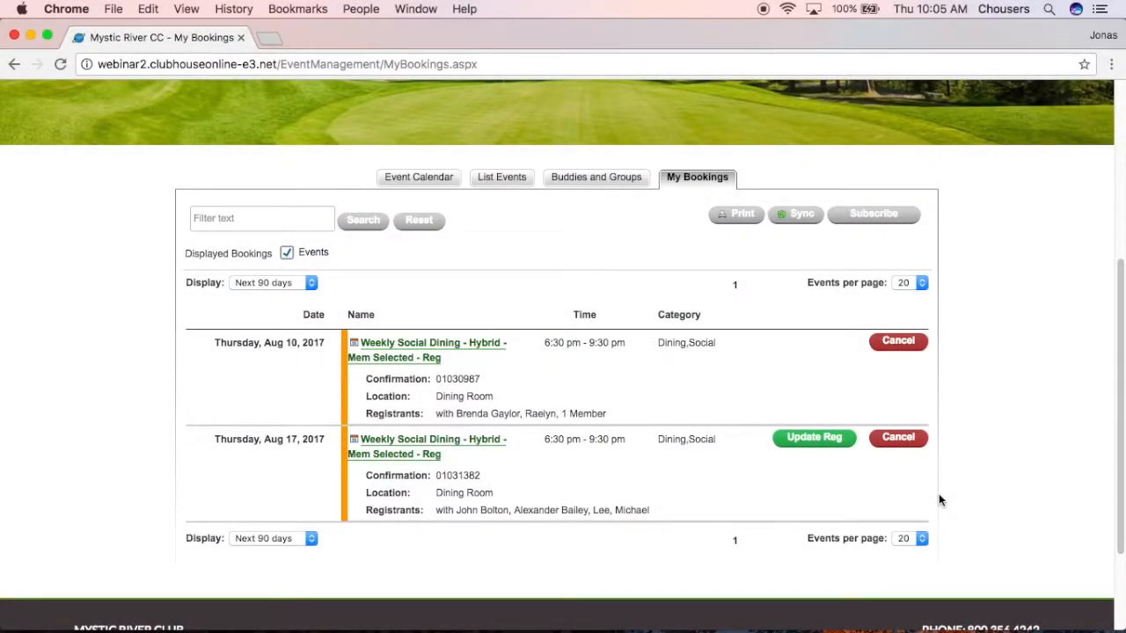
scroll(941, 505, up, 5)
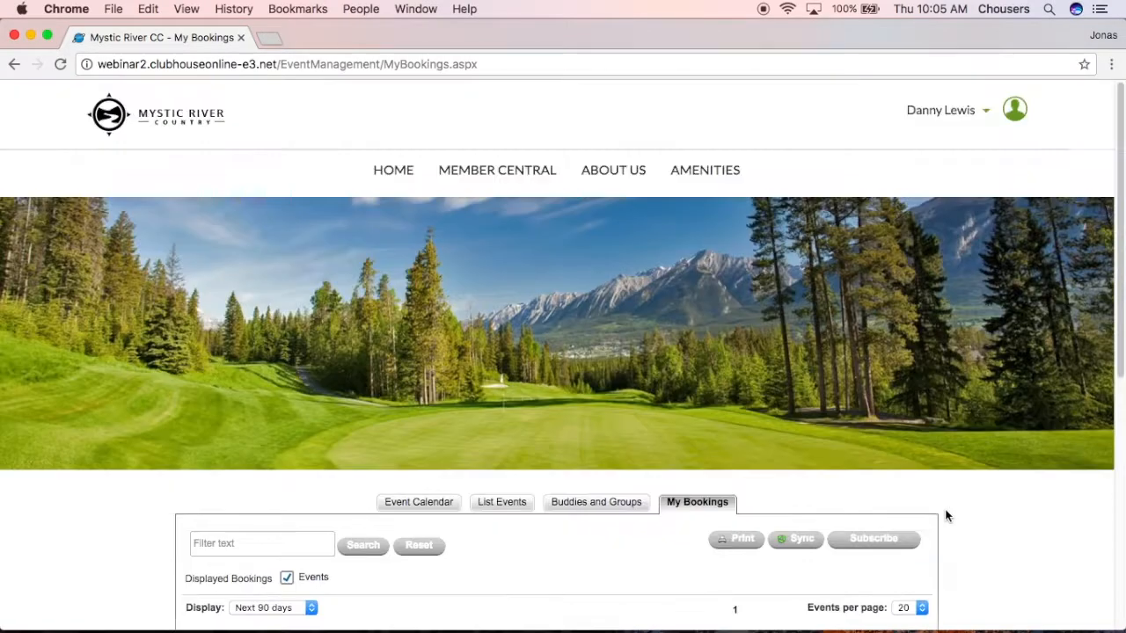
Log out, then sign in as the other member with their username and password.
click(954, 111)
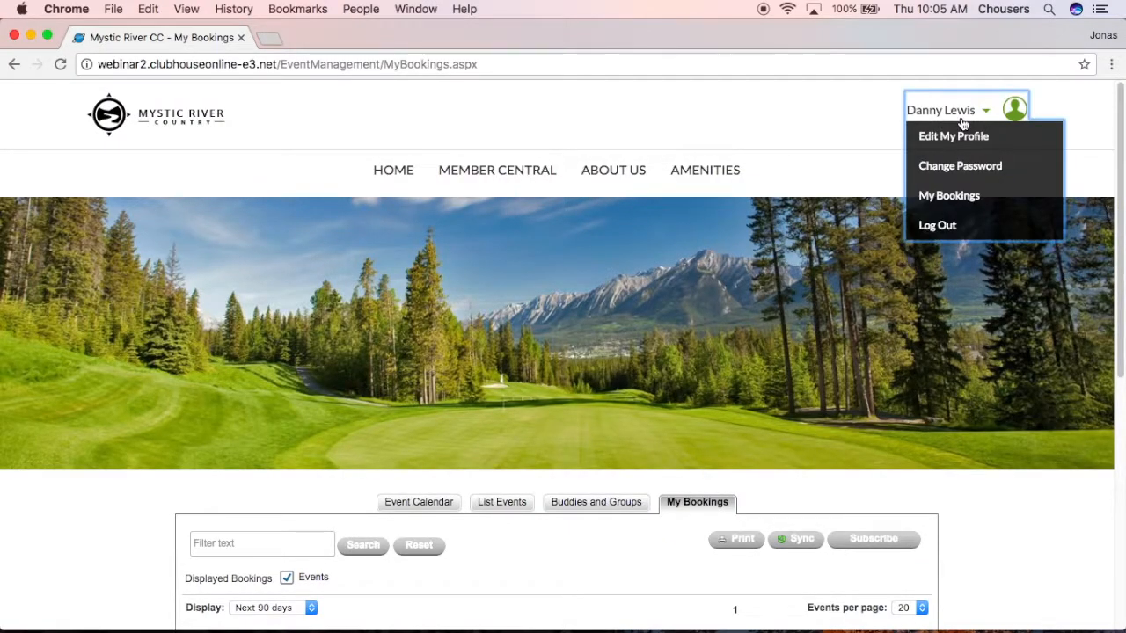
click(984, 229)
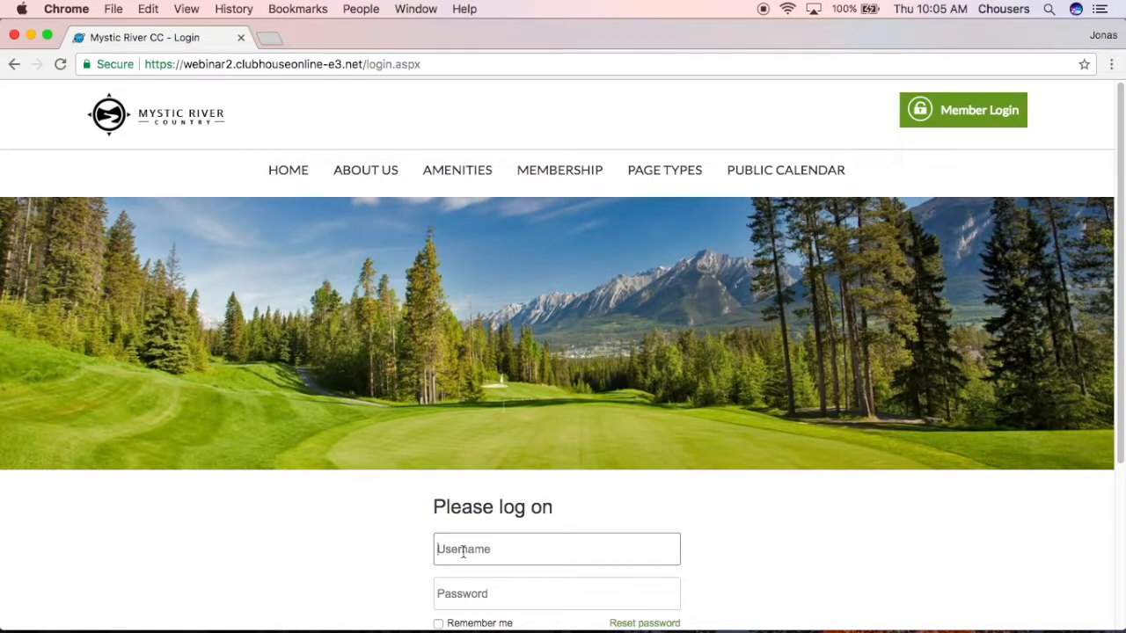
text(alyssa)
key(Tab)
text(•••••••)
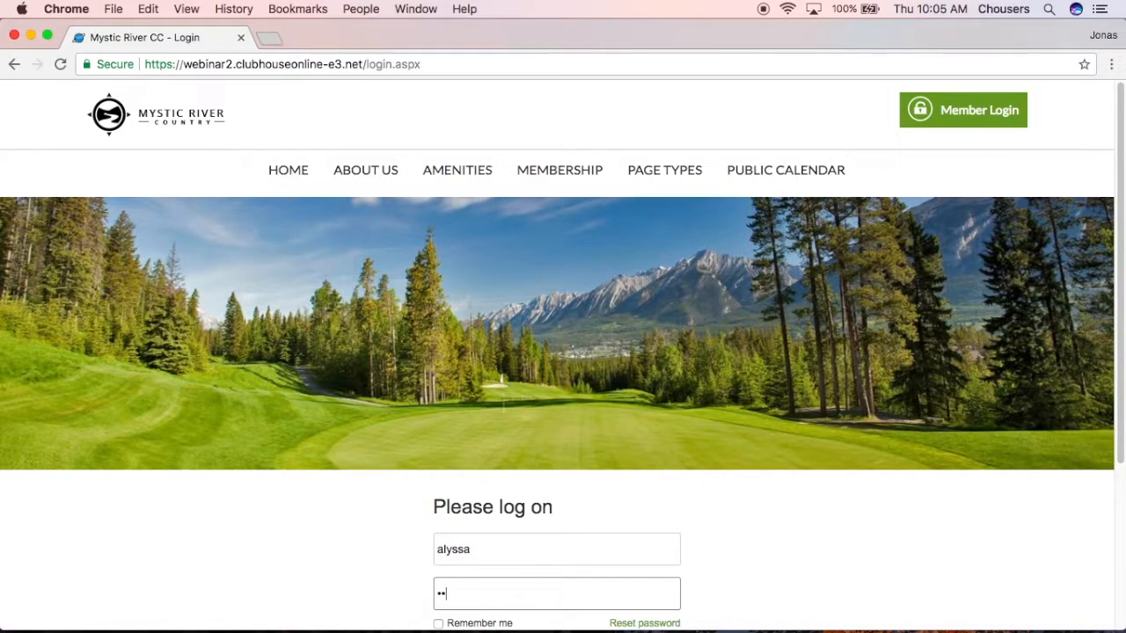
scroll(493, 615, down, 1)
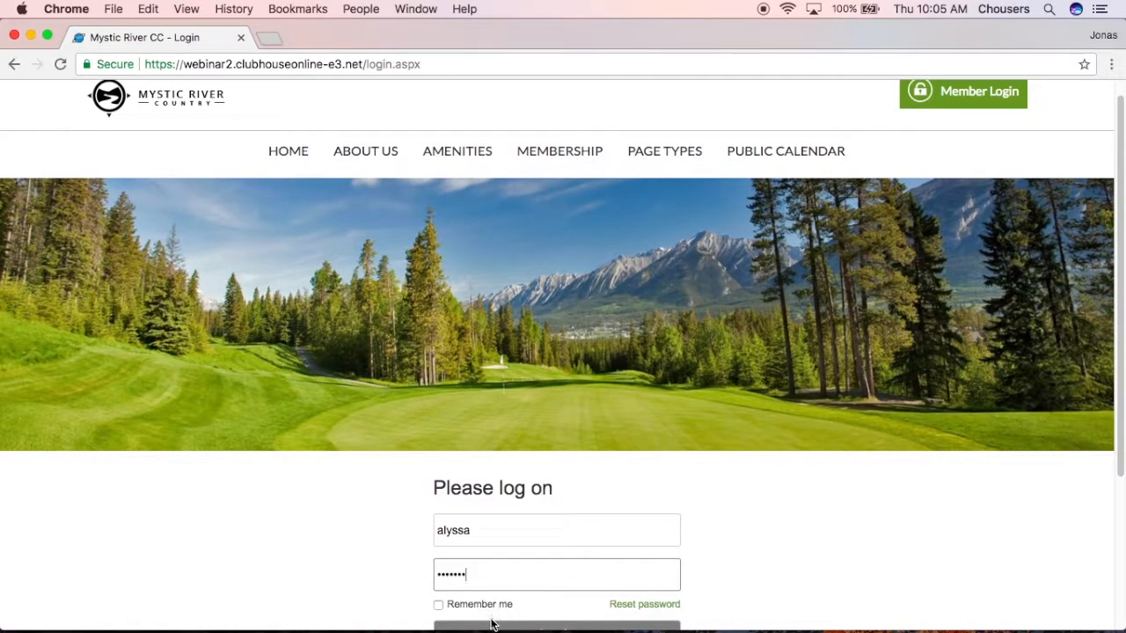
click(490, 621)
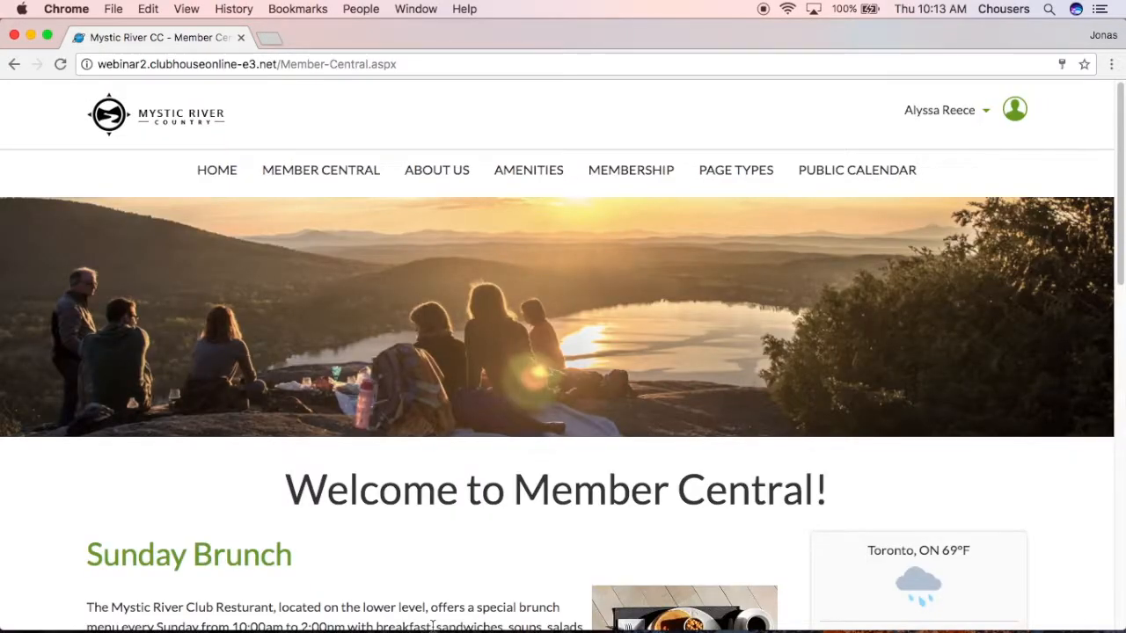
Open the Member Central Calendar and scroll down to the August 2017 grid.
mouse_move(322, 183)
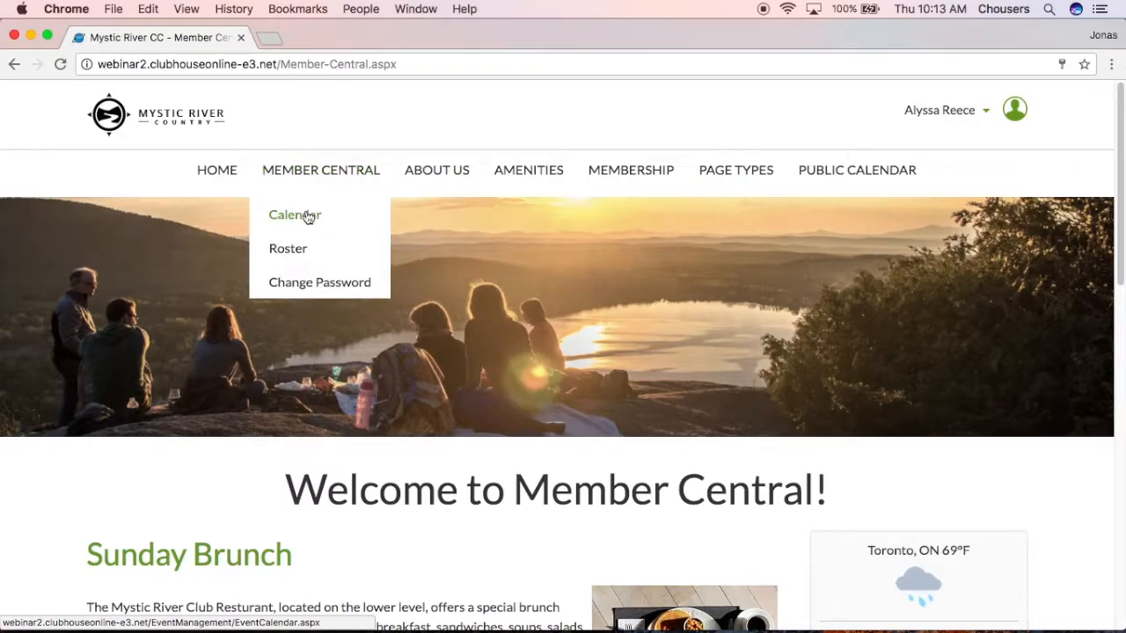
click(307, 217)
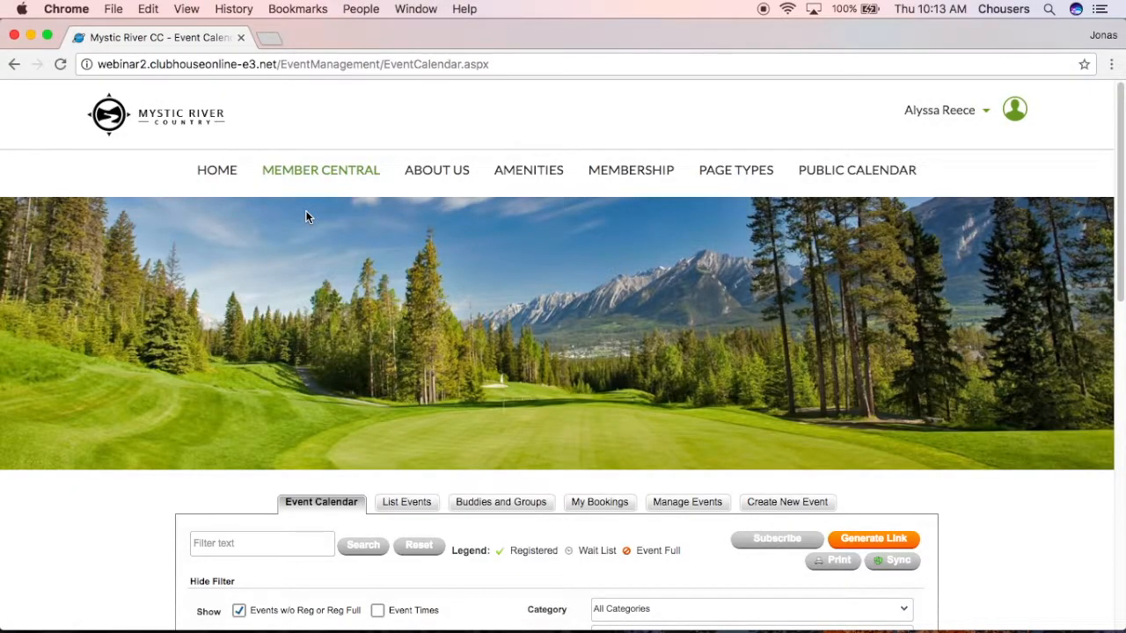
scroll(305, 212, down, 5)
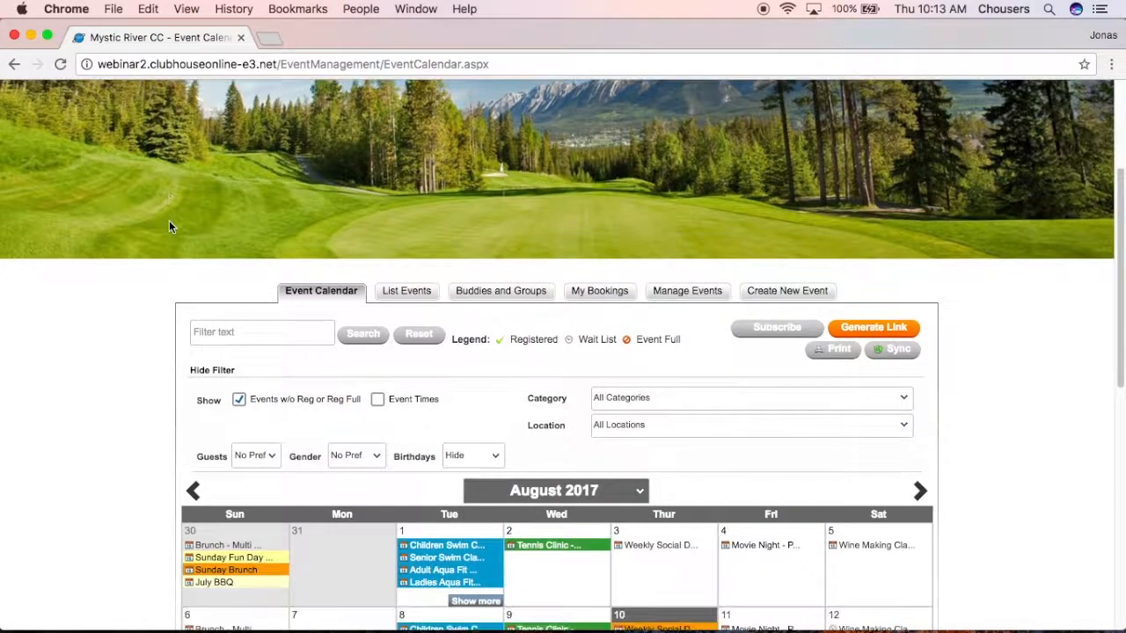
scroll(168, 226, down, 2)
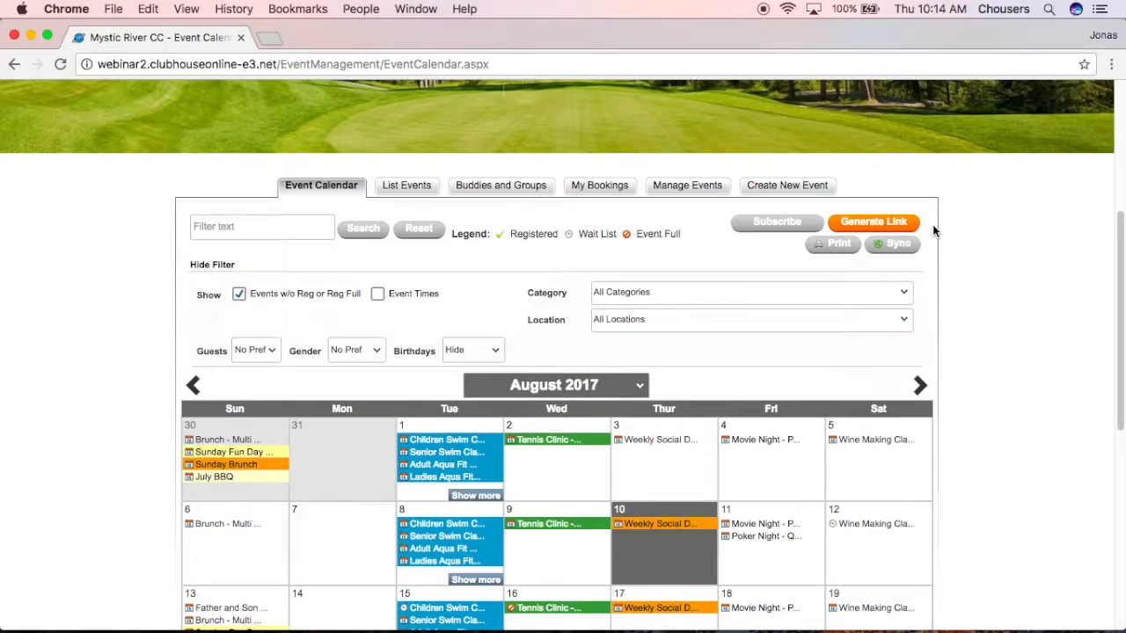
Filter the calendar to Golf only, leaving the Father and Son event on the 13th.
click(908, 292)
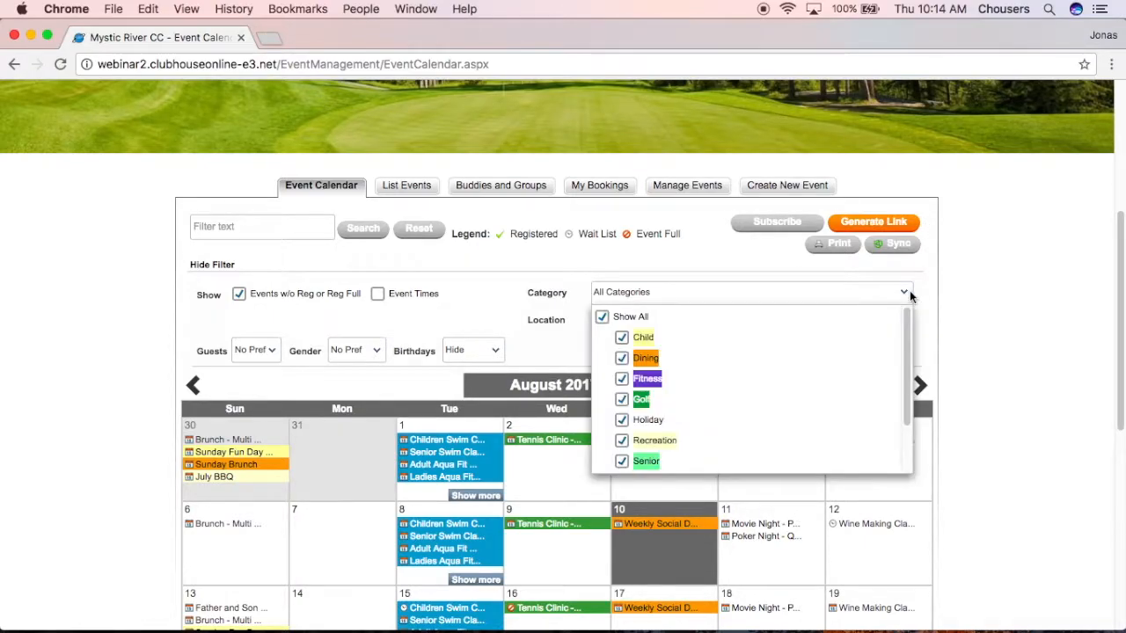
click(633, 317)
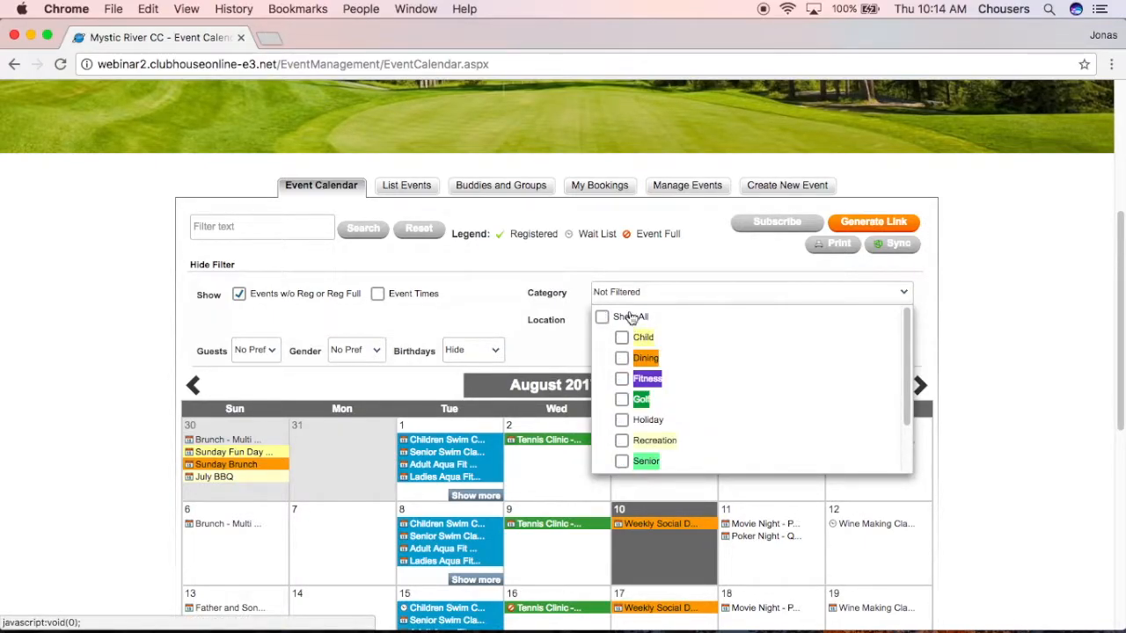
click(624, 400)
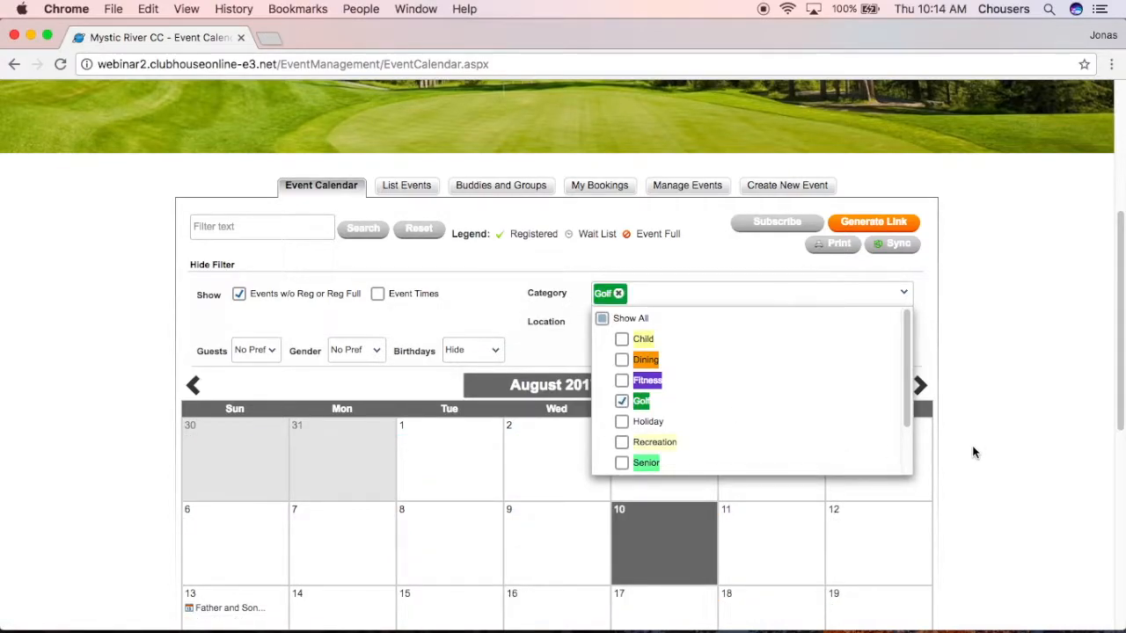
click(973, 447)
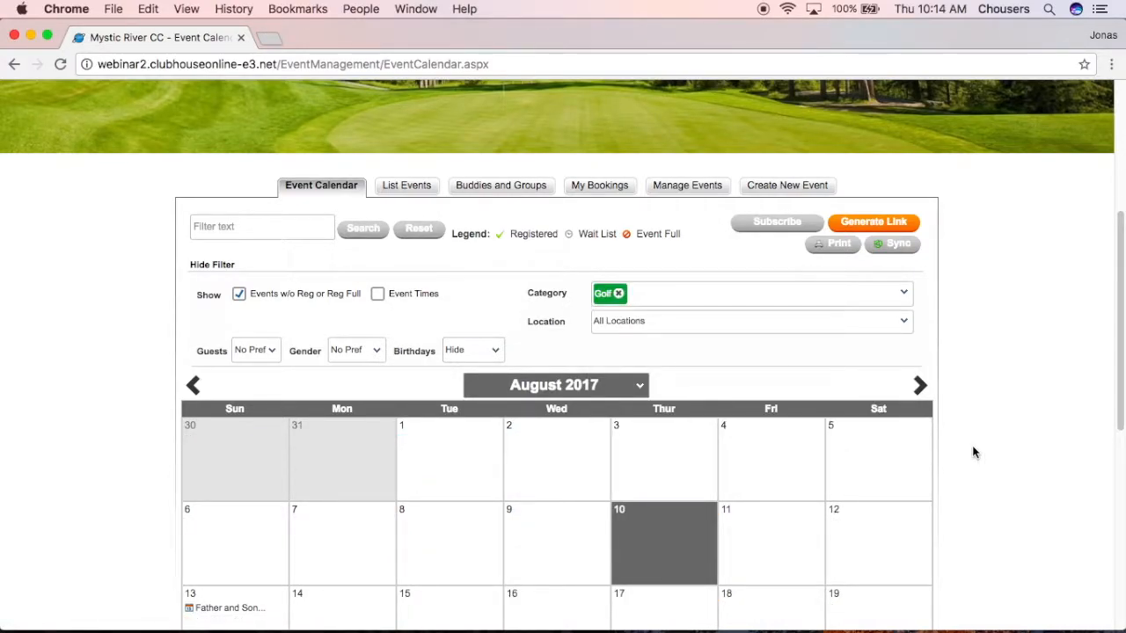
click(892, 223)
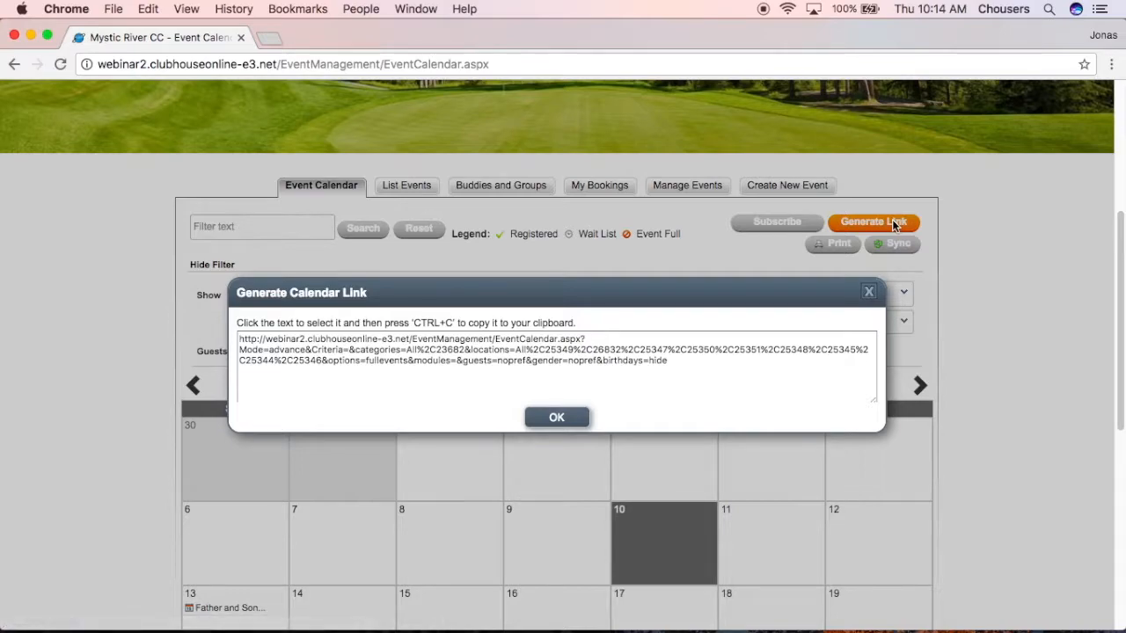
click(685, 366)
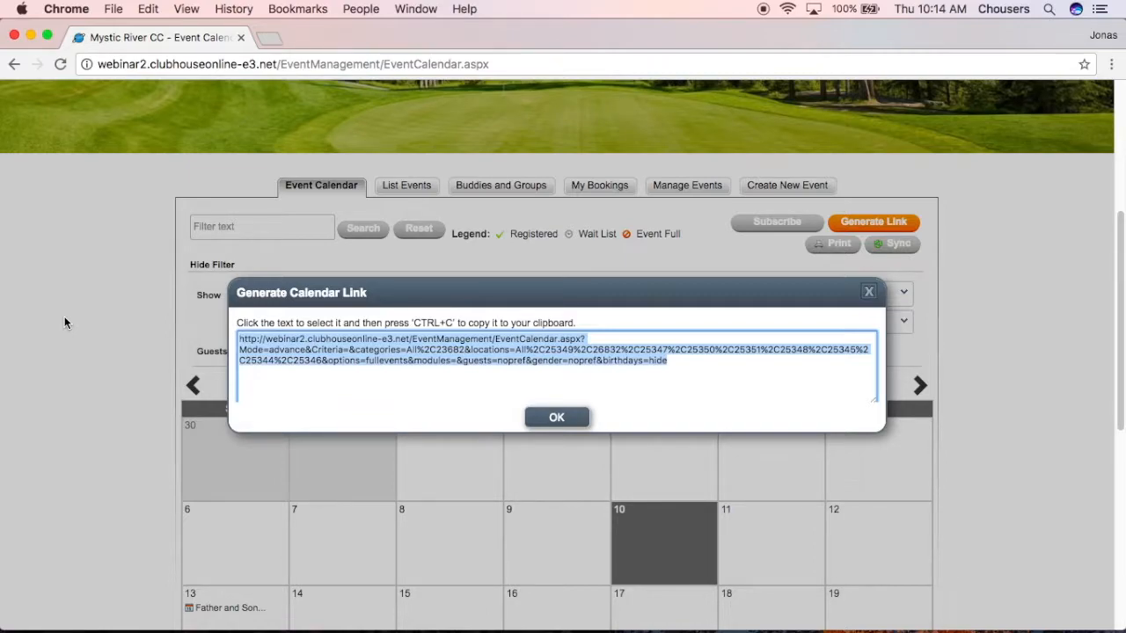
click(555, 417)
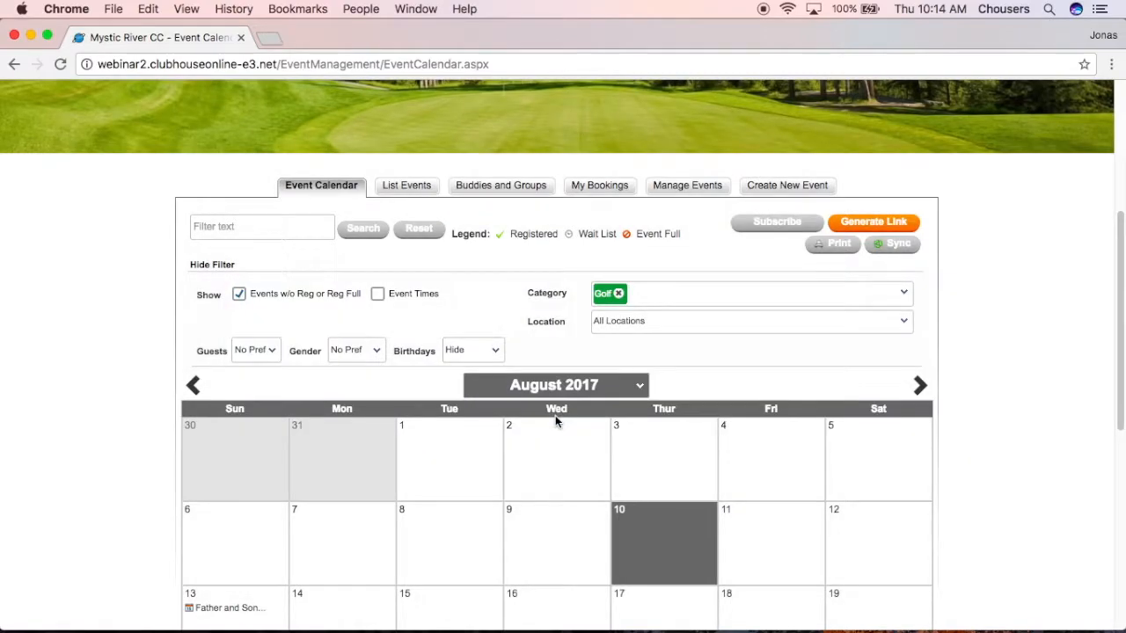
click(774, 299)
Restore Show All in the category filter and switch to the Club Central admin dashboard.
click(602, 316)
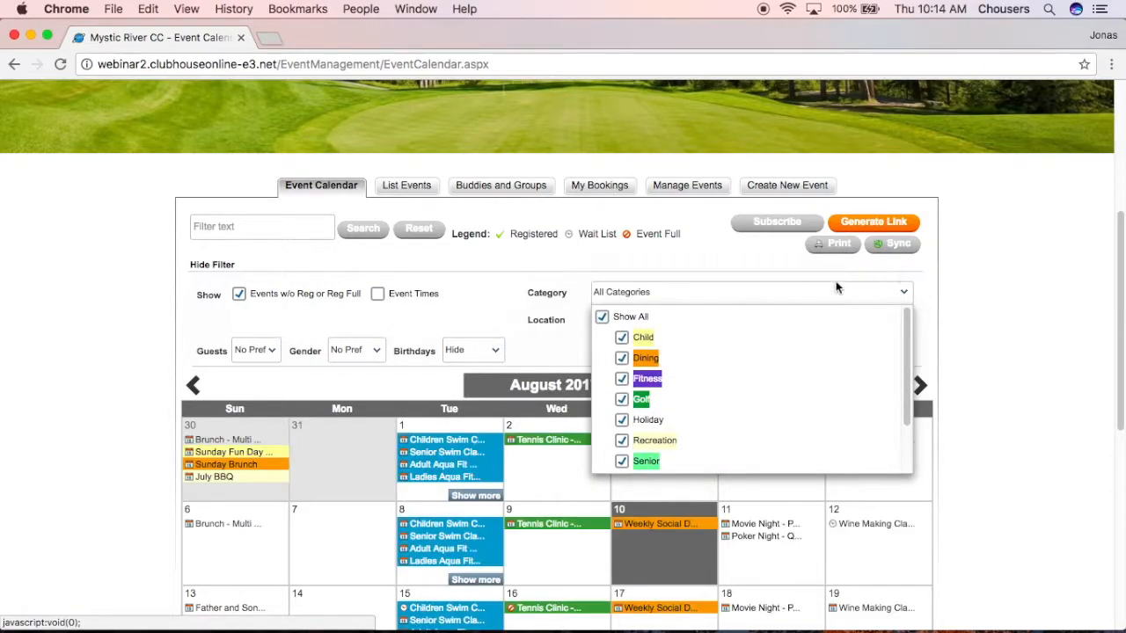
click(971, 284)
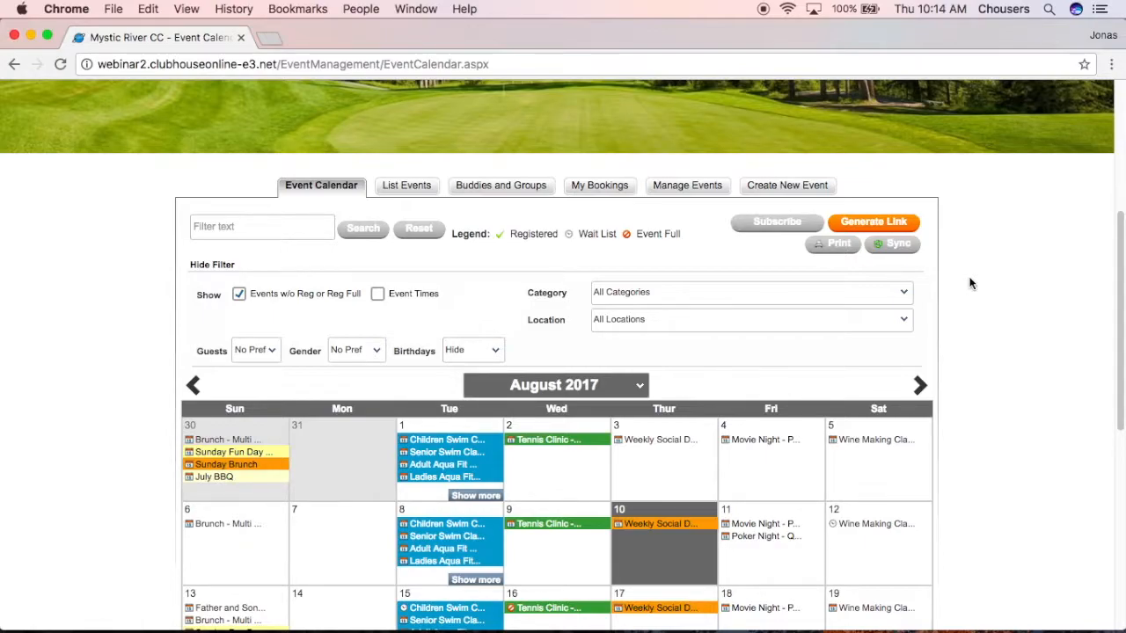
scroll(971, 283, up, 5)
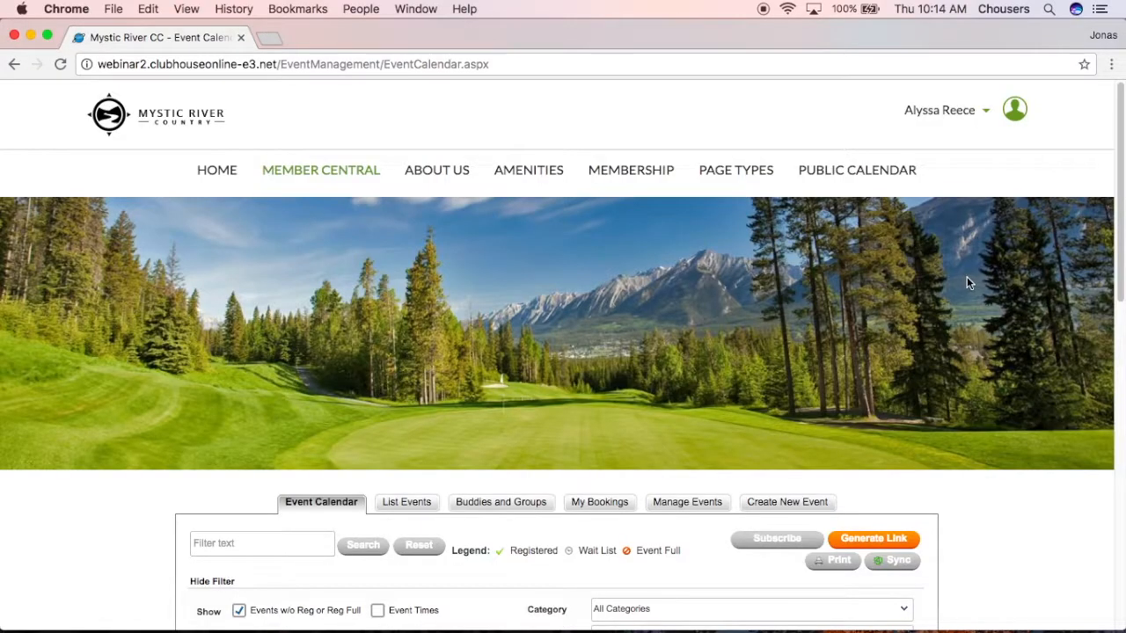
click(963, 119)
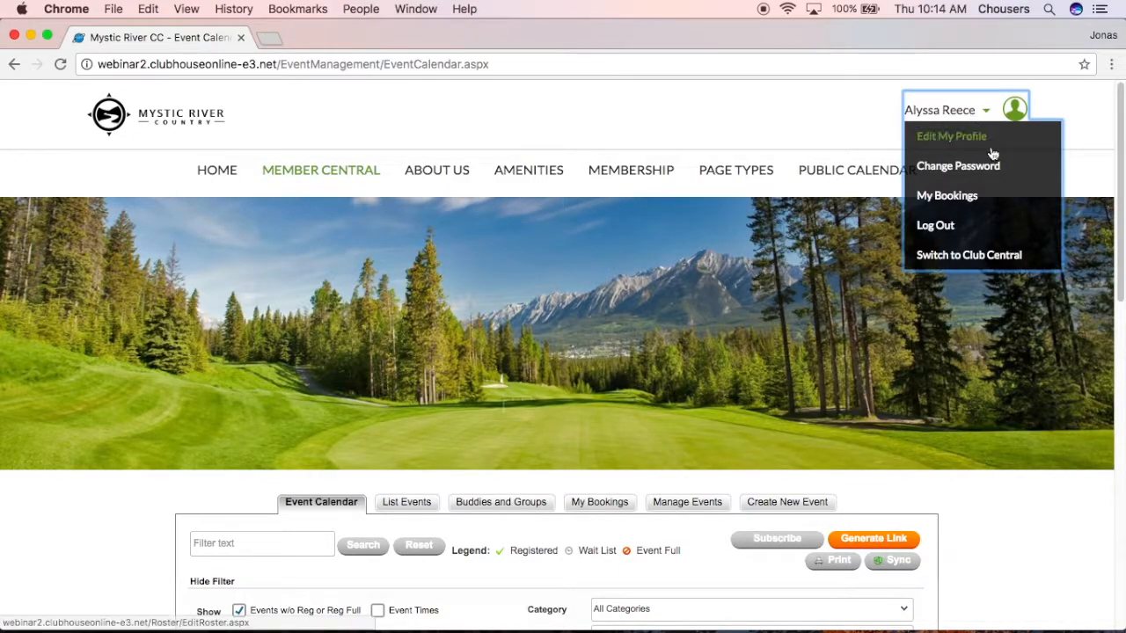
click(976, 256)
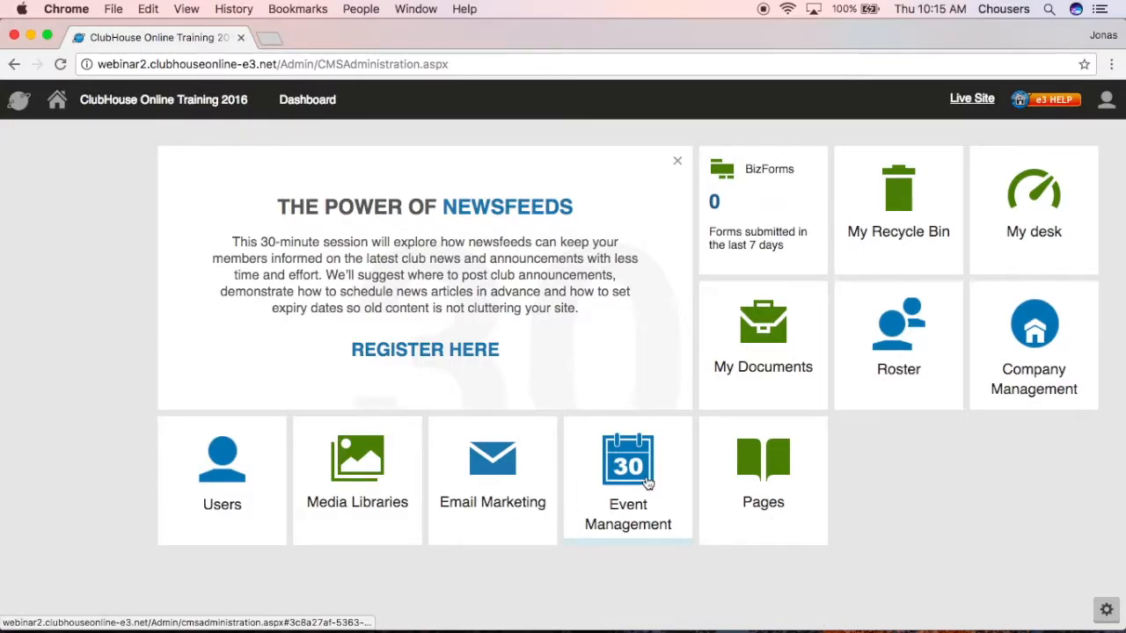
Go to Event Management's Categories page listing Child through Tennis, Dining as default.
click(647, 482)
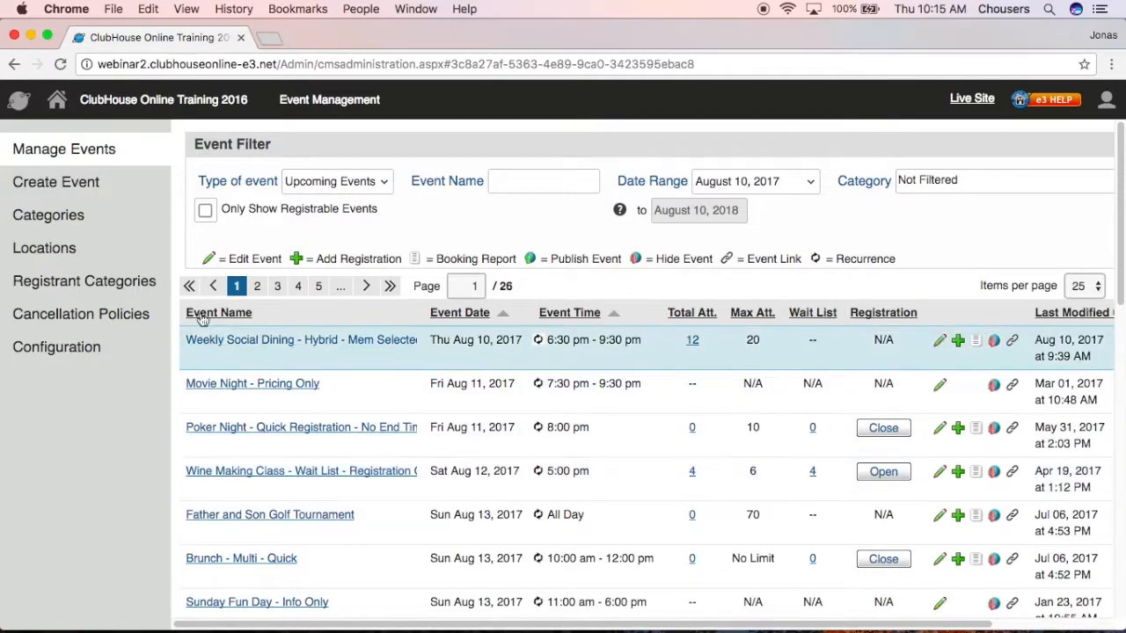
click(104, 225)
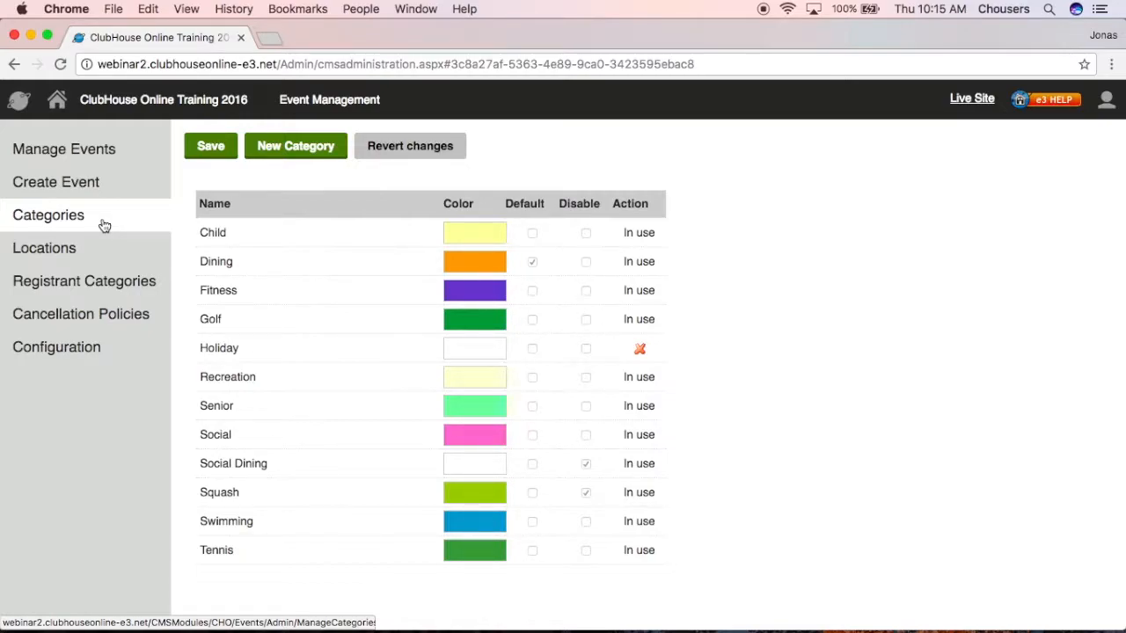
Add a new event category named 'Summer' with a light teal colour.
click(324, 151)
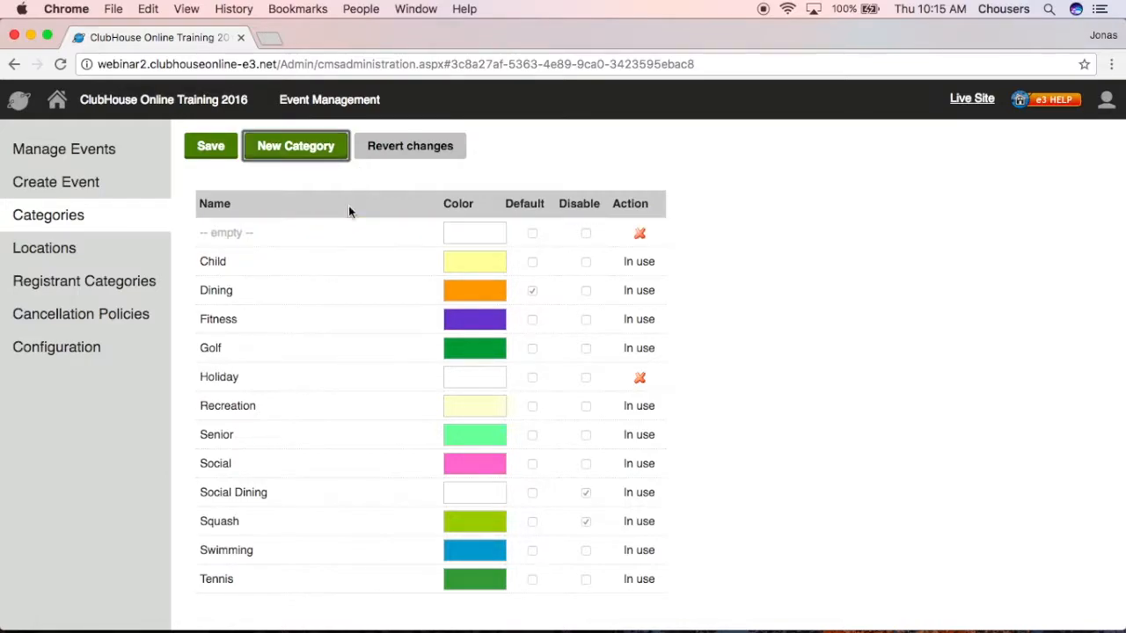
click(322, 236)
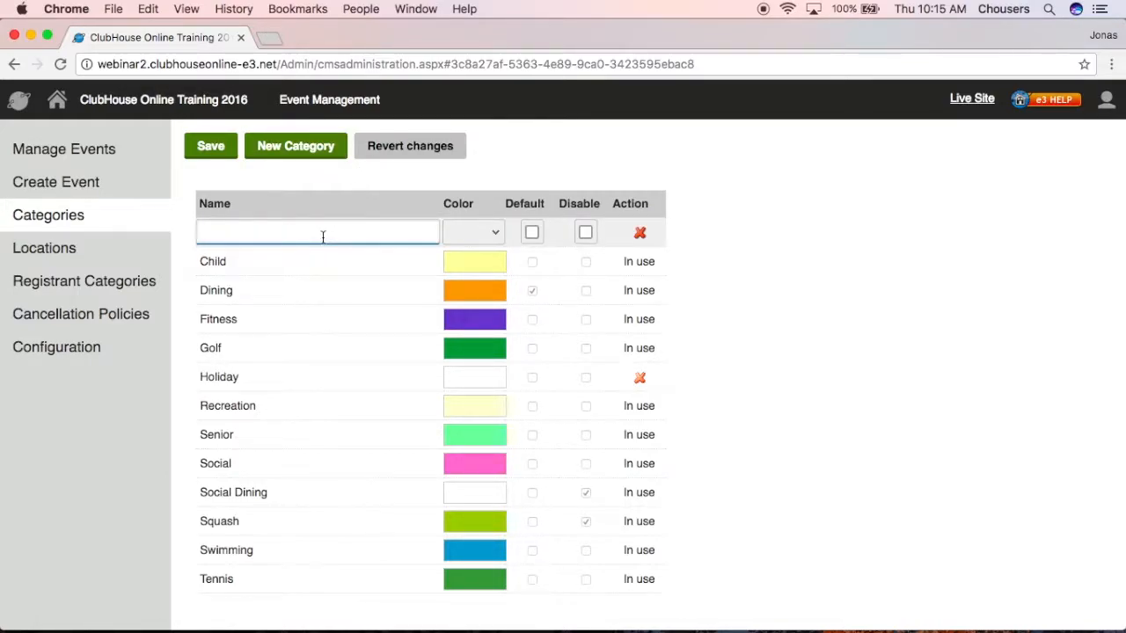
text(Summer)
click(472, 232)
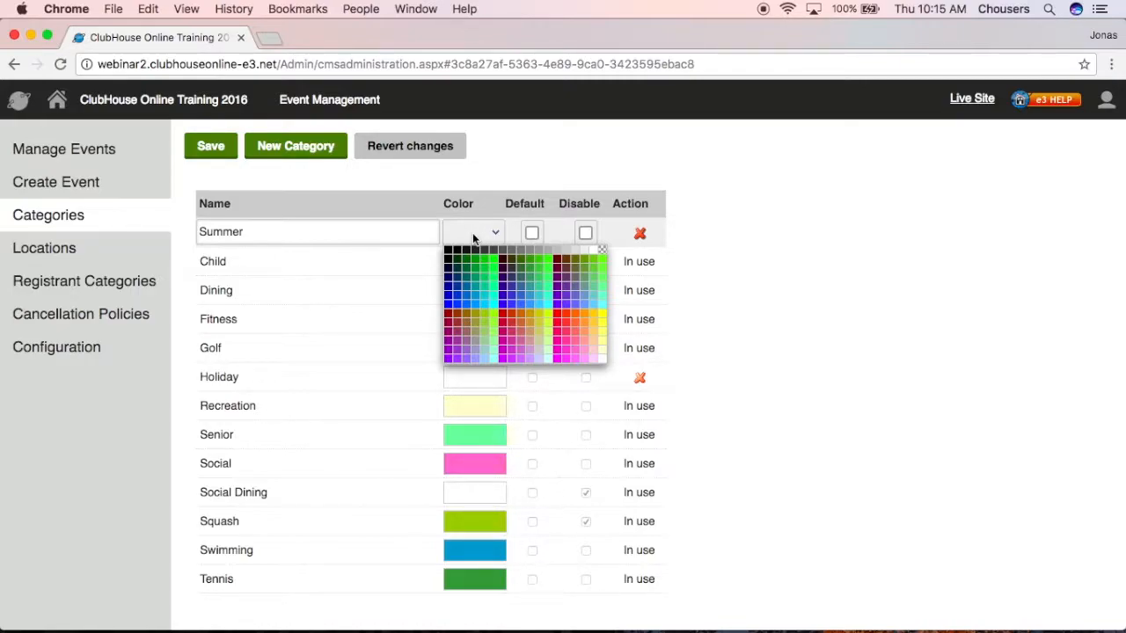
click(484, 349)
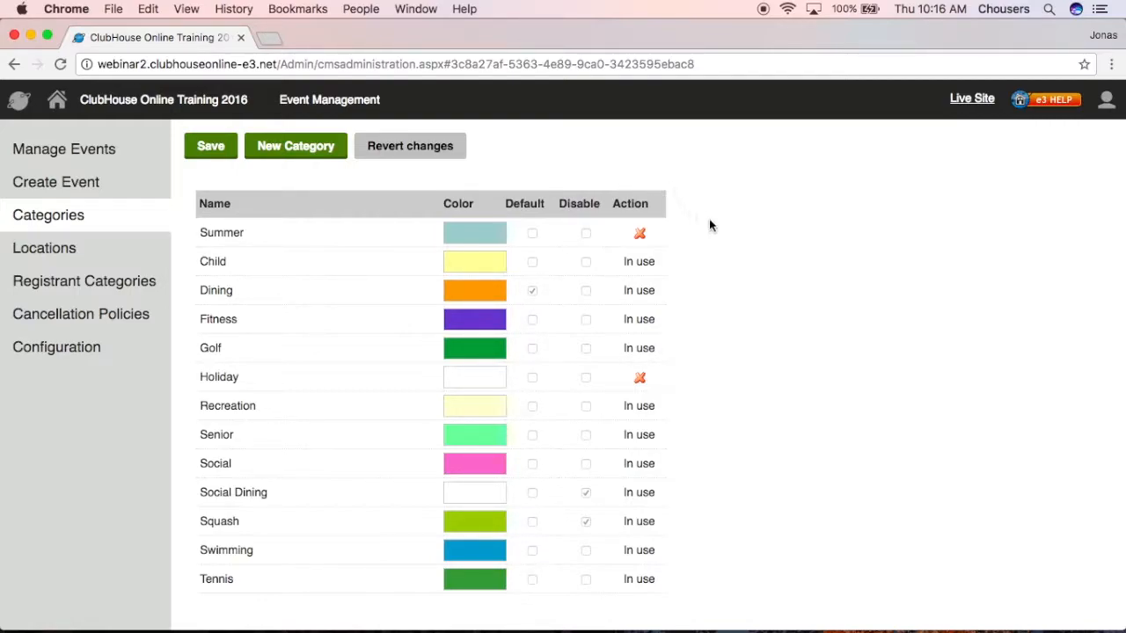
mouse_move(660, 370)
click(588, 494)
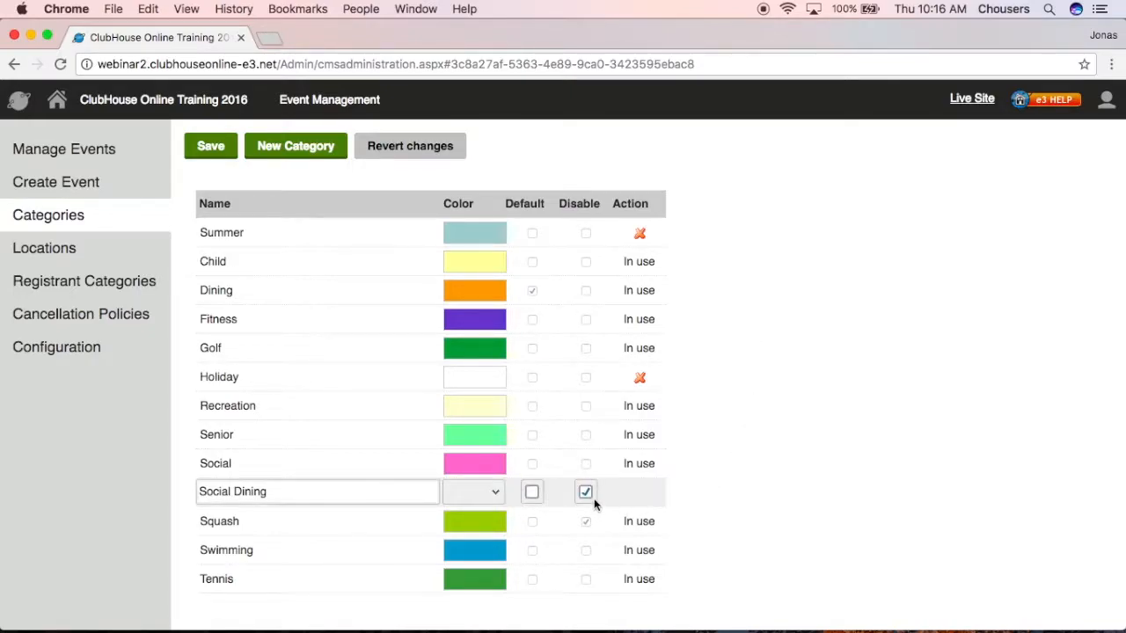
click(586, 520)
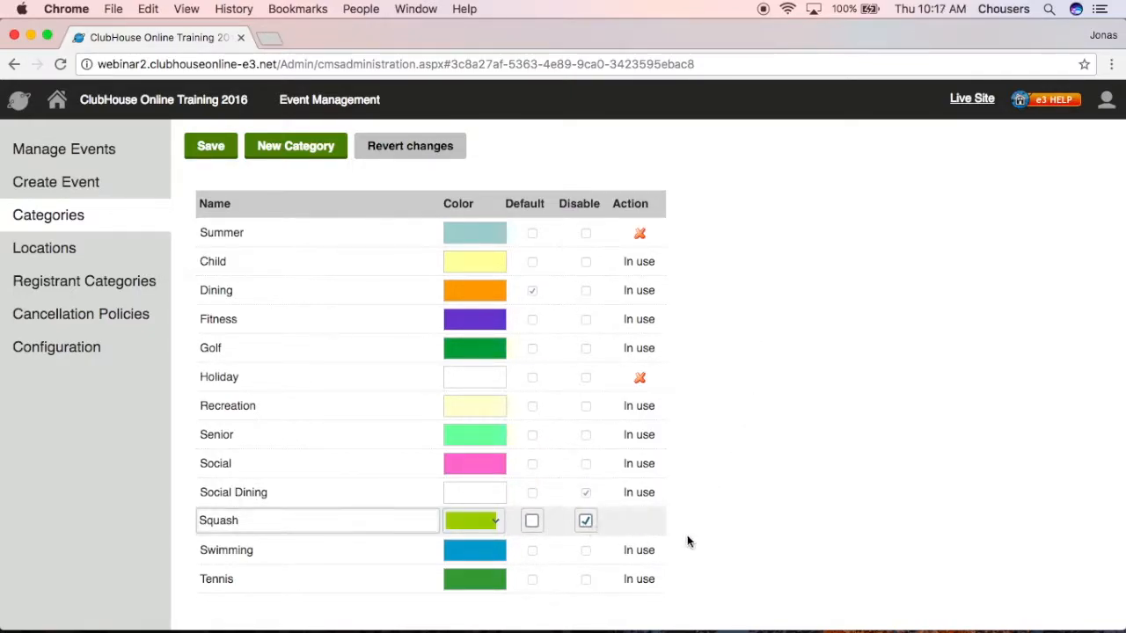
click(717, 531)
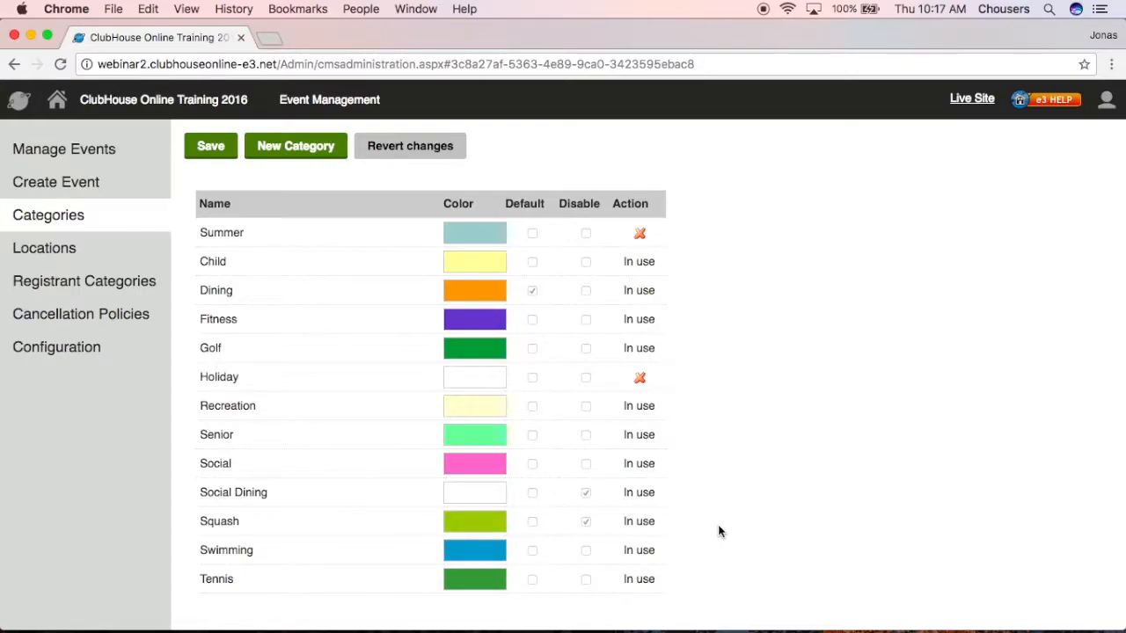
Open the live site's member Event Calendar for August 2017 in a new tab.
click(972, 98)
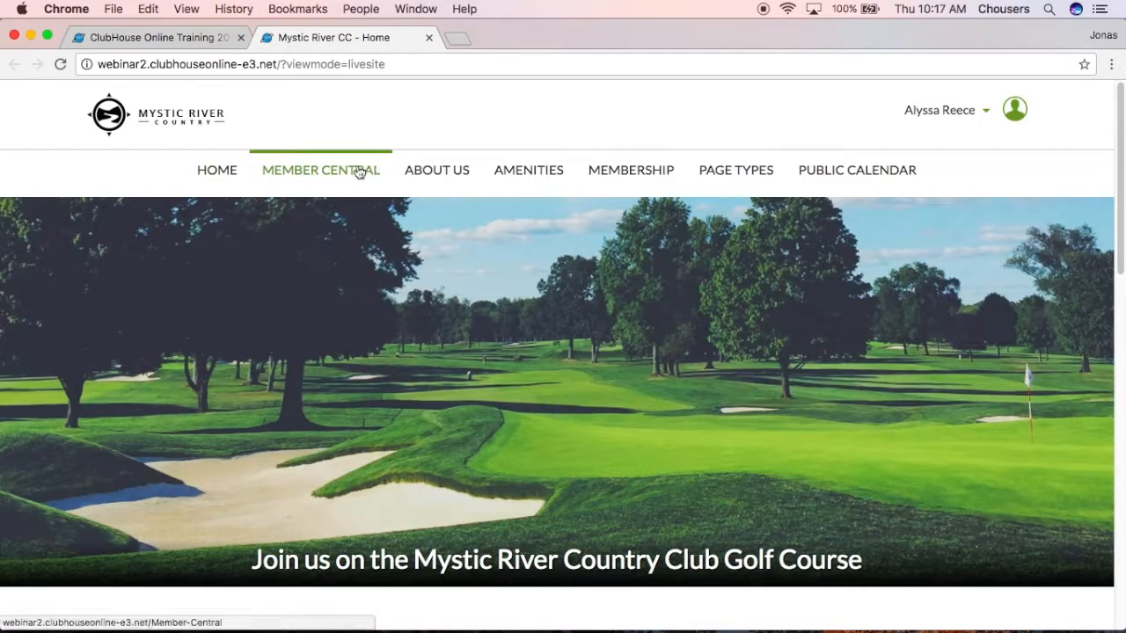
mouse_move(359, 173)
click(293, 212)
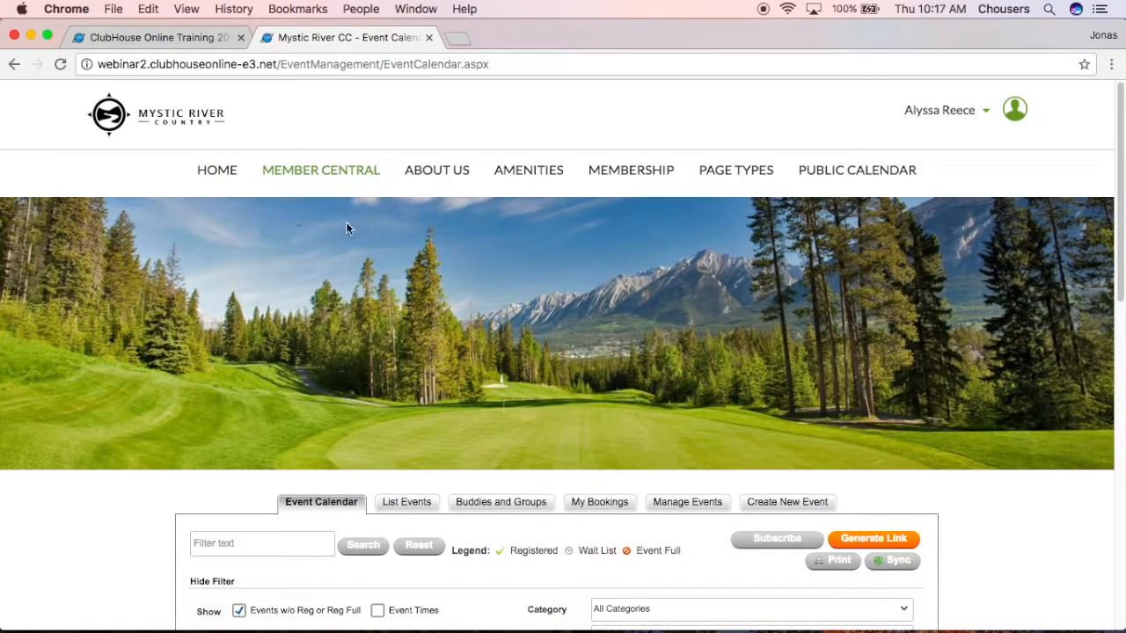
scroll(942, 424, down, 5)
Check the calendar's category filter list, then return to the admin Categories tab.
click(895, 284)
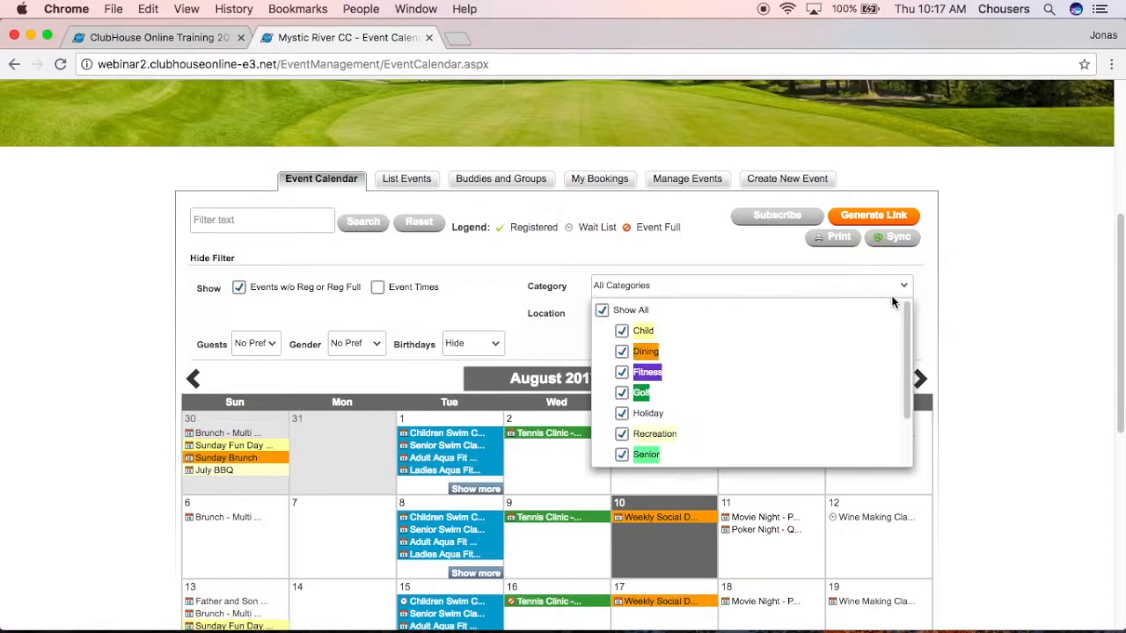
scroll(694, 447, down, 1)
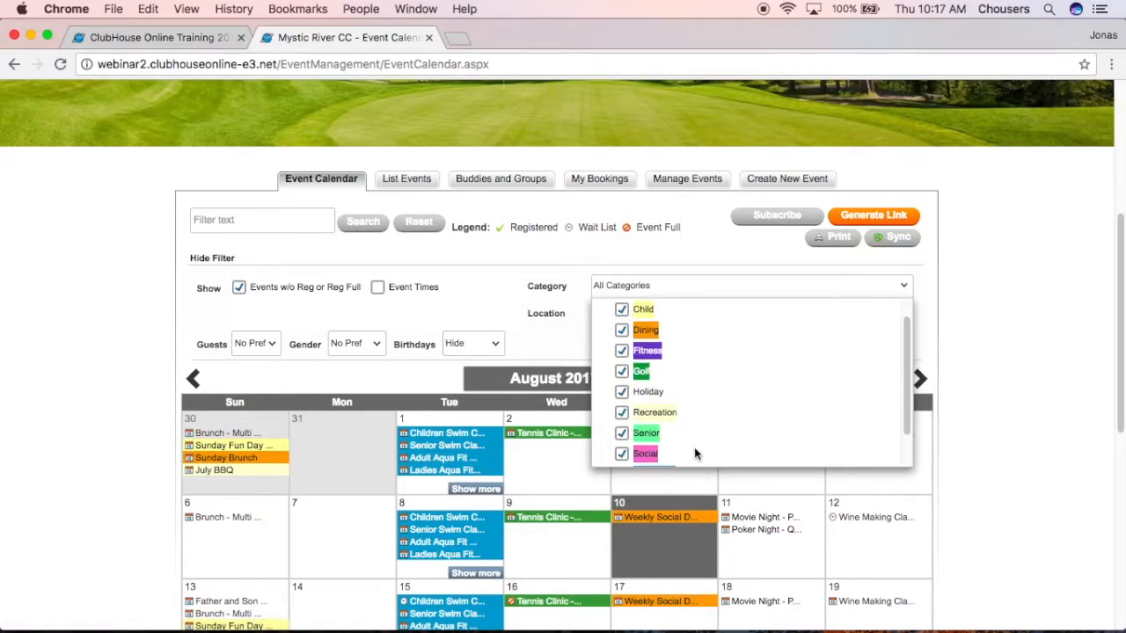
scroll(700, 449, down, 2)
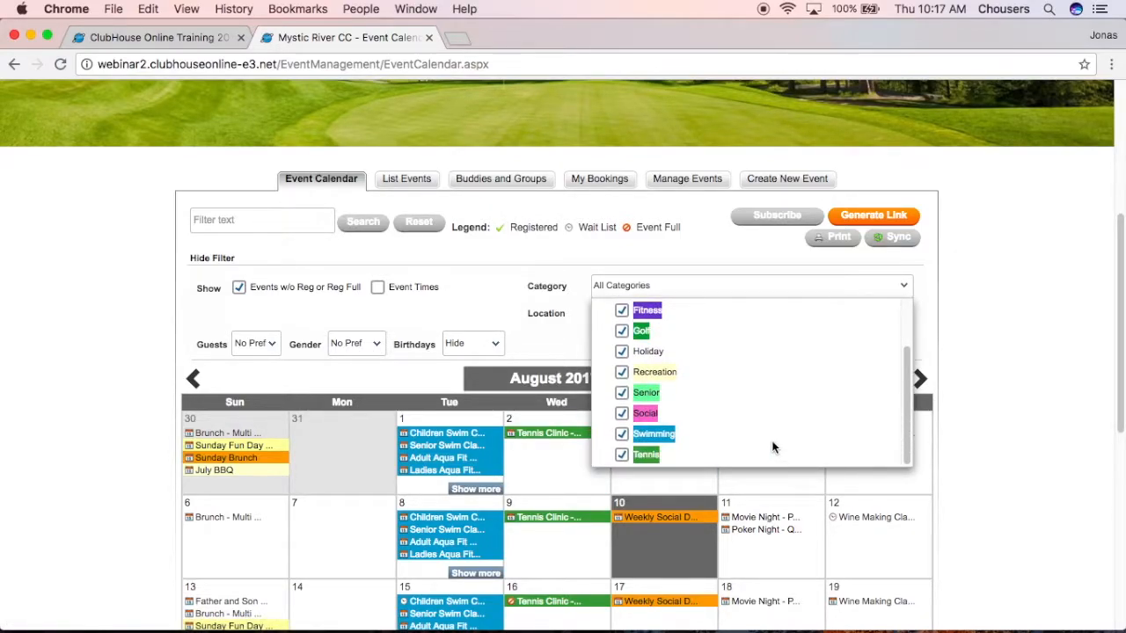
click(1007, 468)
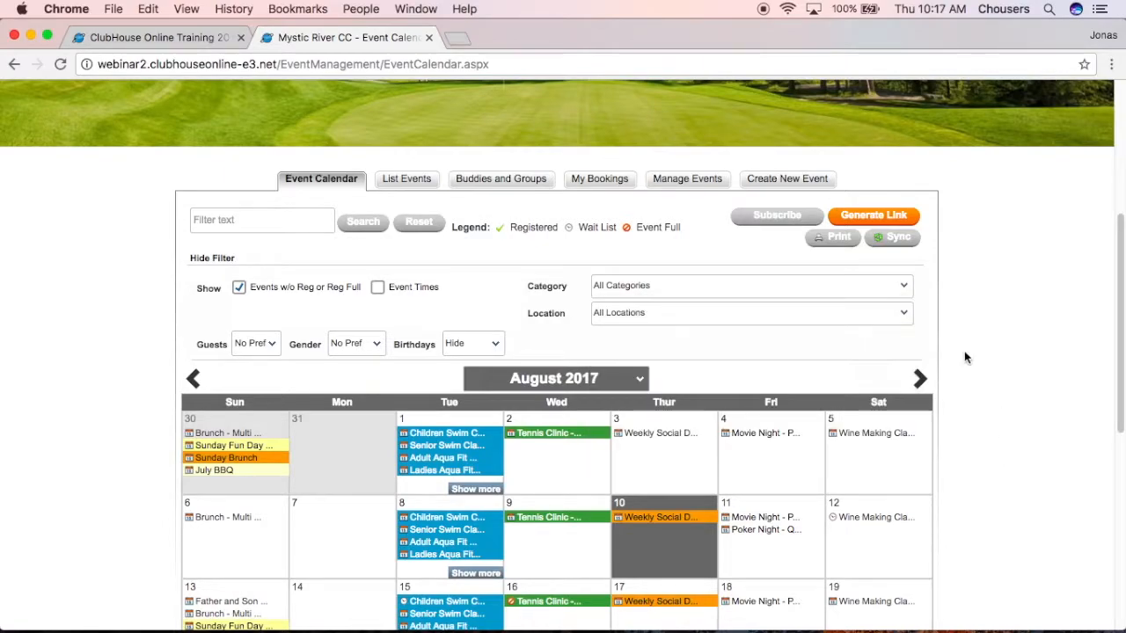
click(110, 38)
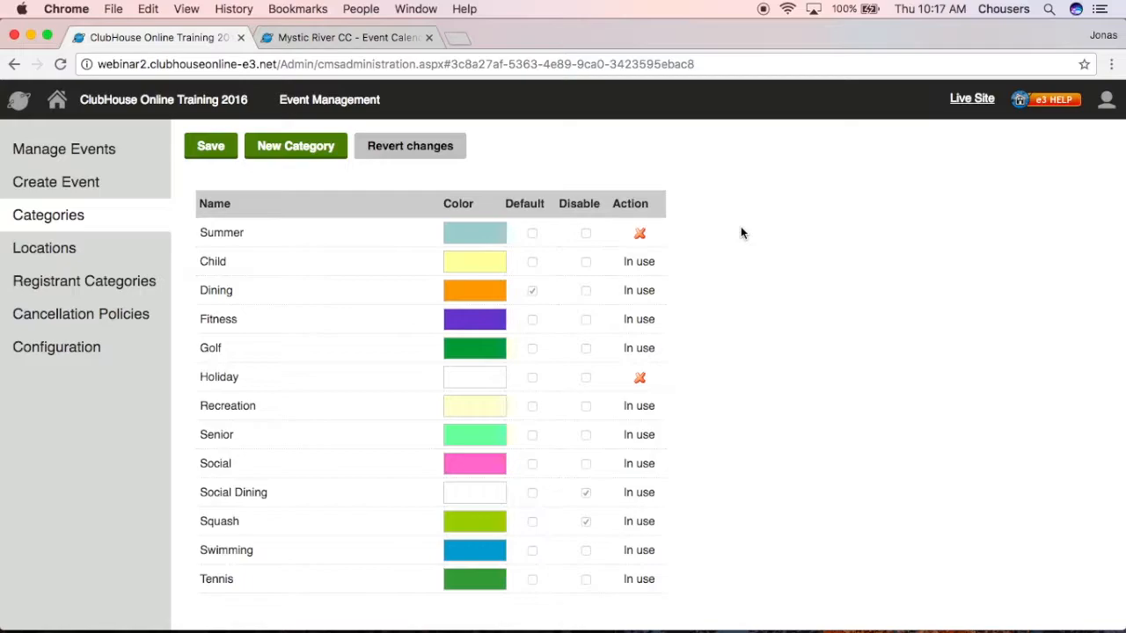
Delete the Summer category, save, and view Locations from Ballroom through Tennis Court.
click(640, 233)
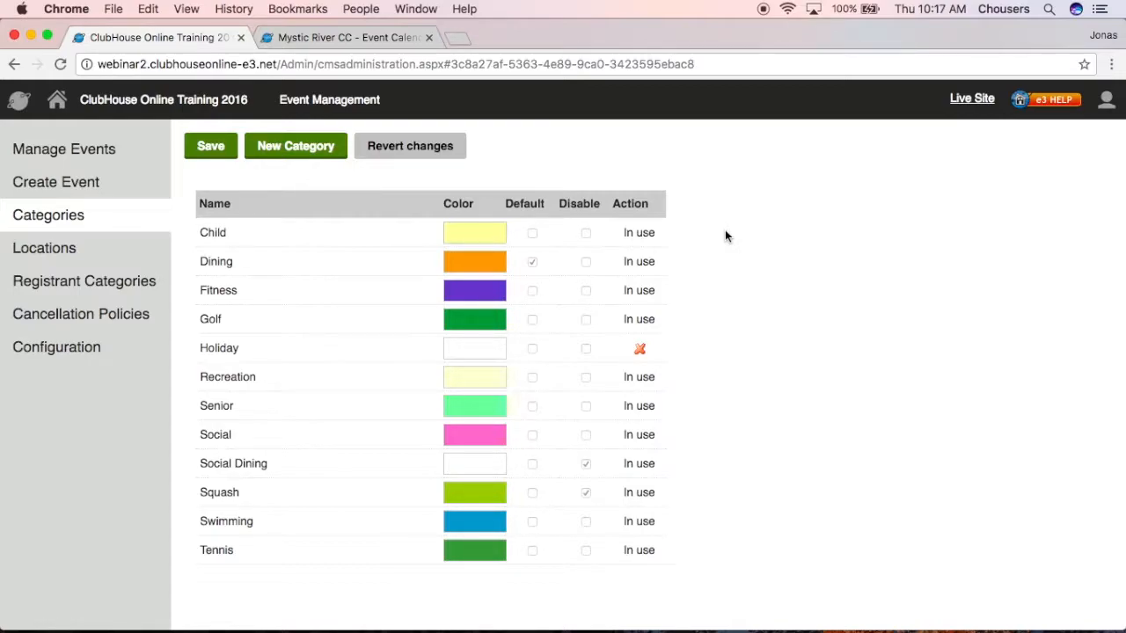
click(225, 151)
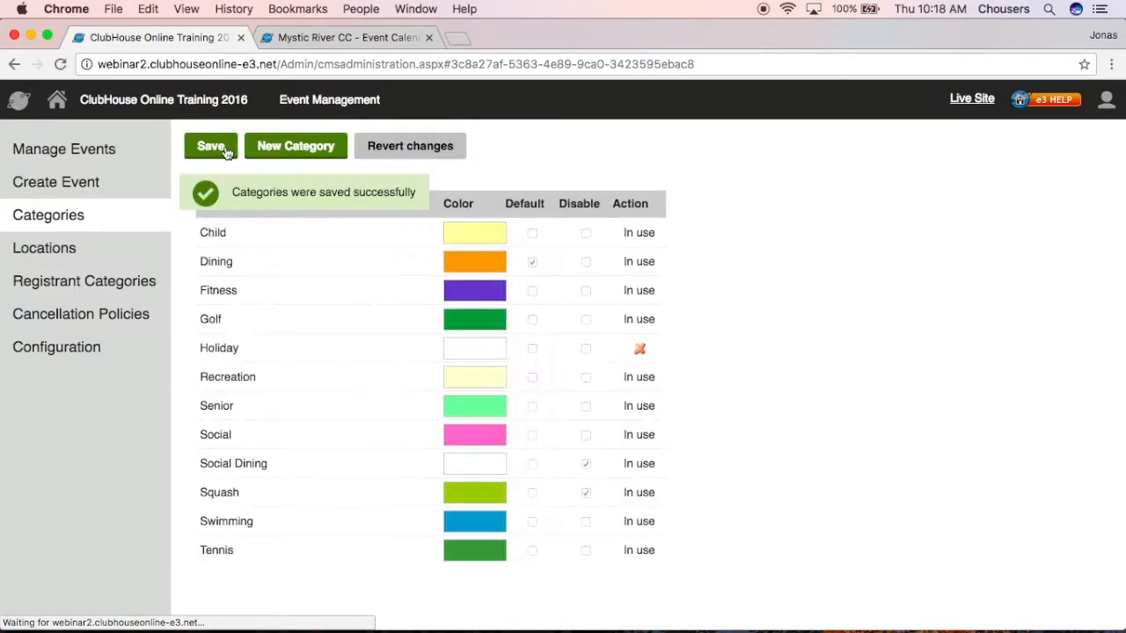
click(128, 250)
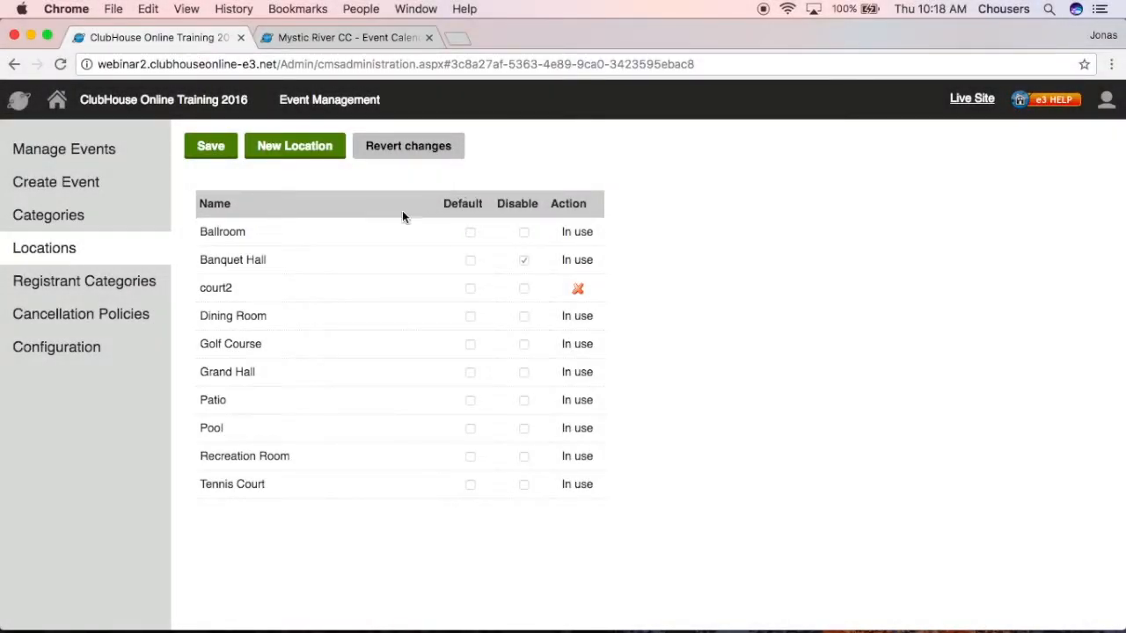
View the Registrant Categories admin page, then return to the member site's August 2017 Event Calendar.
click(104, 293)
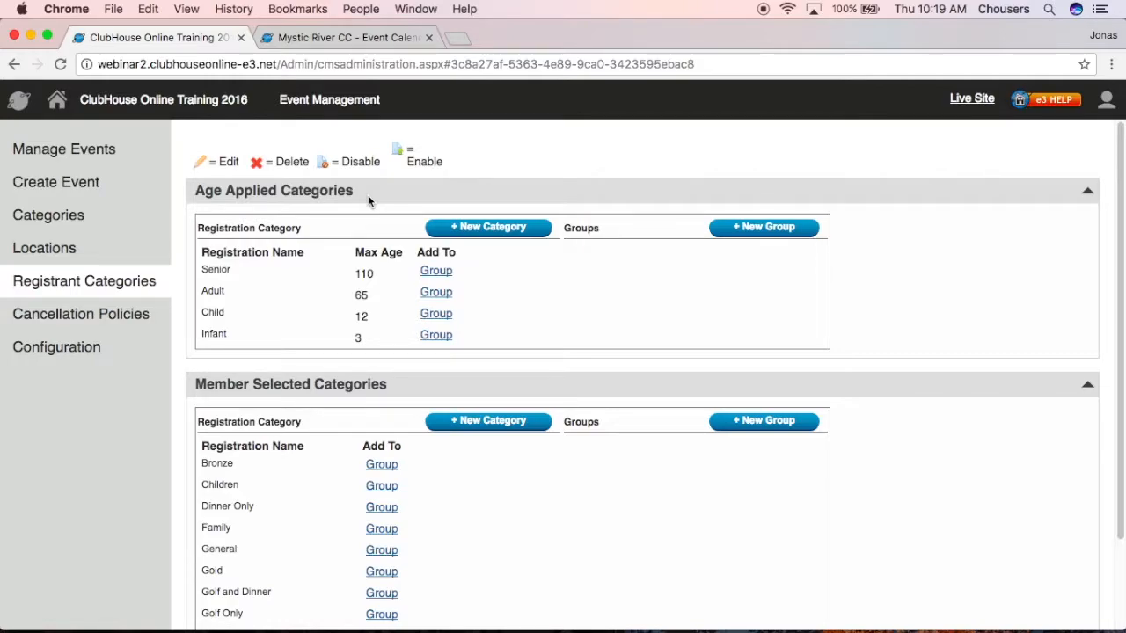
click(389, 39)
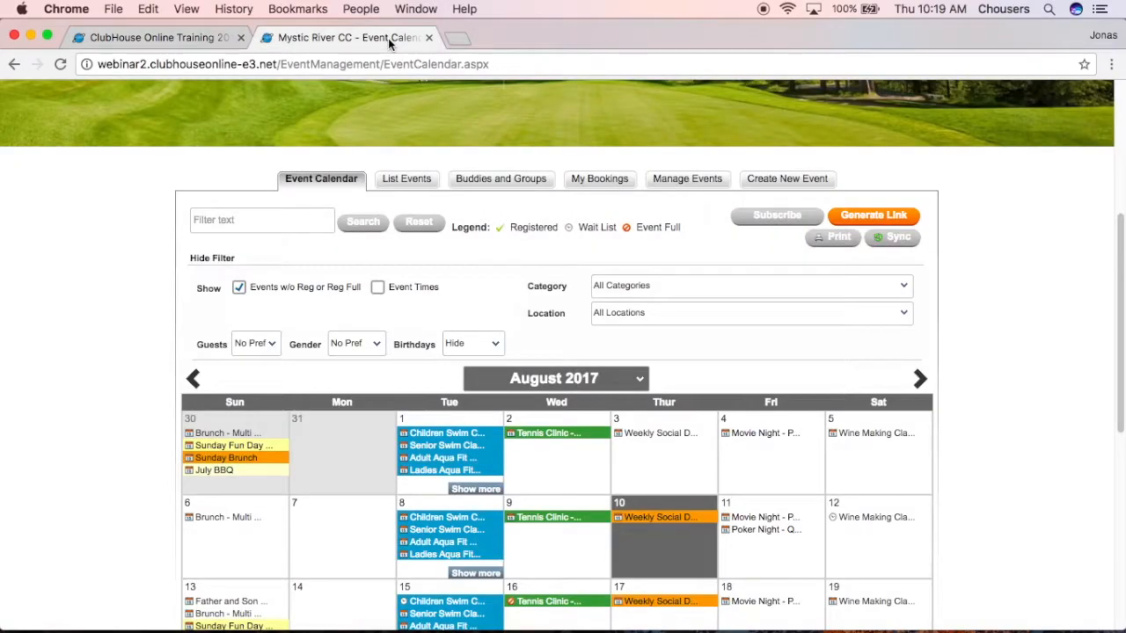
Start a member registration for the Aug 15 Ladies Aqua Fit Class and view the registrant category price options.
scroll(150, 295, down, 5)
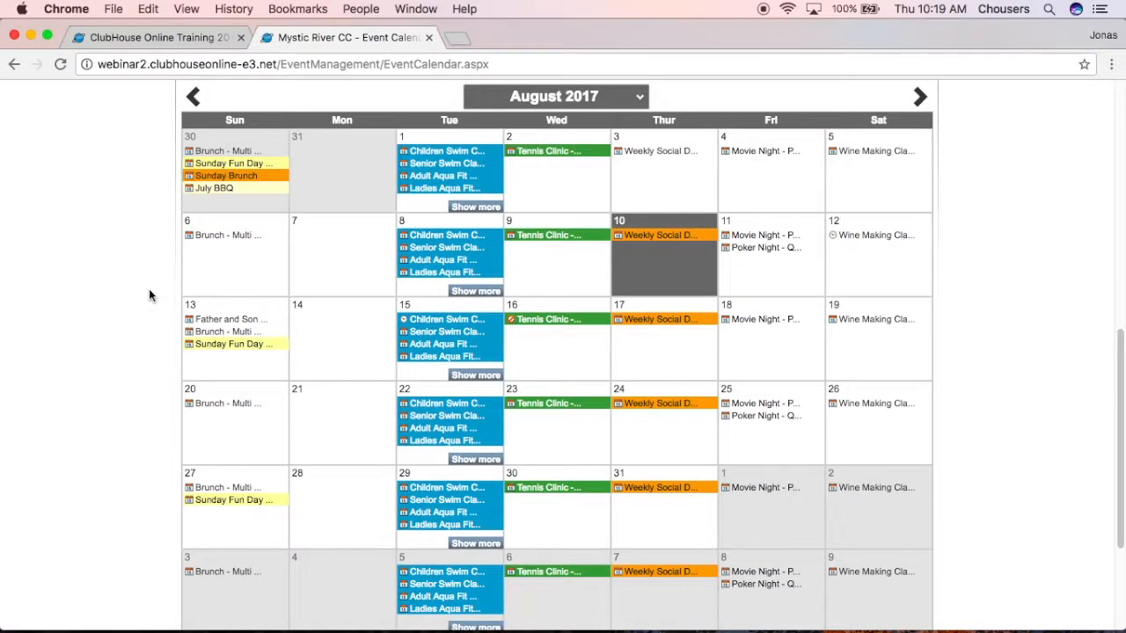
click(431, 357)
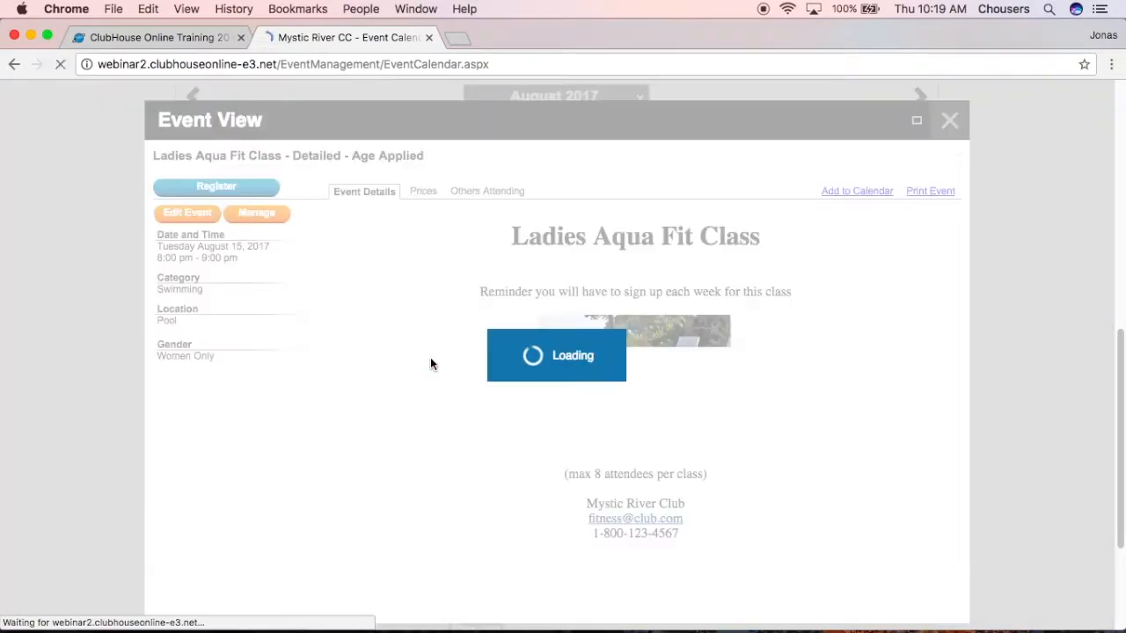
click(226, 189)
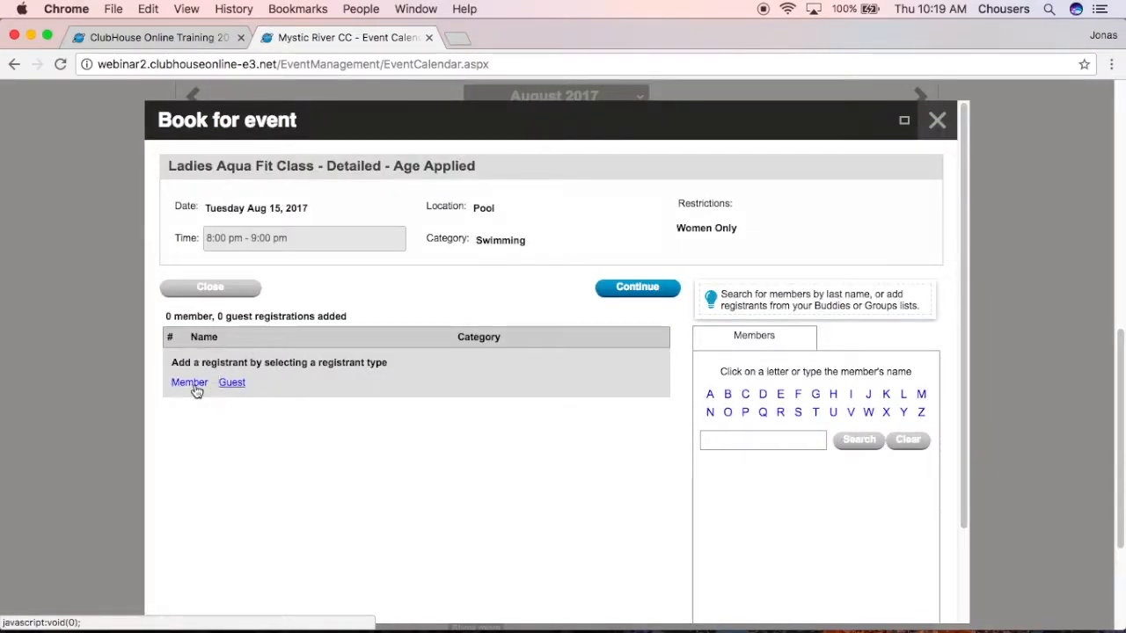
click(195, 388)
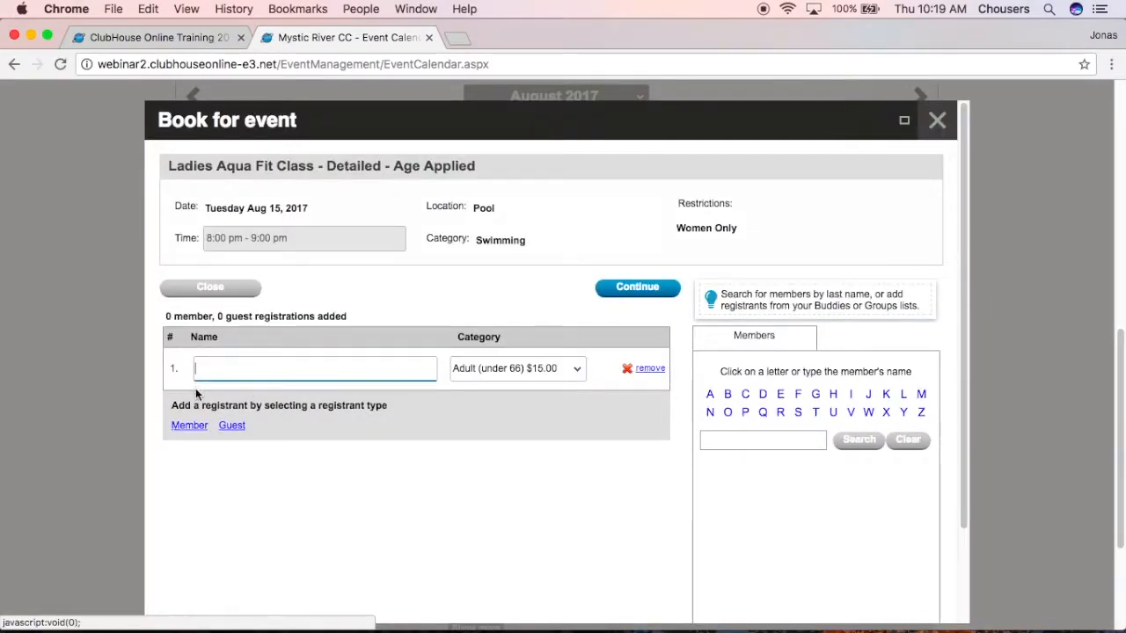
click(578, 372)
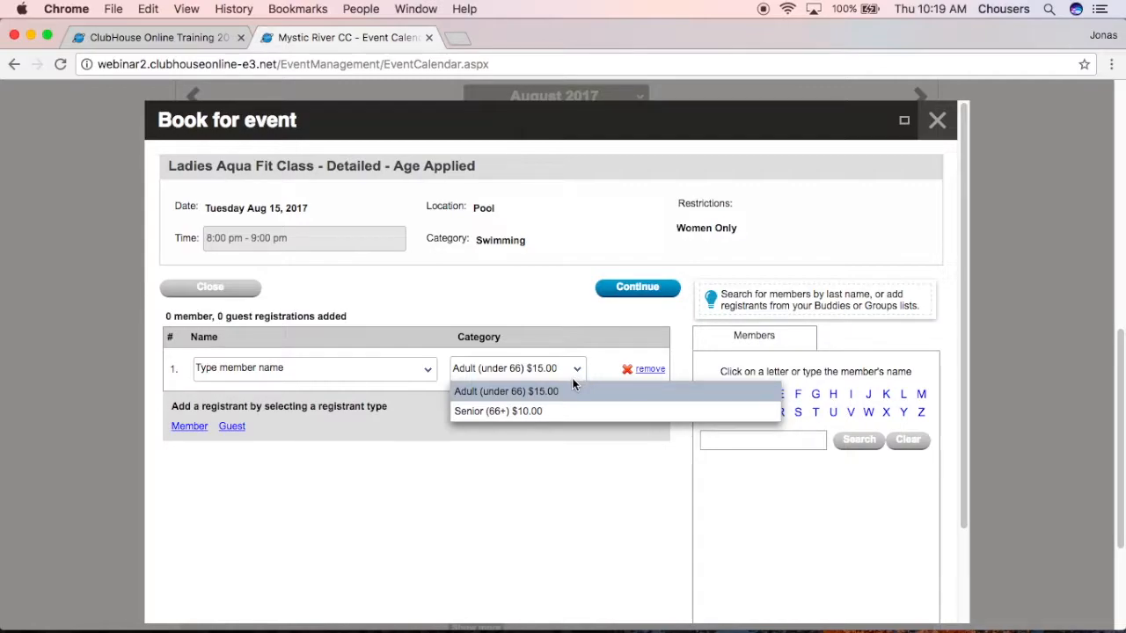
Close the booking and event windows without registering, returning to the admin Registrant Categories page.
click(936, 121)
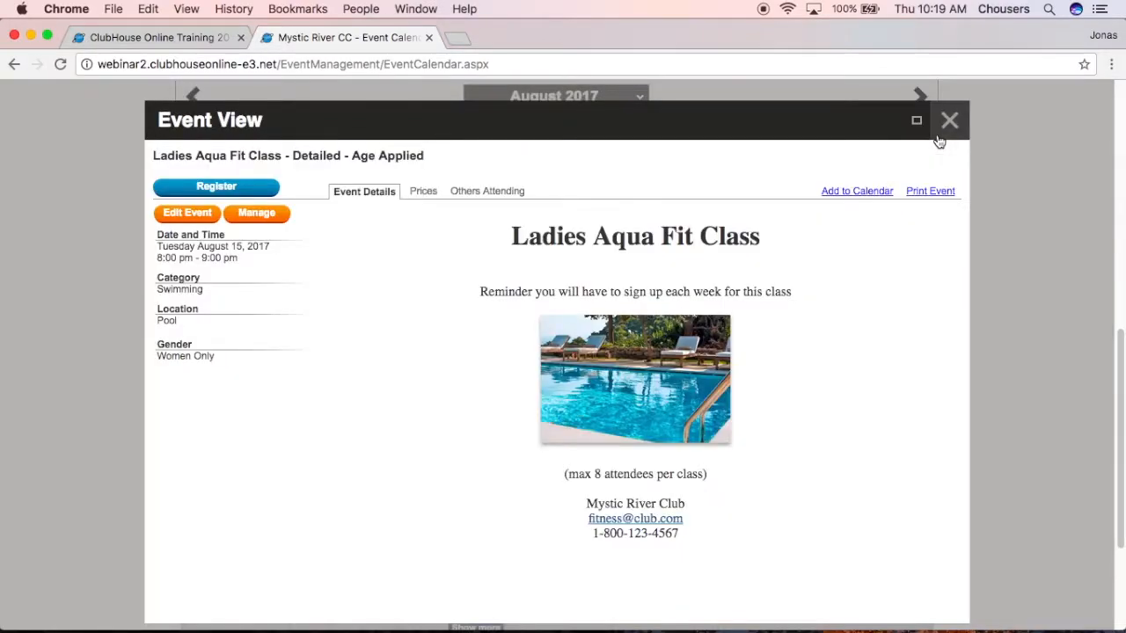
click(942, 121)
click(126, 35)
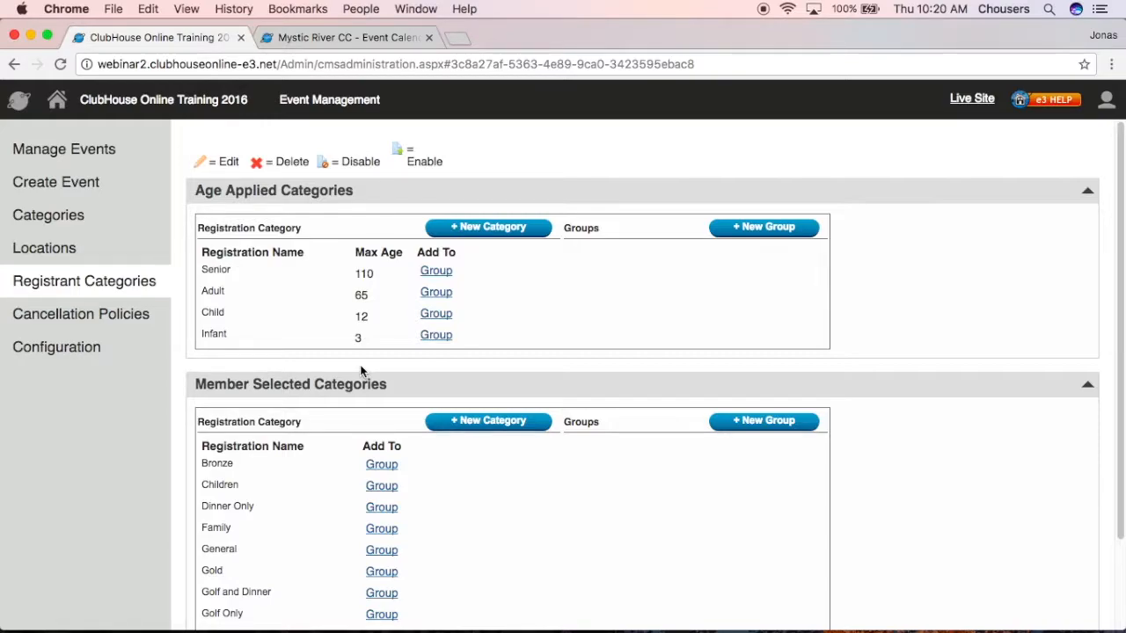
Add a Teenager age-applied registrant category with max age 18, then delete it.
click(486, 232)
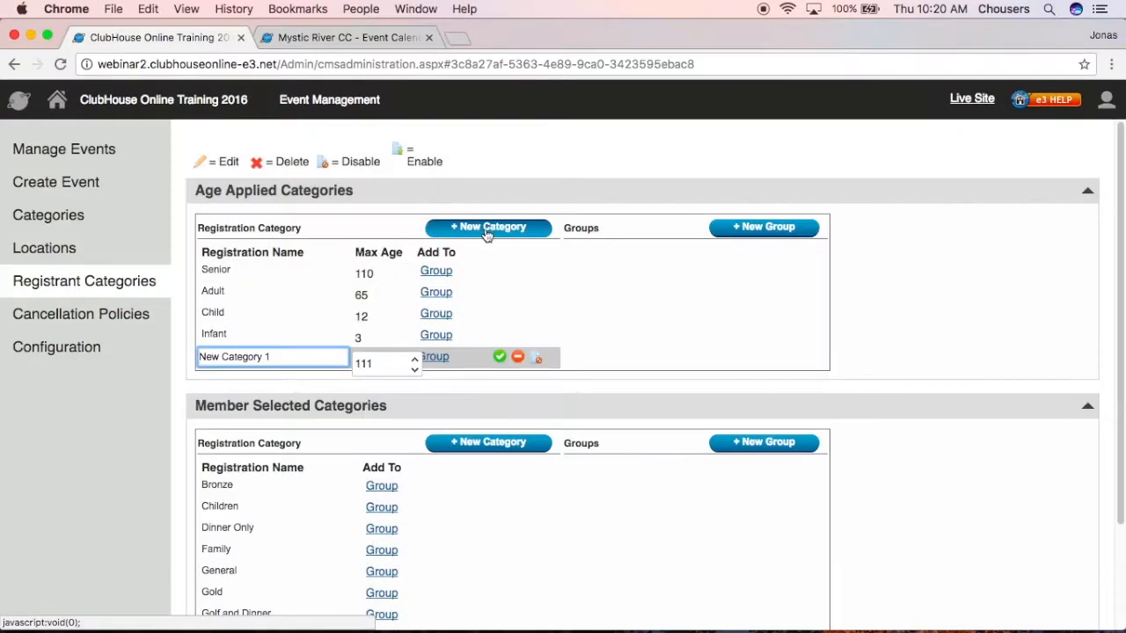
click(288, 359)
key(BackSpace)
key(BackSpace)
key(BackSpace)
key(BackSpace)
key(BackSpace)
key(BackSpace)
key(BackSpace)
key(BackSpace)
key(BackSpace)
key(BackSpace)
key(BackSpace)
key(BackSpace)
key(BackSpace)
key(BackSpace)
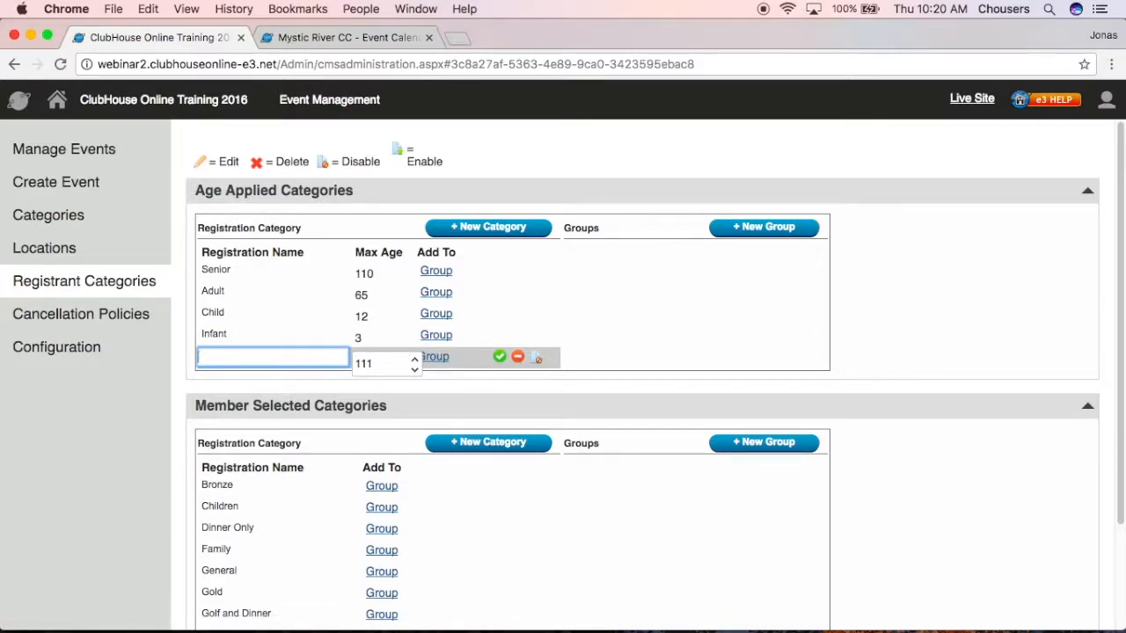
text(Teenager)
double_click(376, 360)
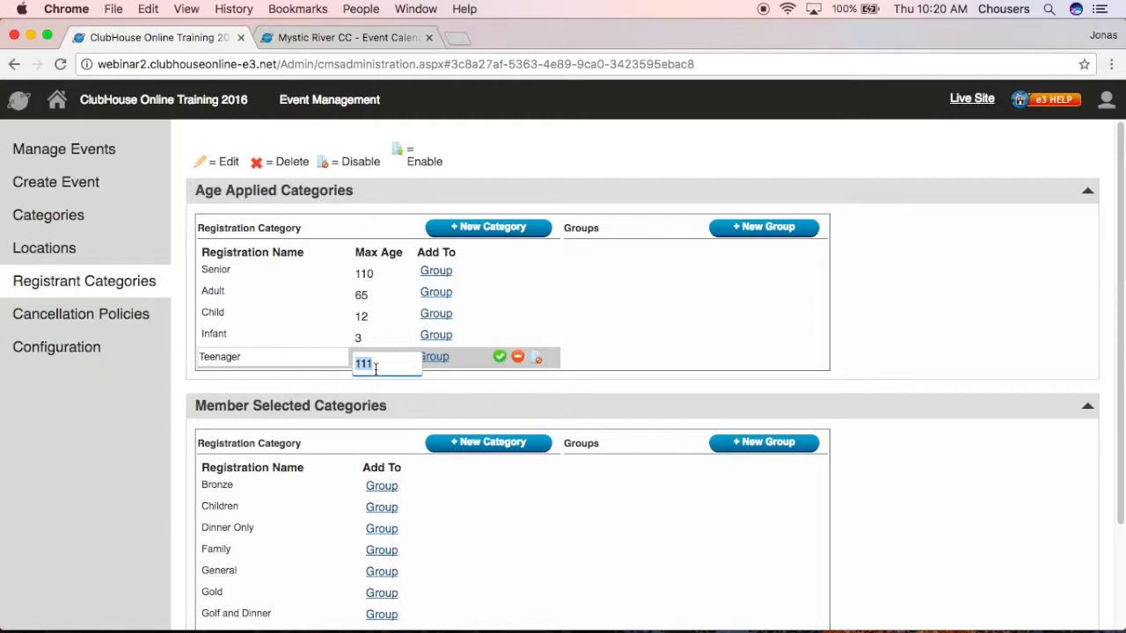
text(18)
click(498, 358)
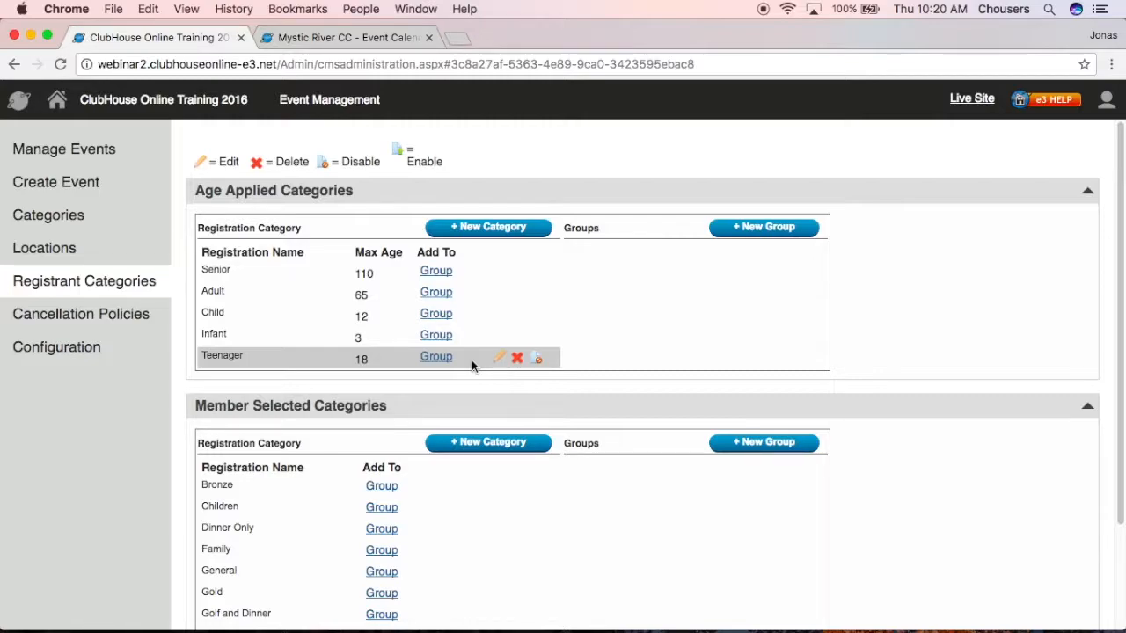
click(517, 358)
click(605, 433)
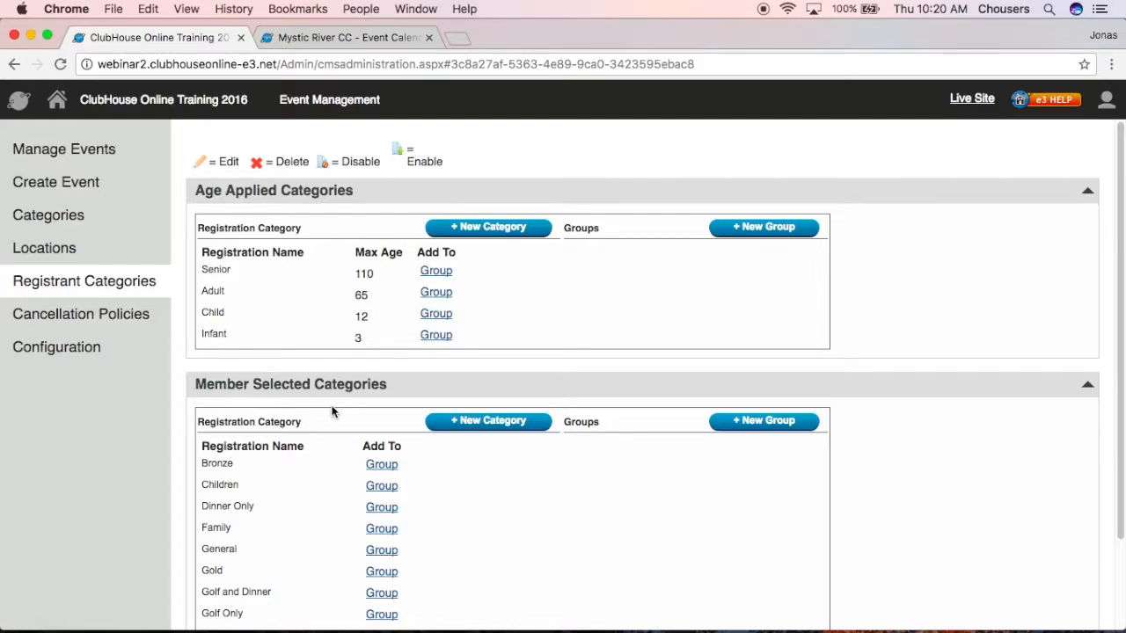
Add an Adults member-selected category (Adult was a duplicate), delete it, and open Cancellation Policies.
click(468, 427)
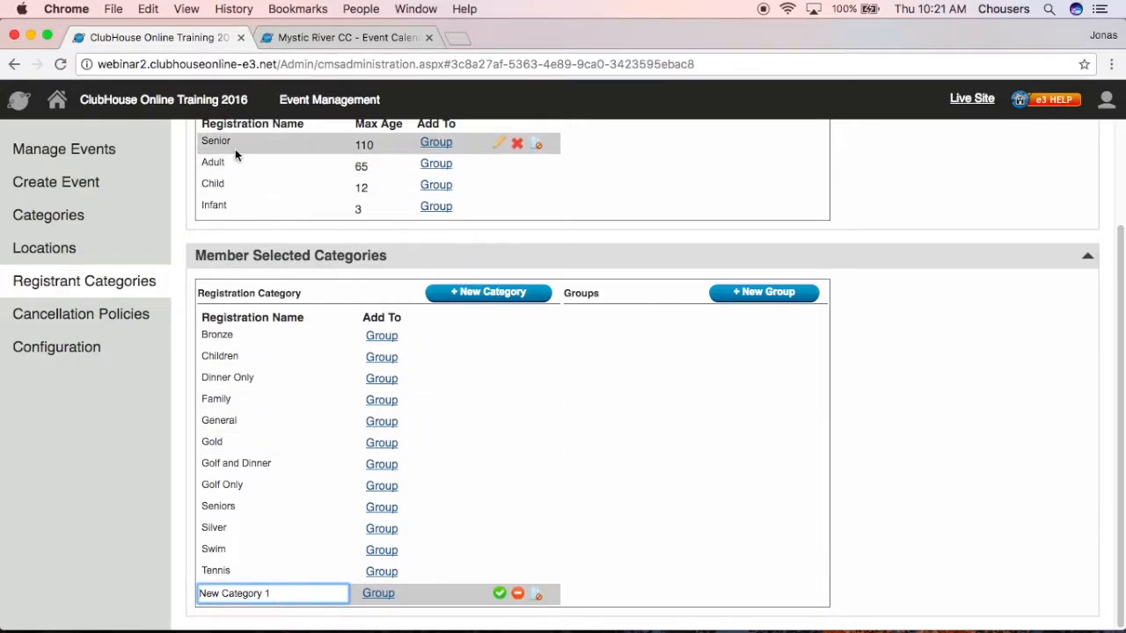
drag(274, 594, 204, 584)
text(Adult)
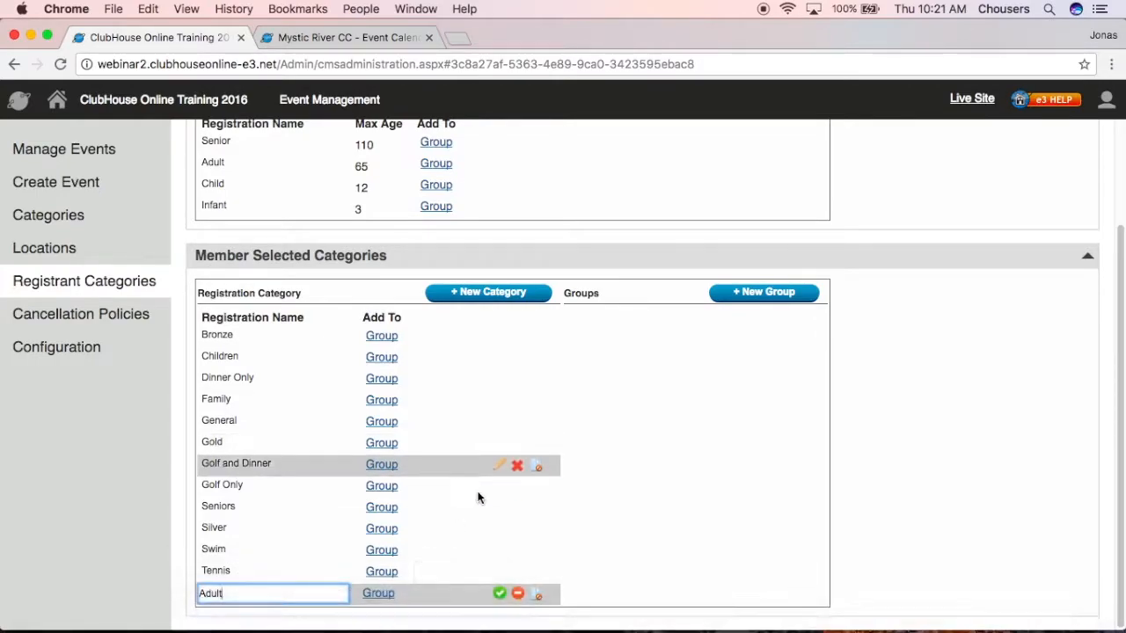
click(500, 594)
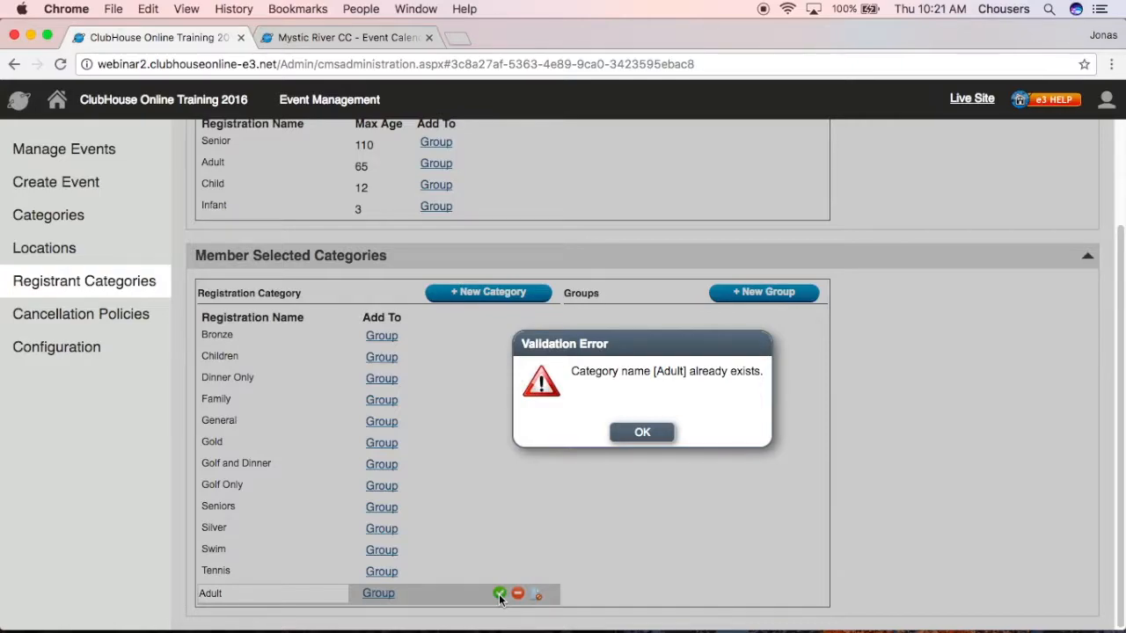
click(641, 437)
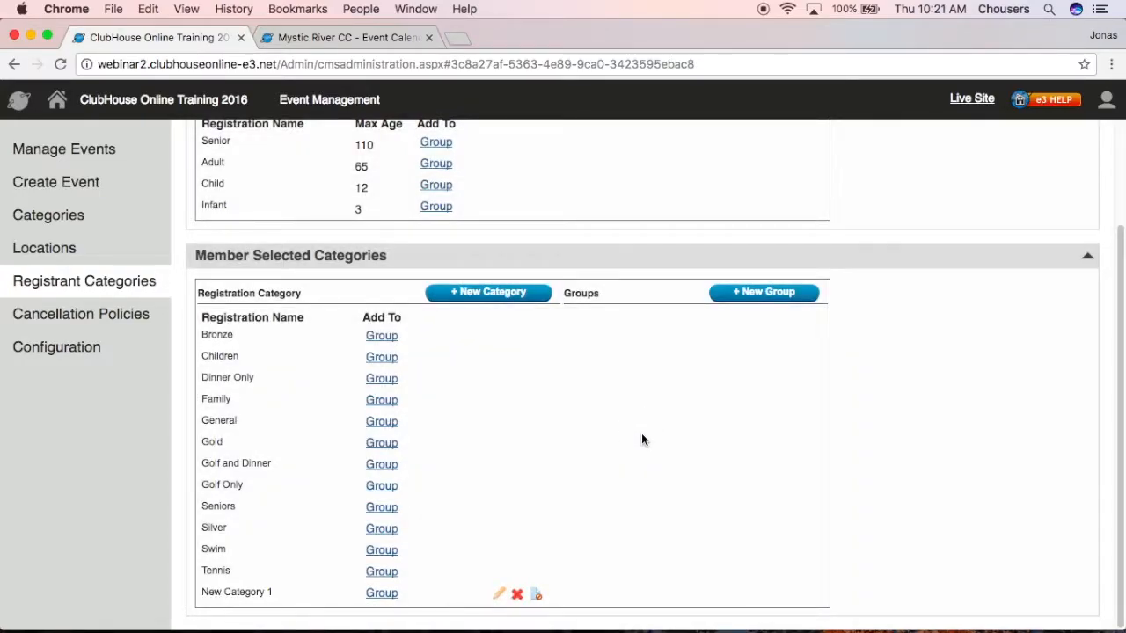
click(500, 595)
key(BackSpace)
key(BackSpace)
key(BackSpace)
key(BackSpace)
key(BackSpace)
key(BackSpace)
key(BackSpace)
key(BackSpace)
key(BackSpace)
key(BackSpace)
key(BackSpace)
key(BackSpace)
key(BackSpace)
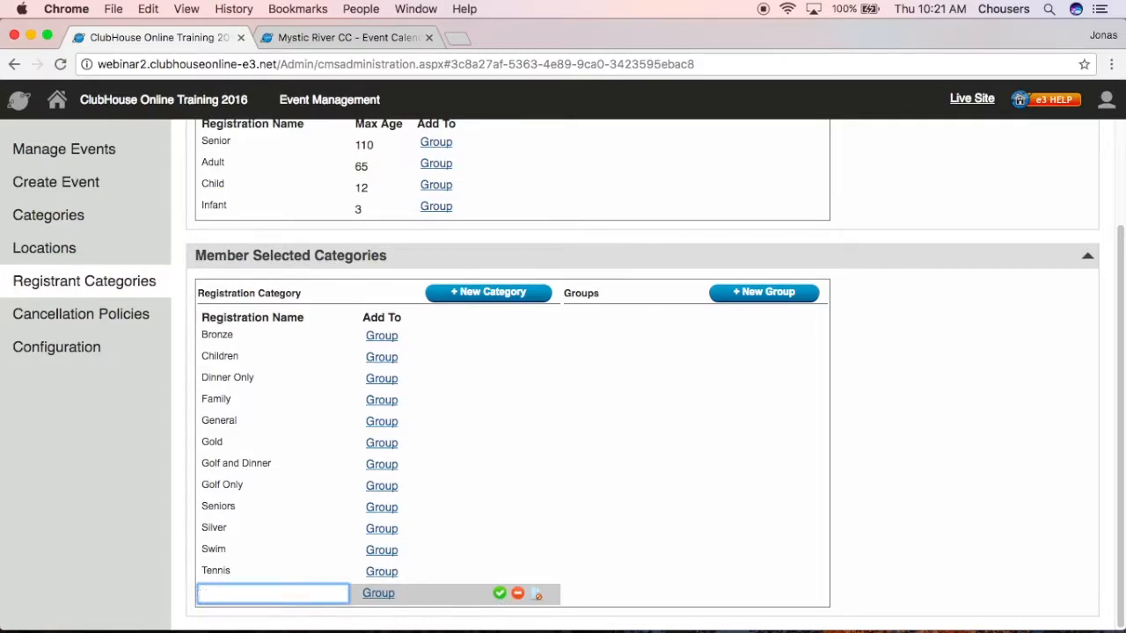
text(Adults)
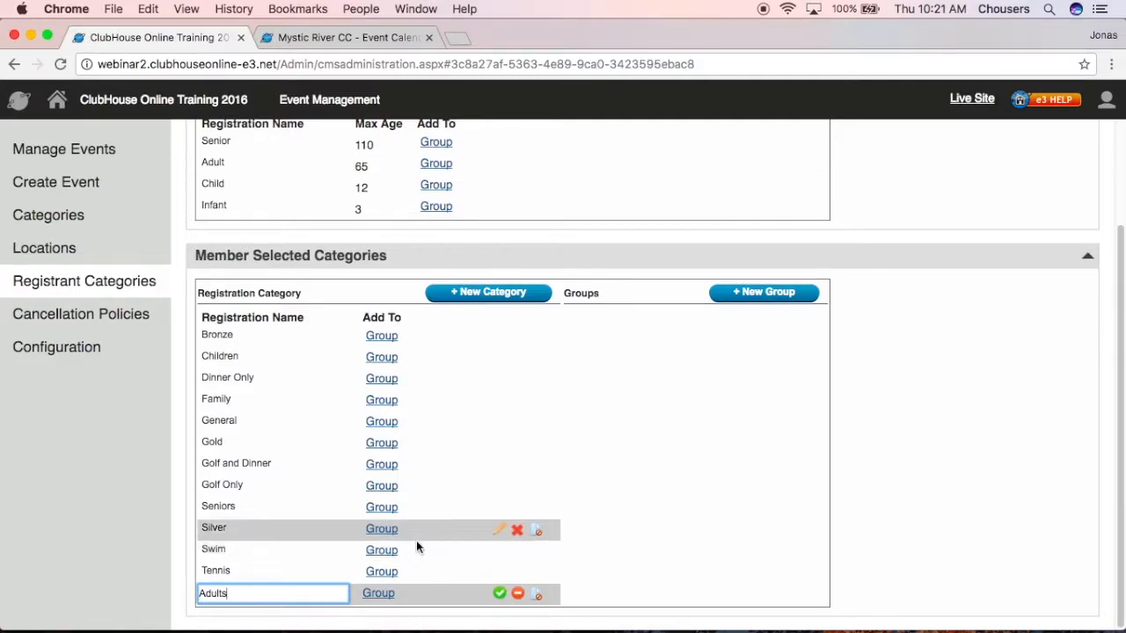
click(499, 594)
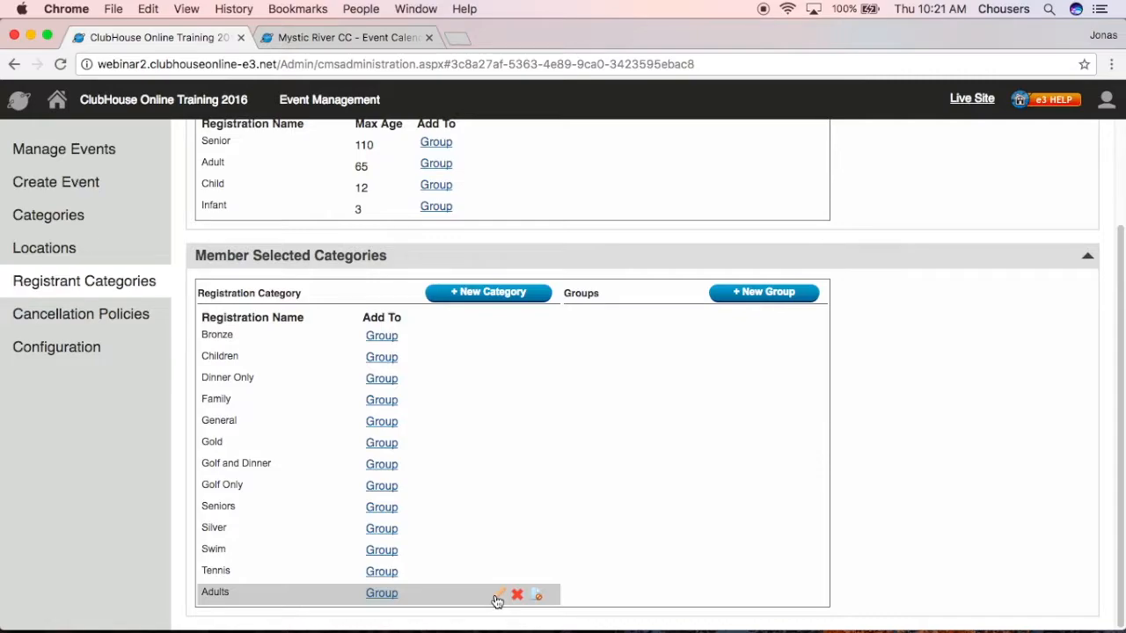
click(517, 595)
click(607, 431)
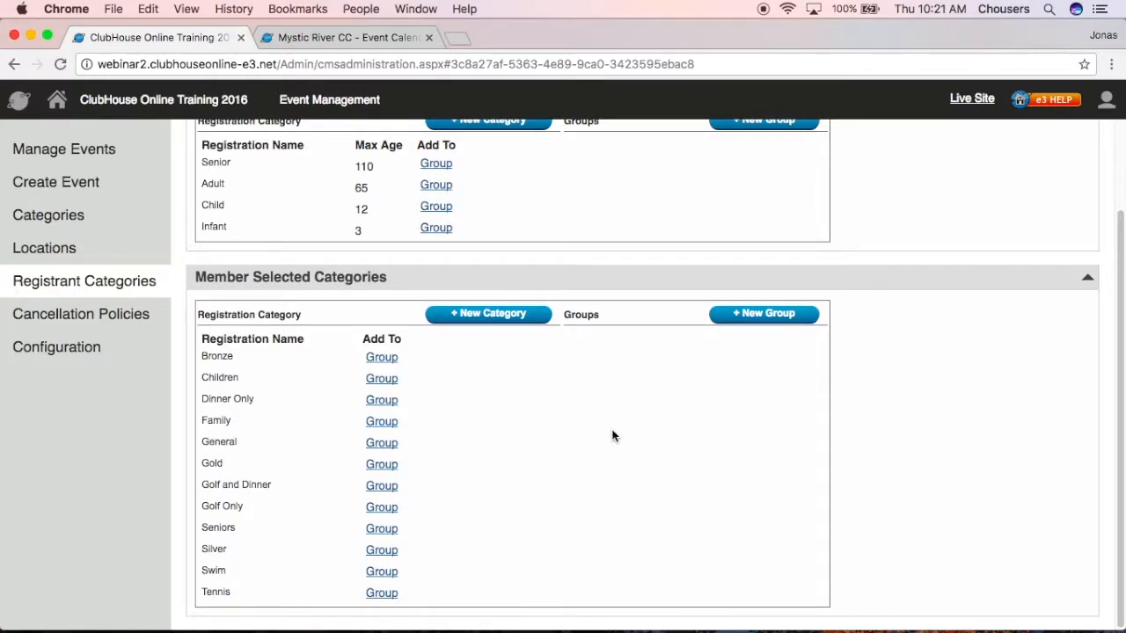
scroll(613, 436, up, 3)
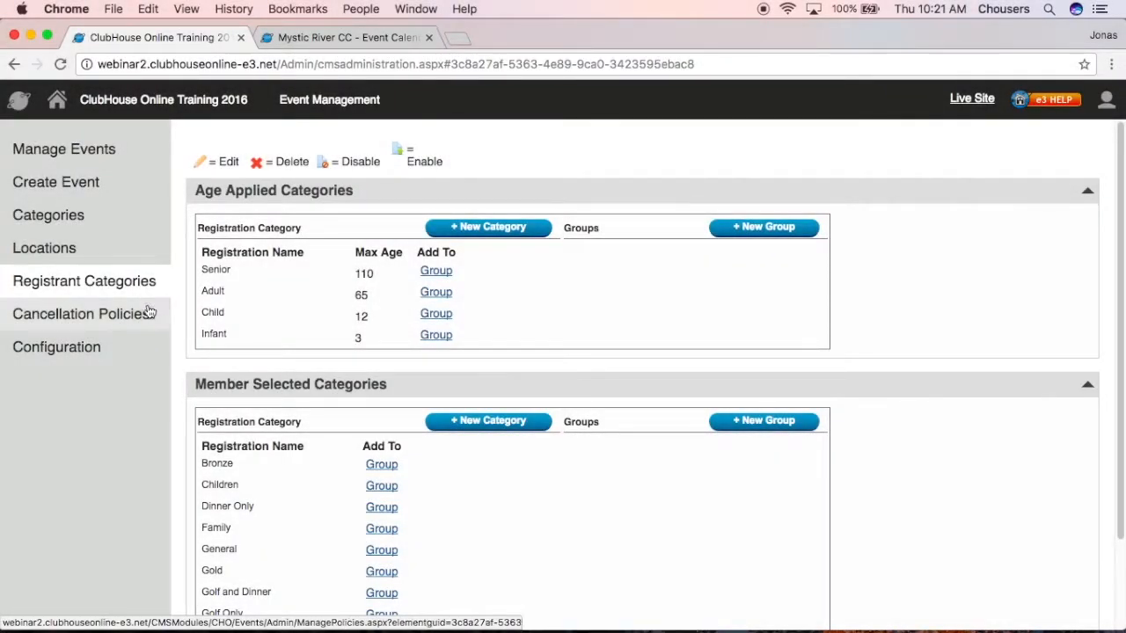
click(150, 318)
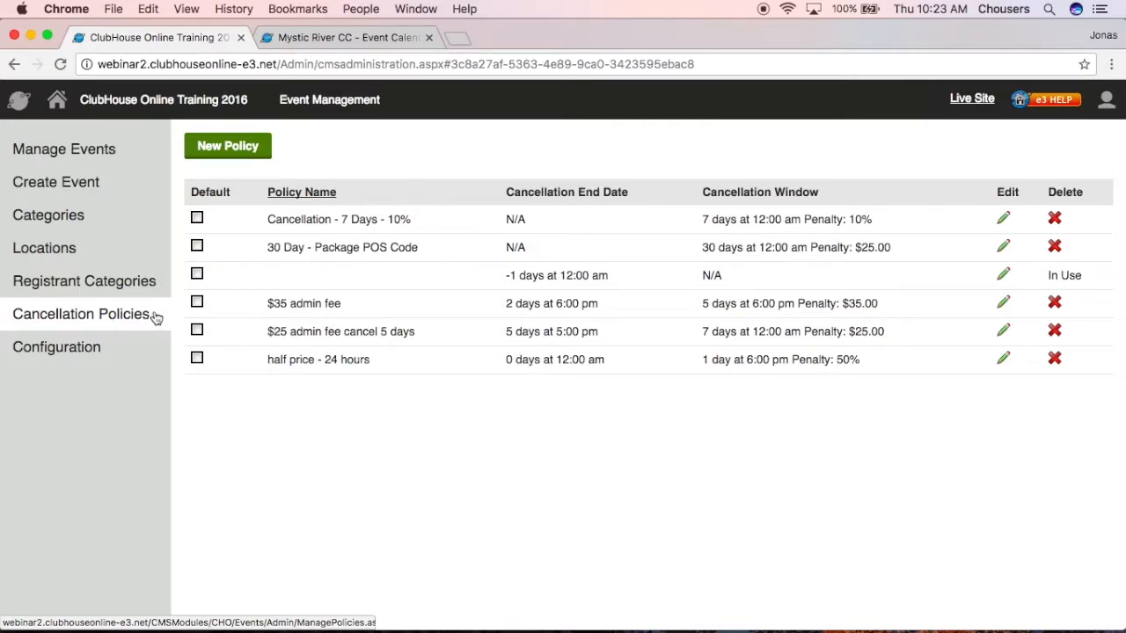
Create a new policy named '50% Late Cancellation Policy', fixing its spelling, and enable its cancellation end date.
click(228, 148)
click(284, 194)
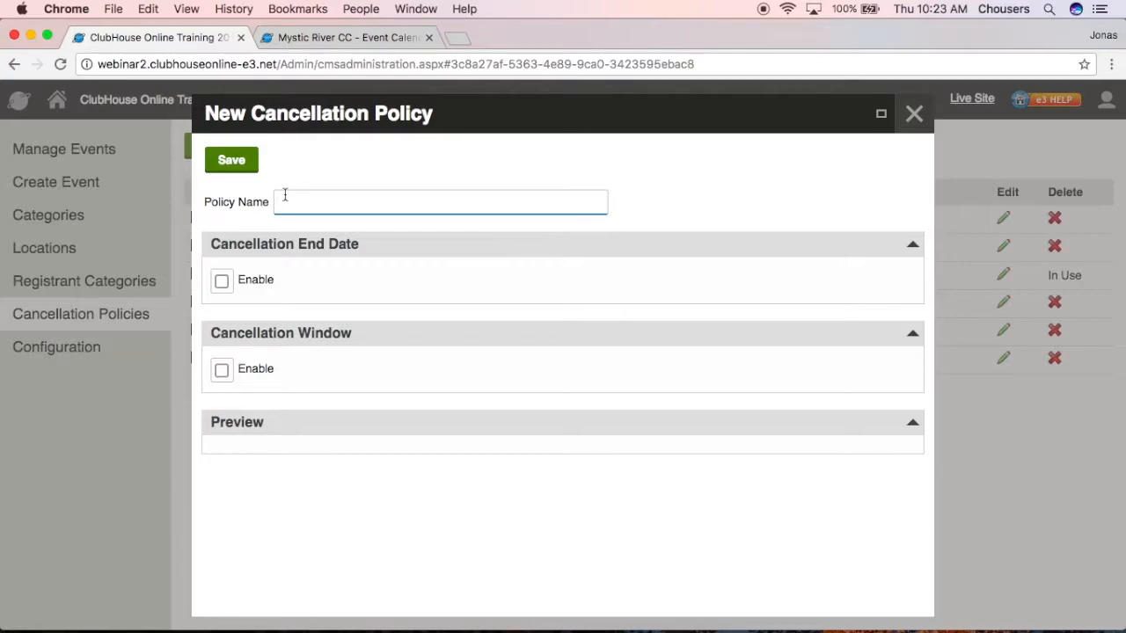
text(50% Late Canellation Policy)
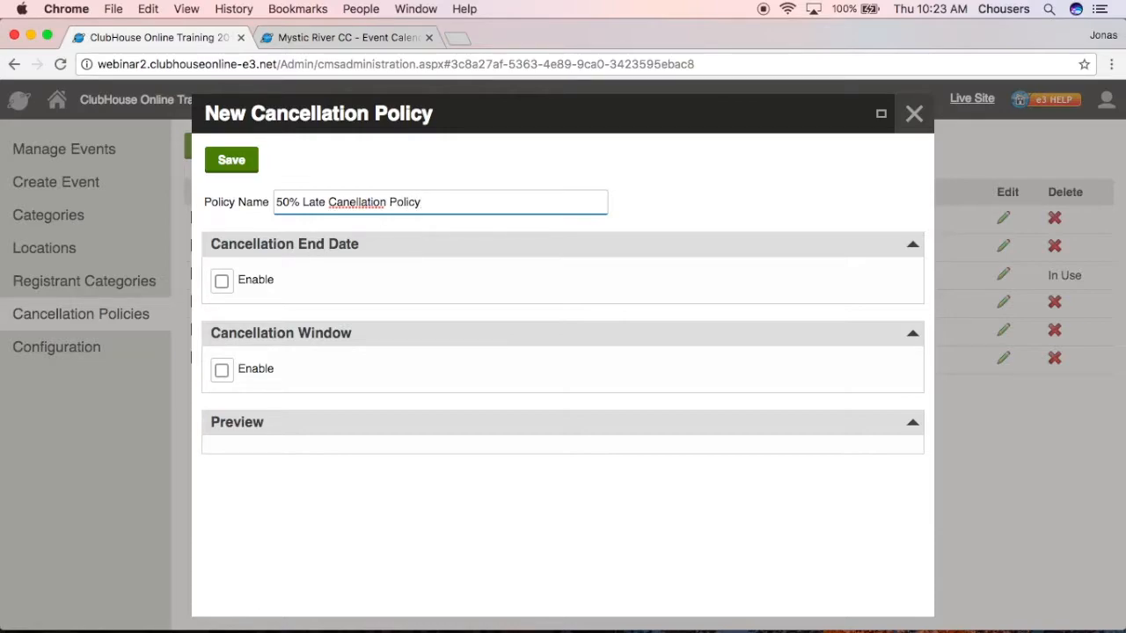
right_click(348, 201)
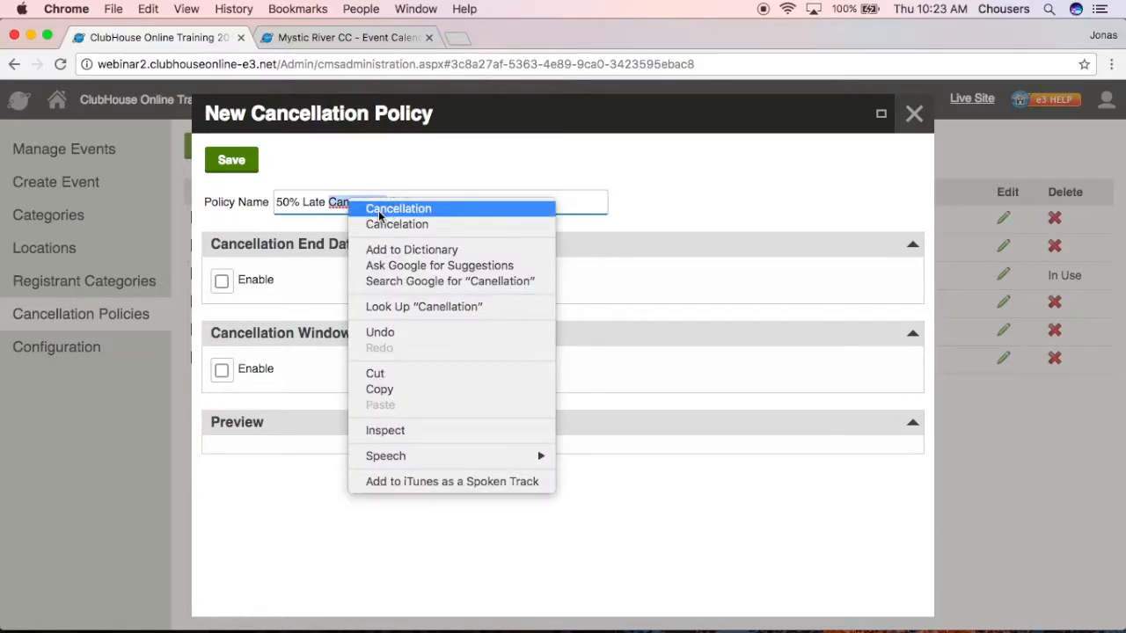
click(397, 209)
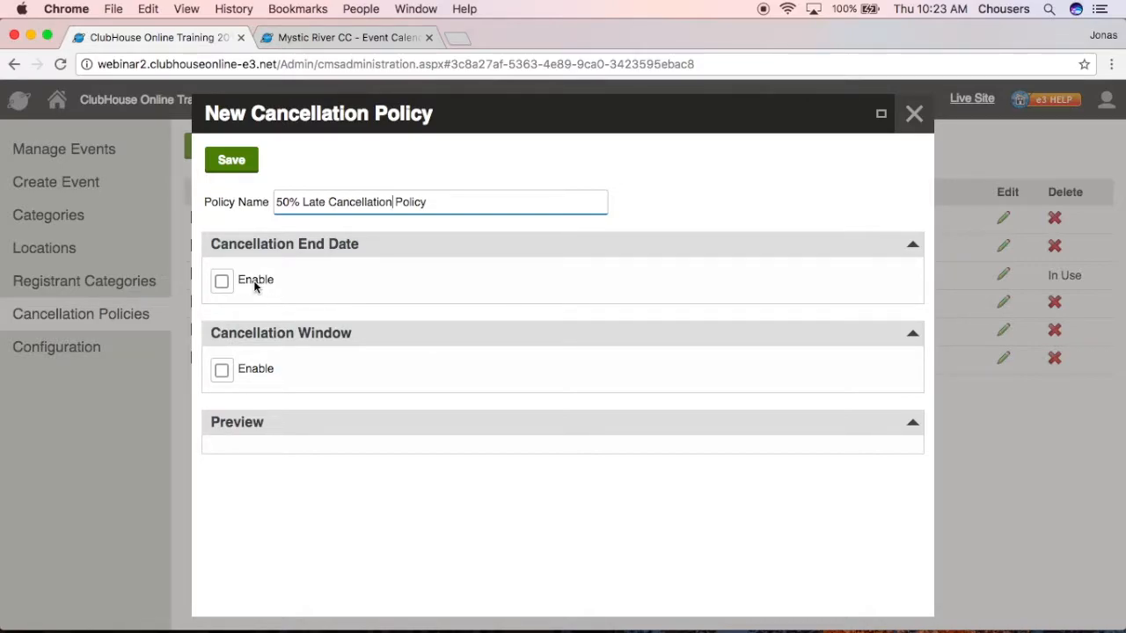
click(221, 281)
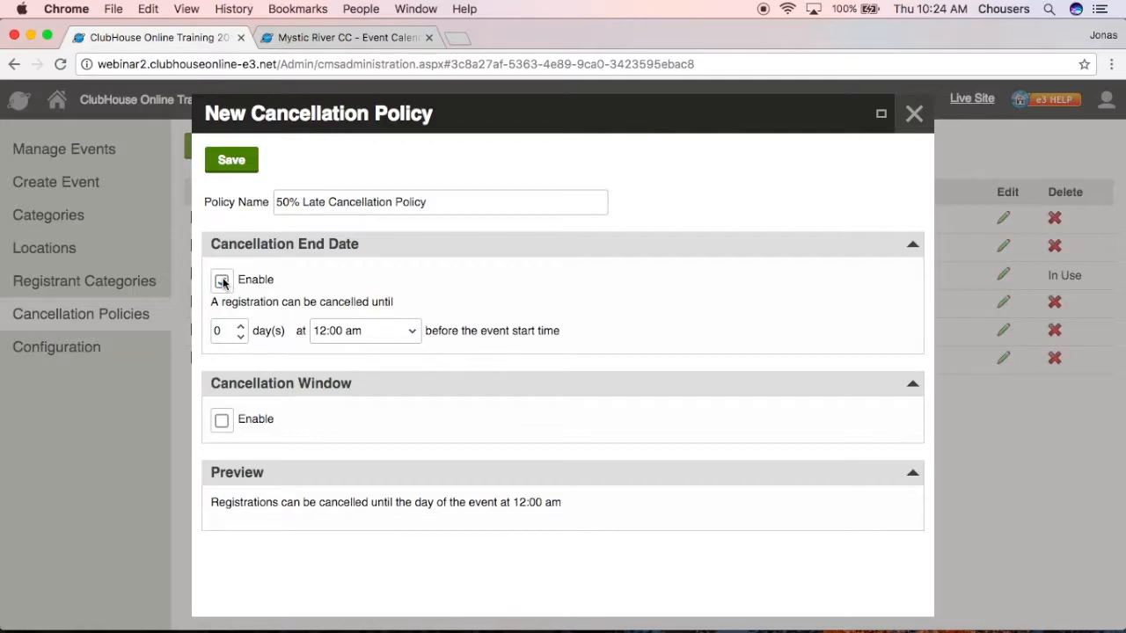
Set the cancellation end date to 2 days at 12:00 pm and enable the cancellation window.
click(222, 281)
double_click(225, 328)
text(2)
click(394, 331)
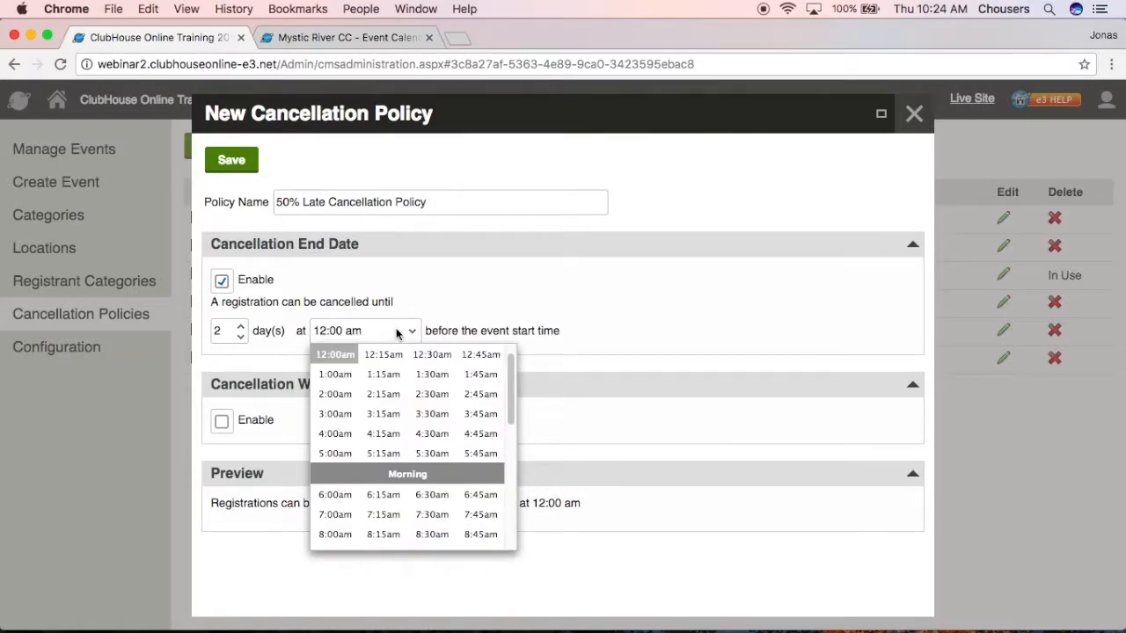
scroll(391, 493, down, 3)
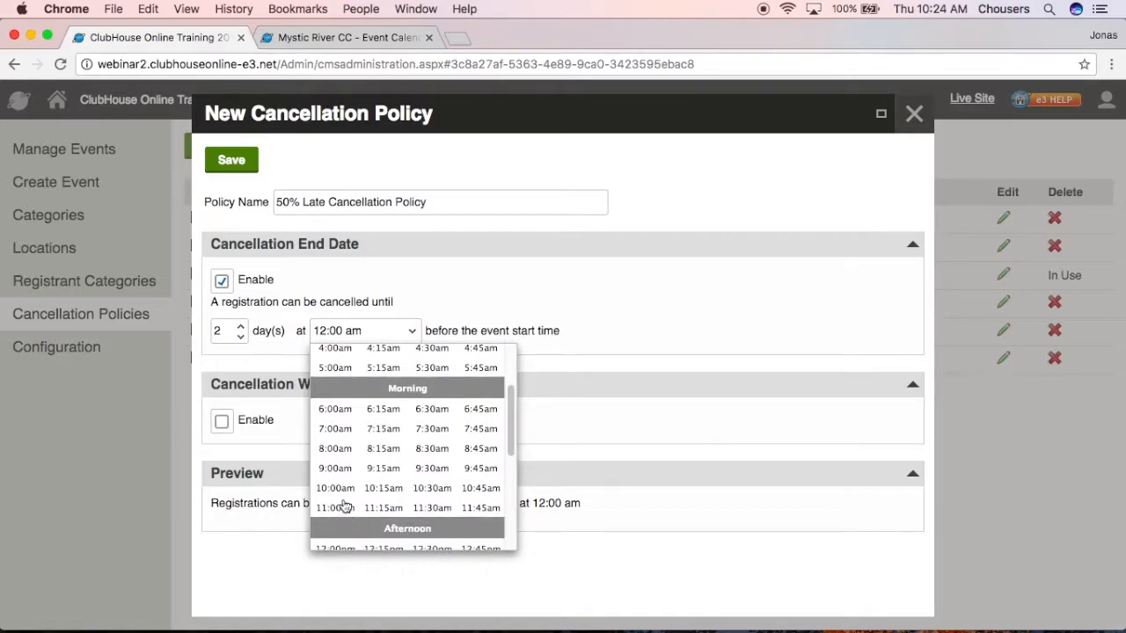
scroll(343, 507, down, 1)
click(331, 526)
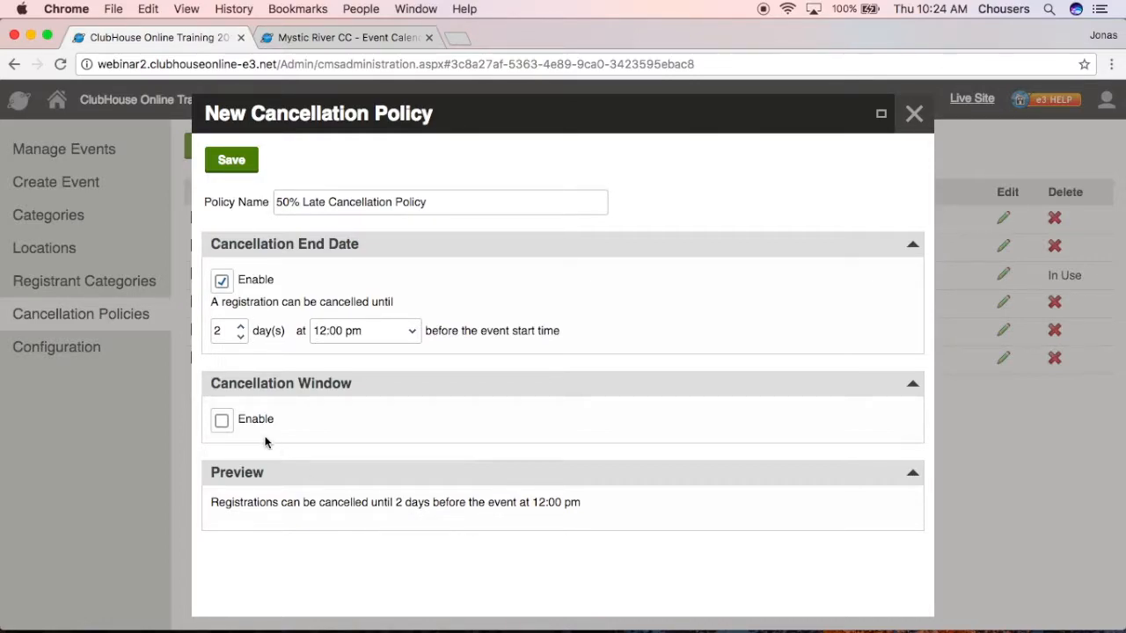
click(222, 421)
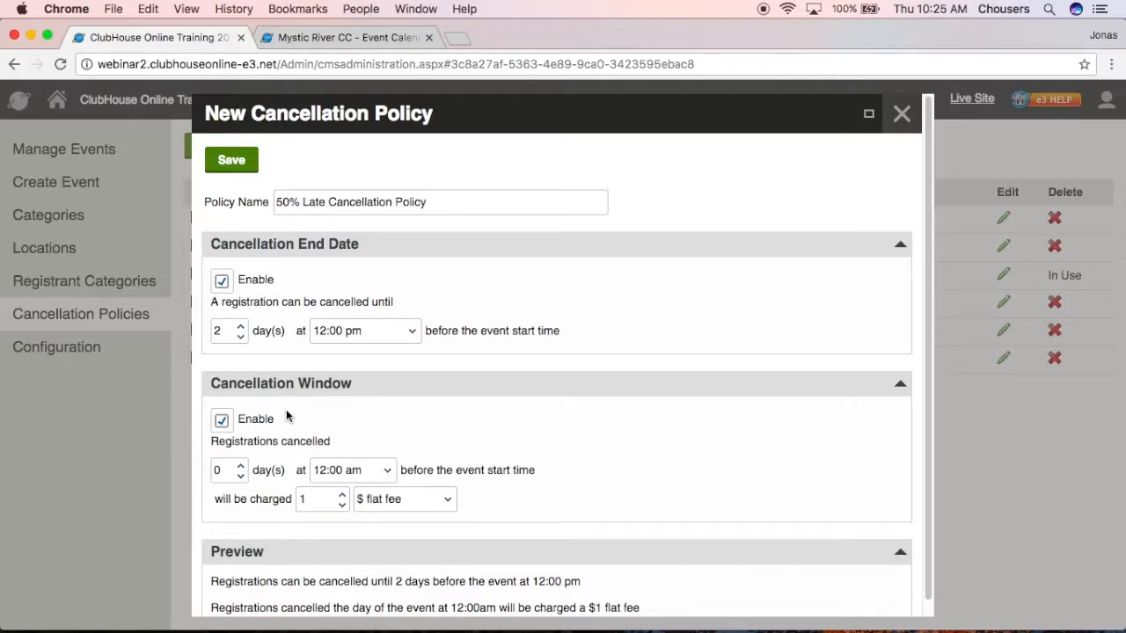
Set the cancellation window to 5 days with a 12:00 pm cutoff.
click(240, 467)
click(241, 467)
click(241, 467)
click(241, 466)
click(241, 467)
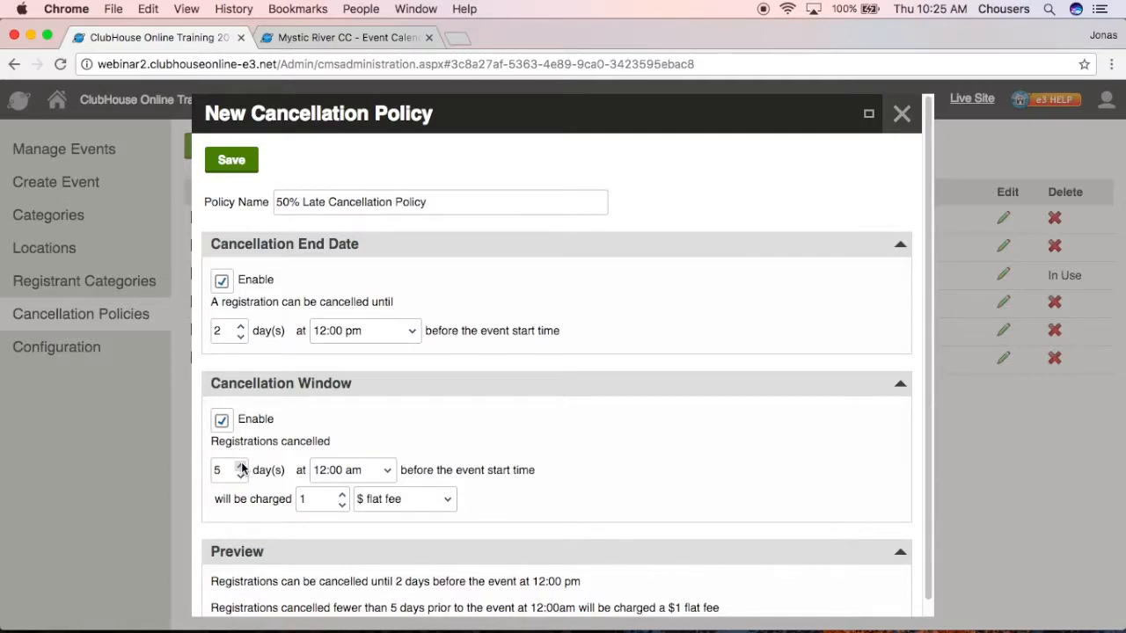
click(392, 476)
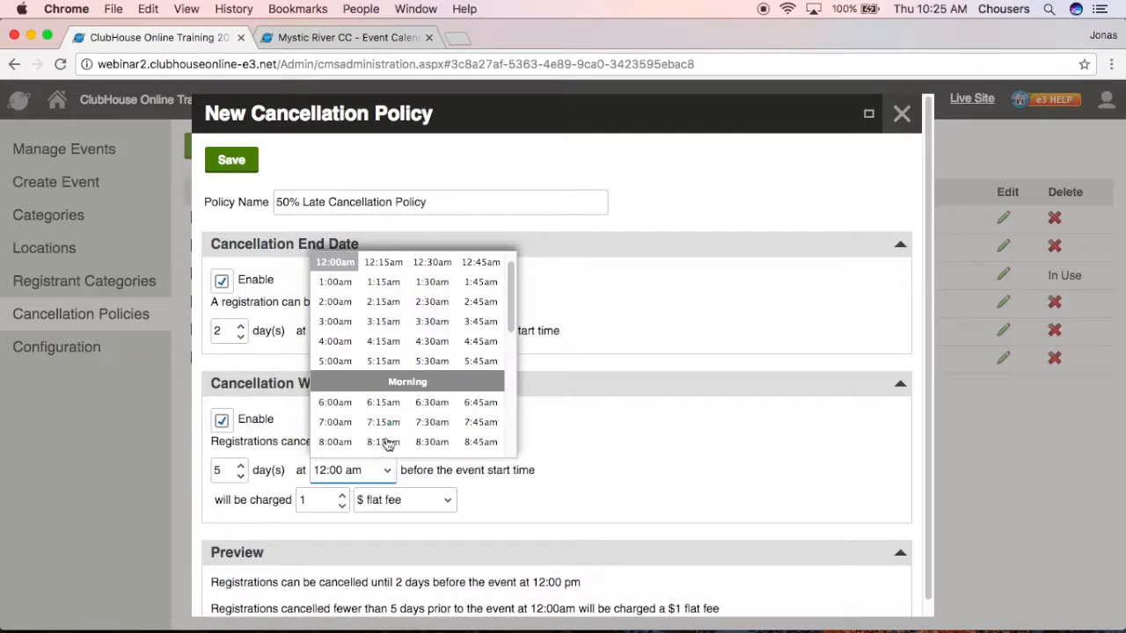
scroll(373, 411, down, 2)
scroll(373, 411, down, 6)
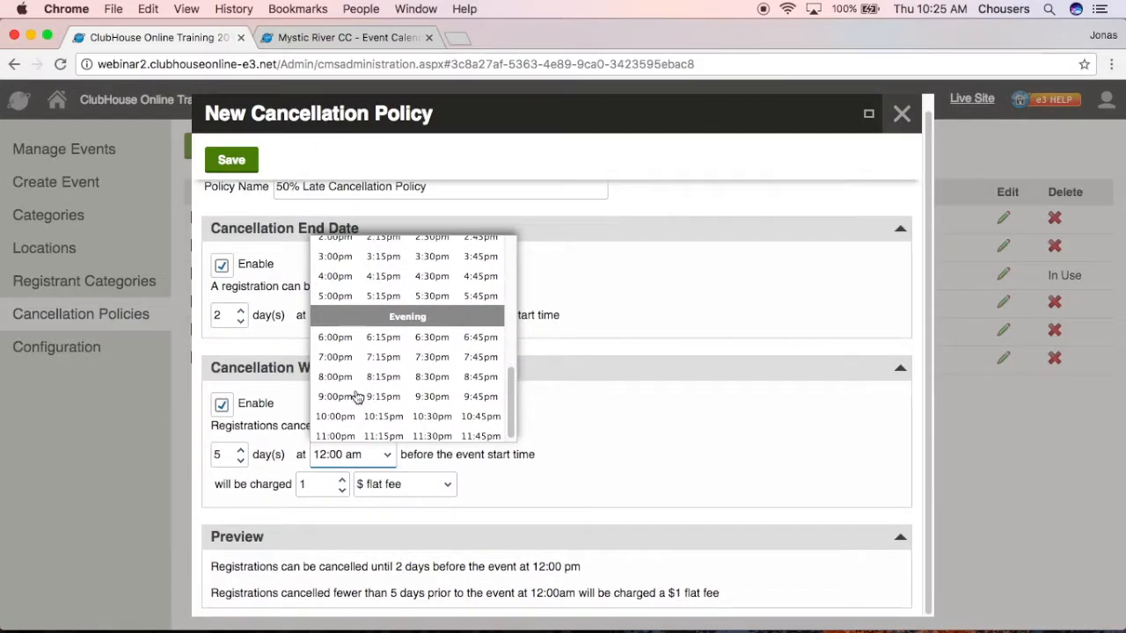
click(335, 330)
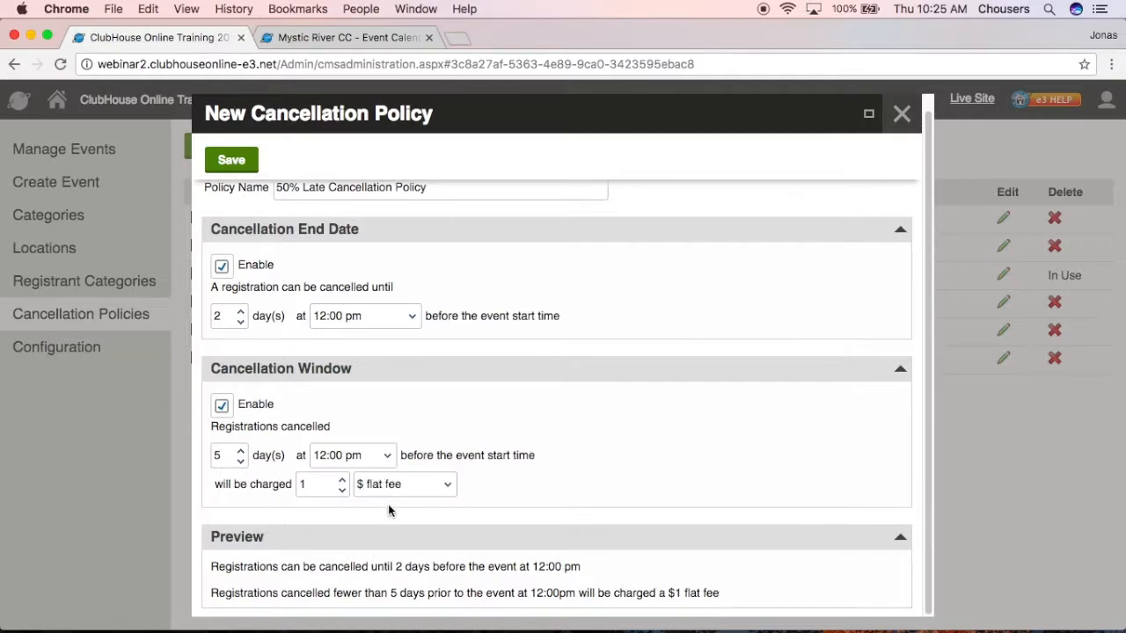
Charge 50% of the registration fee, disable the end date, and close the policy unsaved.
click(405, 484)
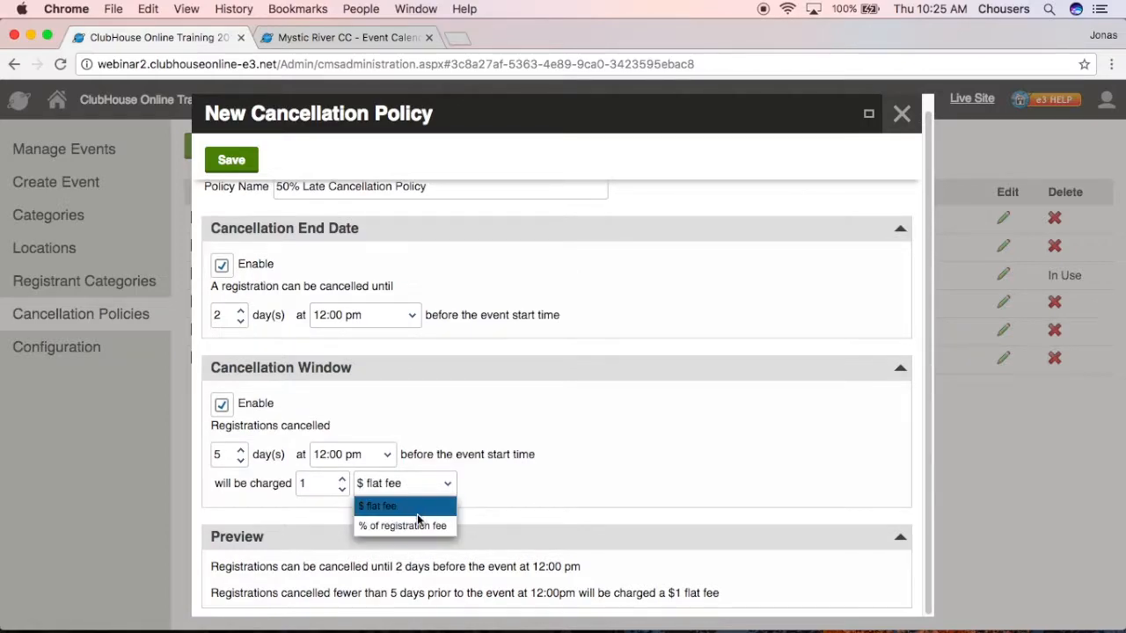
click(411, 525)
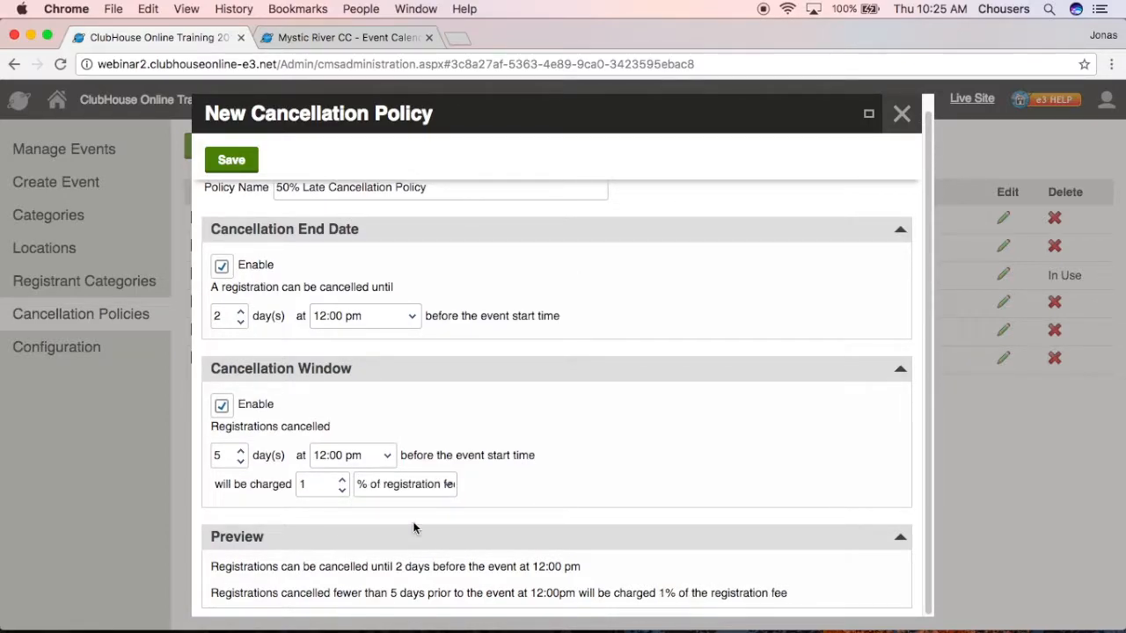
double_click(315, 485)
text(50)
click(452, 583)
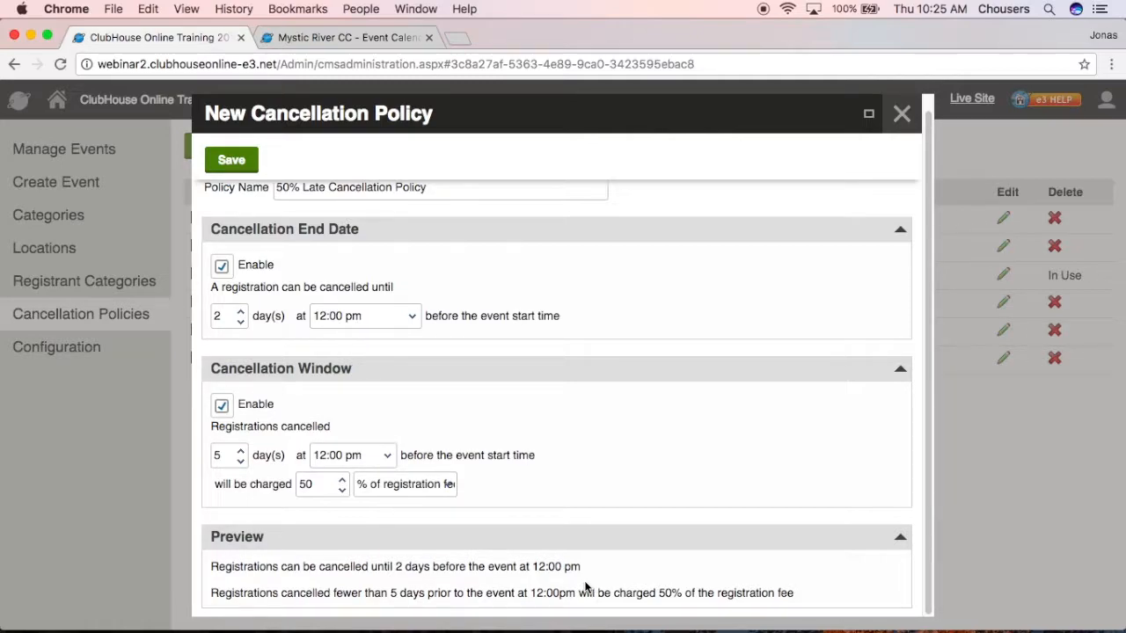
click(223, 265)
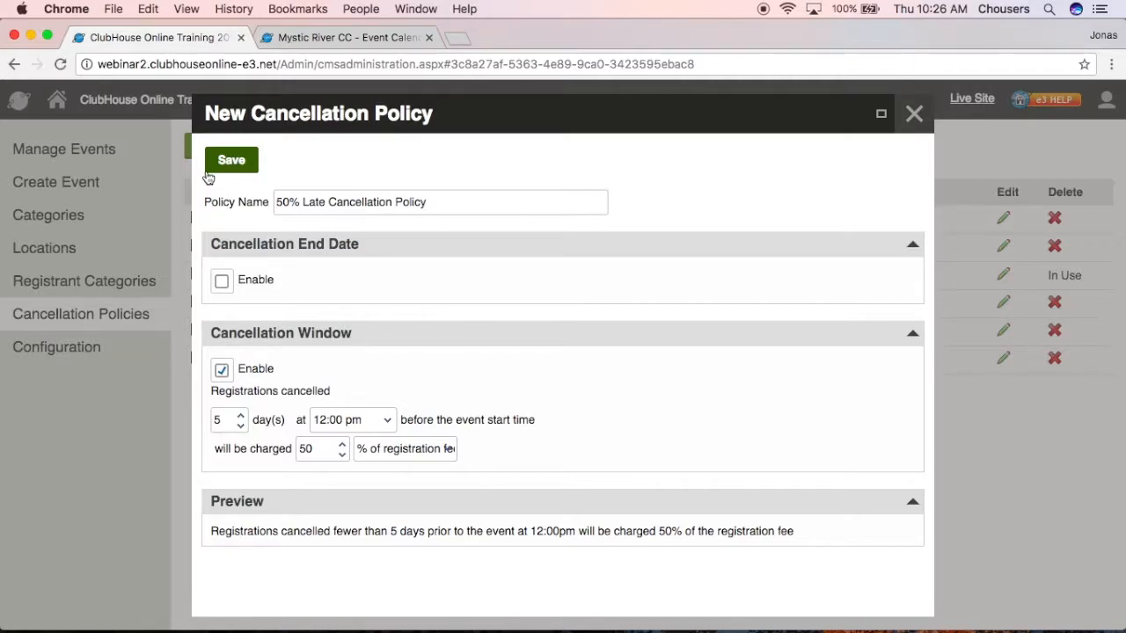
click(911, 128)
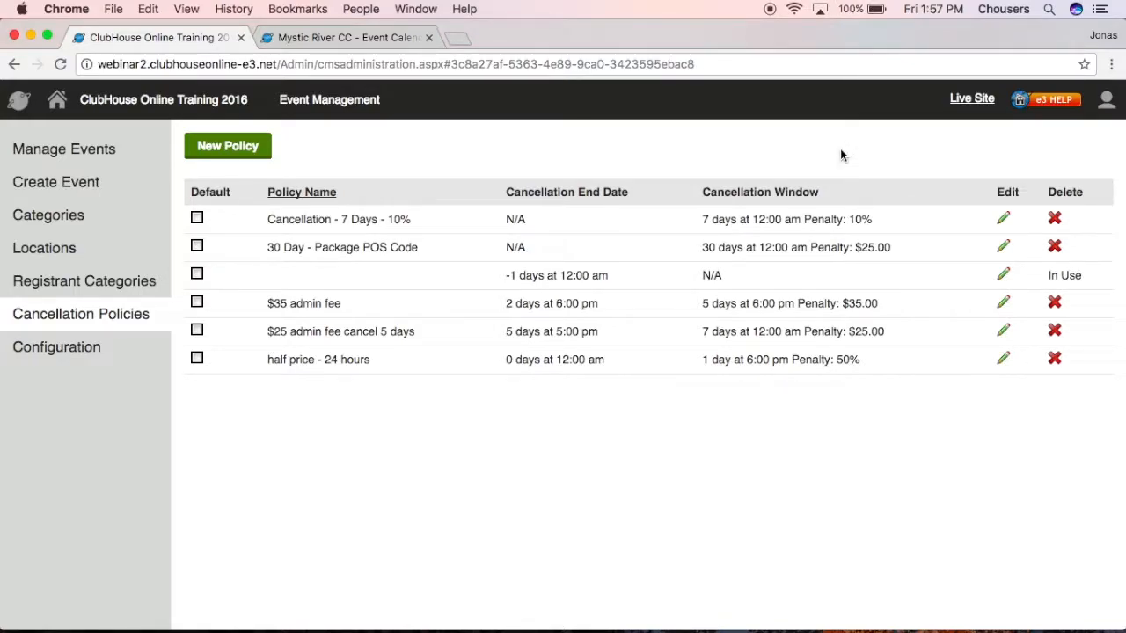
Start a new event named Friday Brunch and add Social as a category.
click(117, 199)
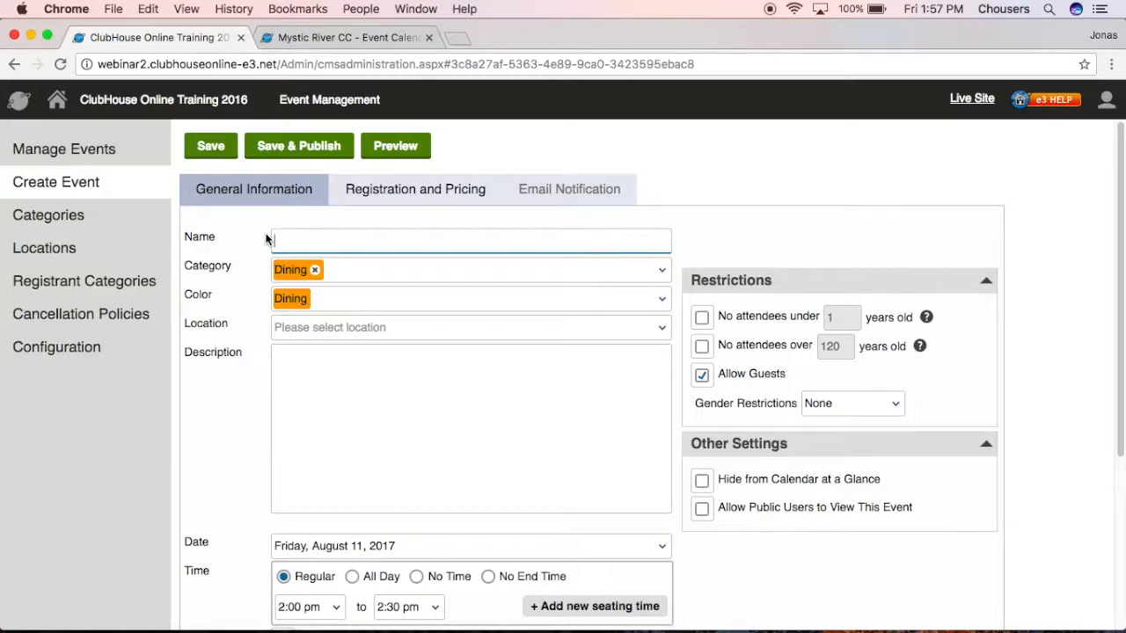
text(Friday Brunch)
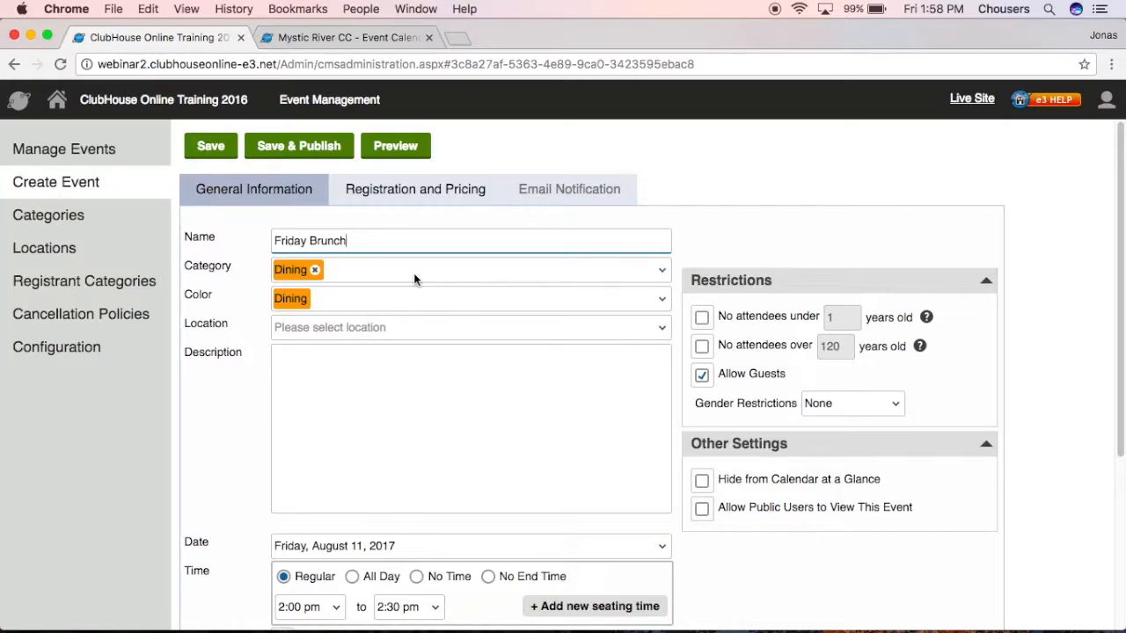
click(414, 274)
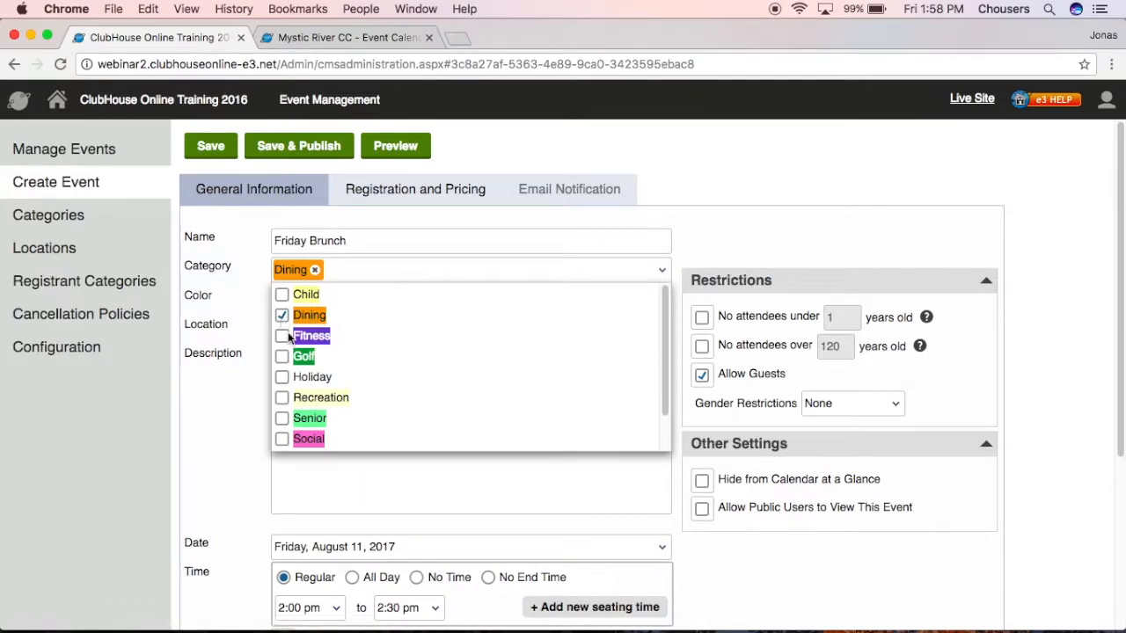
click(281, 439)
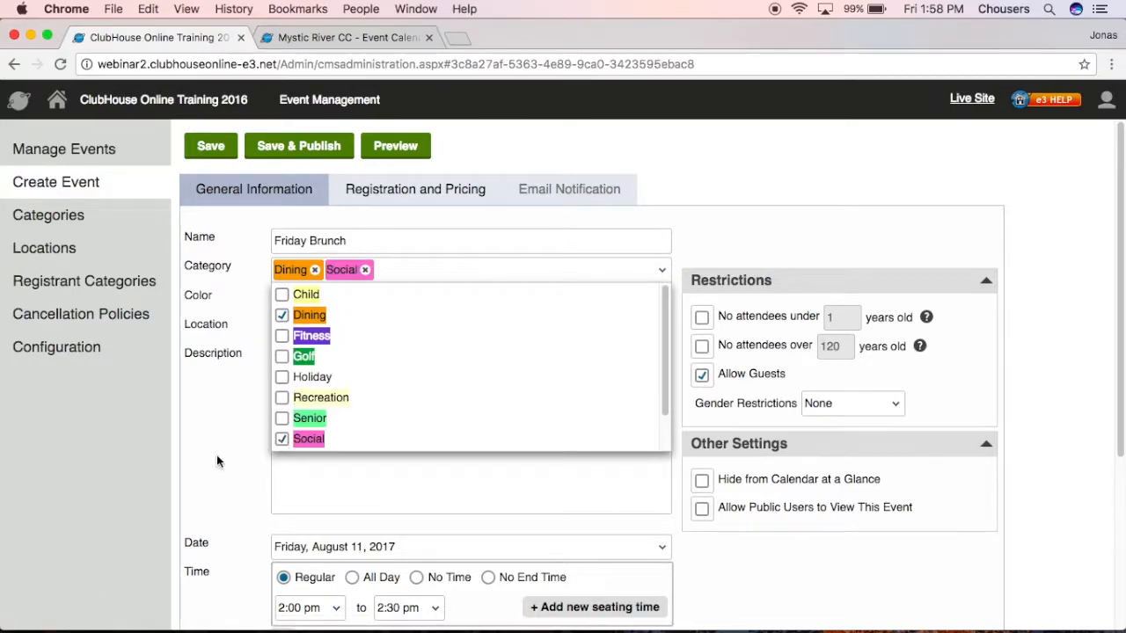
click(177, 475)
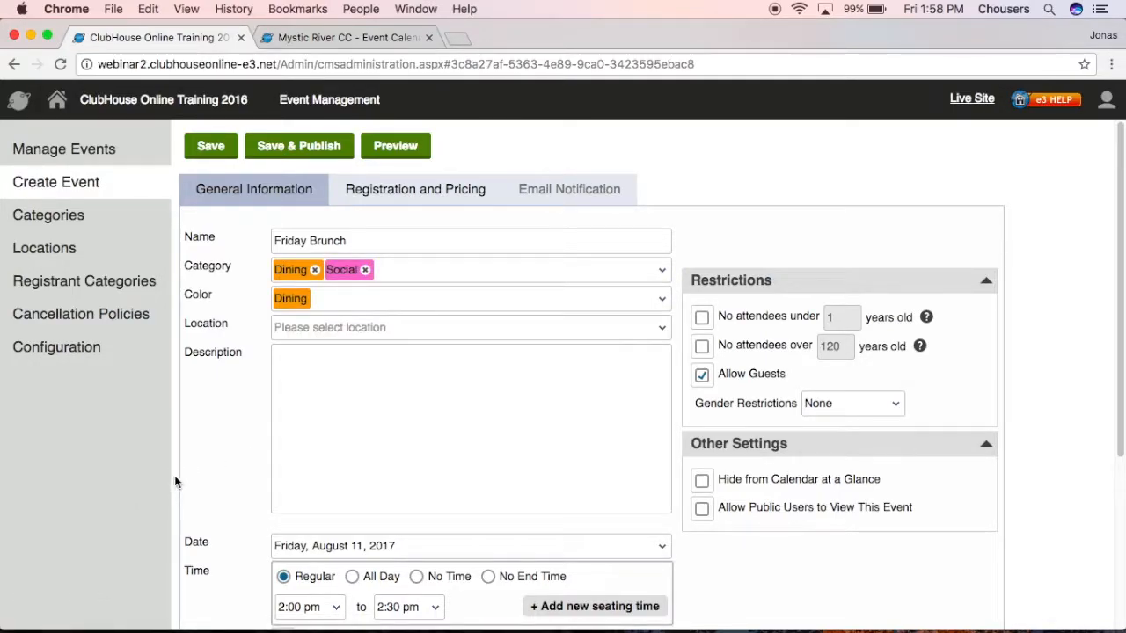
Add Dining Room and Patio as event locations and open the description editor.
click(414, 335)
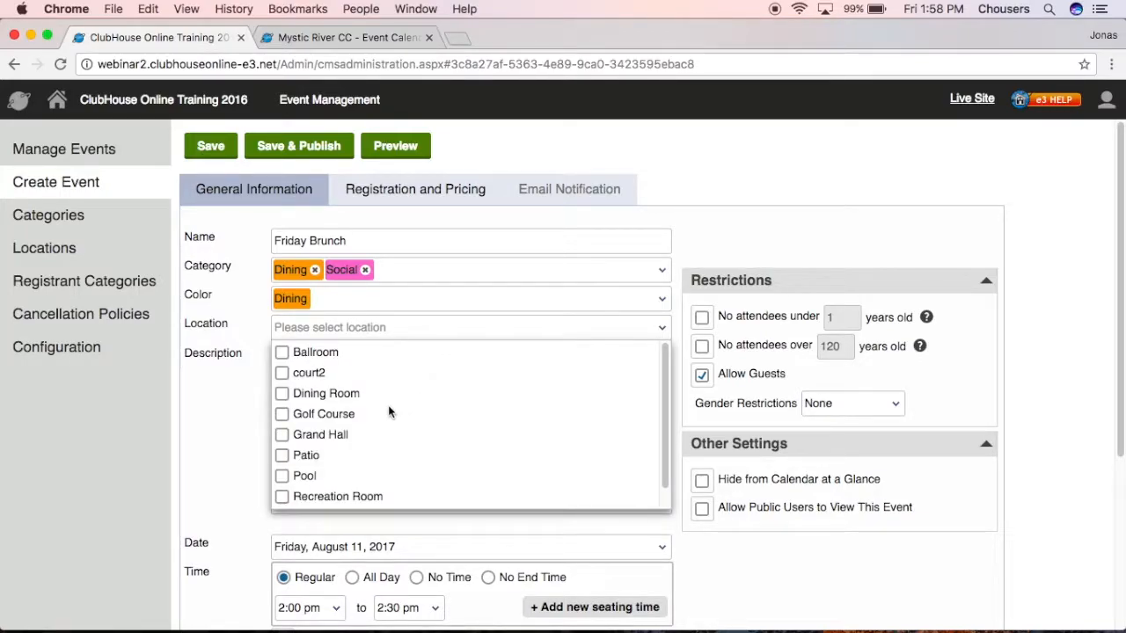
click(282, 395)
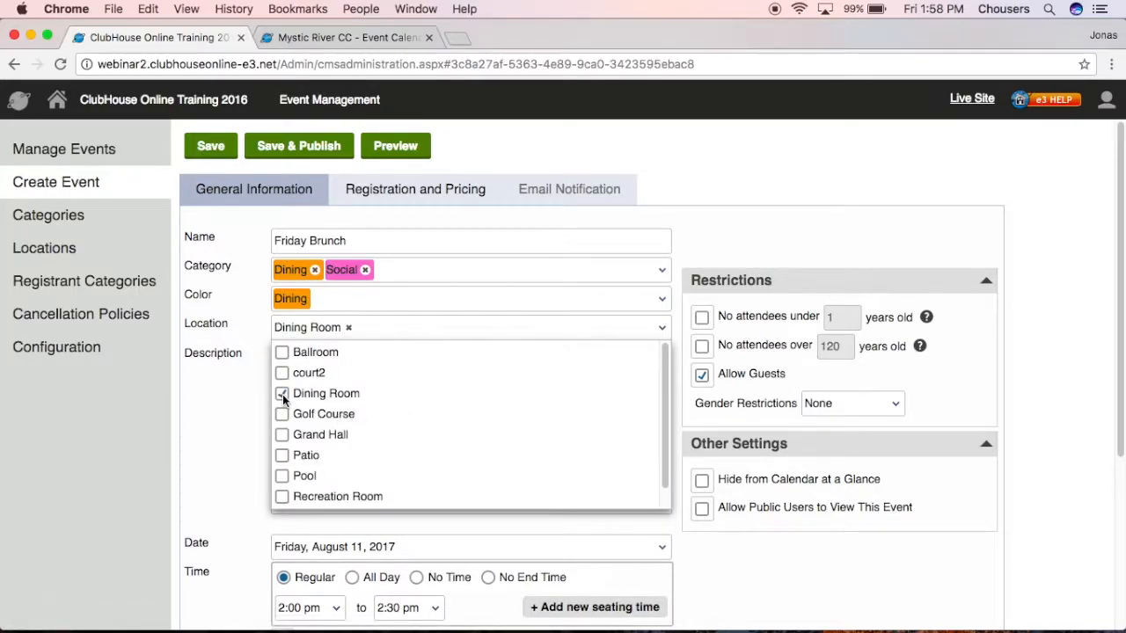
click(282, 456)
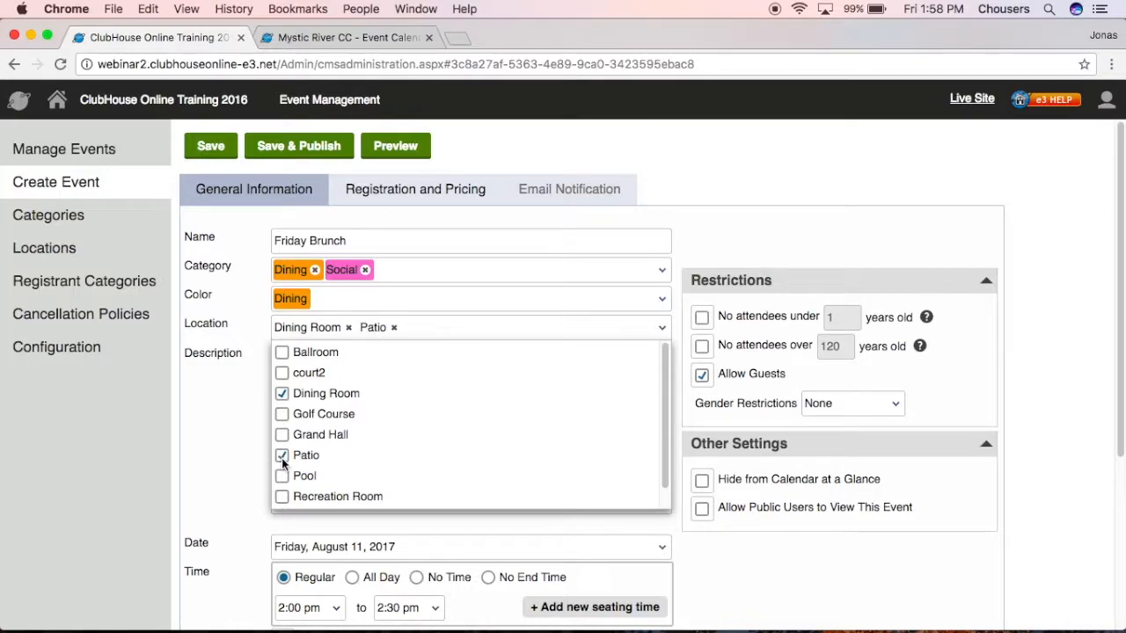
click(235, 415)
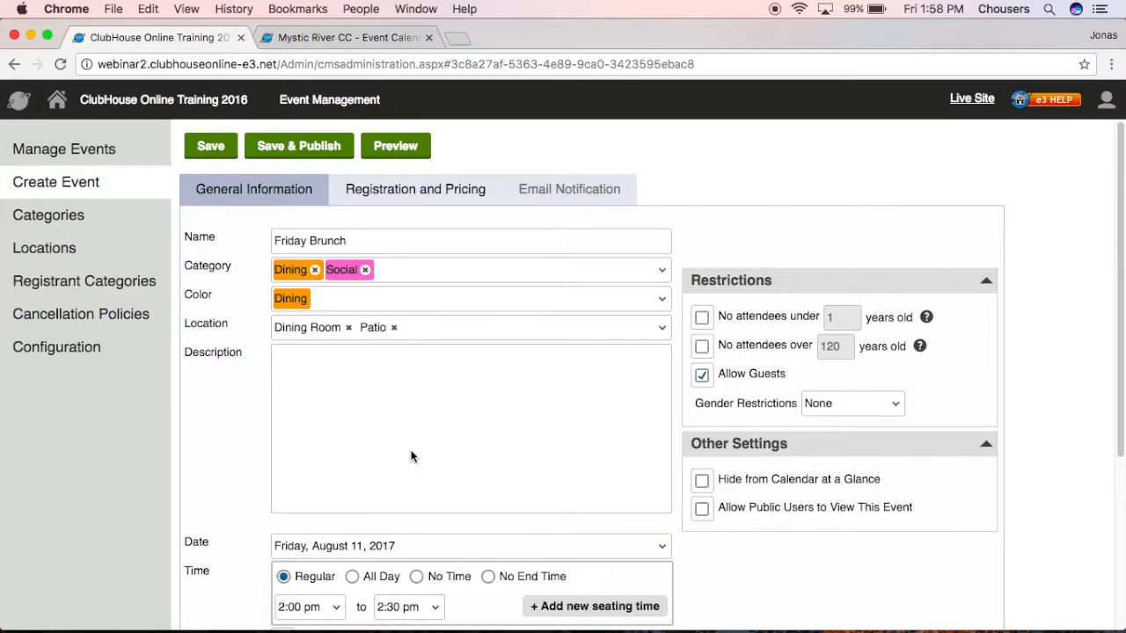
click(433, 451)
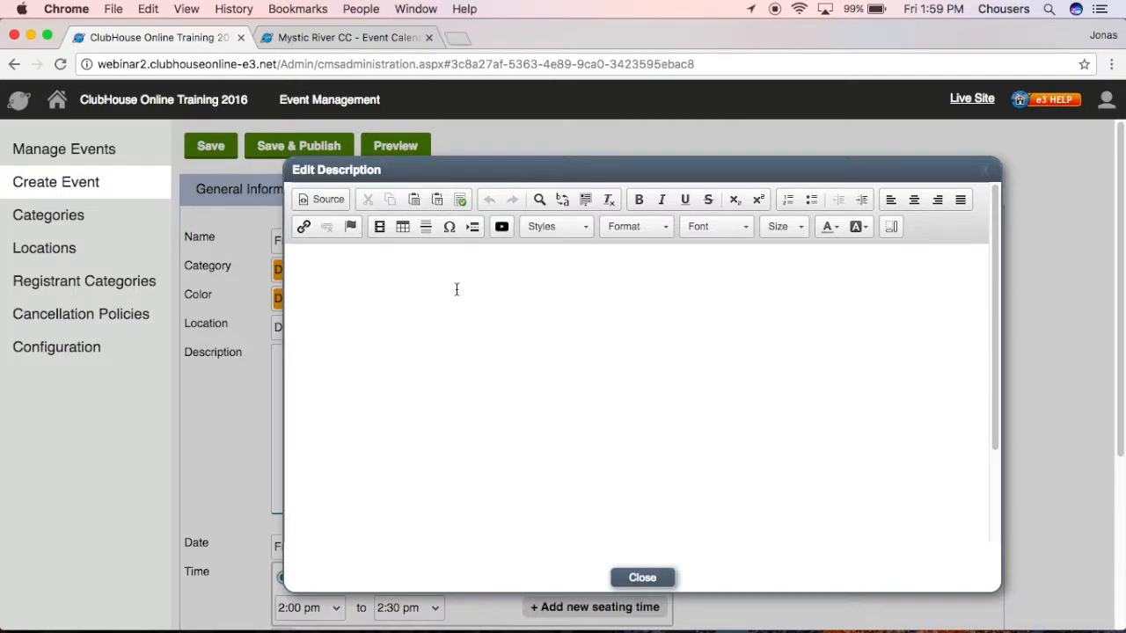
Write the title 'Friday Brunch' and the line 'Please join us for our Friday Brunch!'.
click(456, 289)
text(Friday Brunch)
text(Please joi)
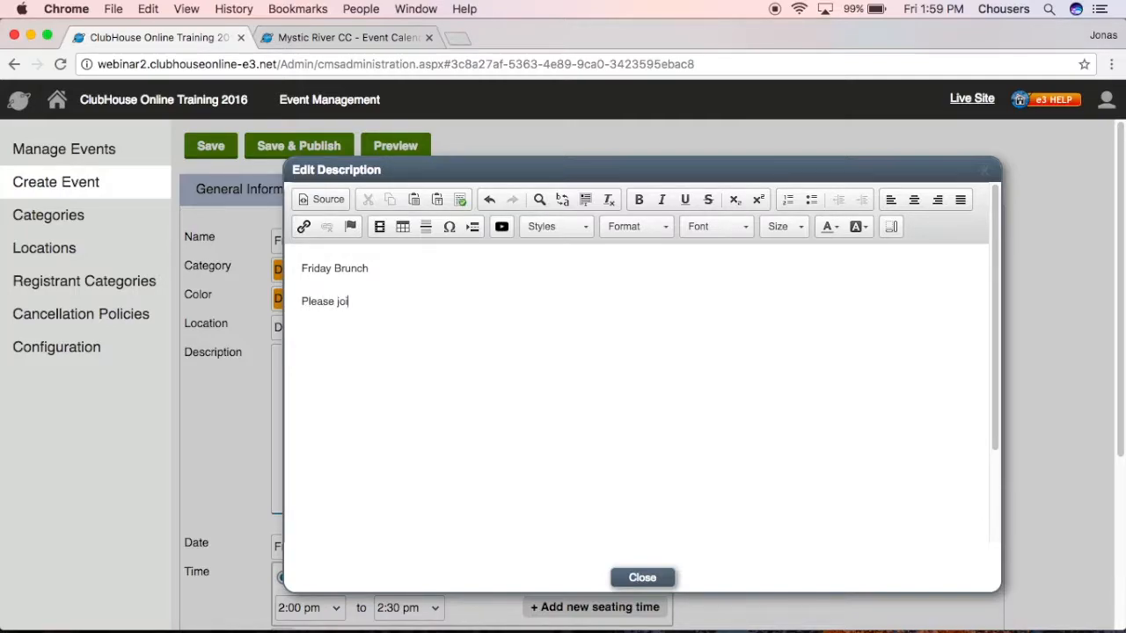
text(n us for our Friday Brunch!)
key(Return)
Insert the toast image from the Calendar media library below the invitation line.
click(379, 228)
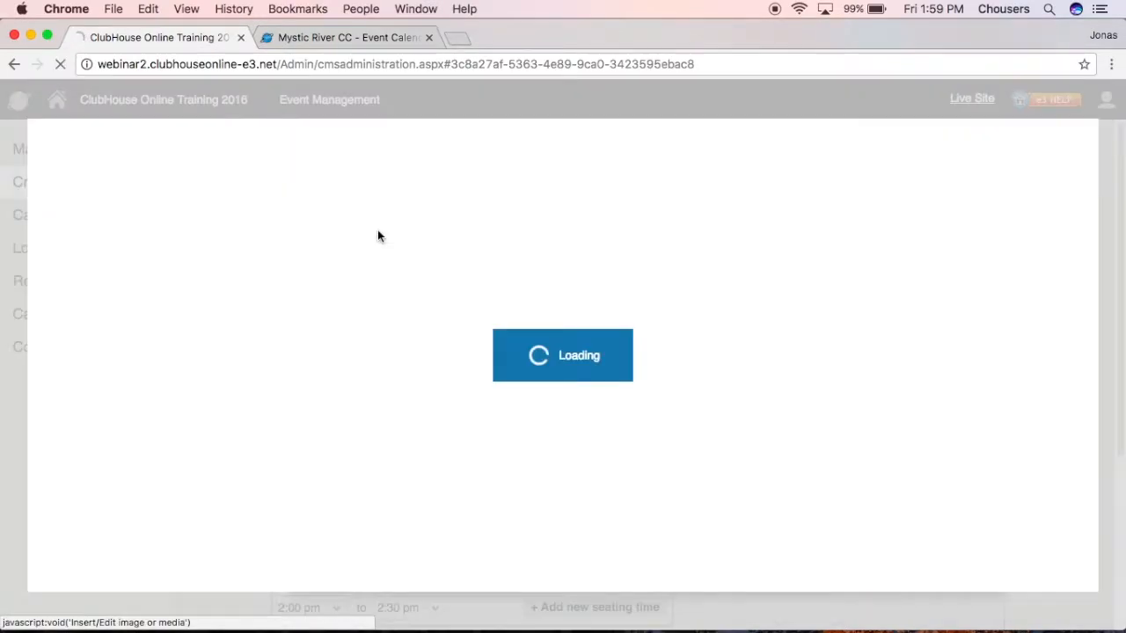
click(201, 192)
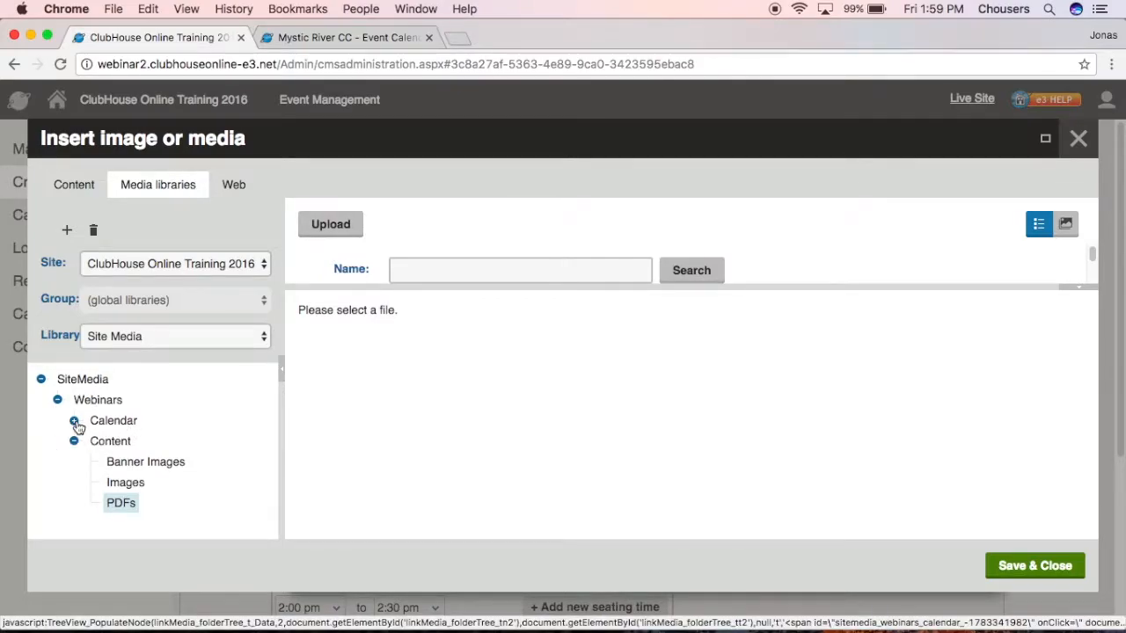
click(75, 421)
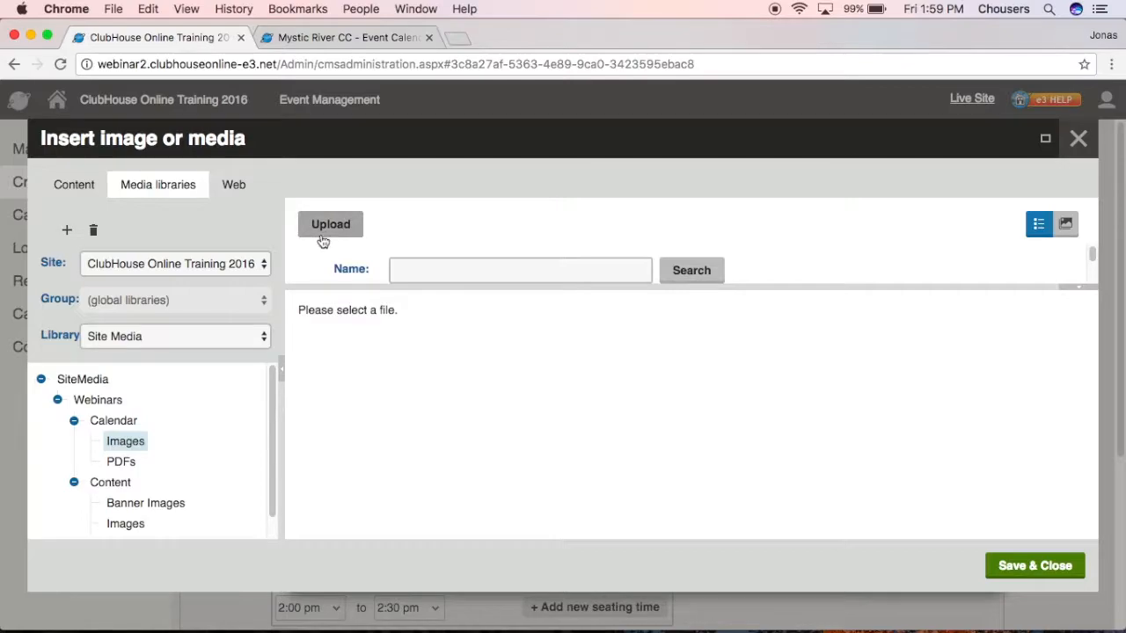
click(457, 259)
scroll(459, 263, down, 1)
scroll(458, 262, down, 2)
scroll(458, 263, up, 3)
text(toast)
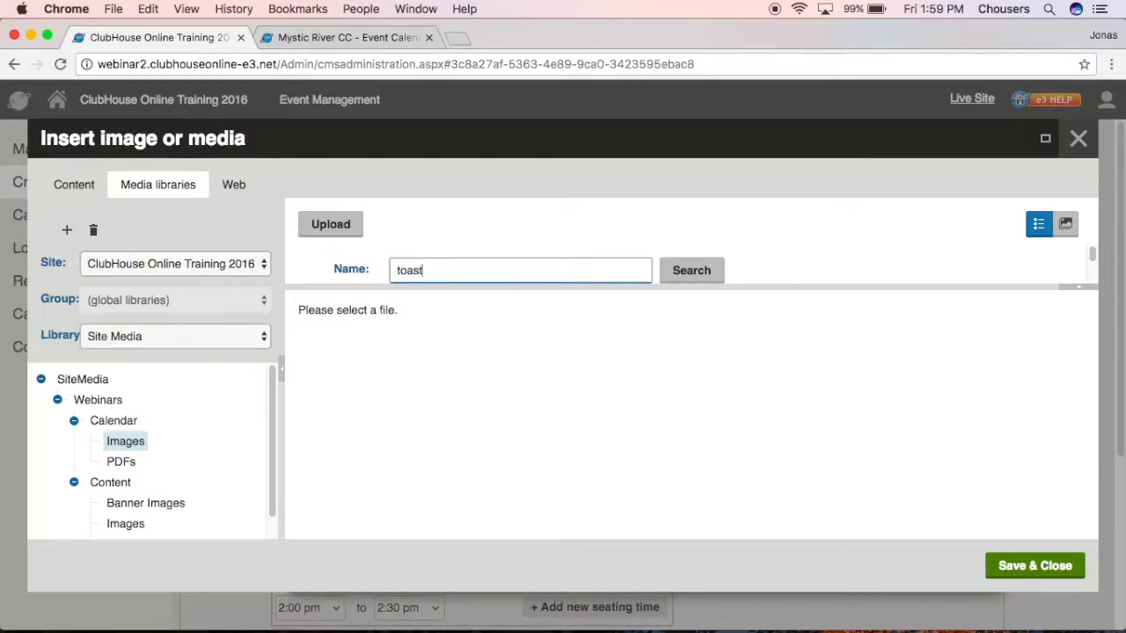
click(704, 270)
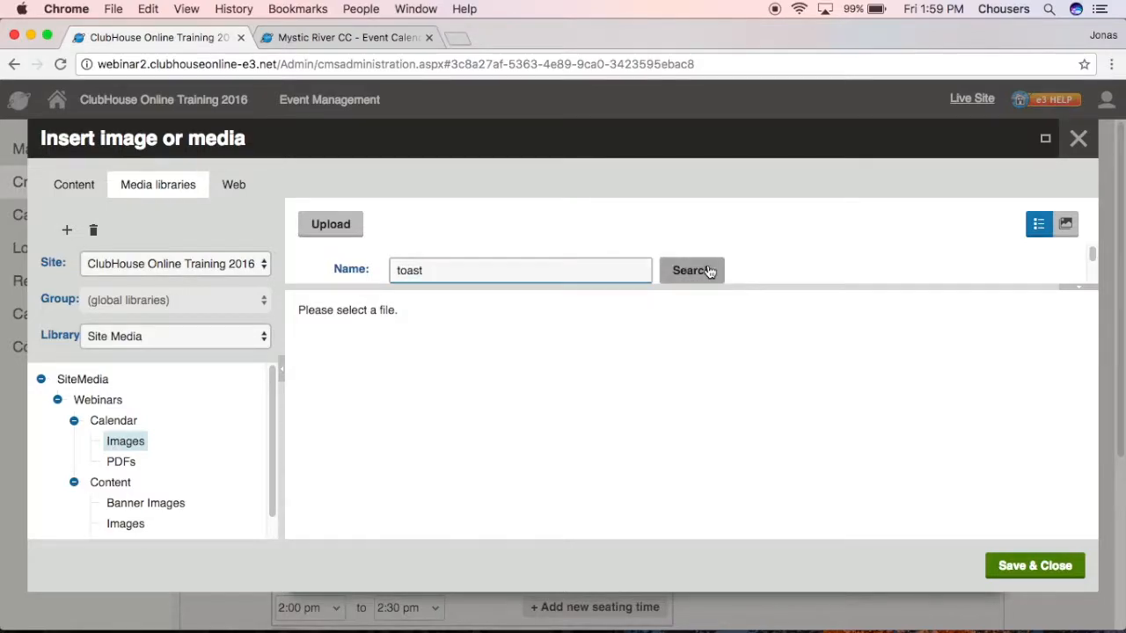
scroll(788, 270, down, 1)
scroll(788, 272, down, 2)
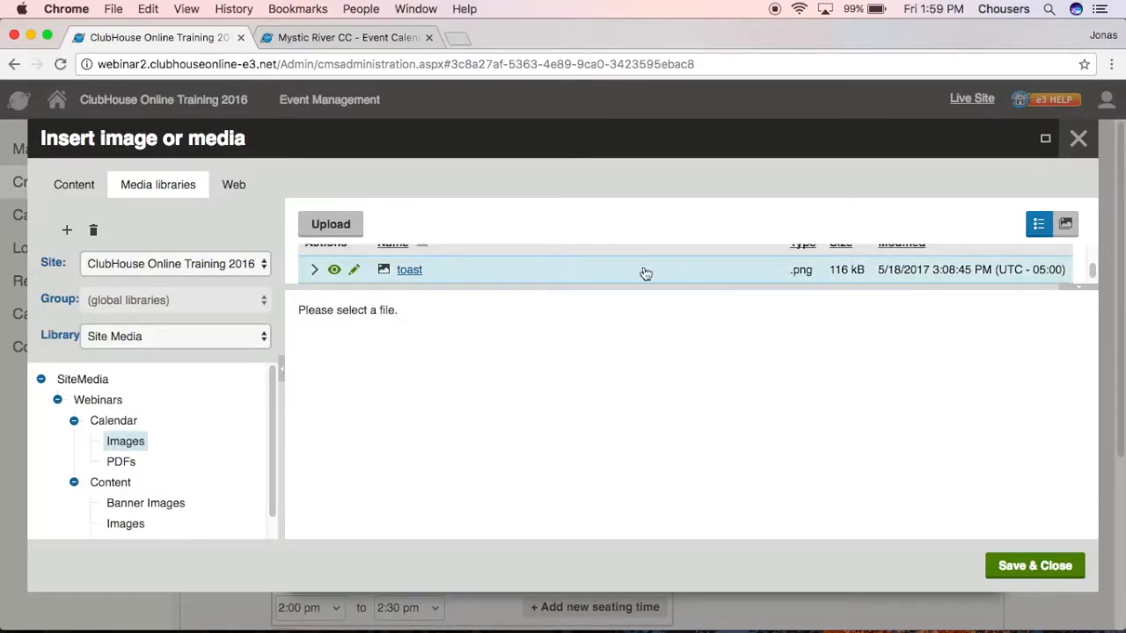
click(576, 272)
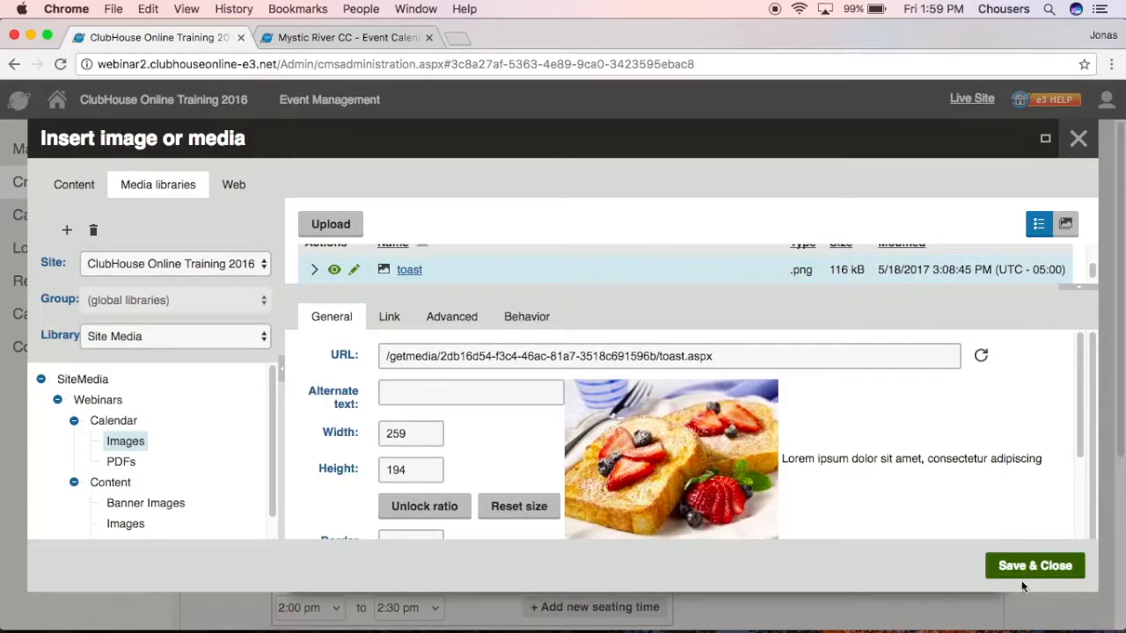
click(1042, 566)
key(Return)
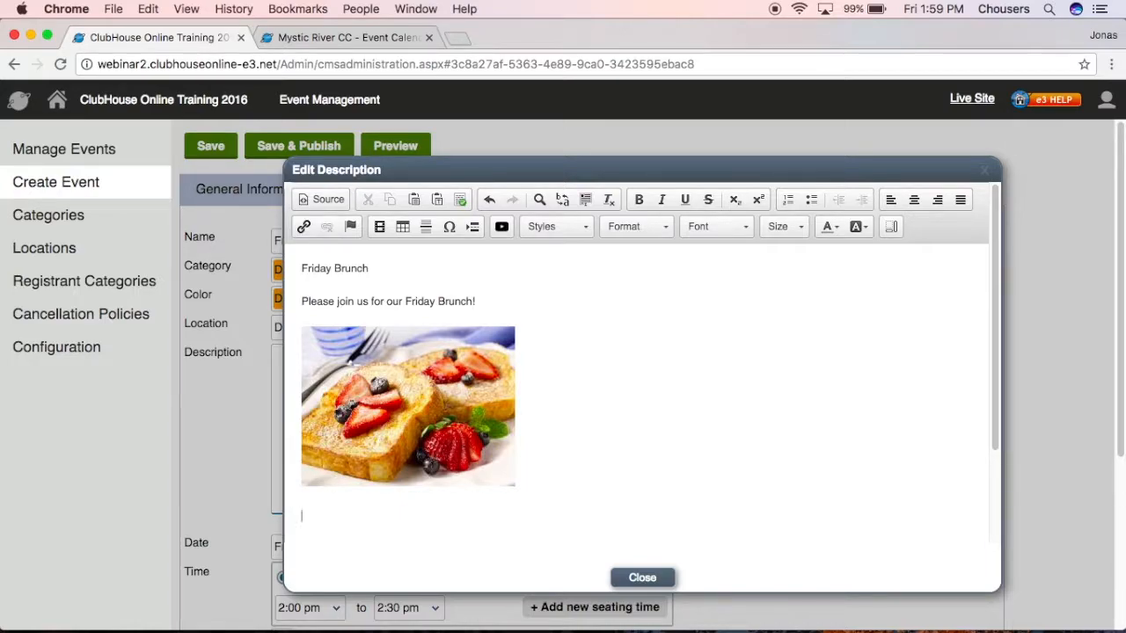
Add a 'Brunch Menu' line linked to the Brunch_Menu PDF, opening in a new window (_blank).
text(Brunch Menu)
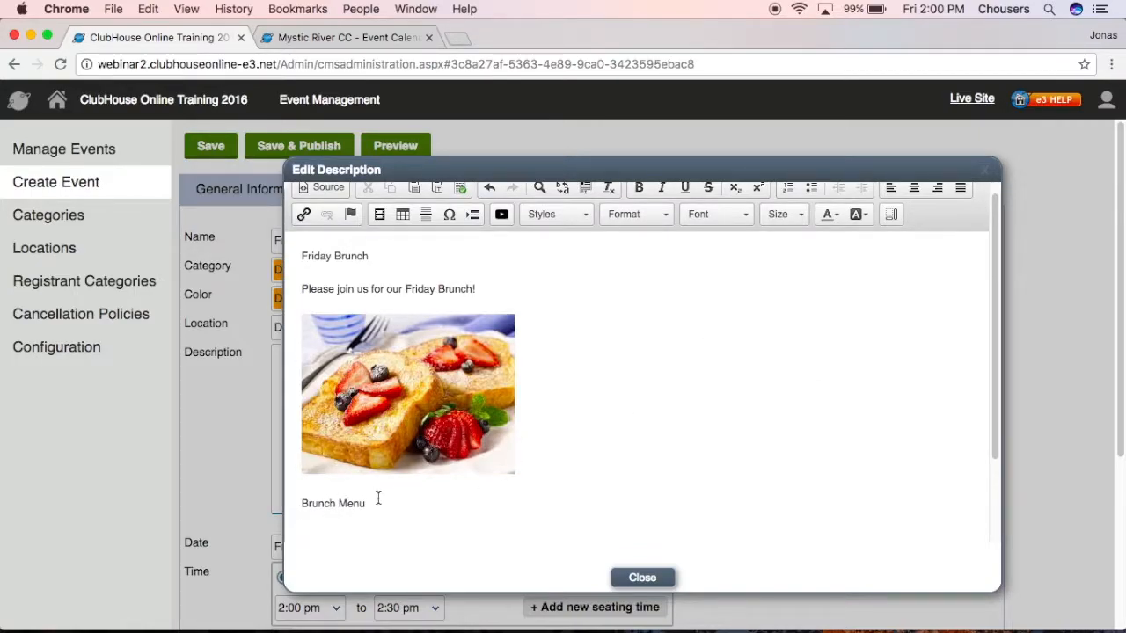
drag(373, 503, 295, 503)
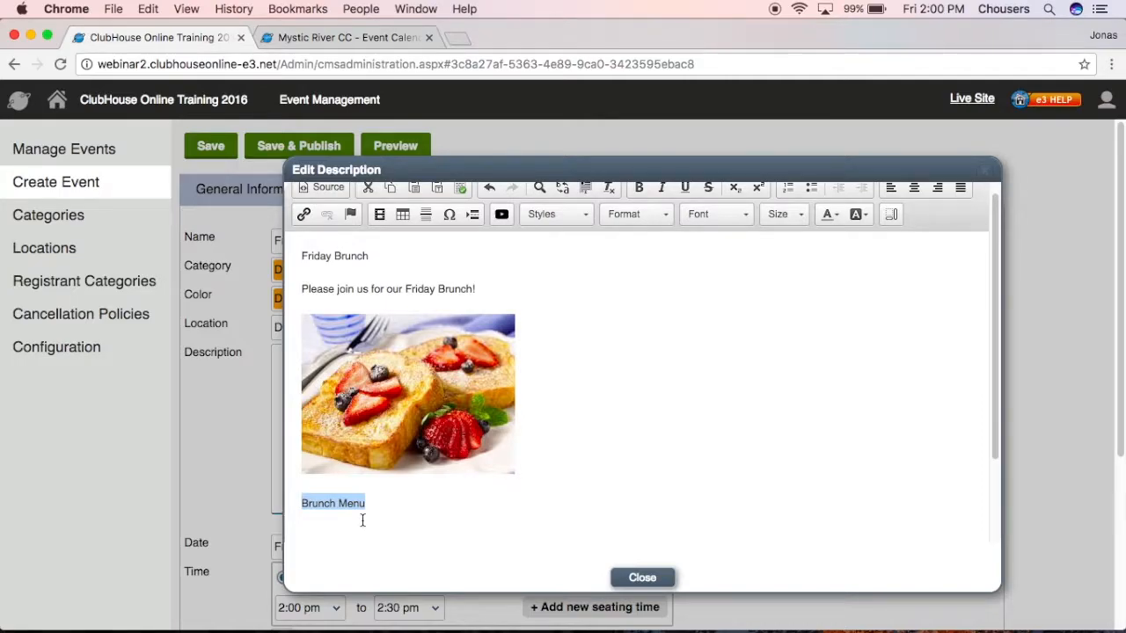
click(302, 216)
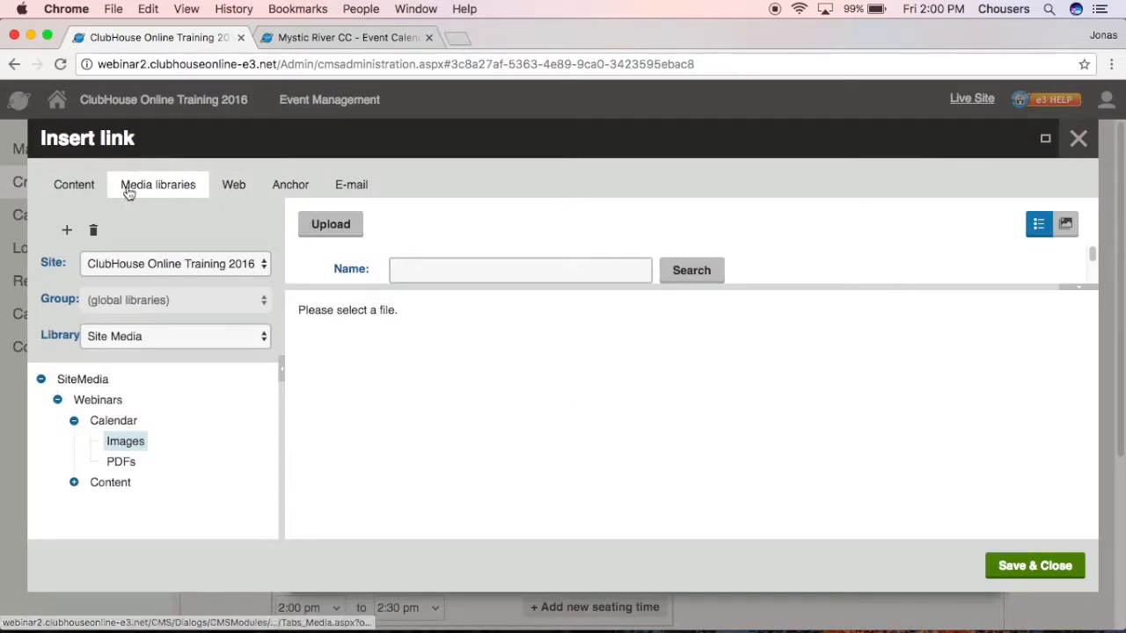
click(120, 462)
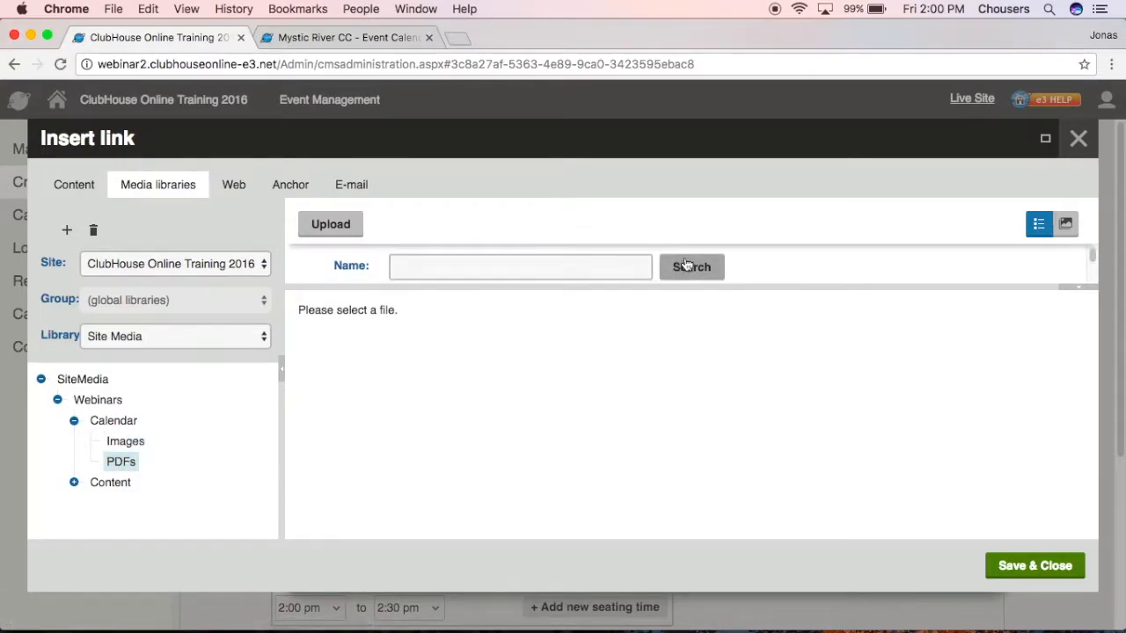
click(536, 267)
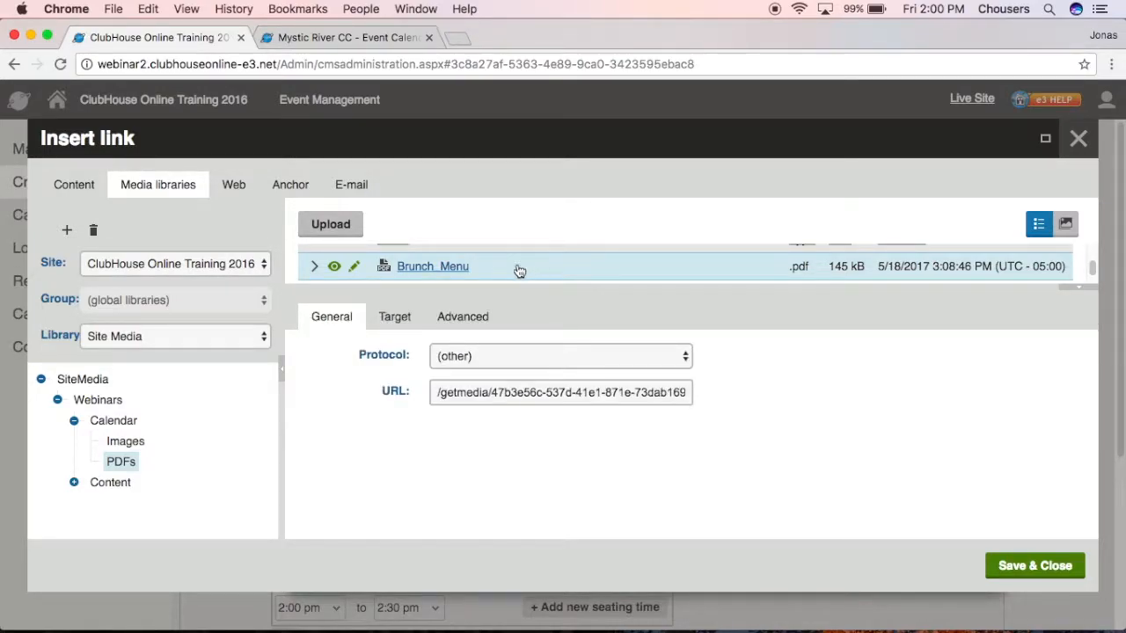
click(391, 326)
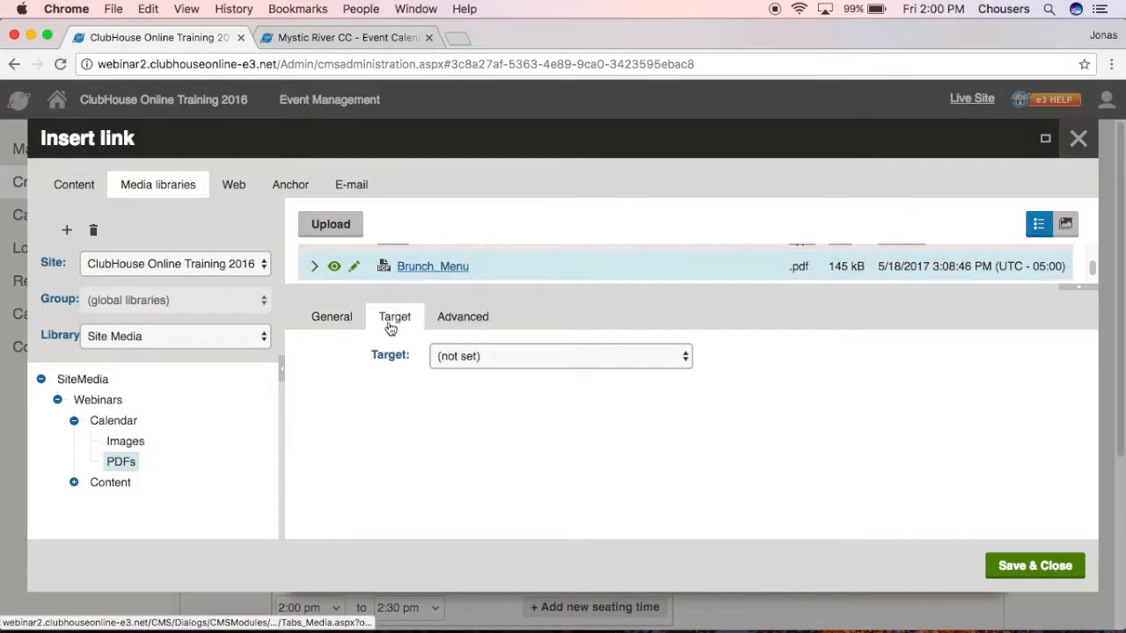
click(476, 356)
click(496, 393)
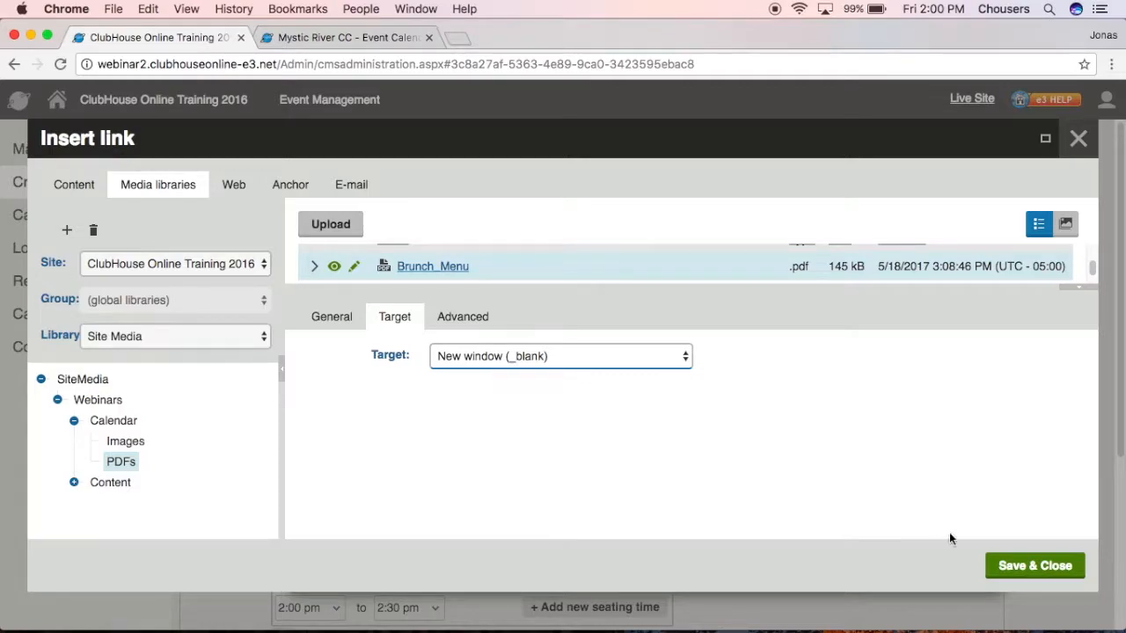
click(1002, 570)
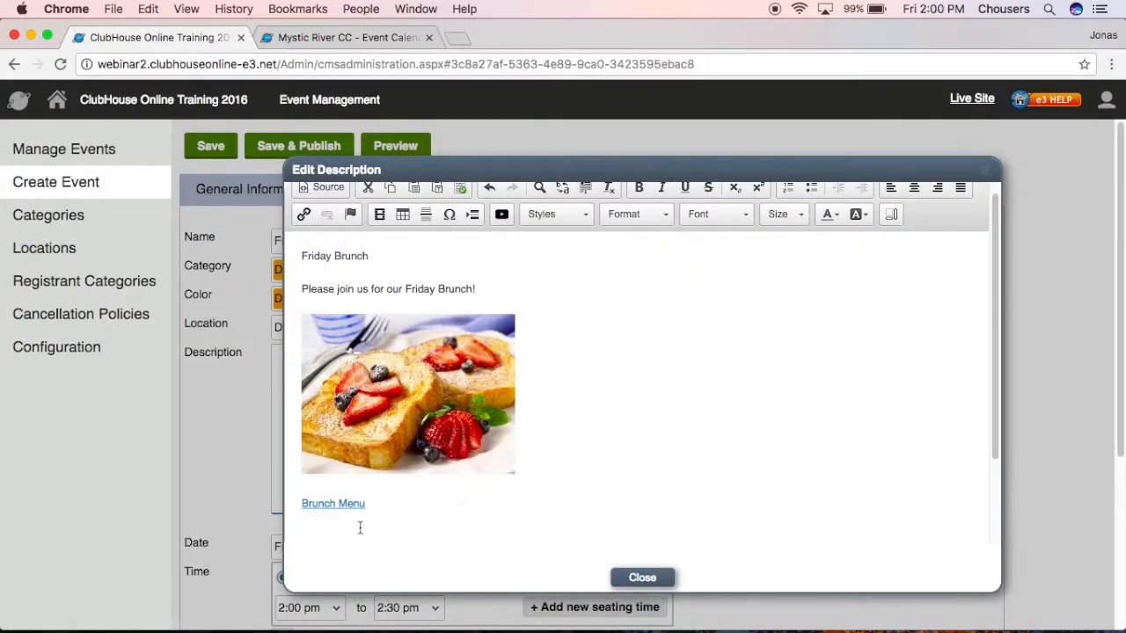
click(321, 503)
Type the line 'For any inquires, please contact the club' and select 'contact'.
click(373, 543)
text(For any inquires, please contat the clu)
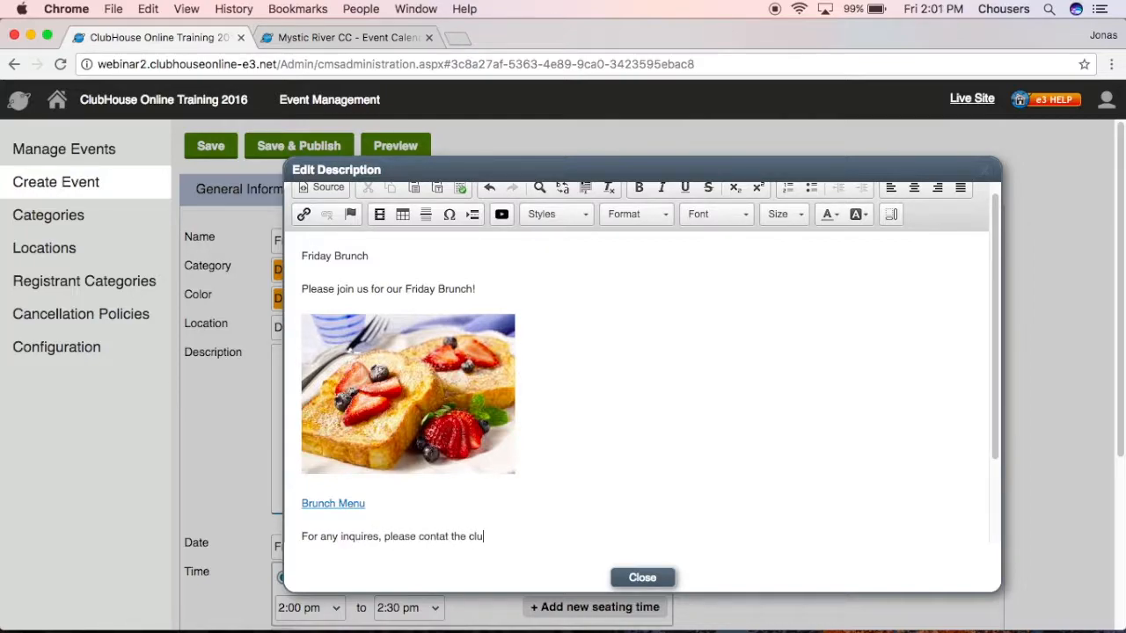
text(b)
click(446, 535)
text(c)
drag(454, 535, 420, 419)
scroll(671, 437, up, 5)
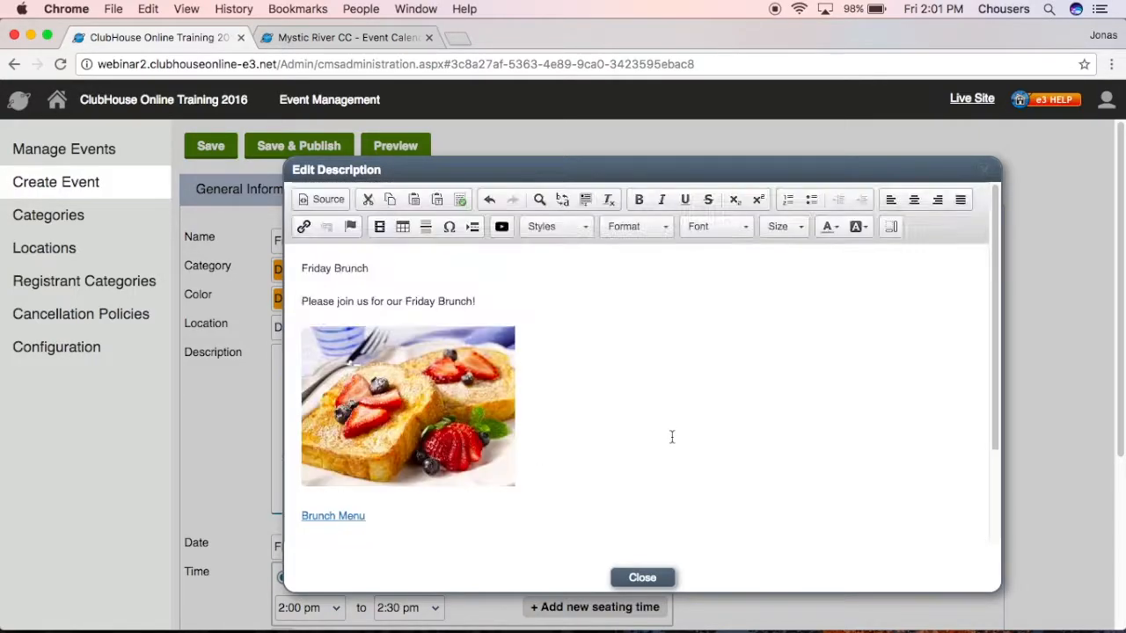
Link 'contact' as an e-mail to the club's events address with subject 'Friday Brunch'.
click(304, 231)
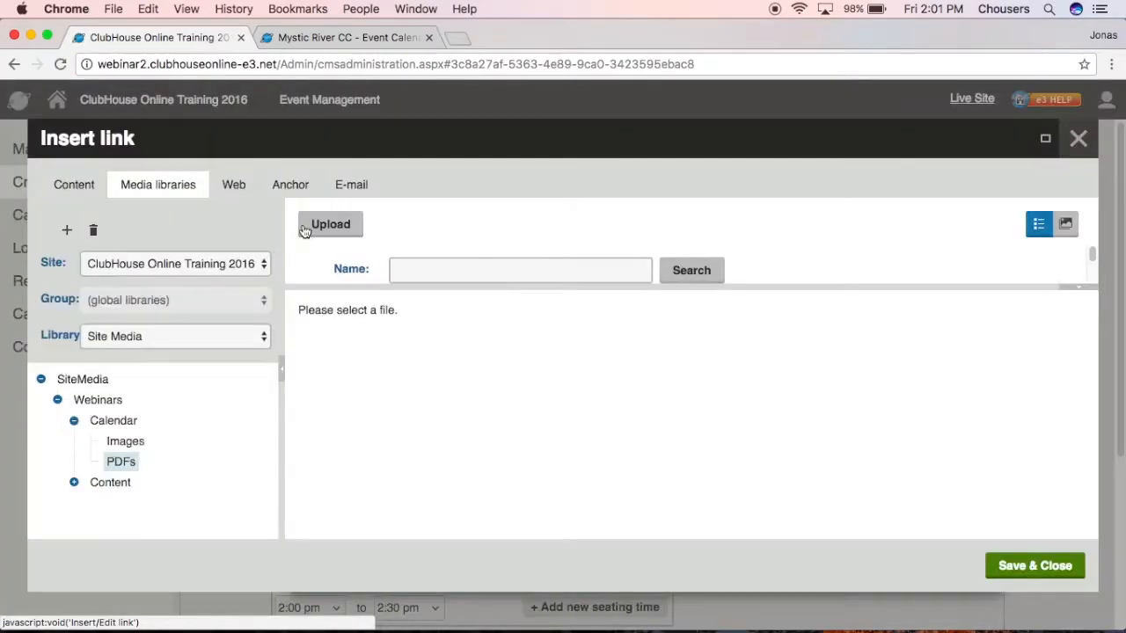
click(339, 183)
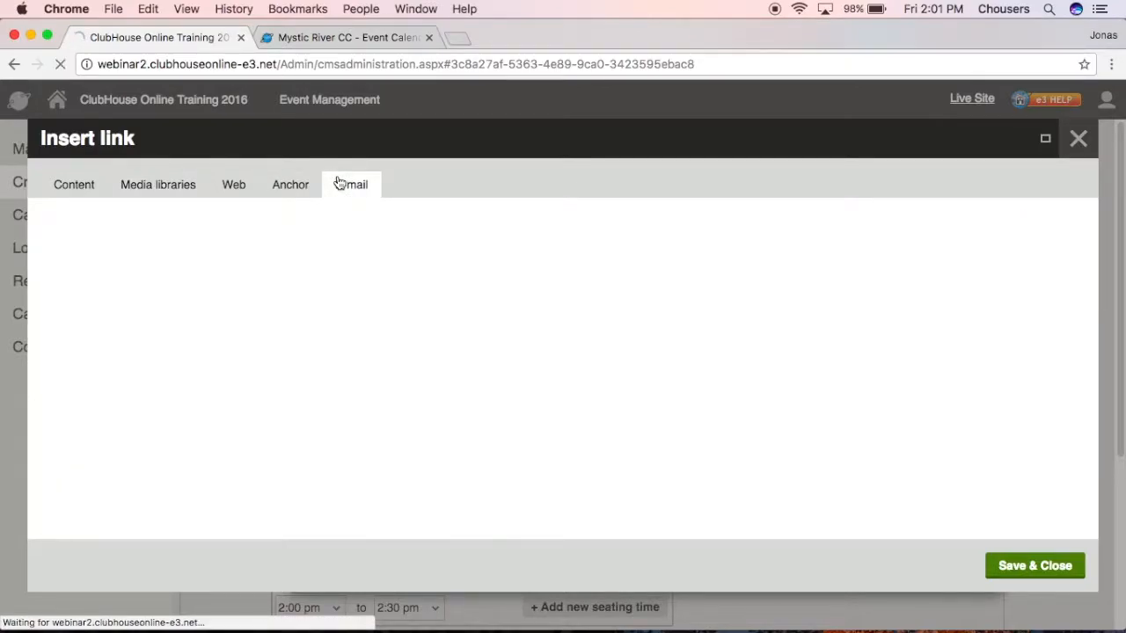
click(343, 223)
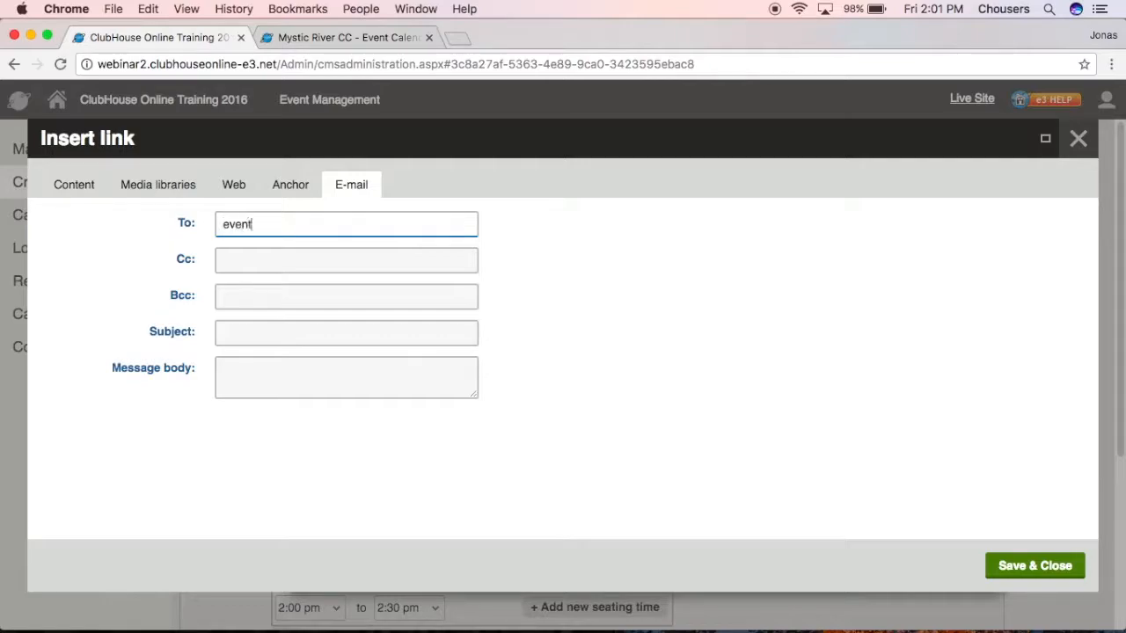
click(336, 331)
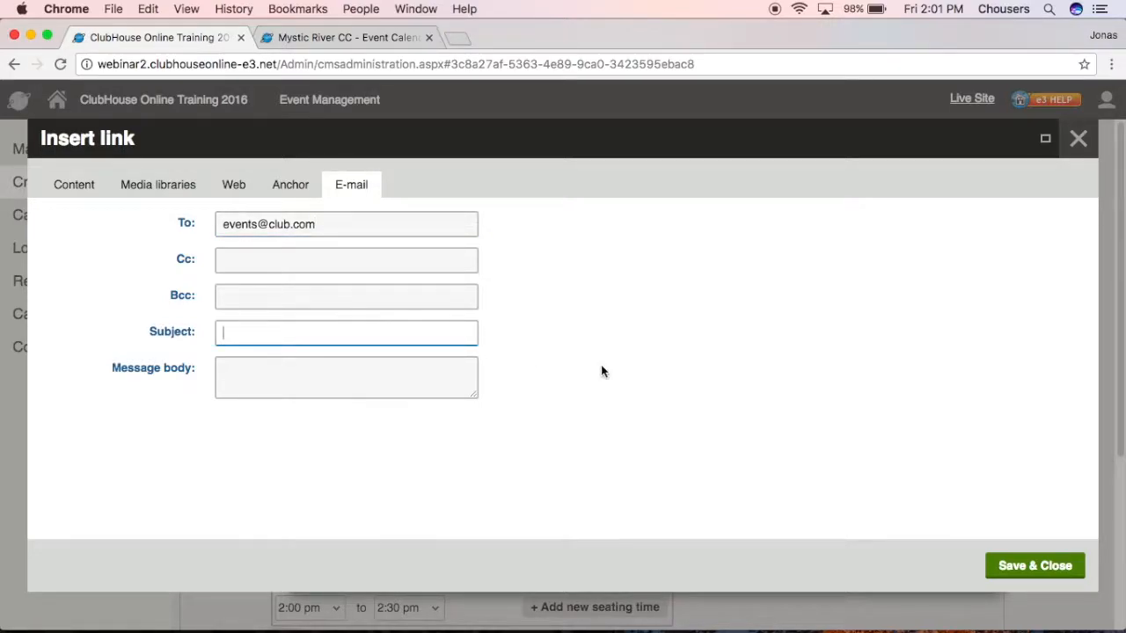
text(Friday Brunch)
click(1017, 568)
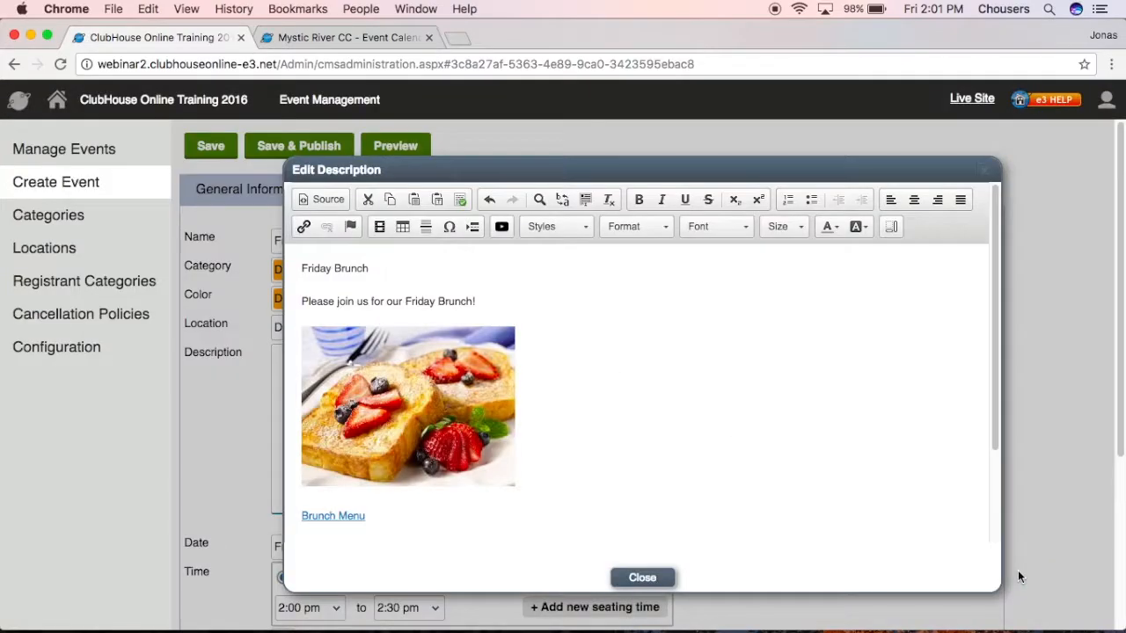
Make the title Heading 1 and the invitation Heading 3, centre the description, and close the editor.
click(380, 269)
drag(379, 270, 294, 268)
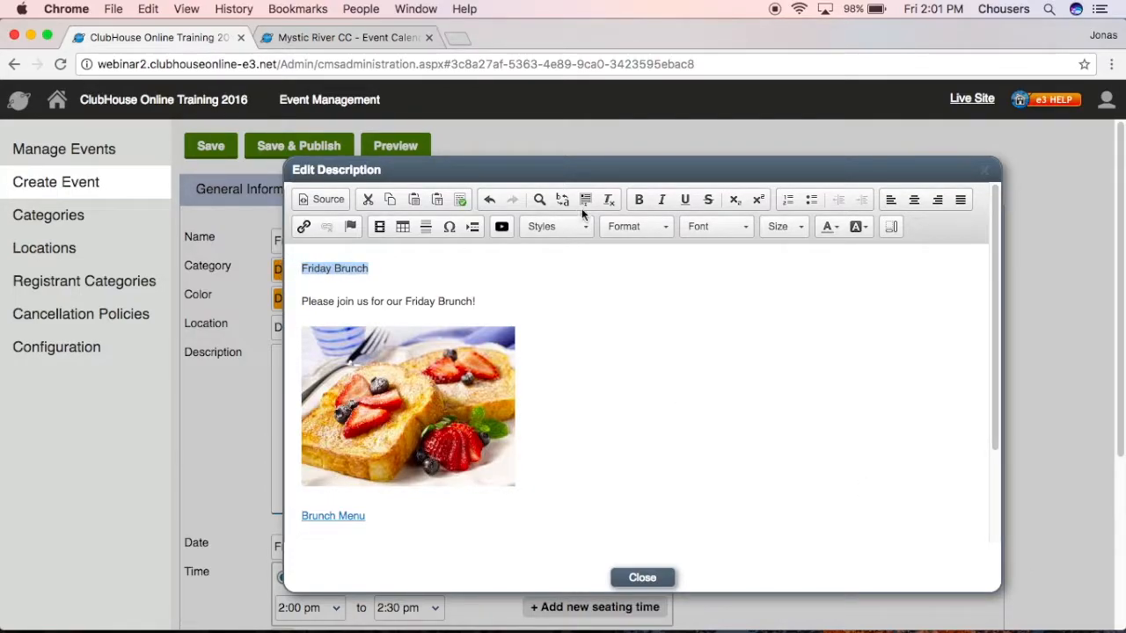
click(626, 226)
click(642, 293)
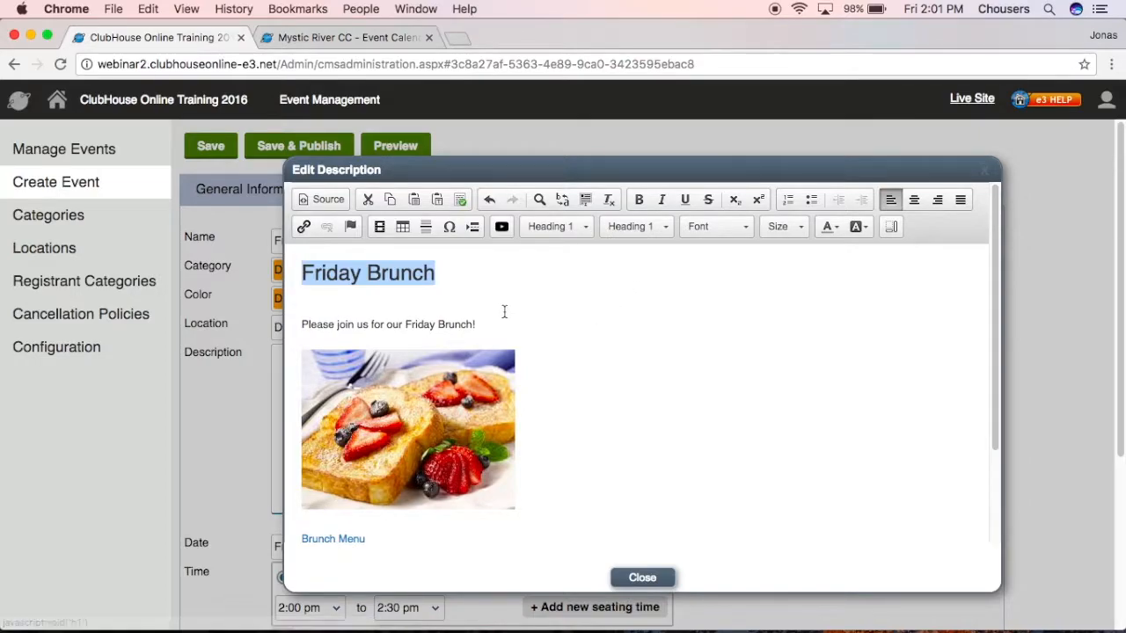
drag(492, 324, 280, 320)
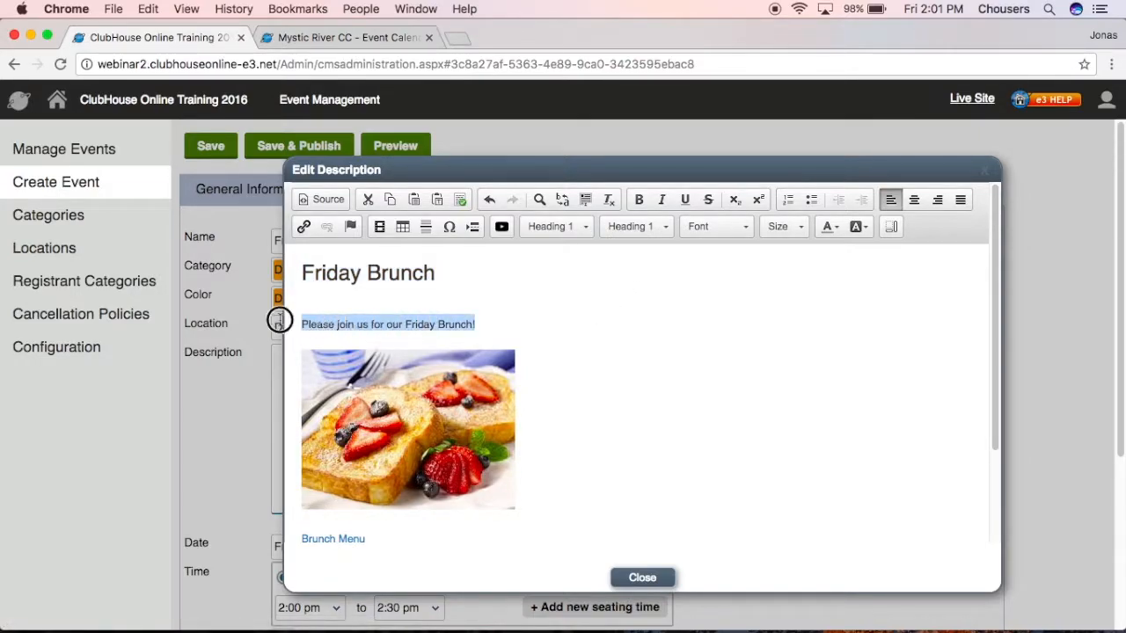
click(639, 227)
click(638, 343)
scroll(631, 343, down, 4)
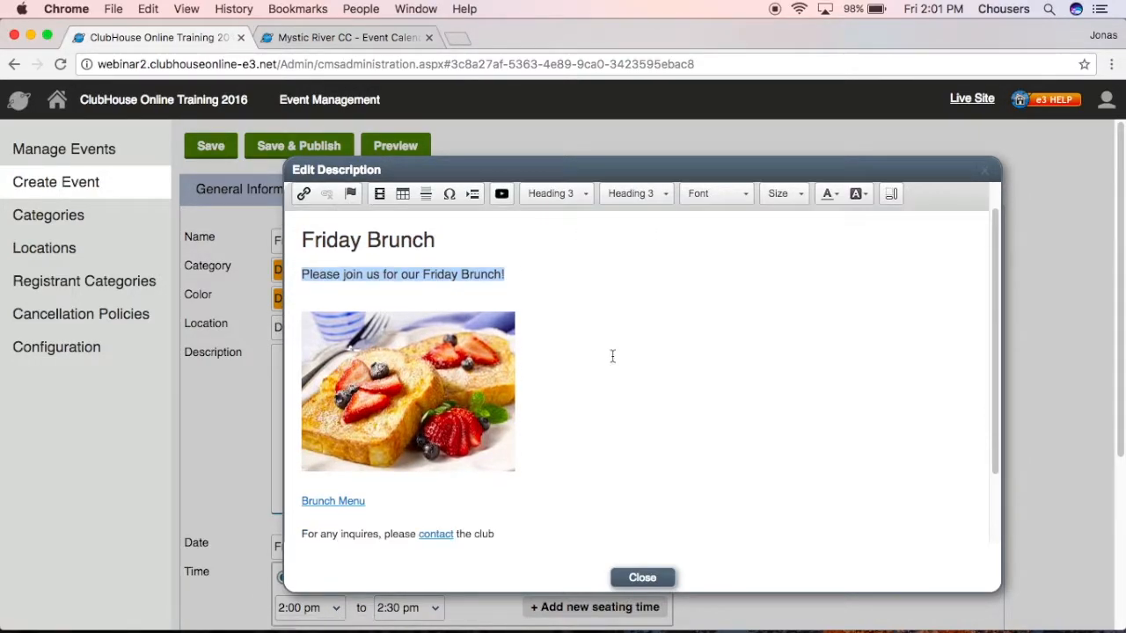
drag(535, 460, 292, 269)
click(914, 201)
click(887, 317)
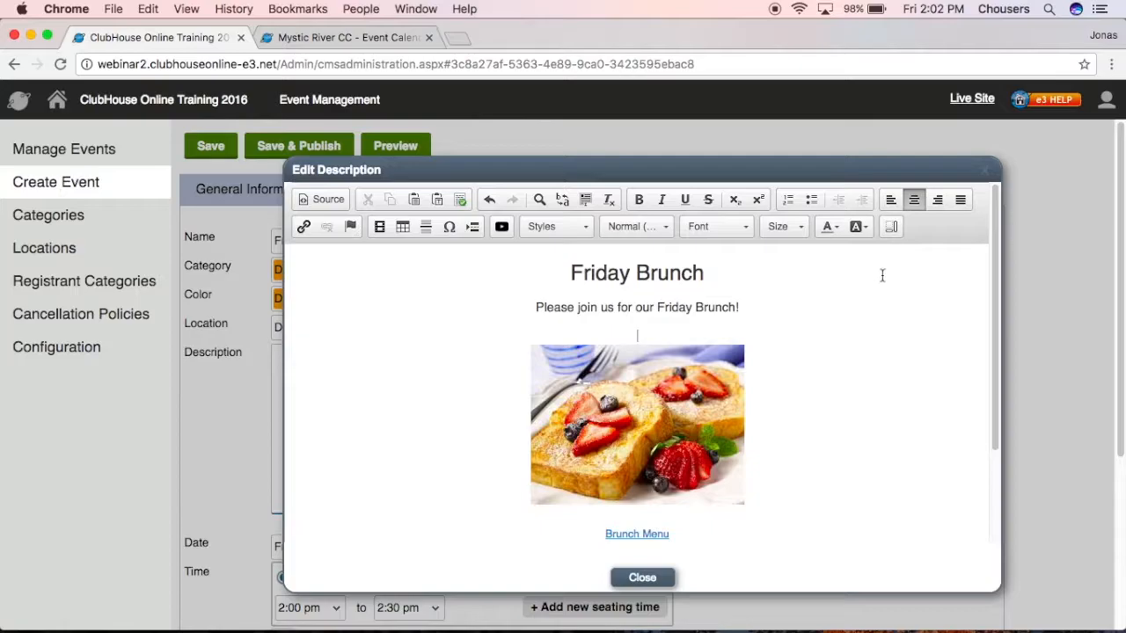
click(635, 584)
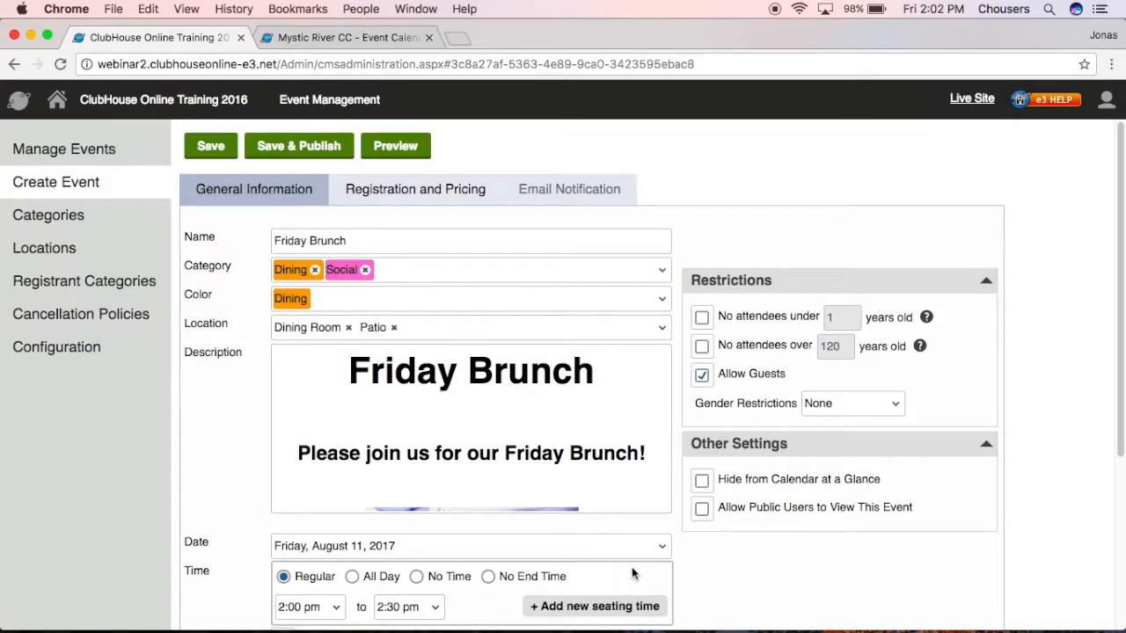
Date the event Friday, August 18, 2017 and make it All Day.
scroll(631, 573, down, 2)
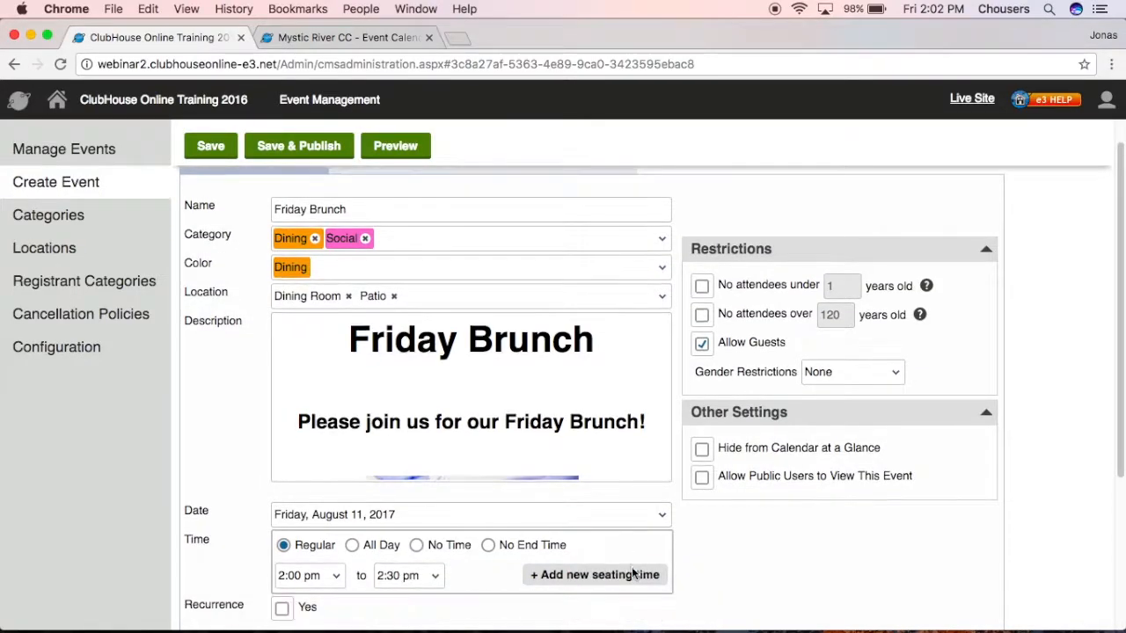
click(660, 464)
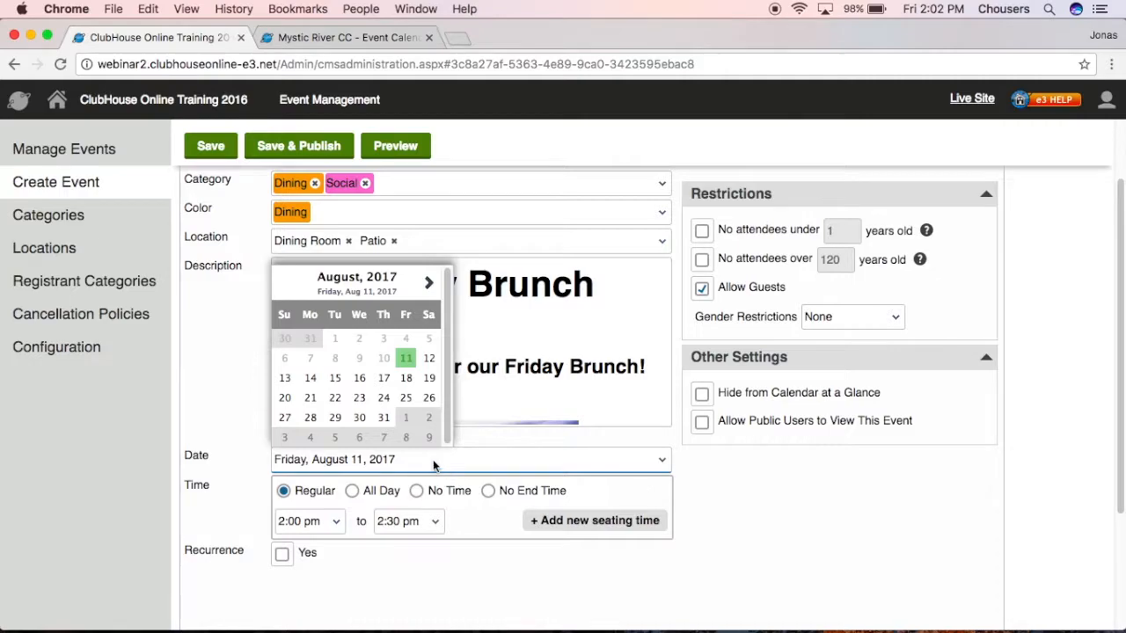
click(406, 379)
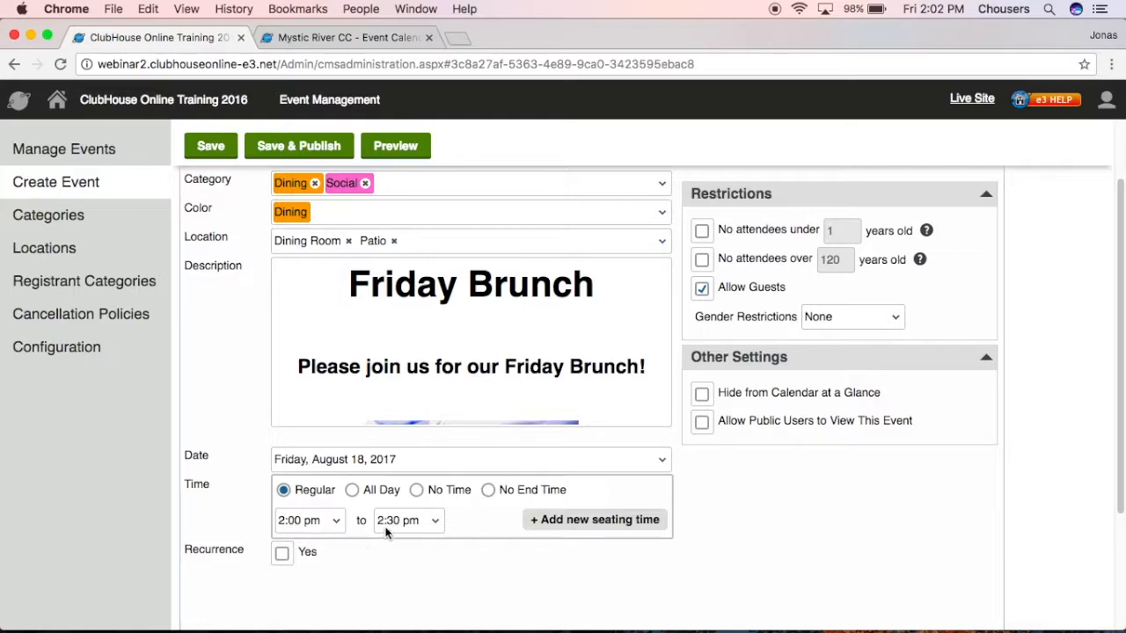
click(352, 494)
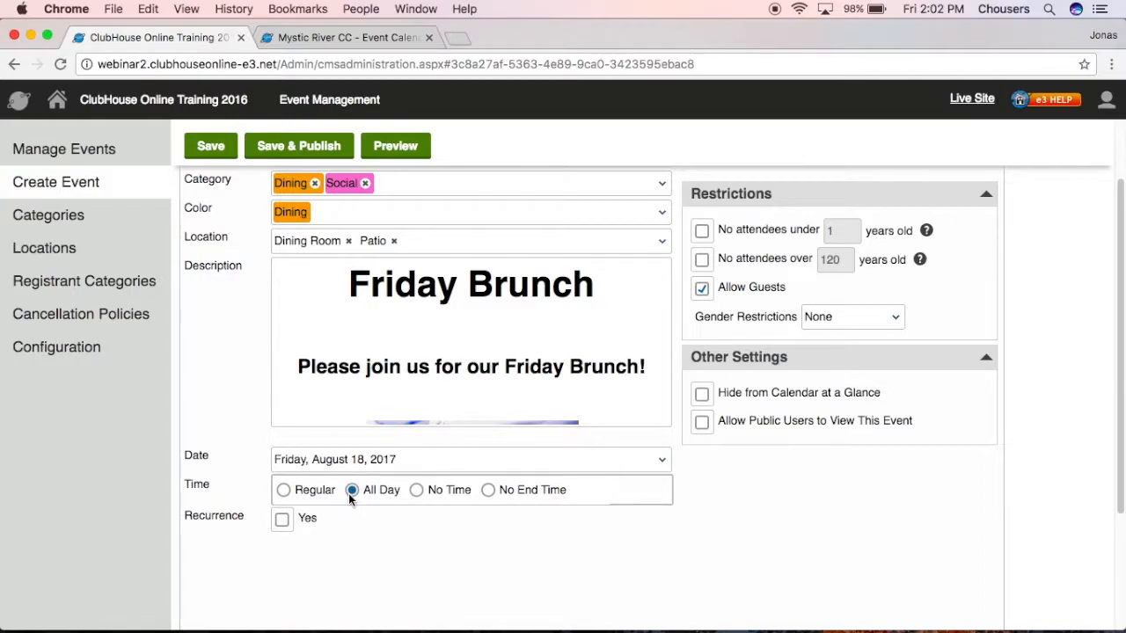
Turn on Event Times on the member Event Calendar.
click(377, 41)
scroll(158, 410, down, 10)
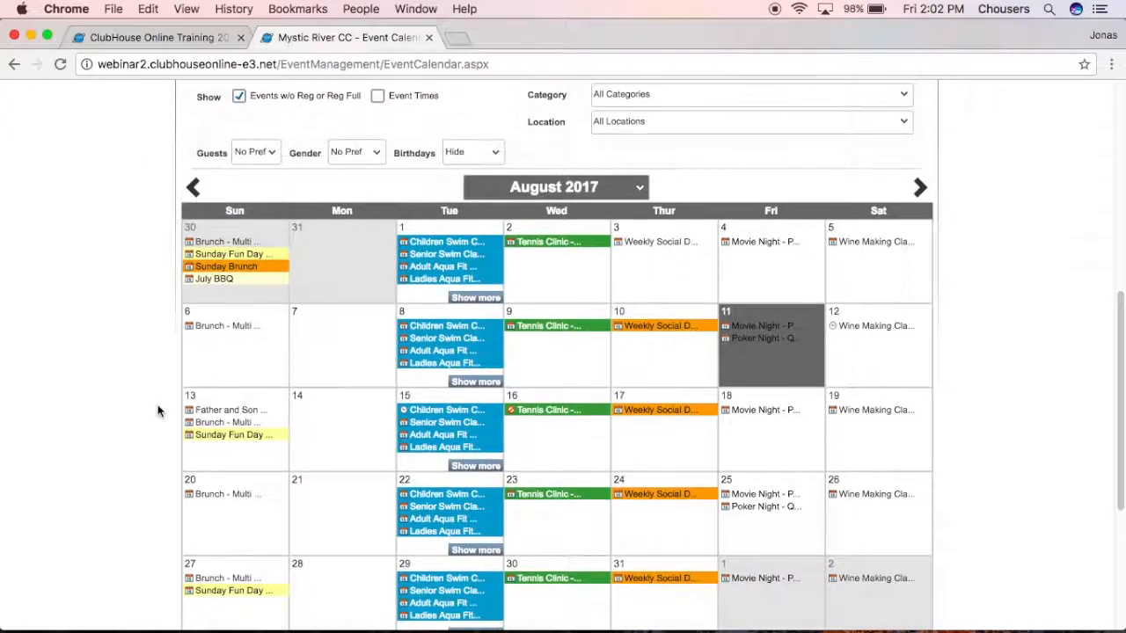
click(377, 96)
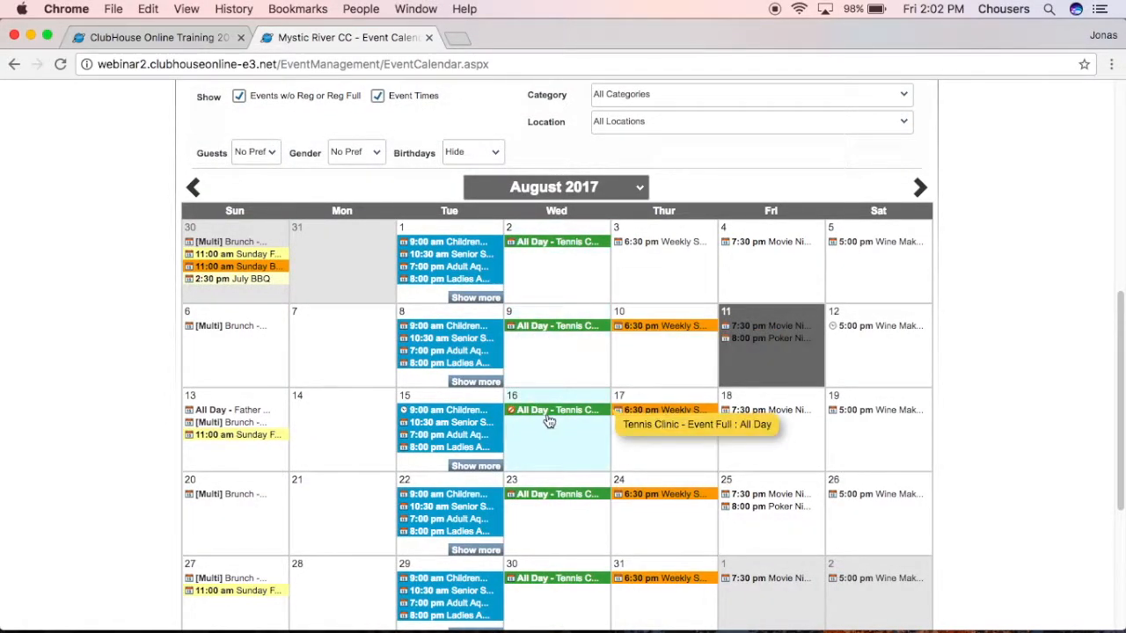
Set the Friday Brunch time to No End Time, starting at 2:00 pm.
click(132, 39)
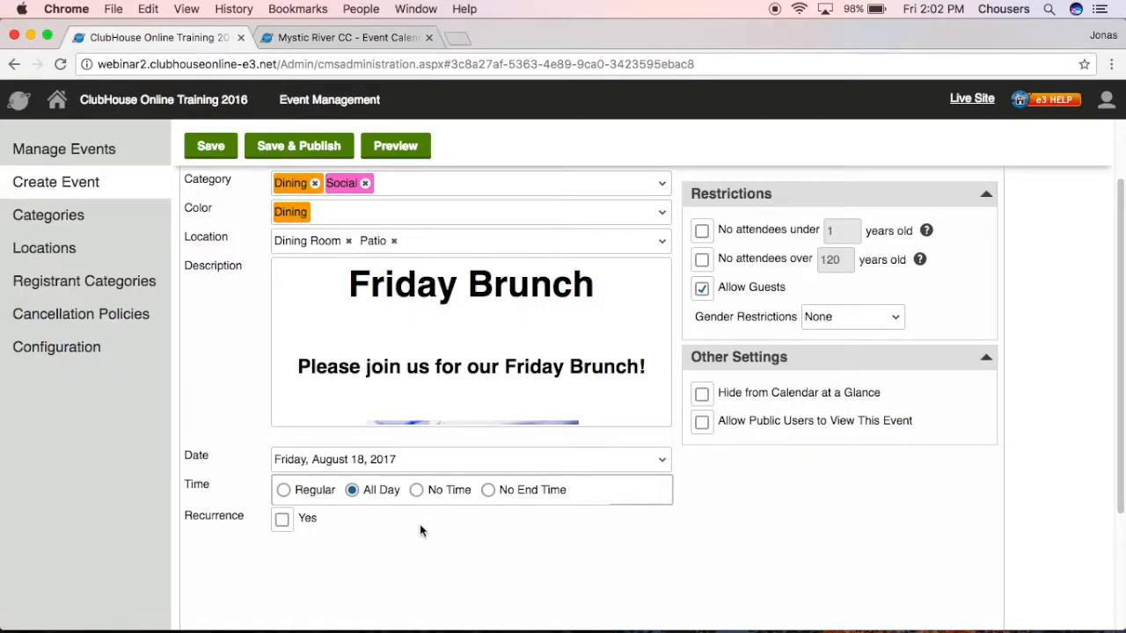
click(416, 490)
click(487, 491)
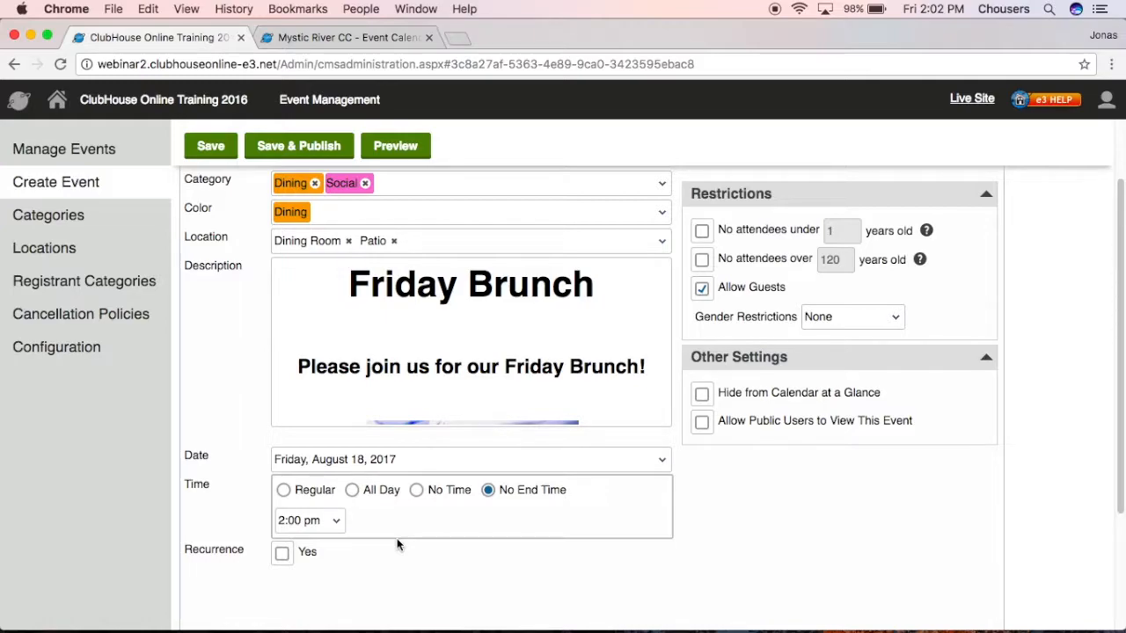
Switch the Friday Brunch time to Regular, running 10:00 am to 2:00 pm.
click(314, 494)
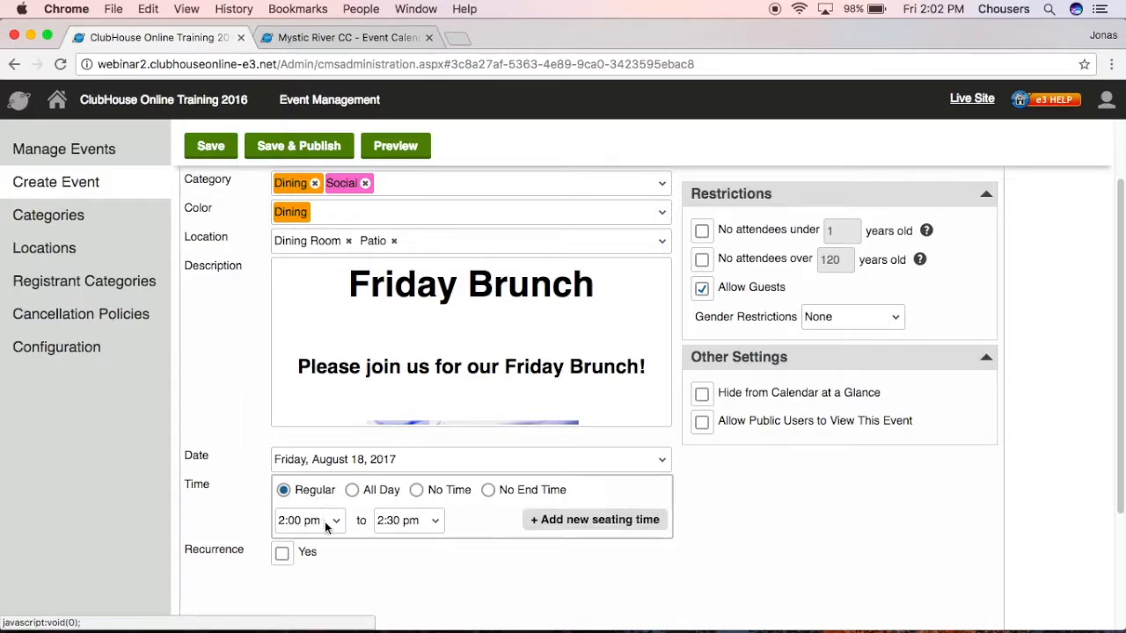
click(325, 522)
scroll(335, 484, up, 3)
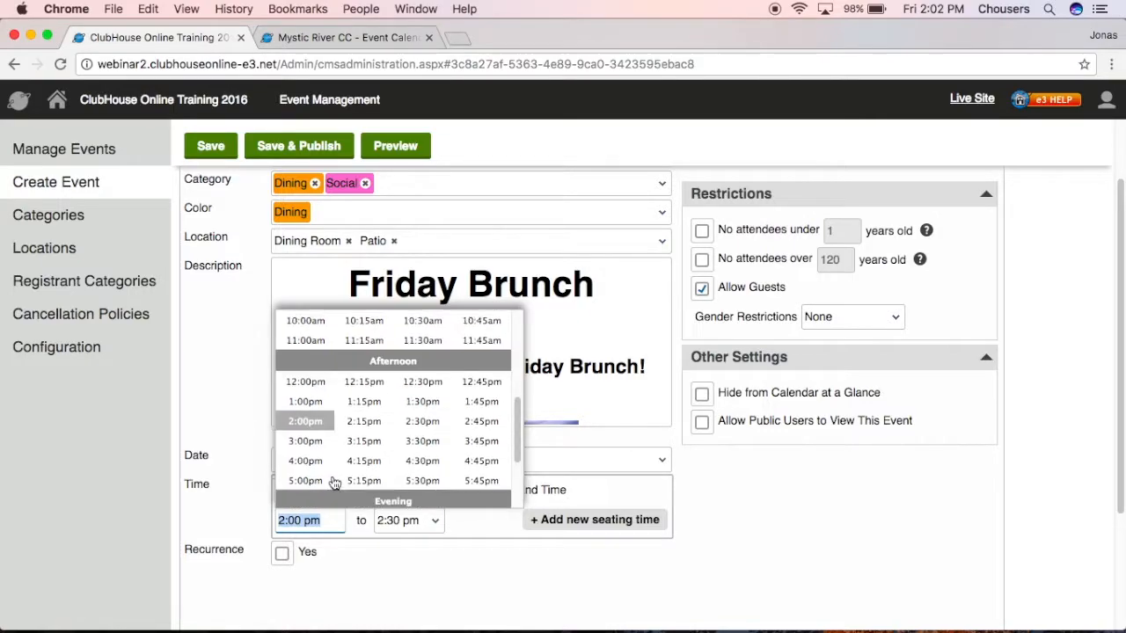
click(310, 323)
click(434, 524)
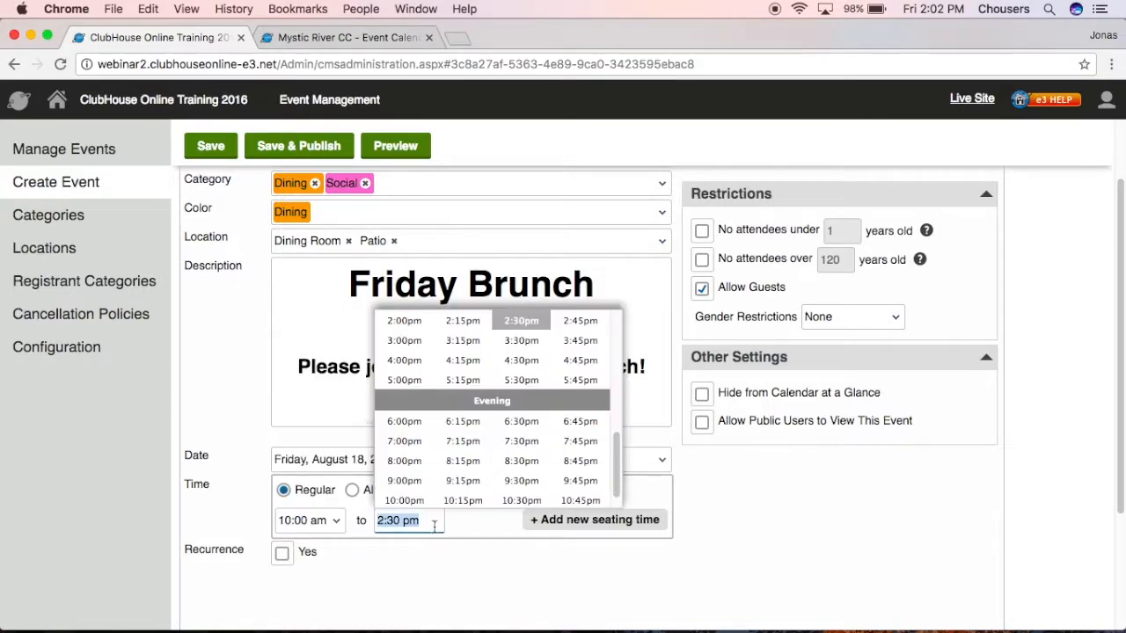
scroll(459, 461, up, 1)
click(411, 334)
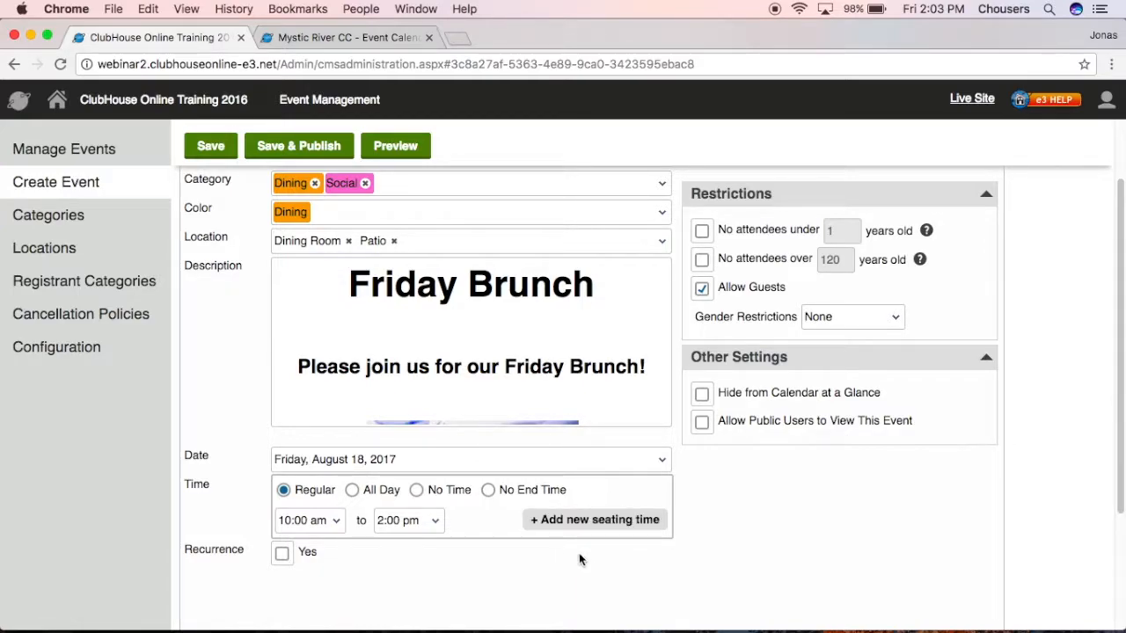
Turn on recurrence and try daily, weekly (every 2 weeks, Tuesday), monthly (first Friday) and yearly patterns.
click(281, 553)
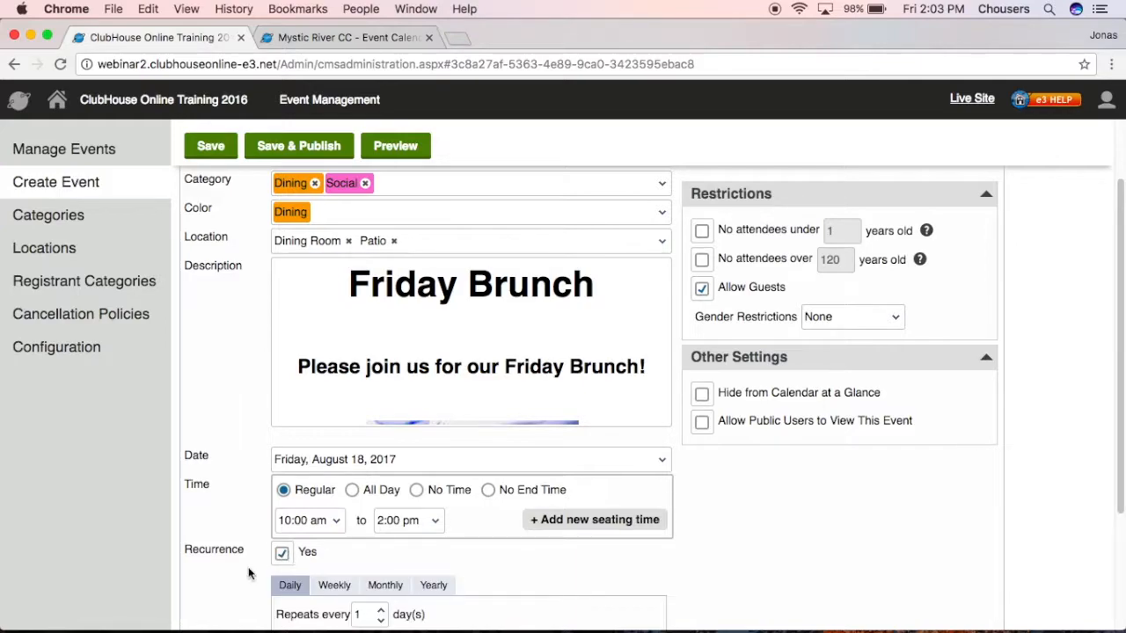
scroll(247, 567, down, 4)
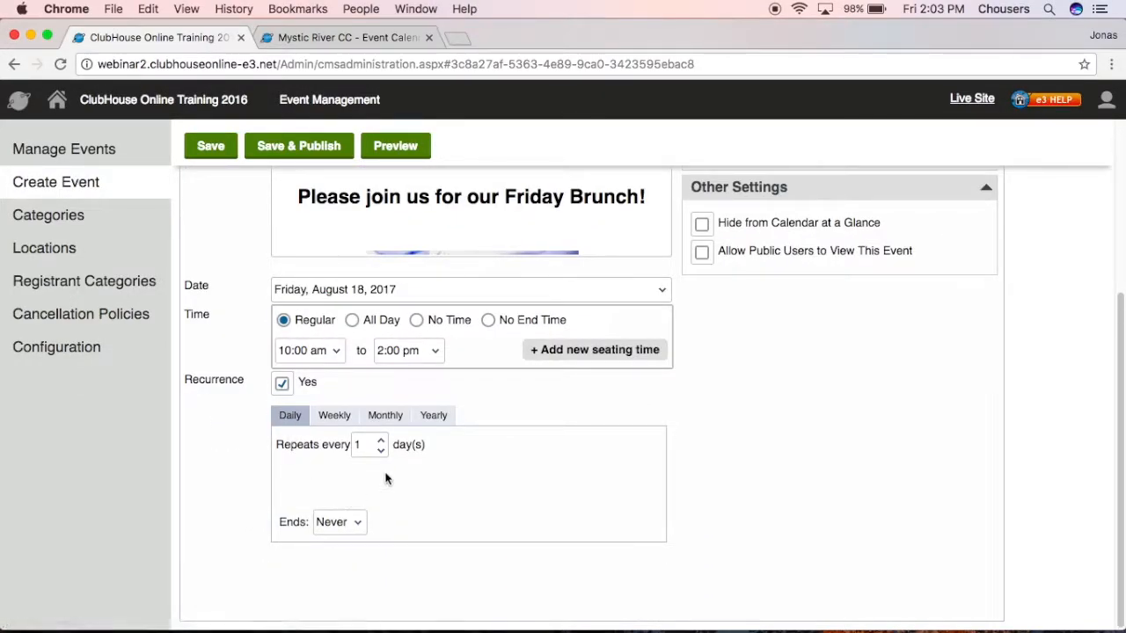
click(380, 440)
click(380, 440)
click(334, 416)
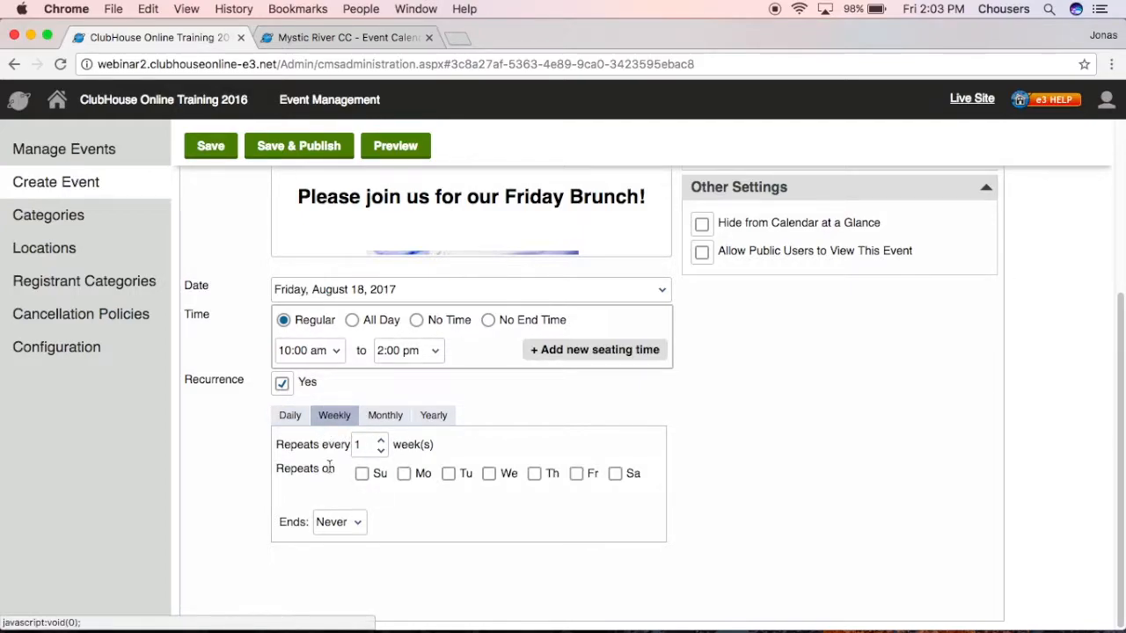
click(382, 440)
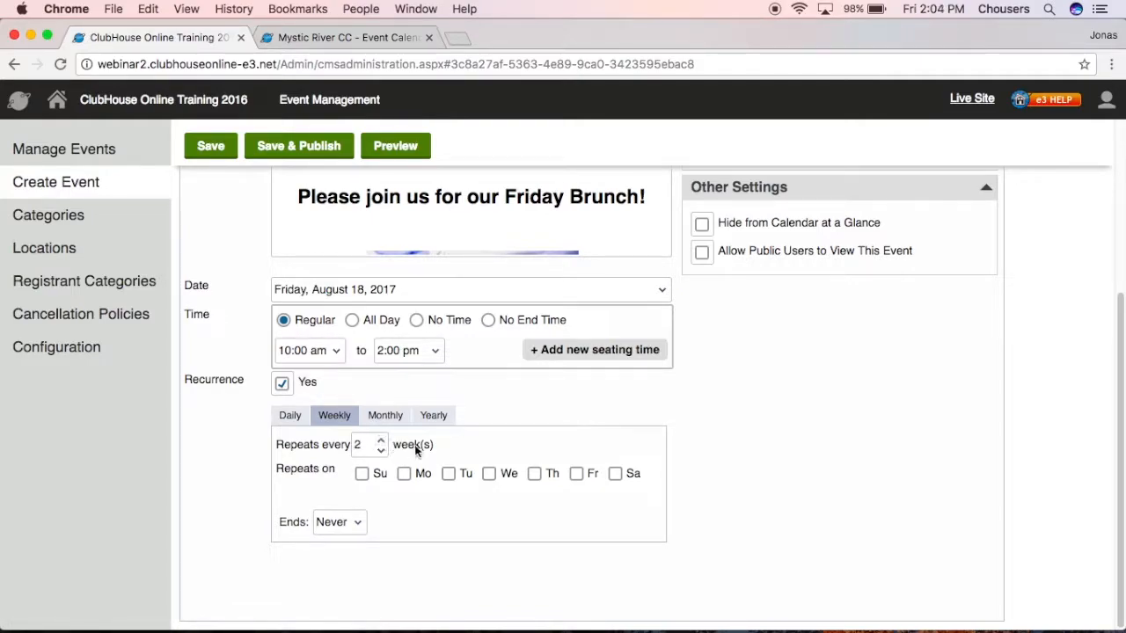
click(448, 473)
click(380, 421)
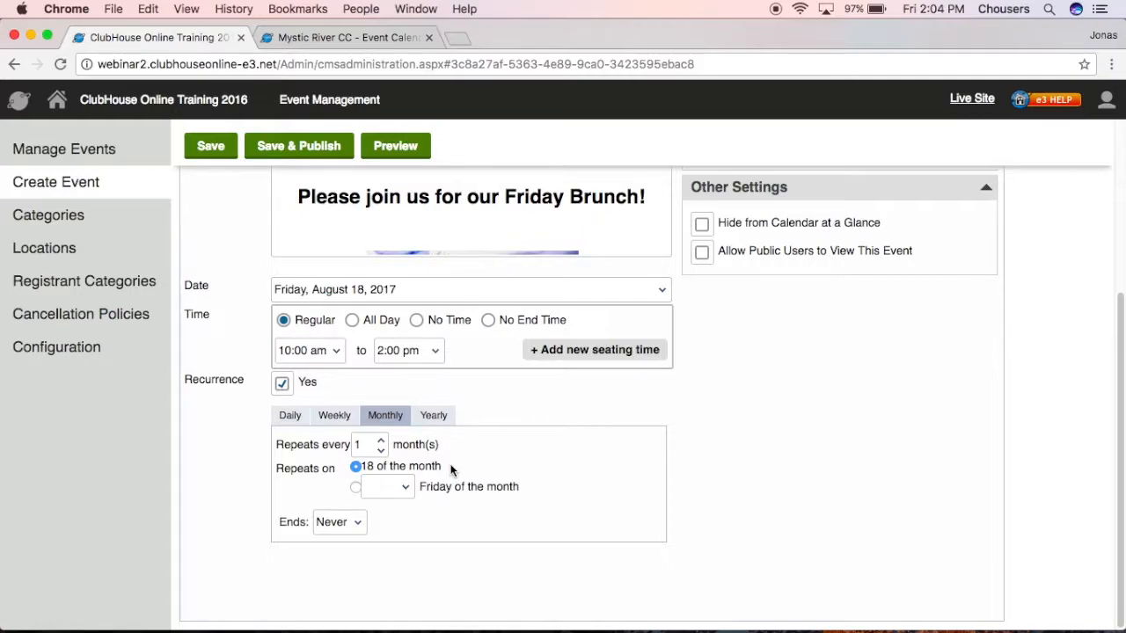
click(406, 489)
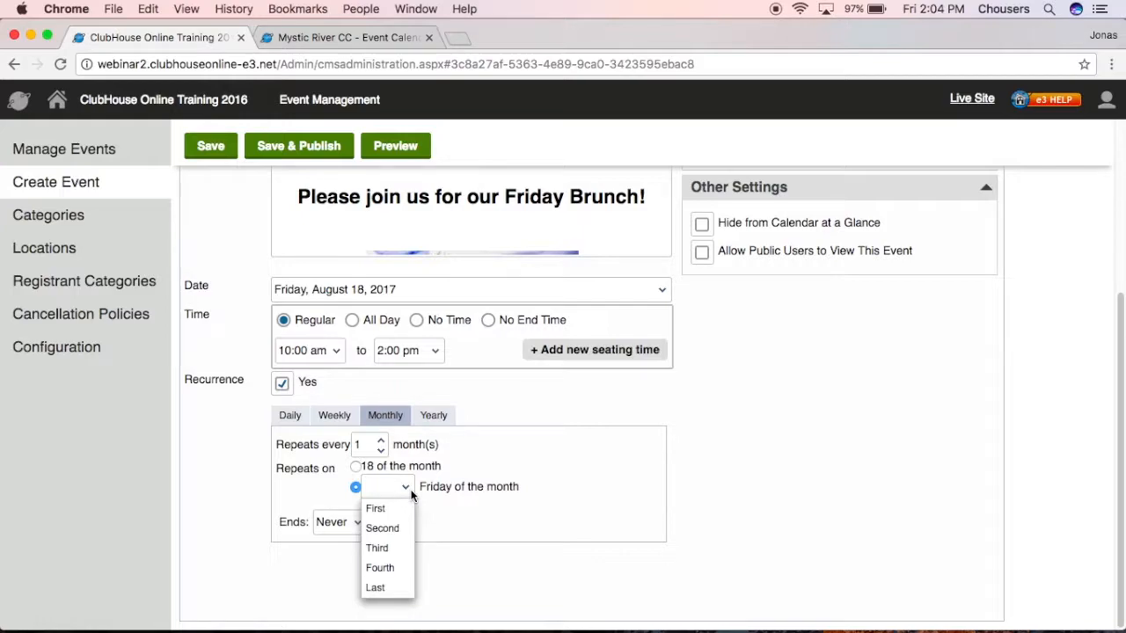
click(403, 508)
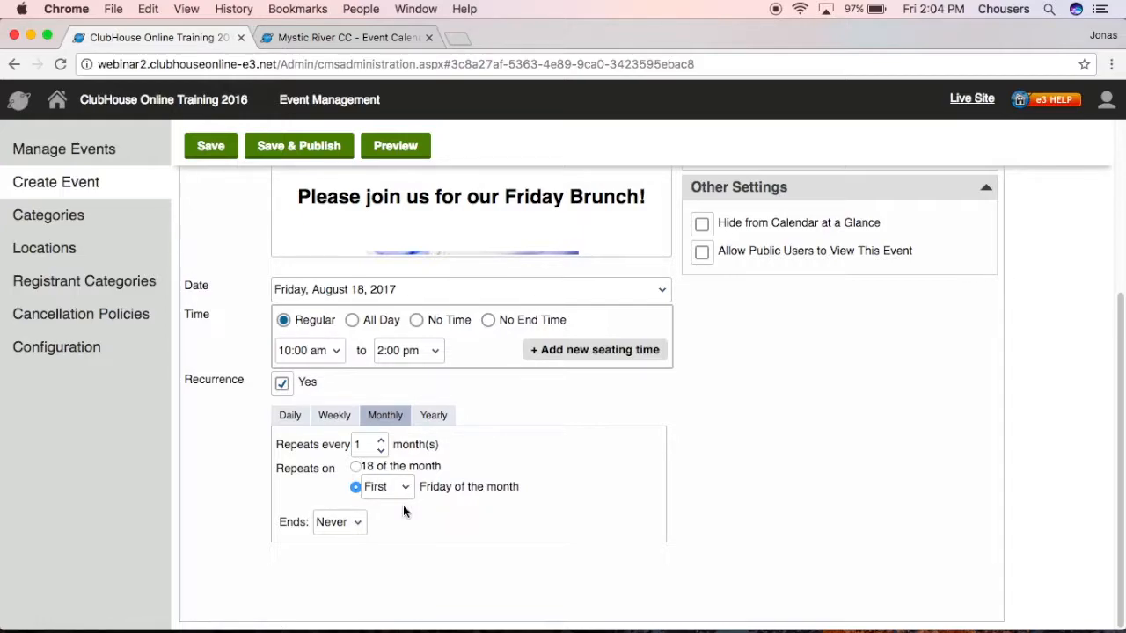
click(430, 416)
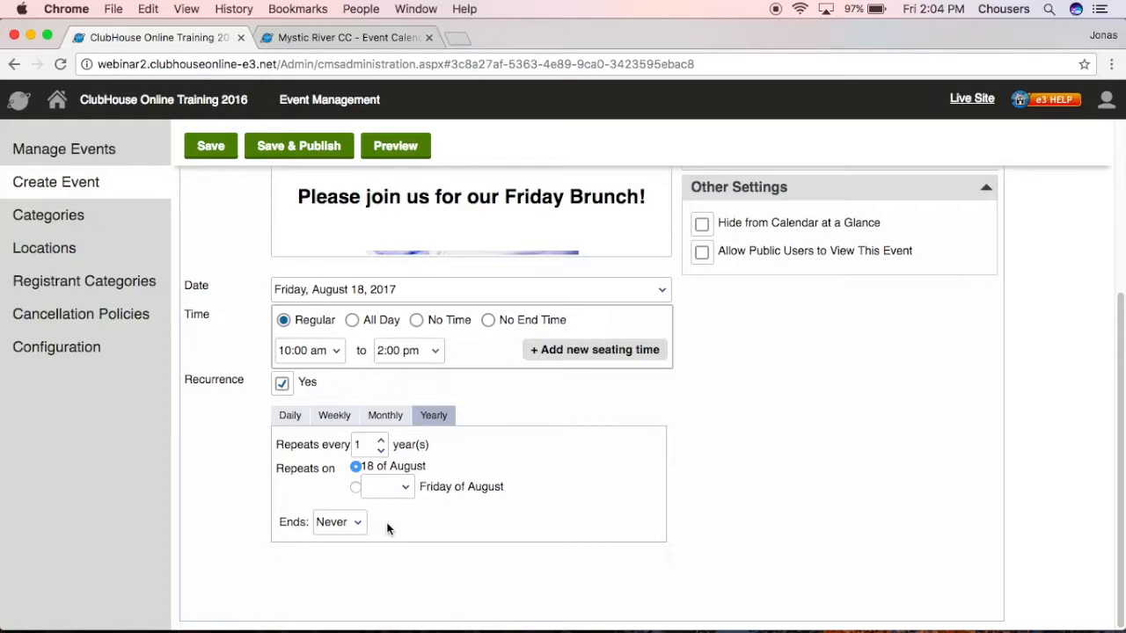
Set recurrence to end By a date without picking one, then switch recurrence off.
click(358, 522)
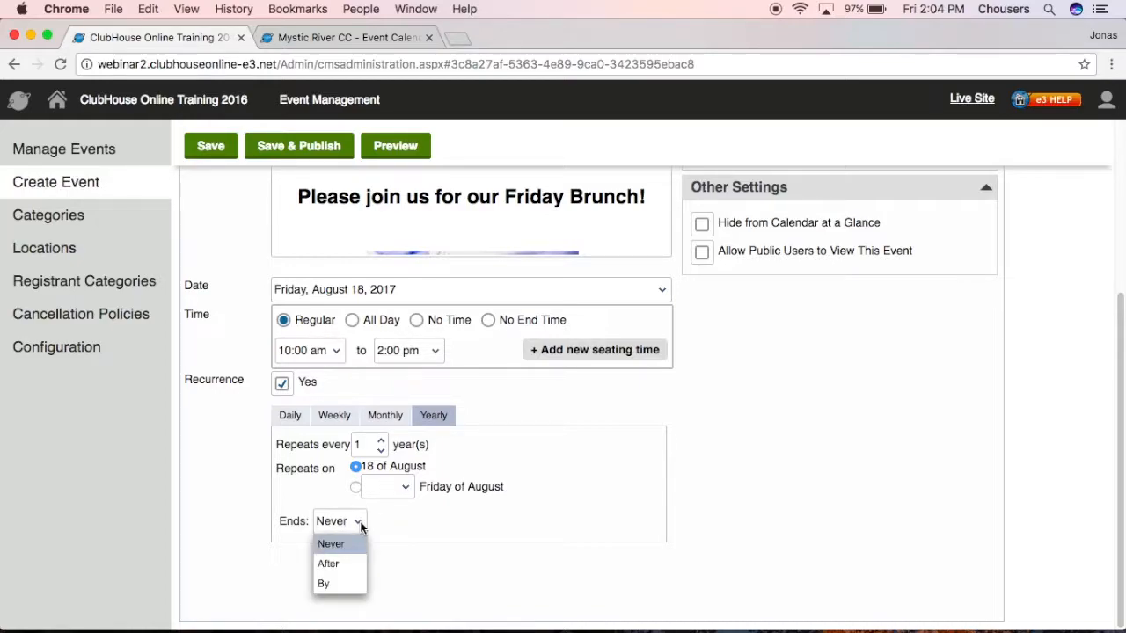
click(352, 564)
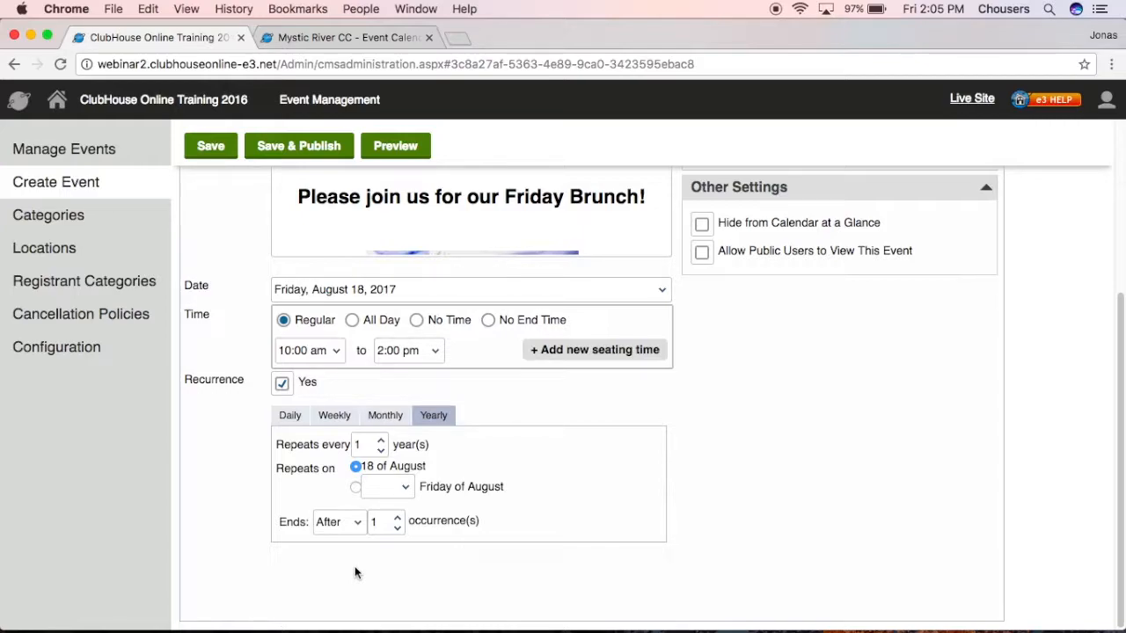
click(339, 528)
click(326, 586)
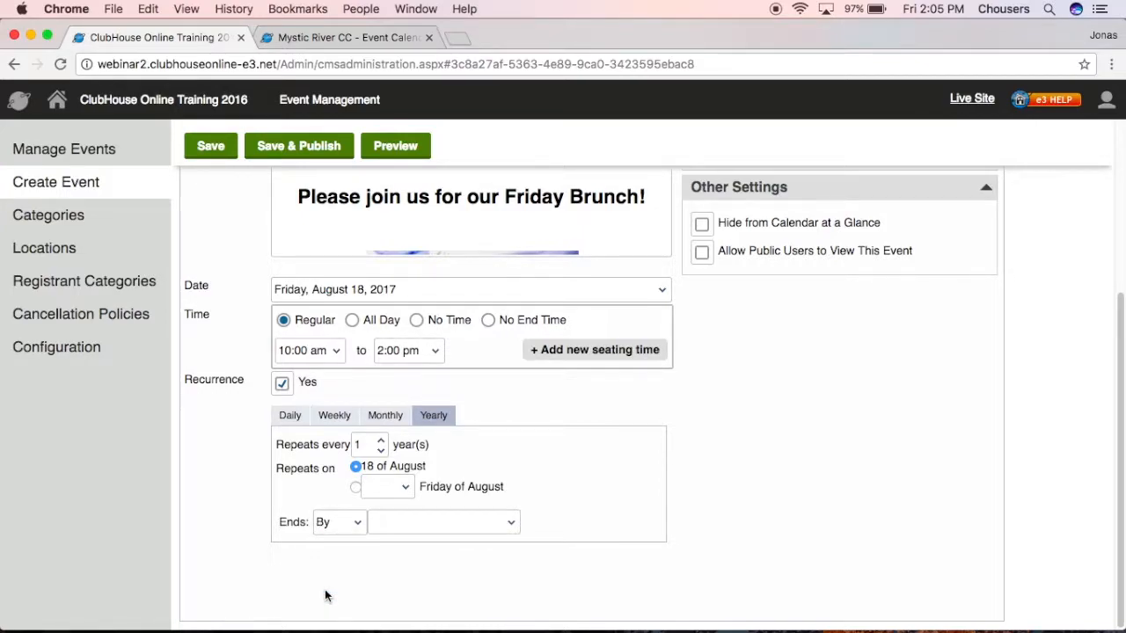
click(404, 518)
click(402, 554)
click(282, 382)
scroll(264, 435, up, 5)
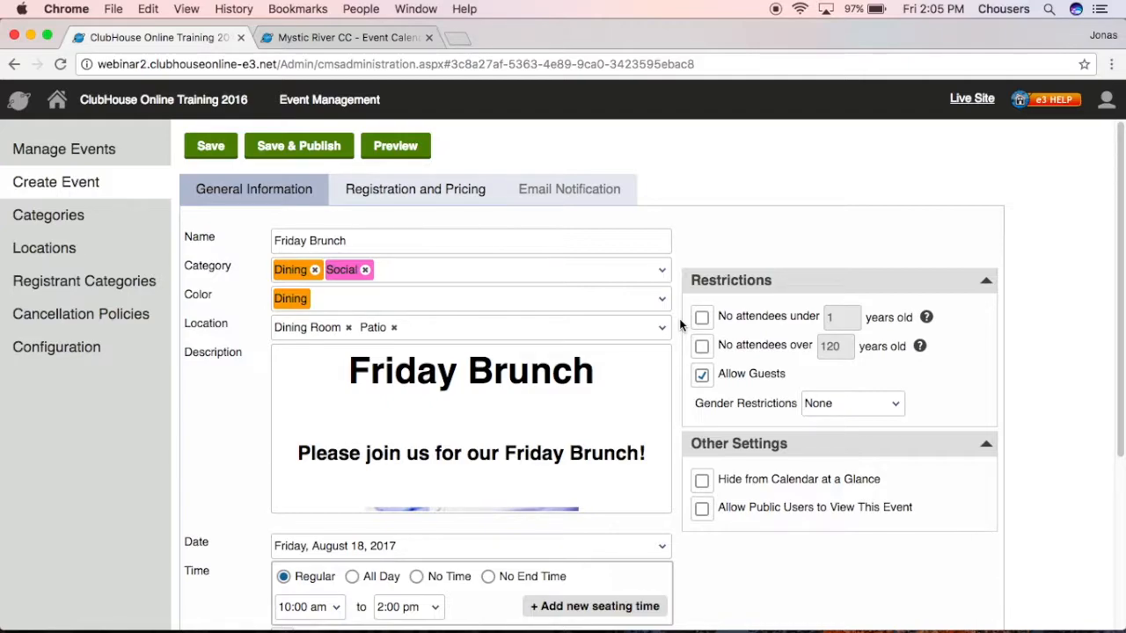
click(703, 319)
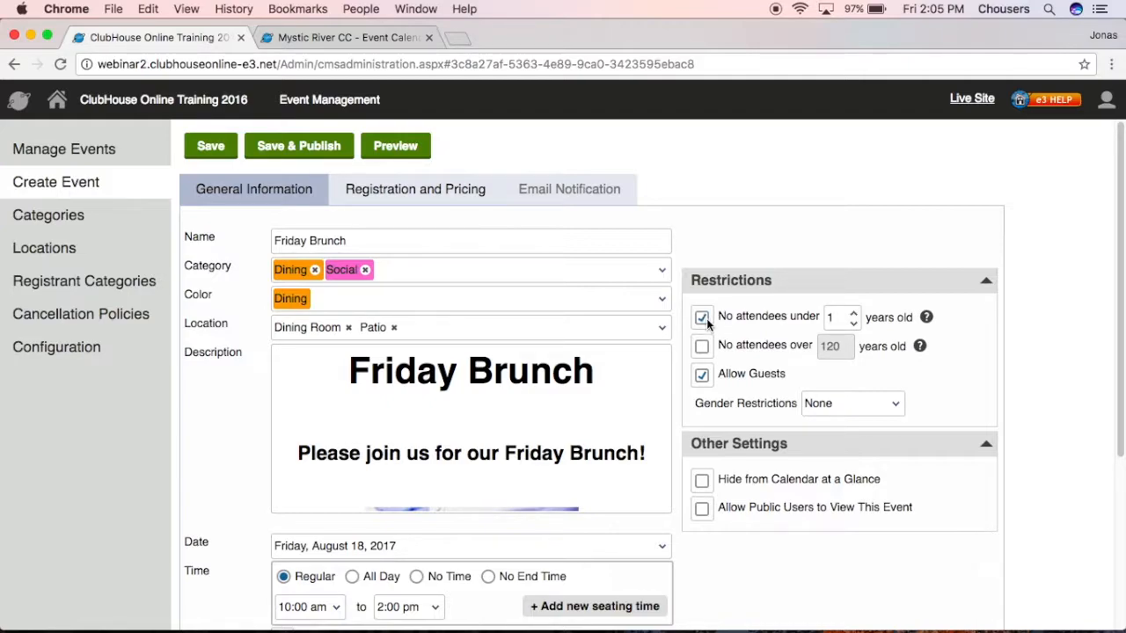
double_click(836, 318)
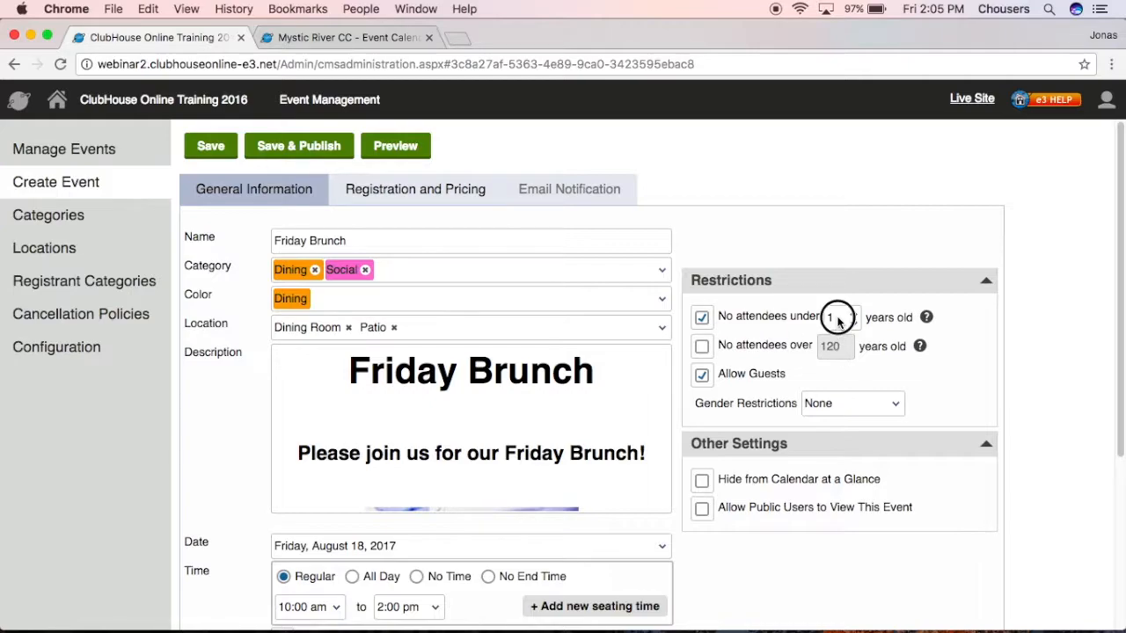
click(703, 320)
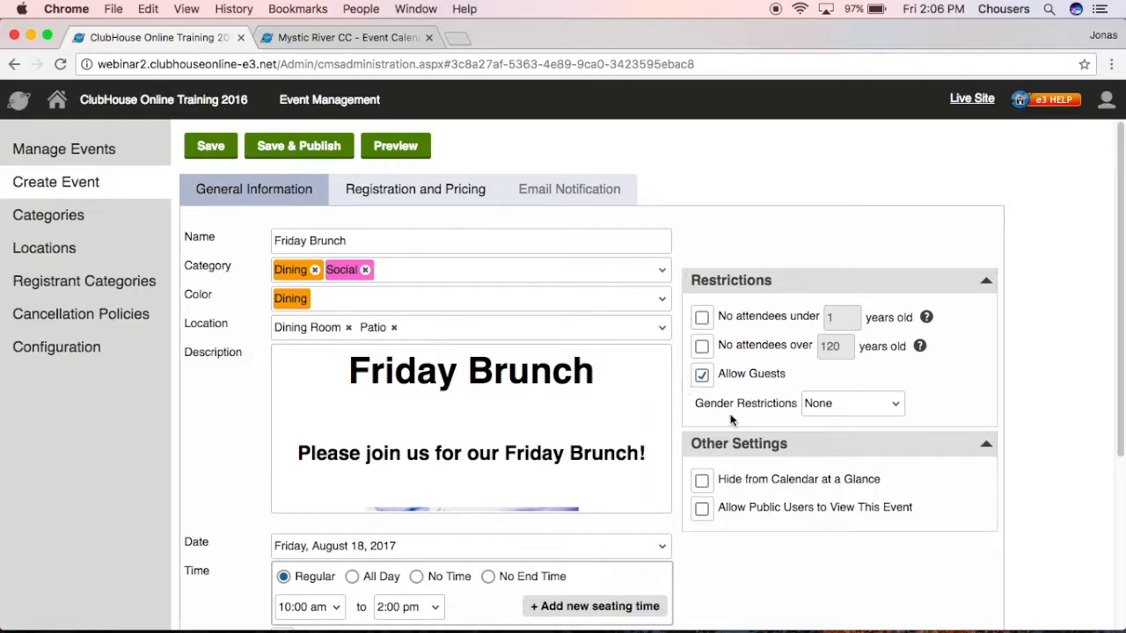
click(879, 405)
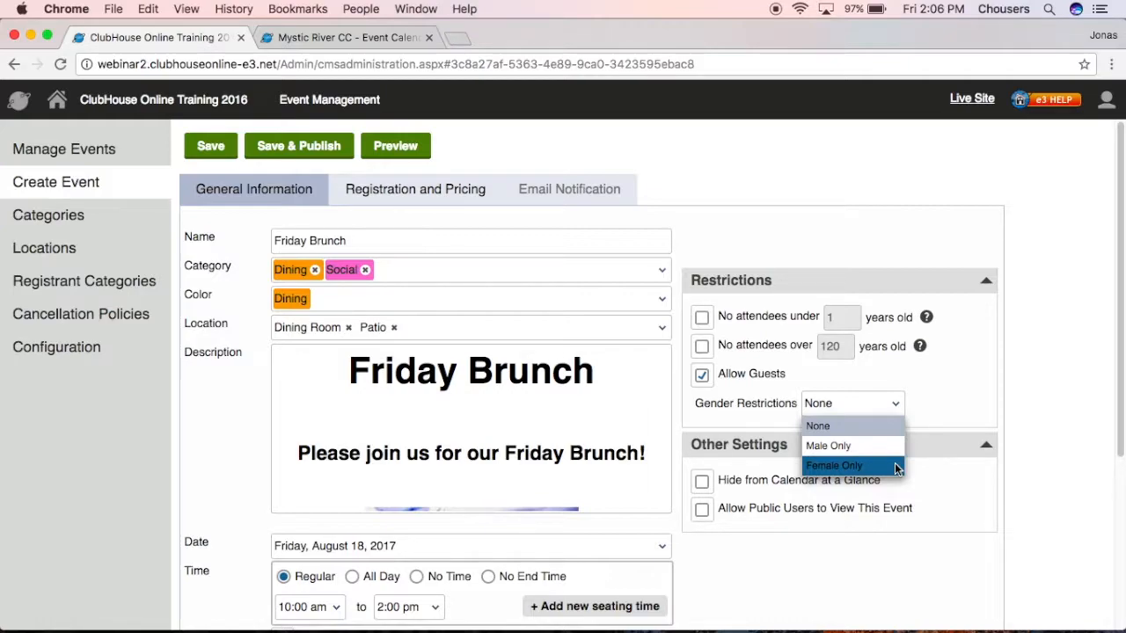
click(1038, 402)
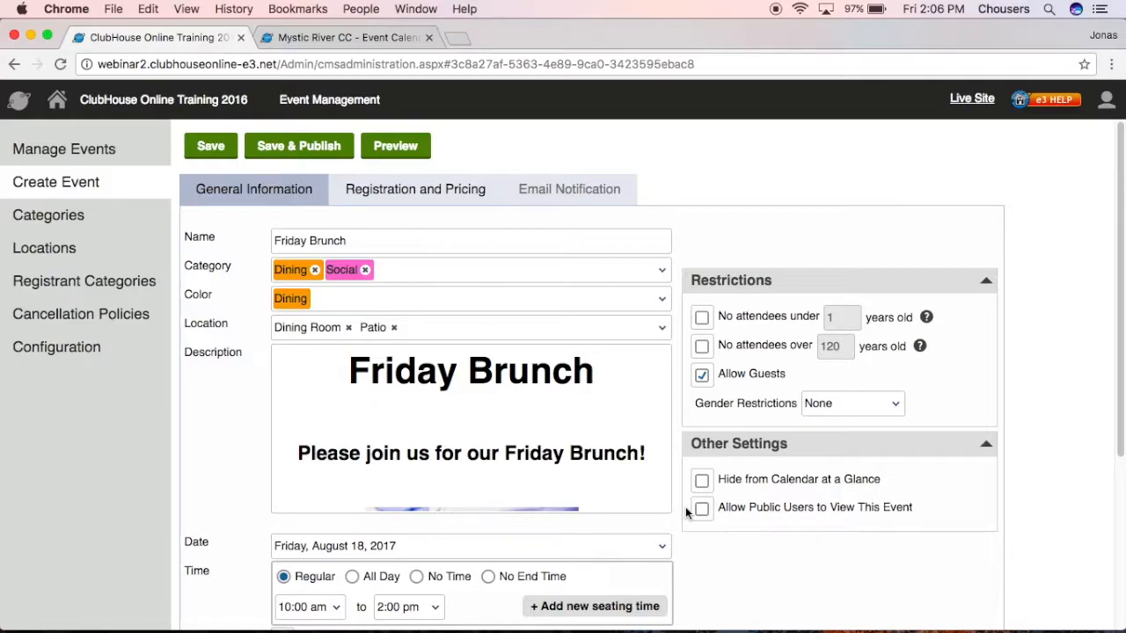
click(426, 163)
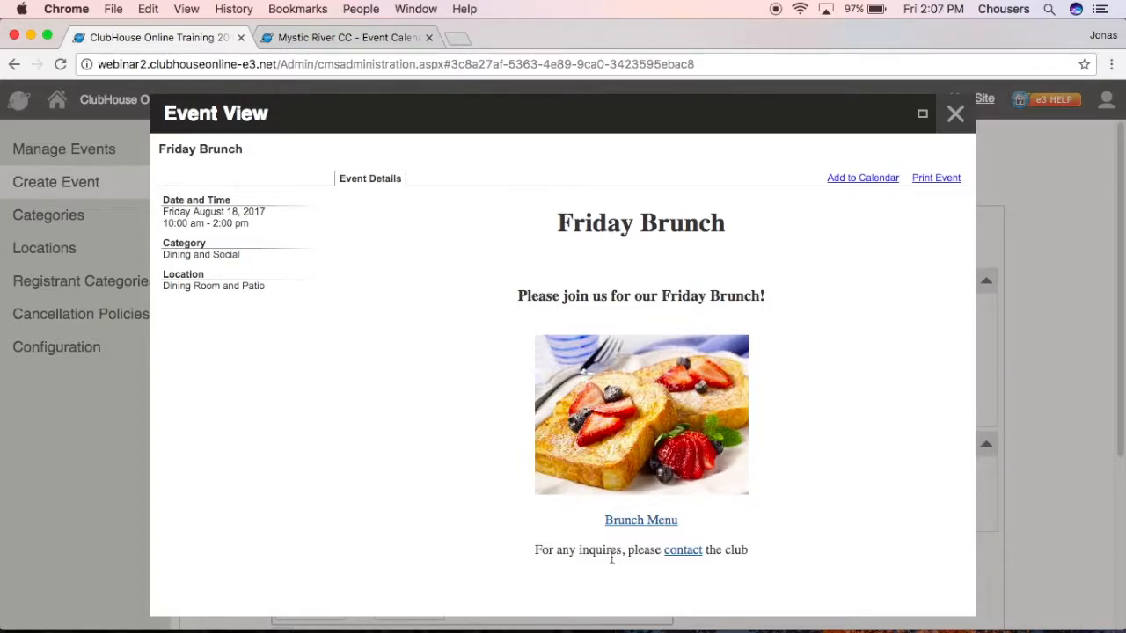
click(647, 527)
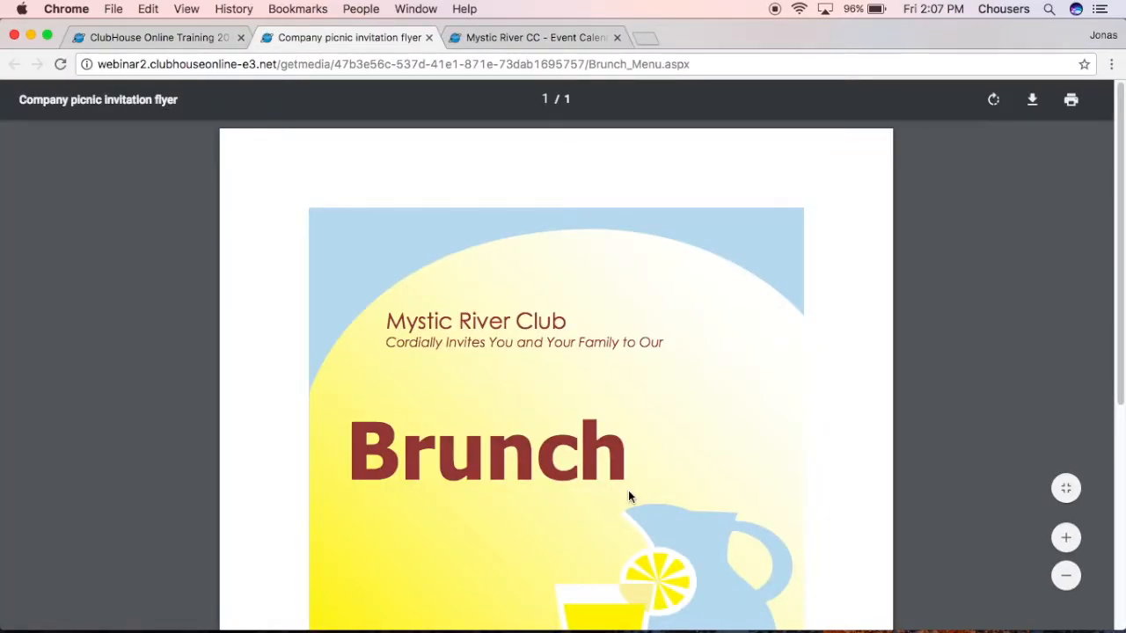
click(428, 38)
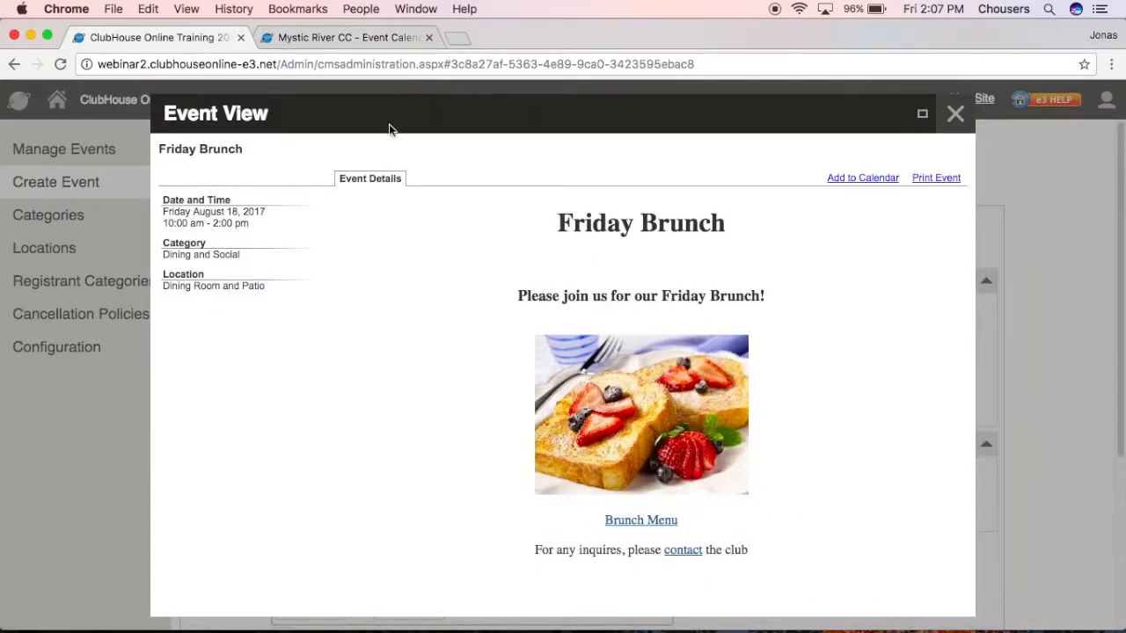
click(684, 551)
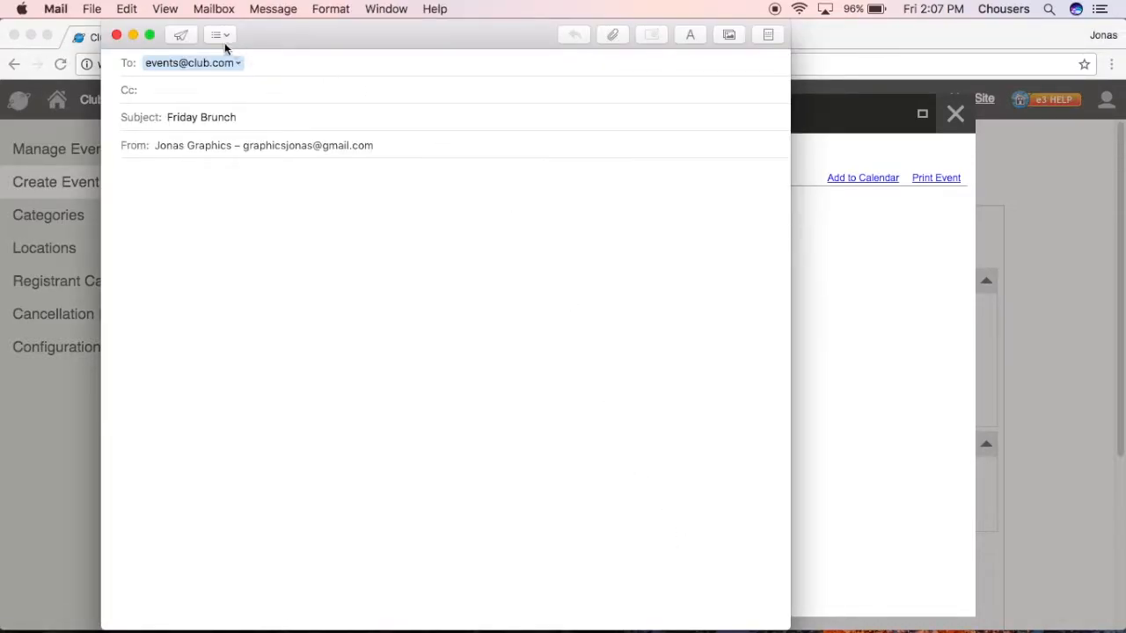
triple_click(221, 118)
click(116, 35)
click(392, 137)
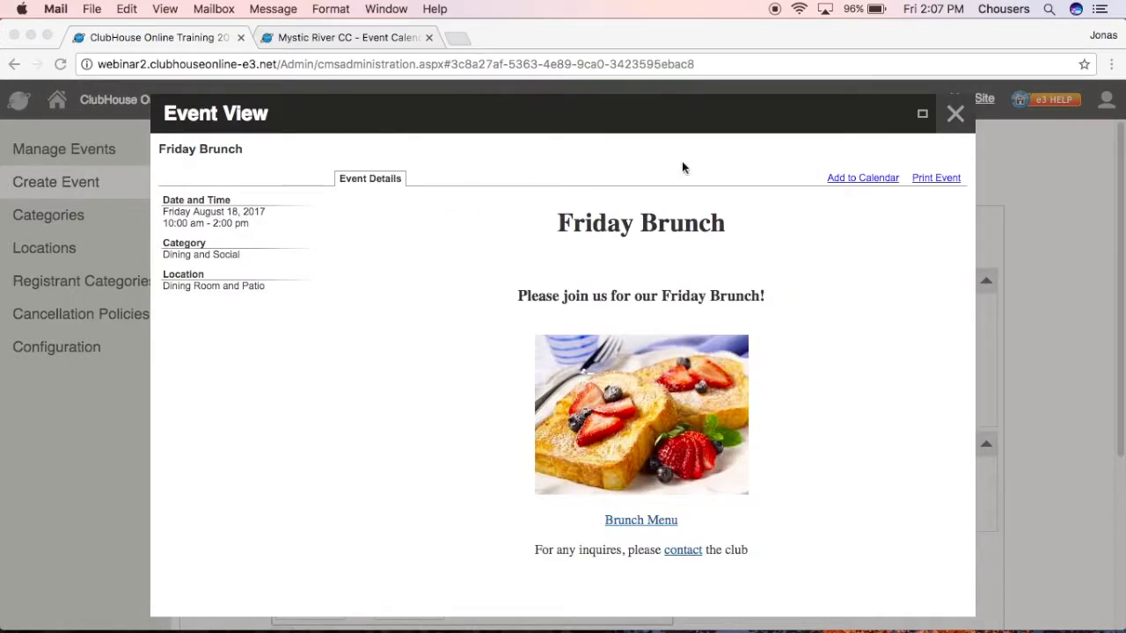
click(955, 113)
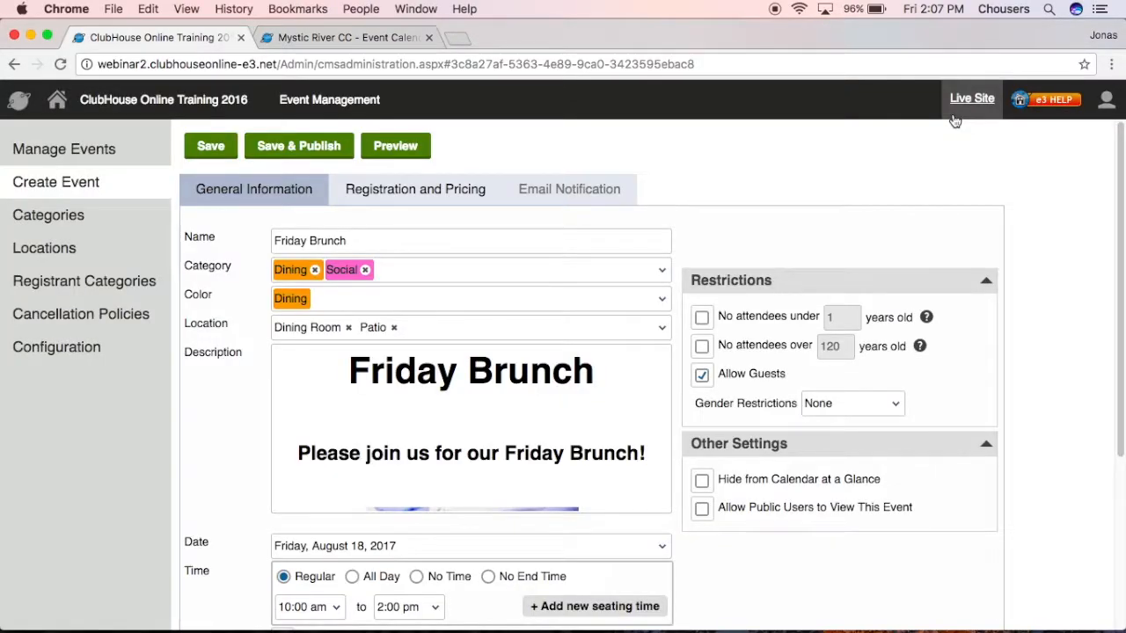
Save the Friday Brunch event and bring up its Registration and Pricing section.
click(212, 148)
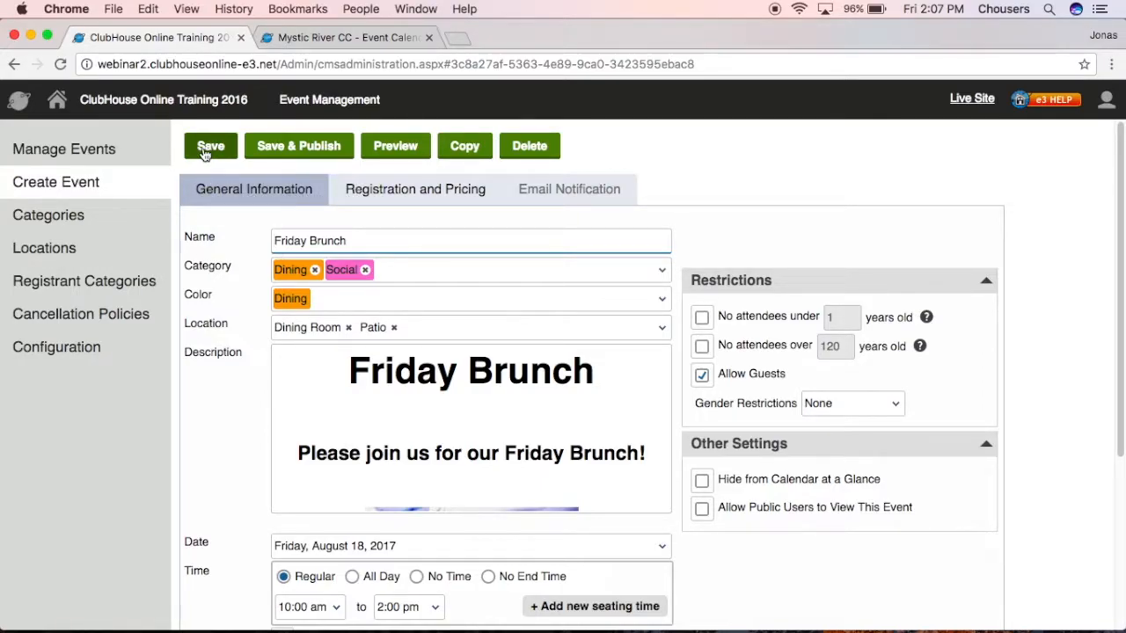
click(351, 198)
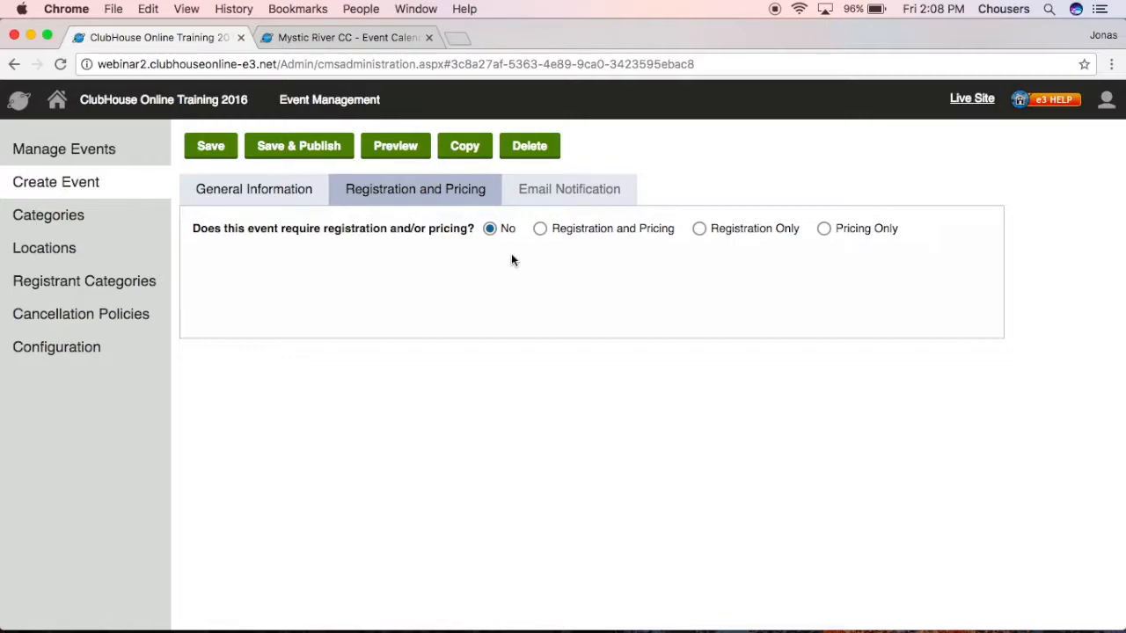
Try Pricing Only and Registration and Pricing, then settle on Registration Only.
click(823, 229)
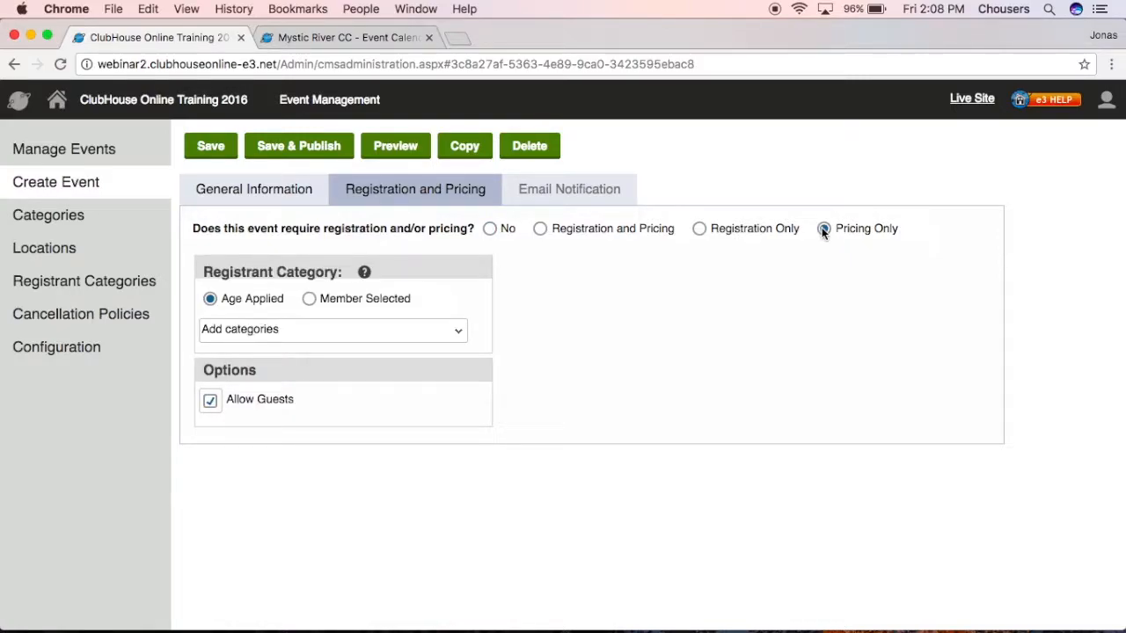
click(541, 229)
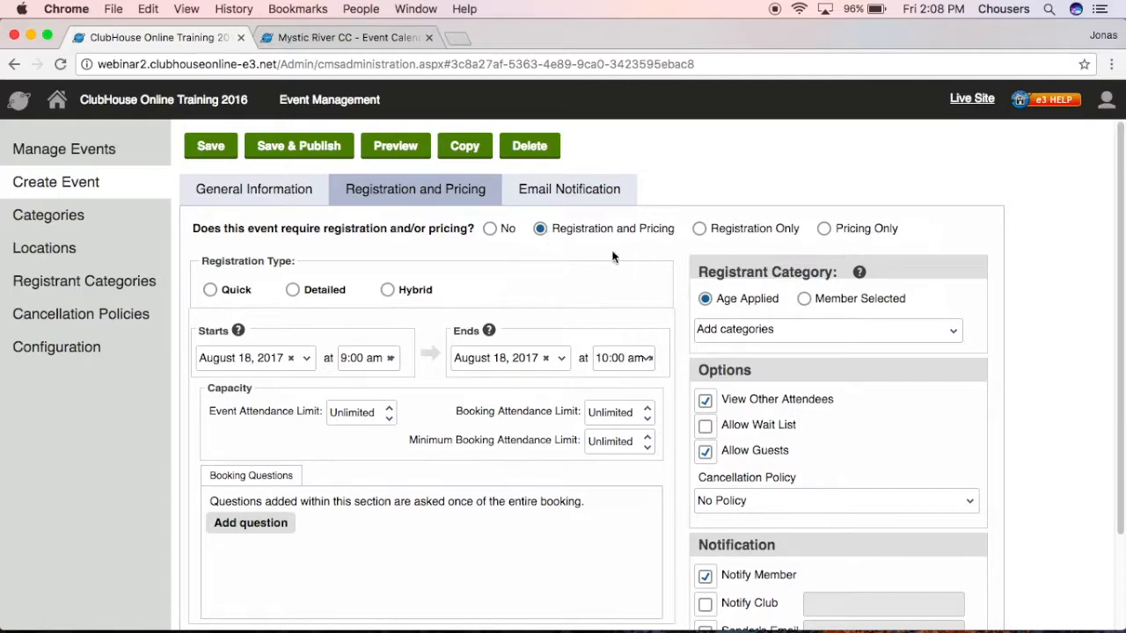
click(697, 230)
Try the Quick and Detailed registration types, then choose Hybrid.
click(212, 295)
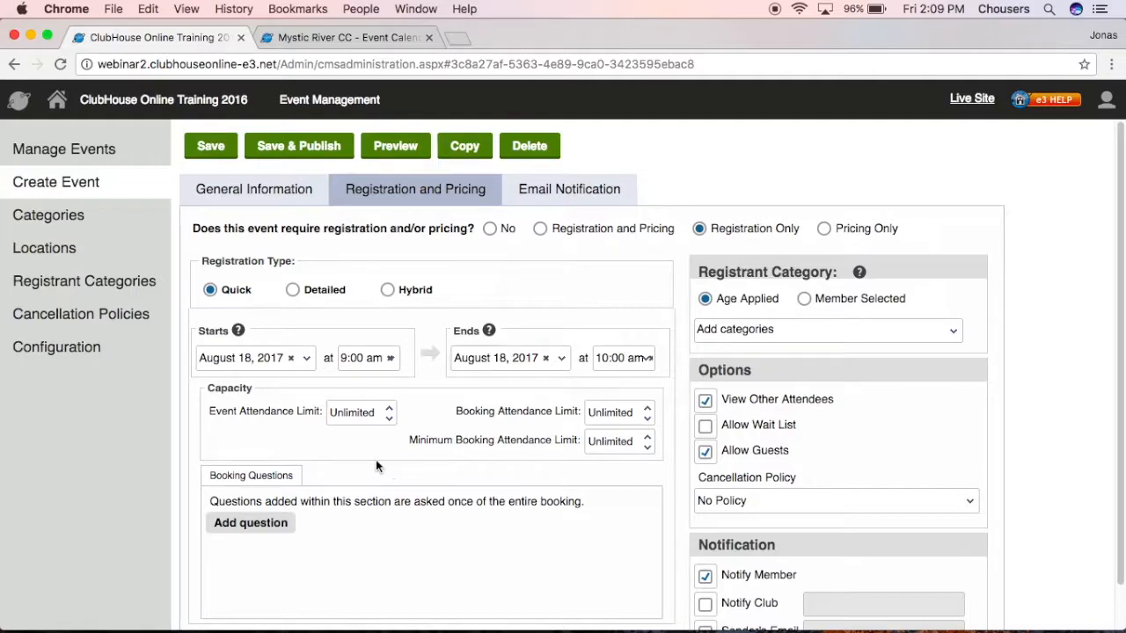
click(294, 290)
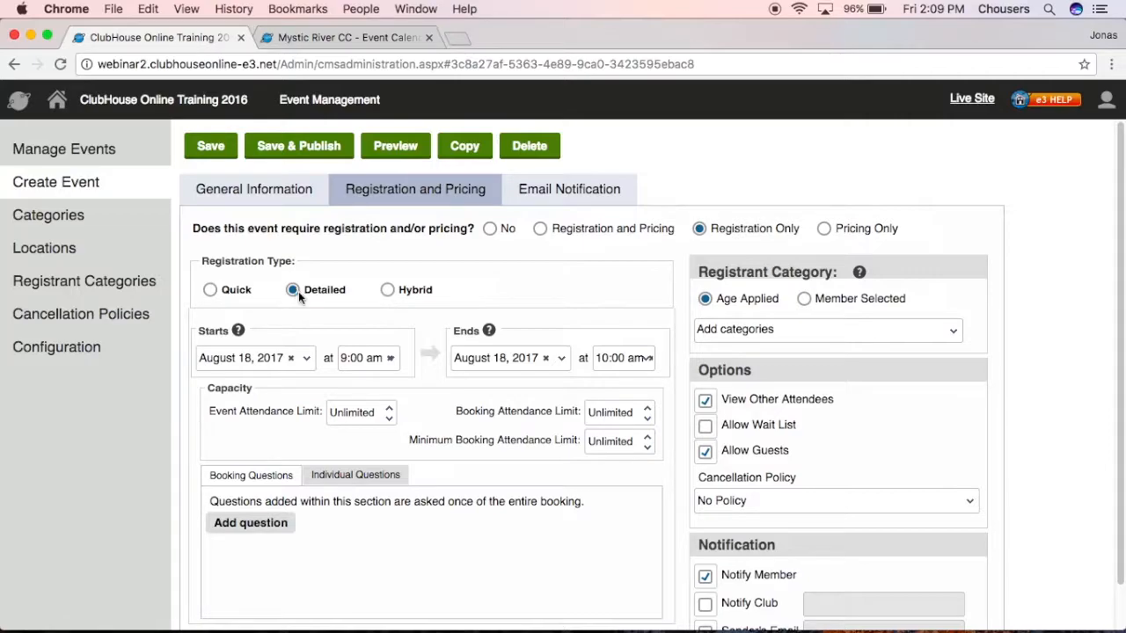
click(387, 290)
click(387, 291)
Set registration to start August 11, 2017 at 2:00 pm and end August 17, 2017.
click(308, 357)
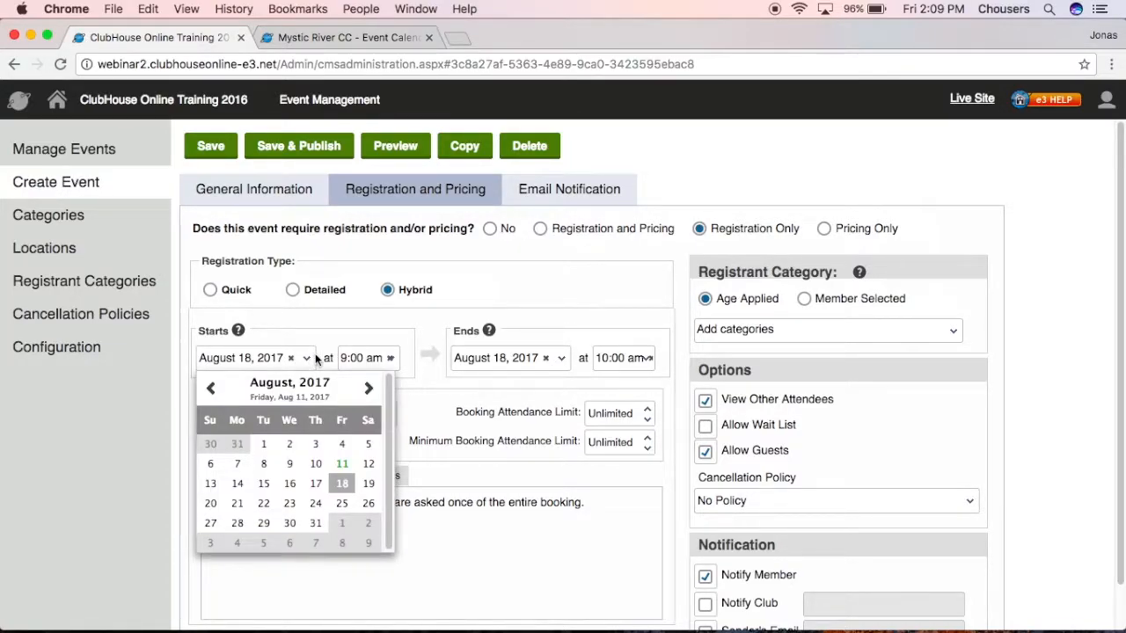
click(342, 470)
click(394, 357)
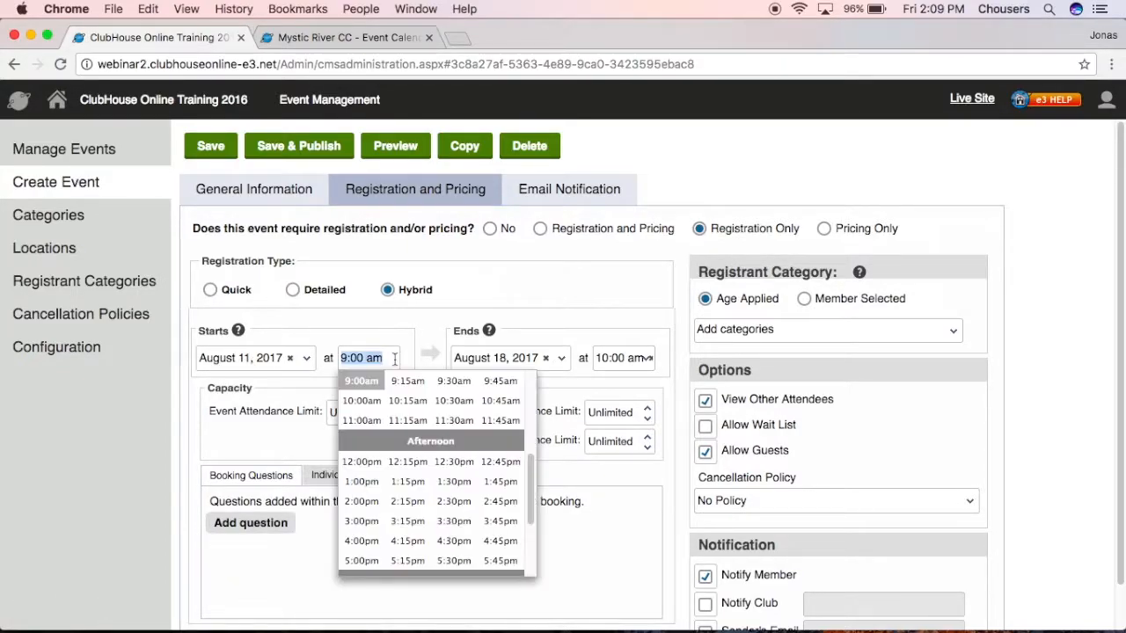
scroll(395, 387, down, 3)
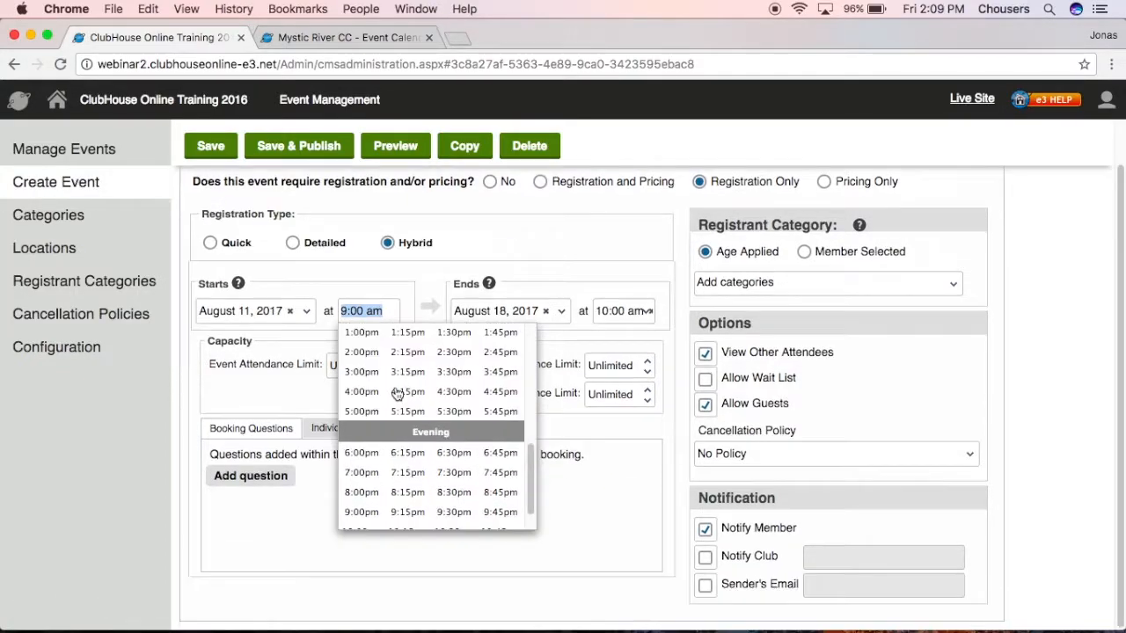
click(359, 356)
scroll(439, 384, up, 2)
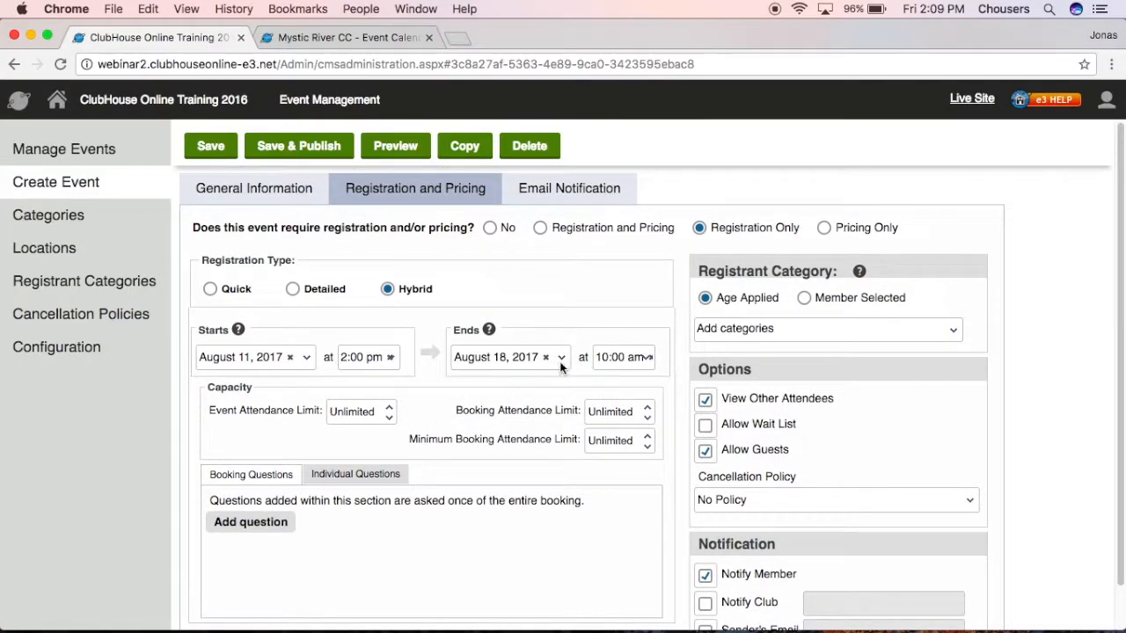
click(560, 357)
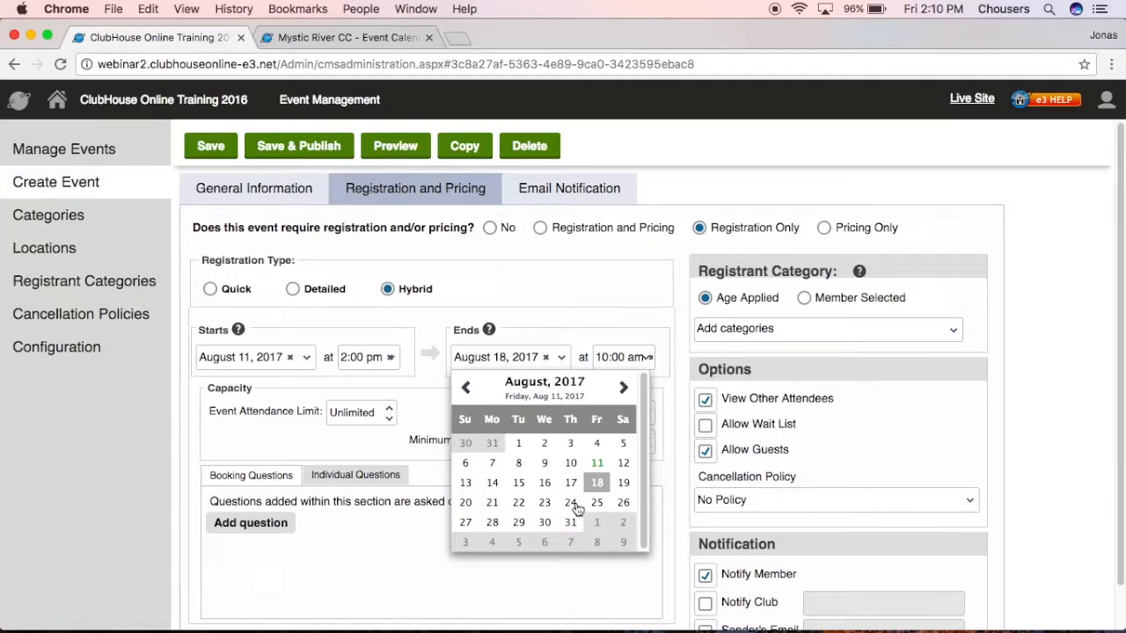
click(570, 483)
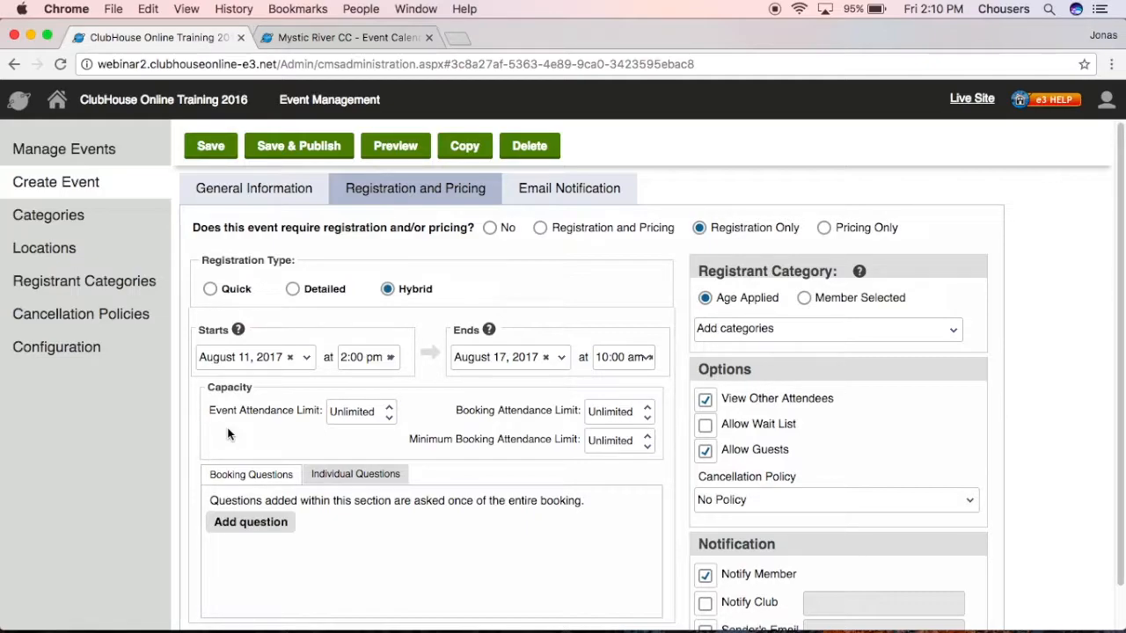
Enter and then clear an event attendance limit so it stays Unlimited.
double_click(335, 412)
text(100)
key(BackSpace)
key(BackSpace)
key(BackSpace)
text(0)
click(323, 446)
Set the booking attendance limit to 4 attendees.
double_click(645, 408)
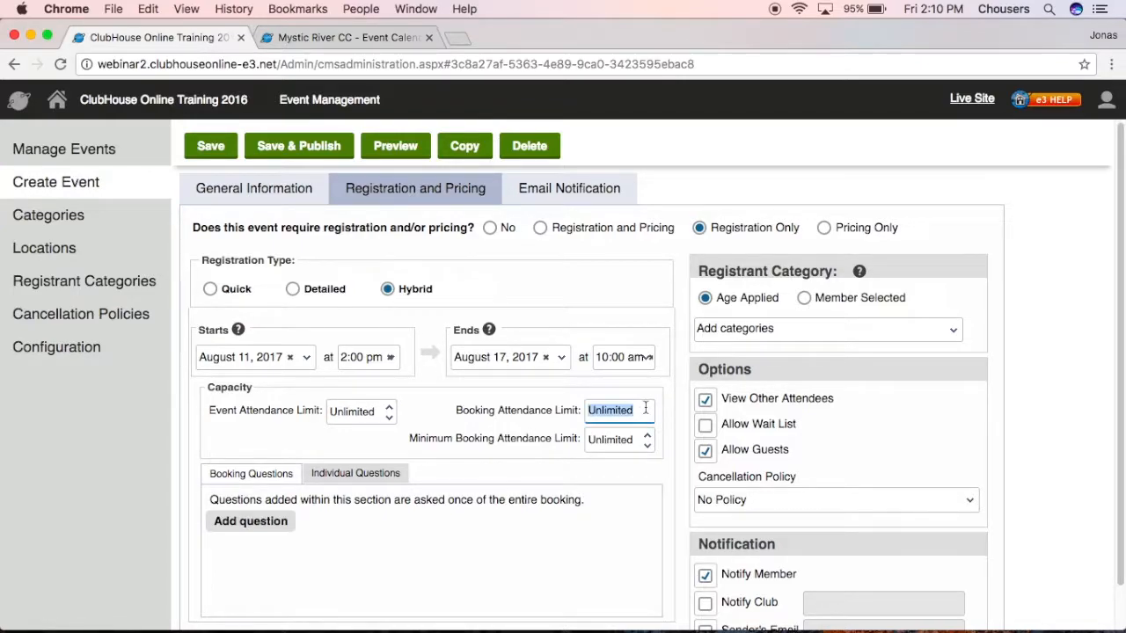
text(4)
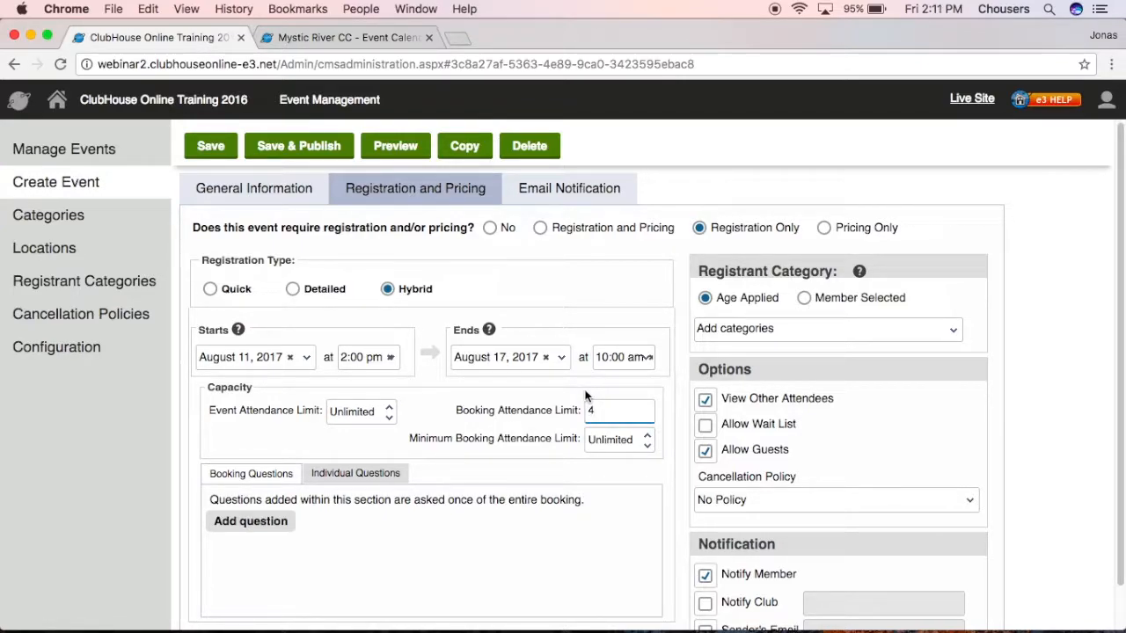
click(402, 446)
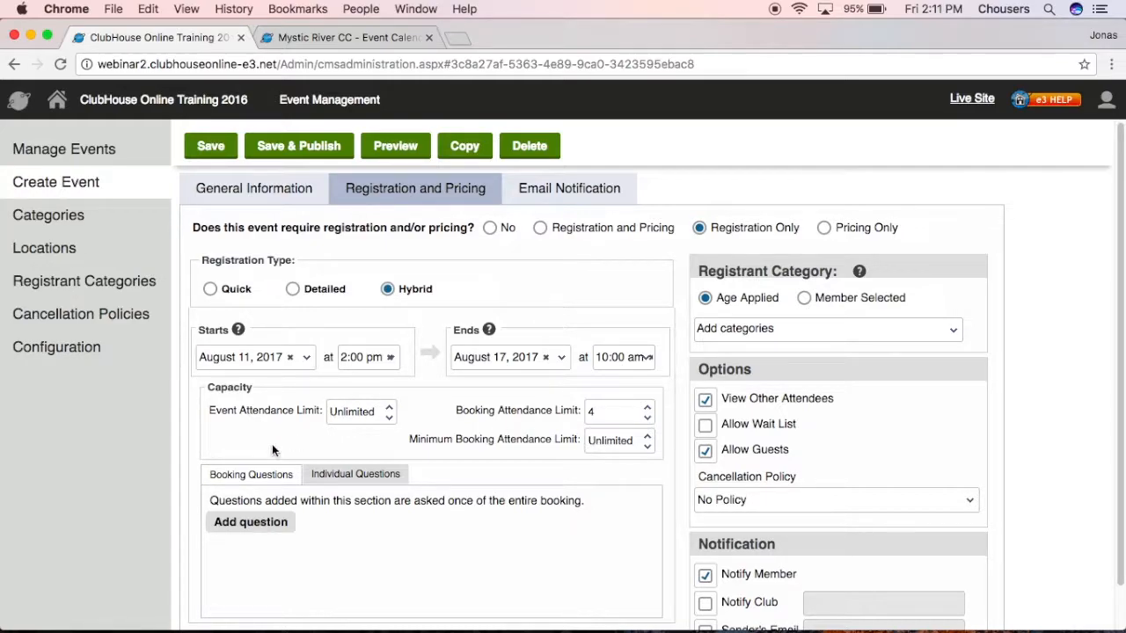
drag(584, 501, 508, 501)
Add booking Question #1 reading 'Do you have a seating preference?'.
click(534, 529)
click(235, 522)
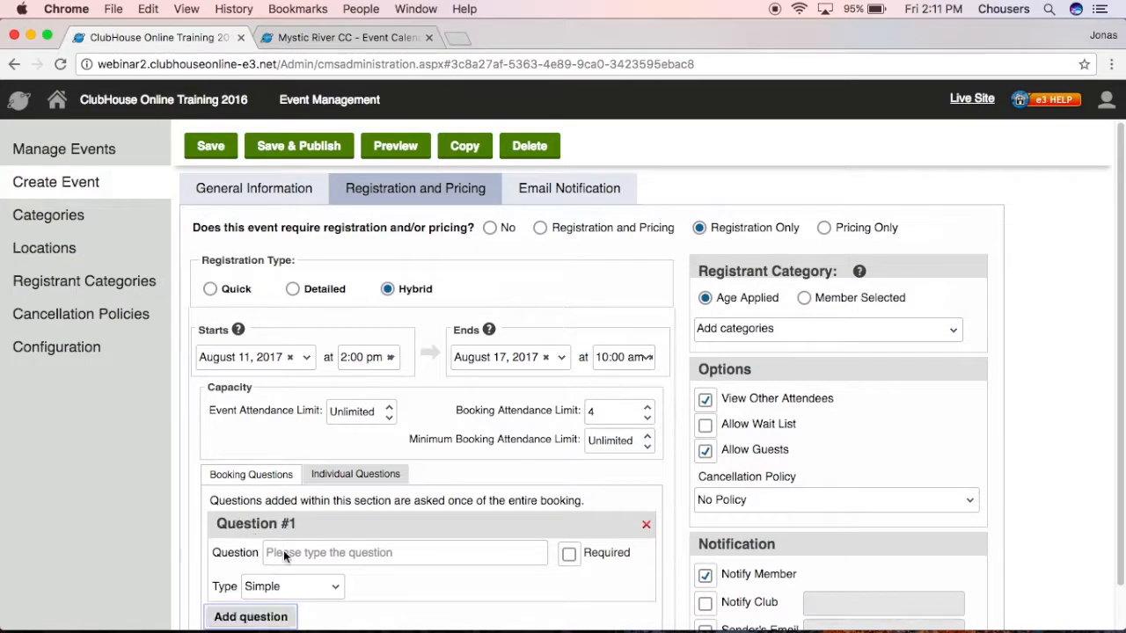
click(358, 552)
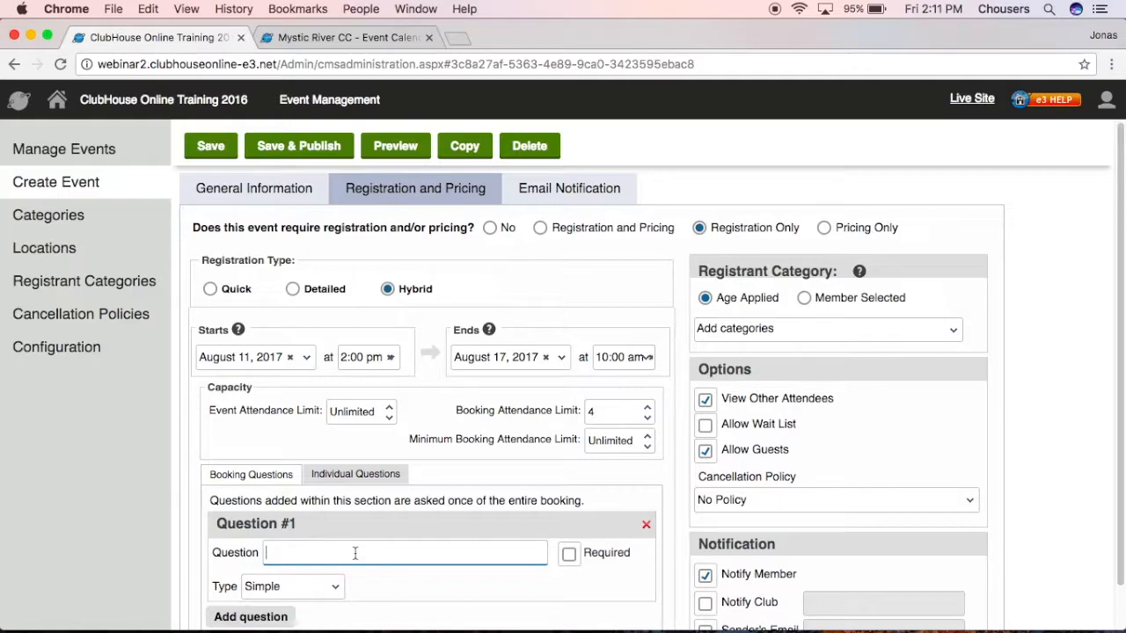
text(Do you have a seating preference?)
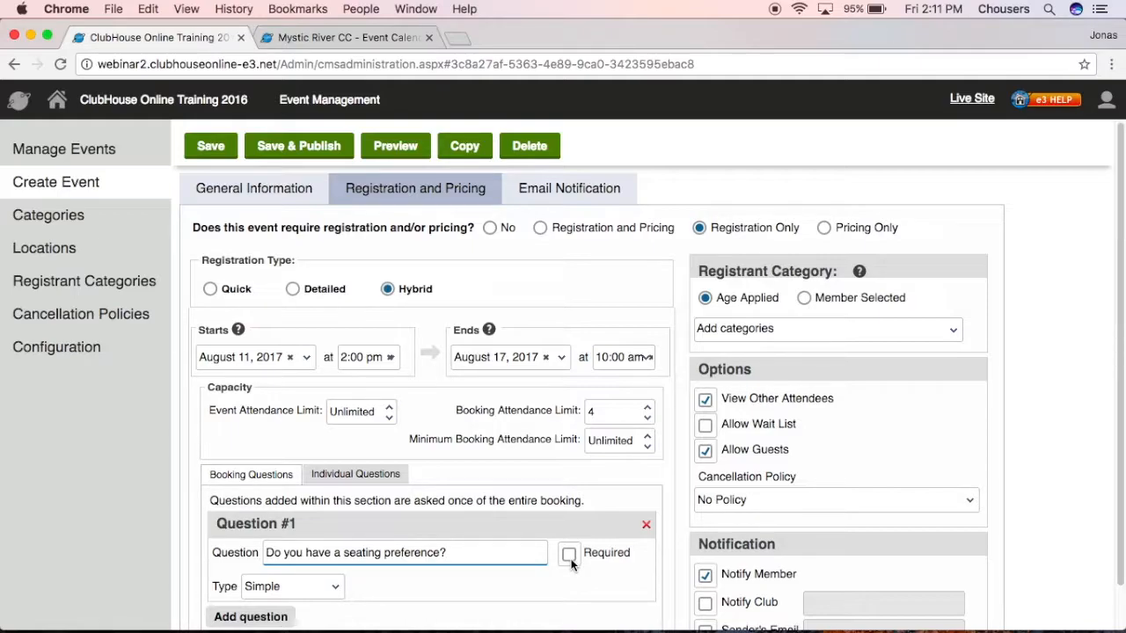
Make the seating question Multiple Choice with options Dining Room and Patio.
scroll(376, 598, down, 1)
click(342, 588)
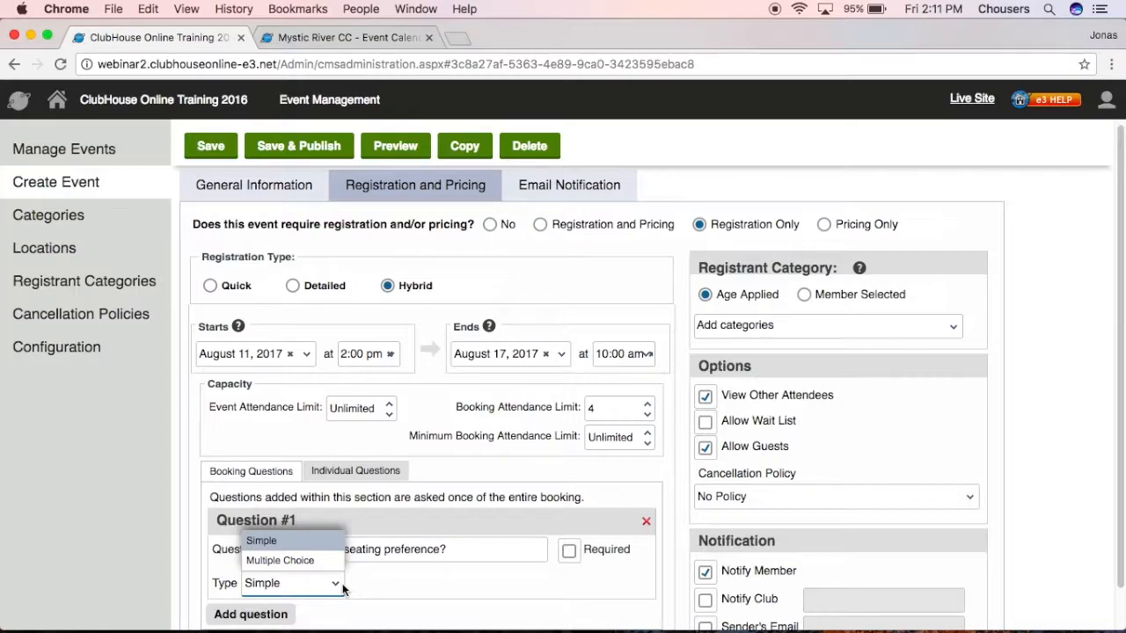
click(287, 561)
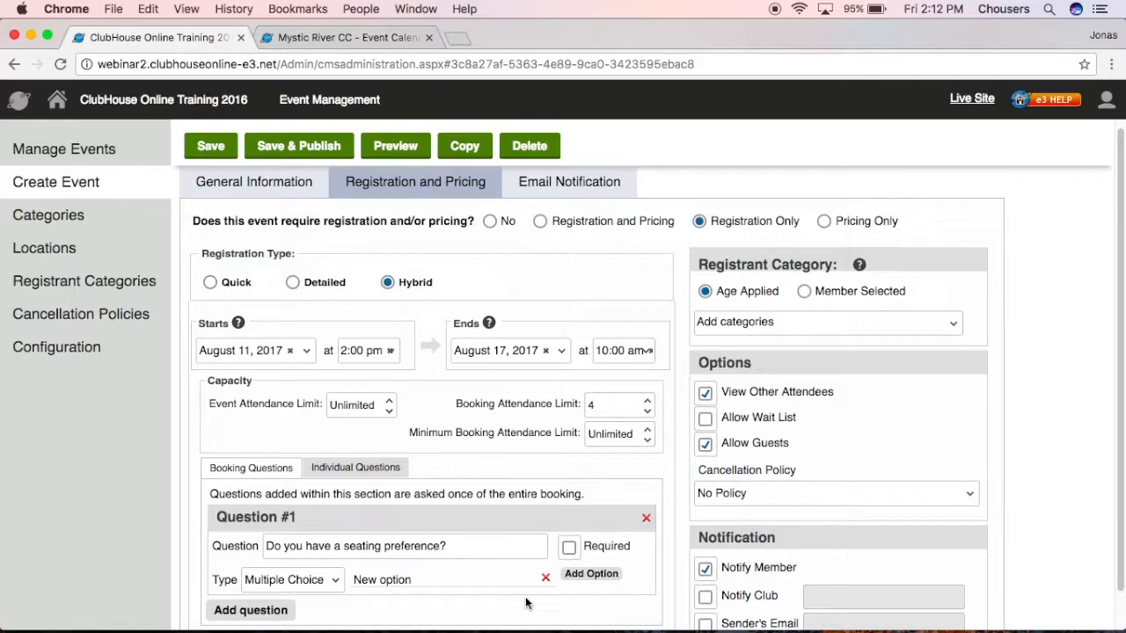
click(492, 584)
text(Dining Room)
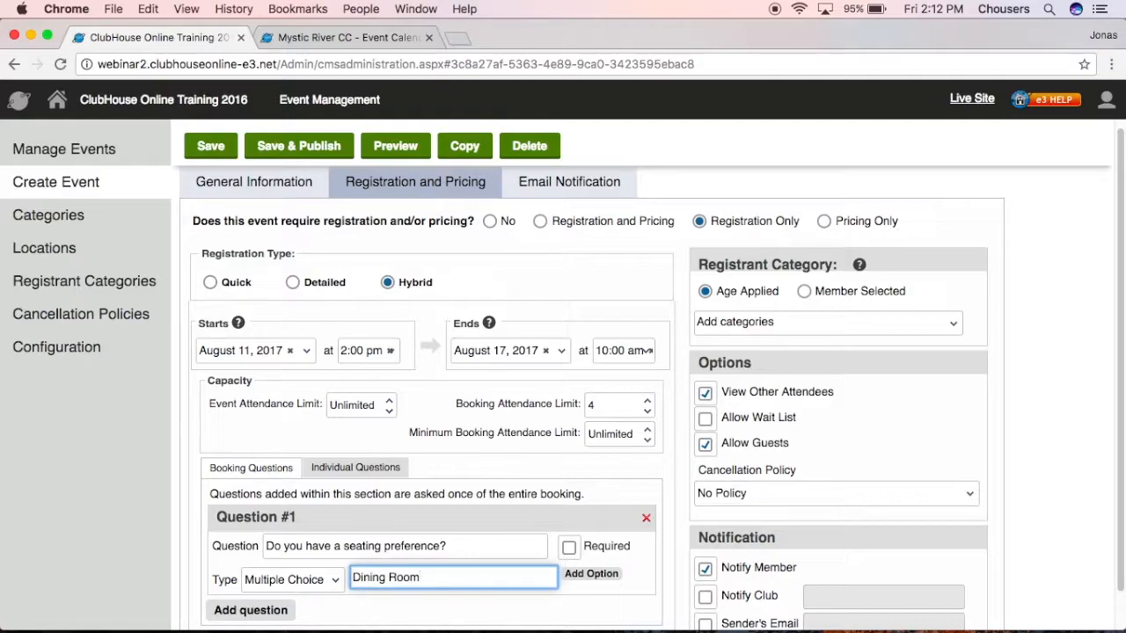
click(578, 576)
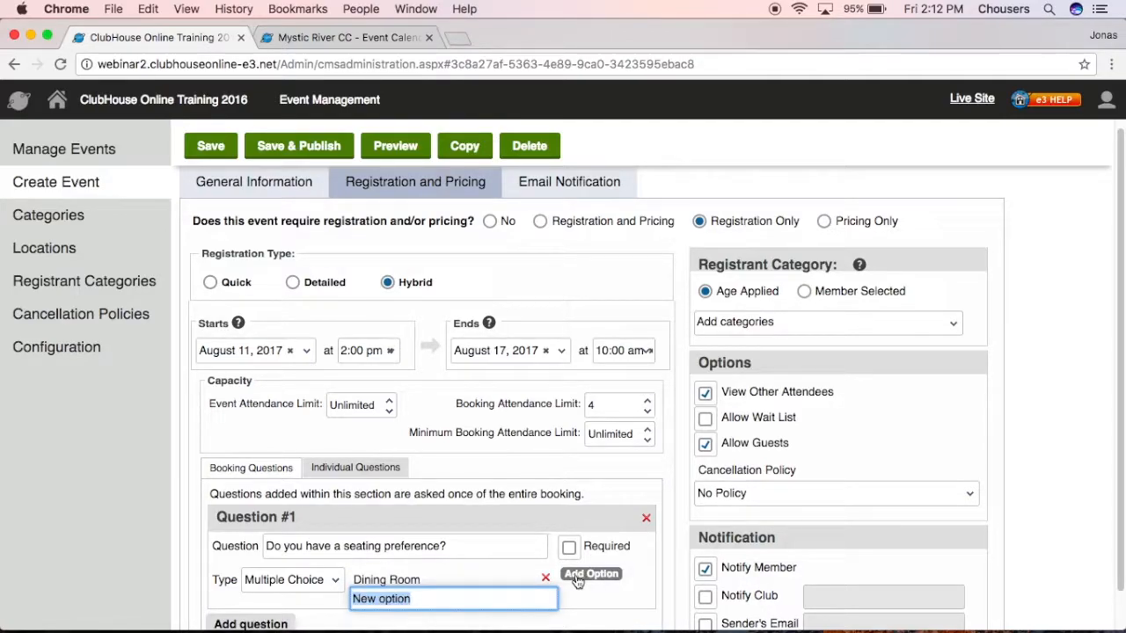
text(Patio)
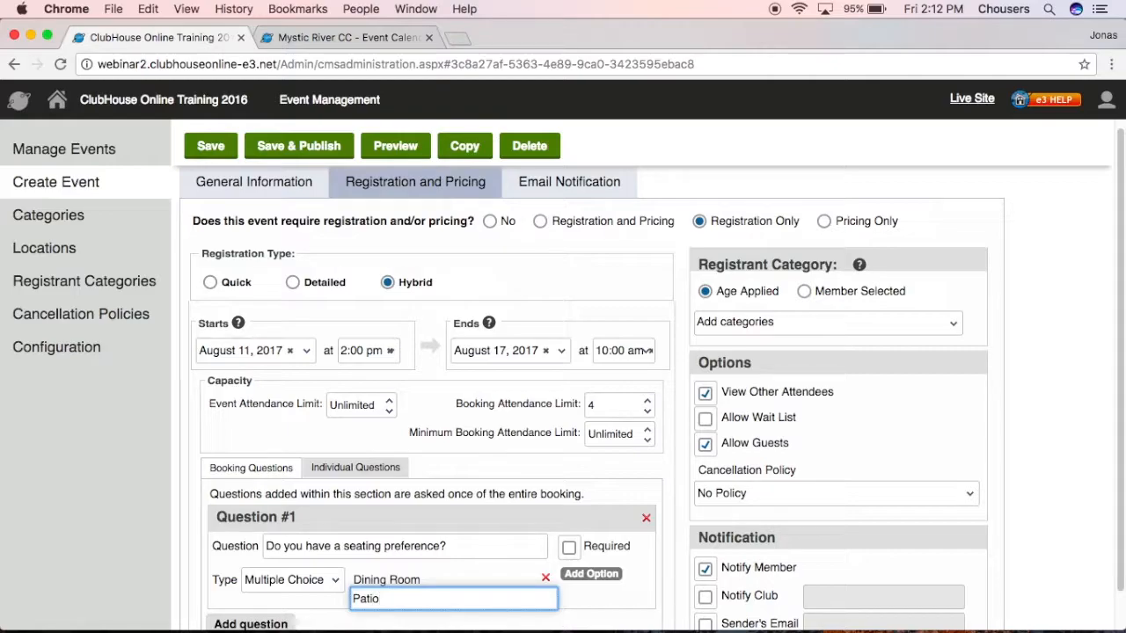
click(582, 612)
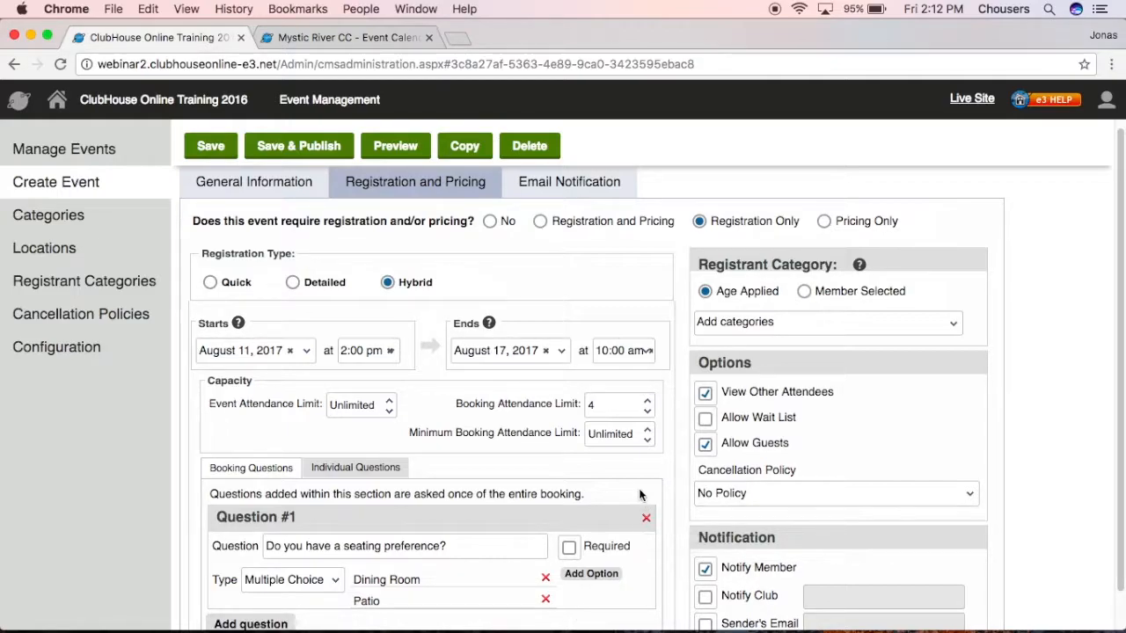
click(343, 467)
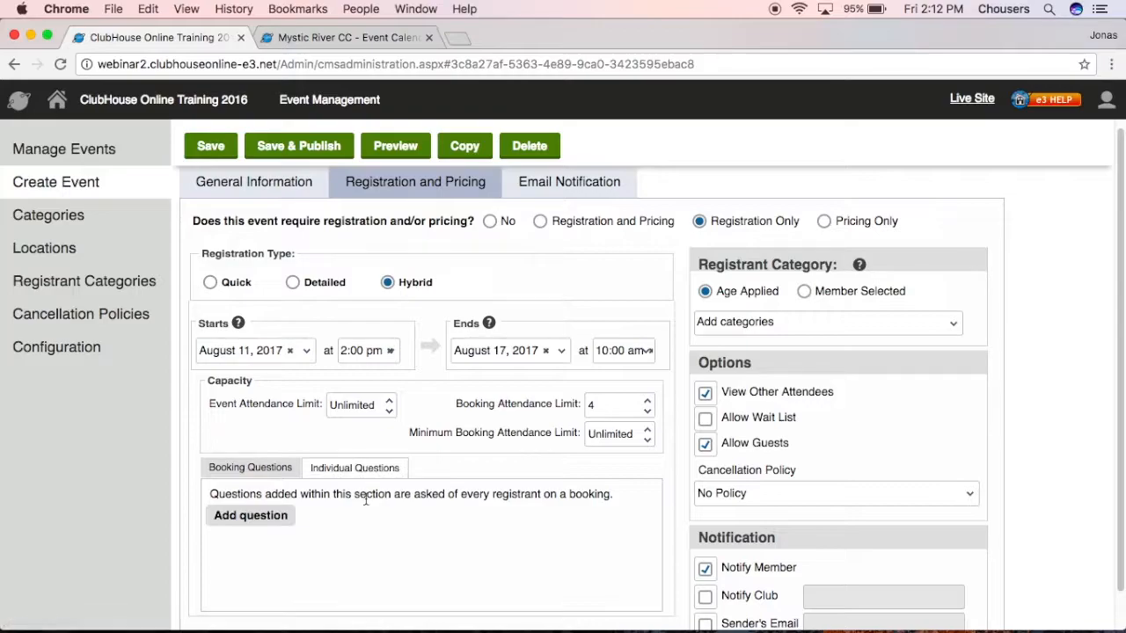
Add individual Question #1 with the wording 'Do you have any food allergies?'.
drag(619, 499, 461, 495)
click(485, 547)
click(251, 515)
click(318, 545)
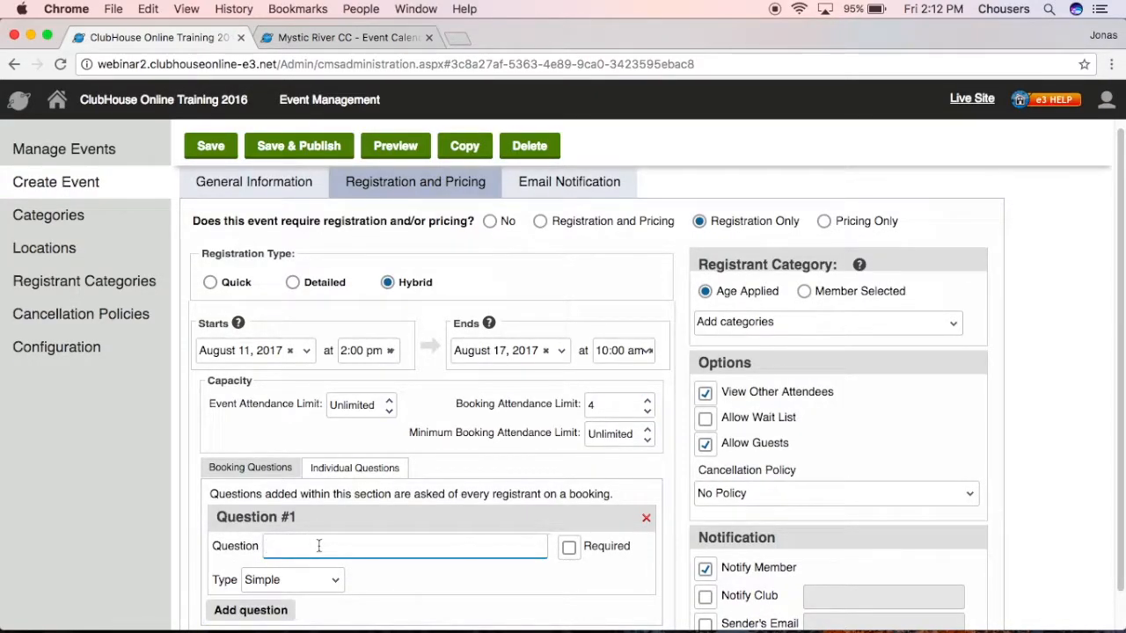
text(Do you have any food a)
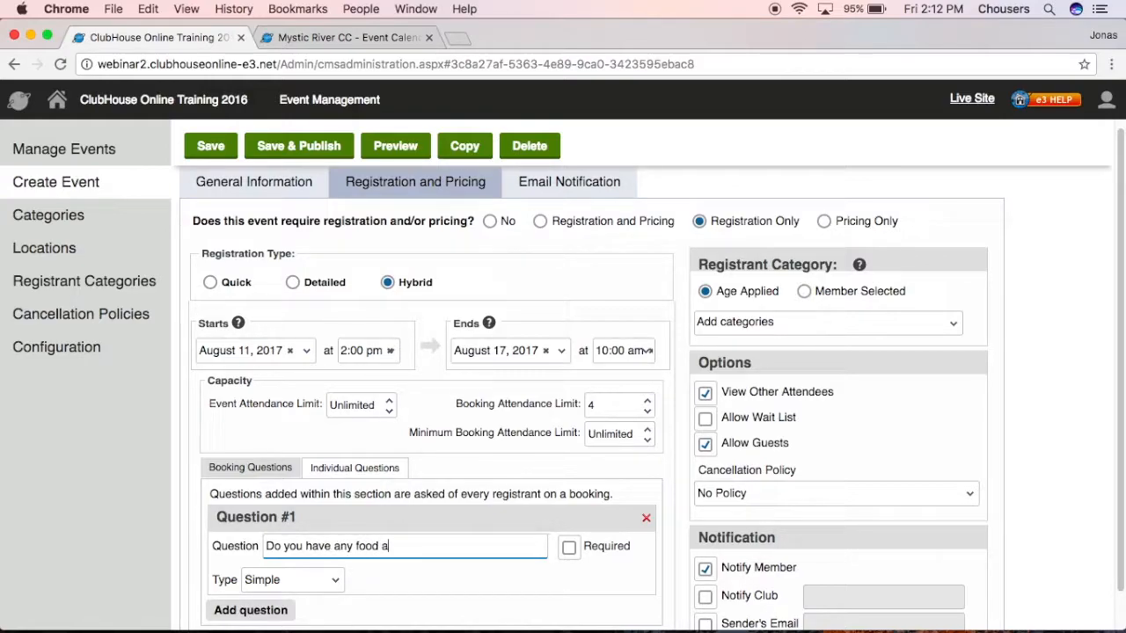
text(llergies?)
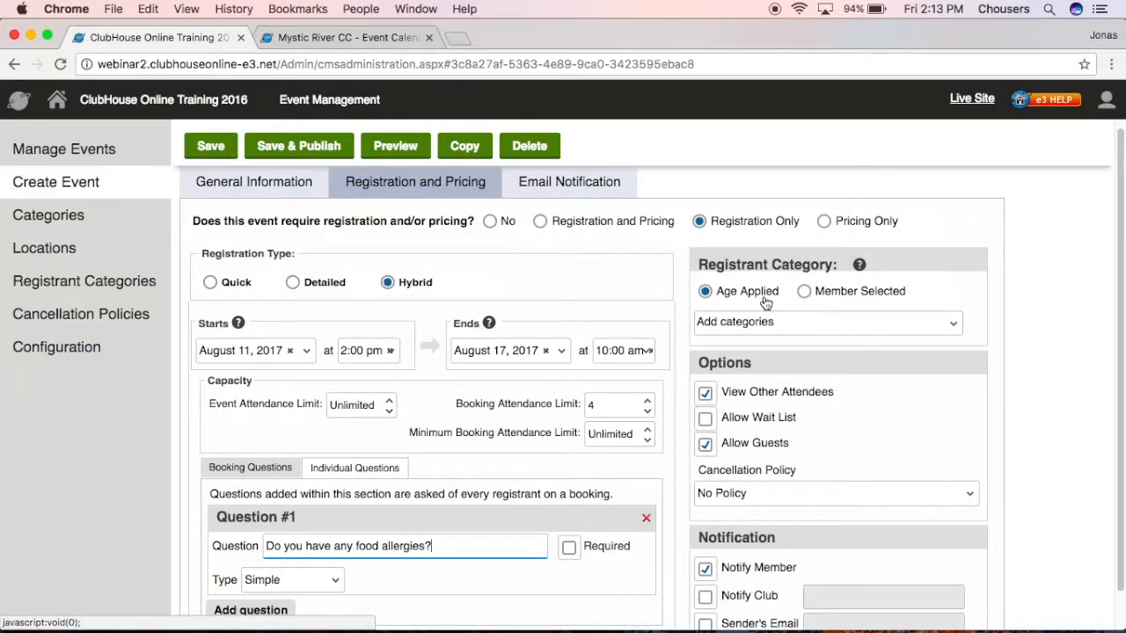
Make registrant categories Member Selected, add Bronze, Silver and Gold, and set Gold as default.
click(804, 291)
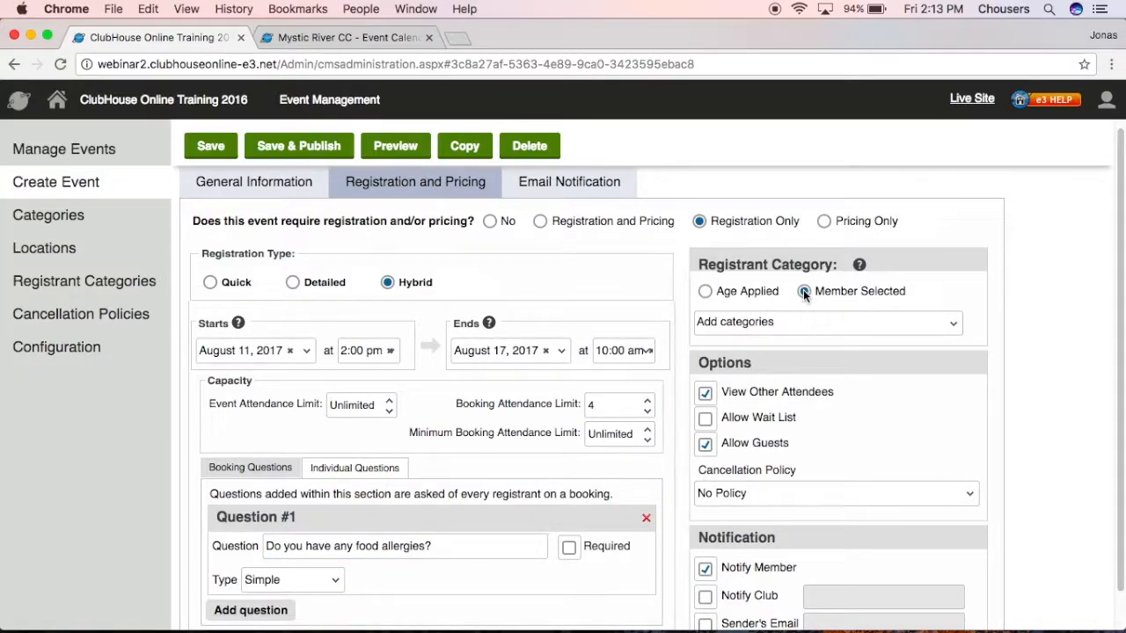
click(800, 322)
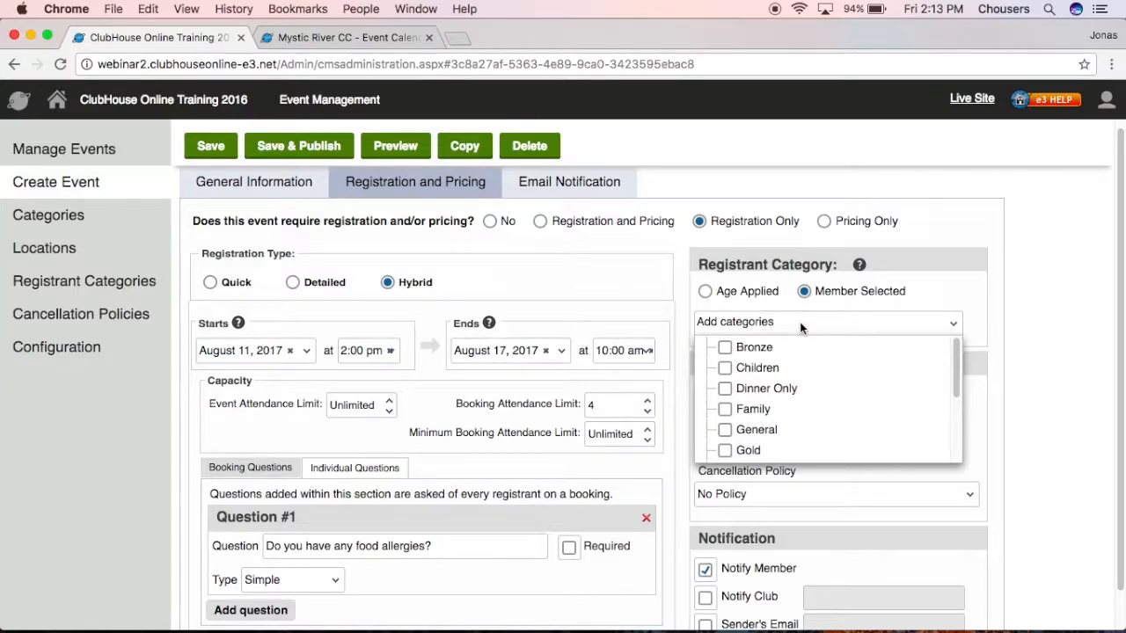
click(725, 348)
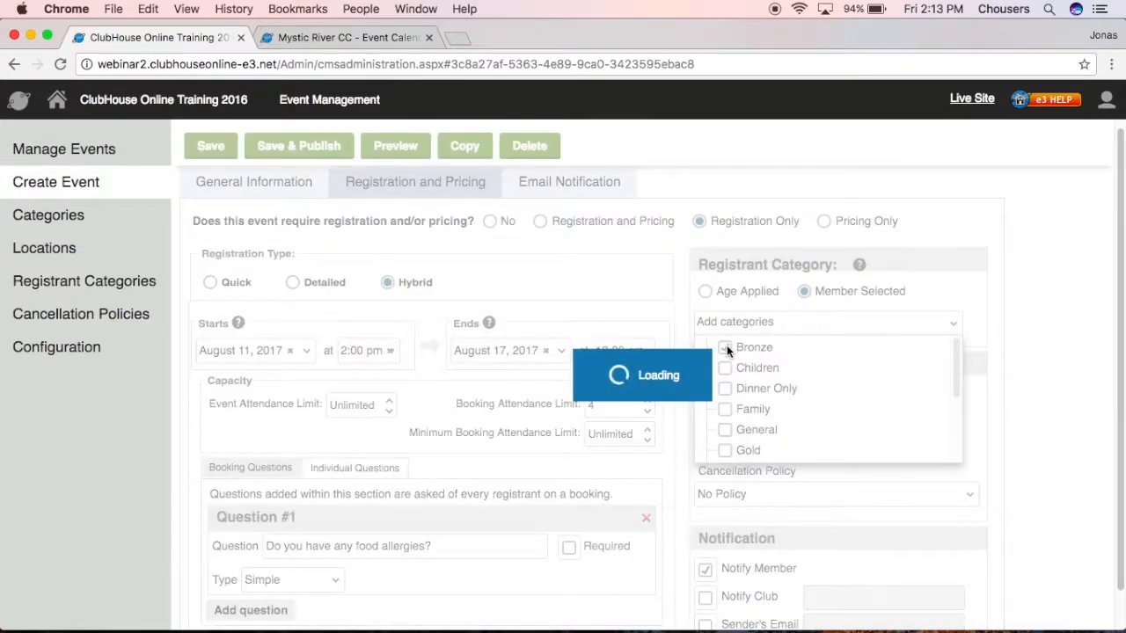
scroll(727, 371, down, 5)
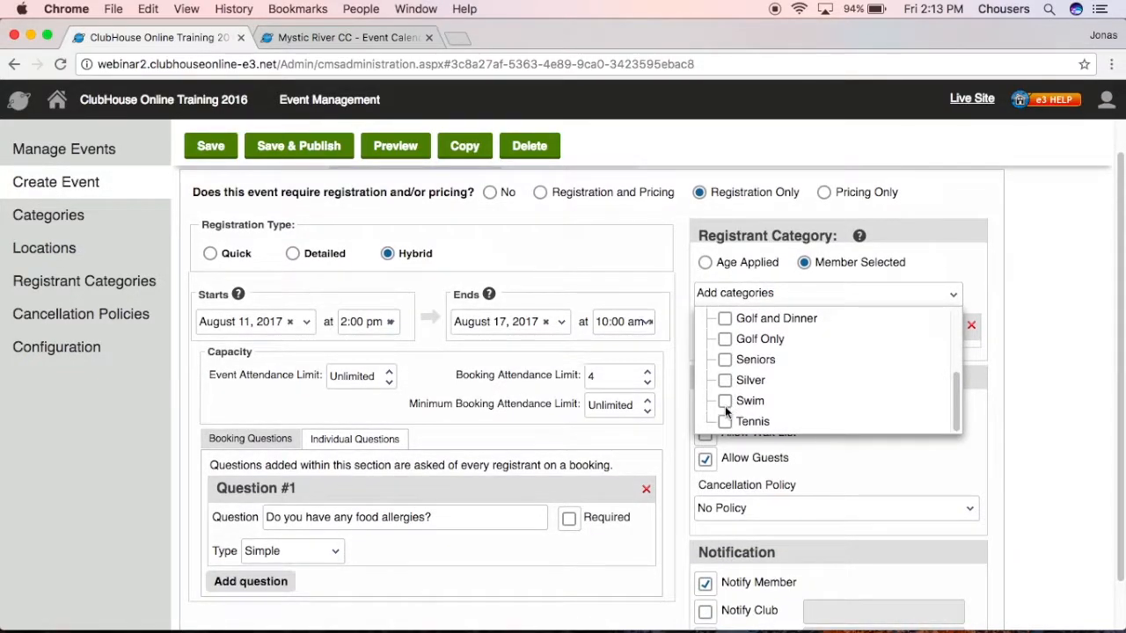
click(724, 382)
click(723, 327)
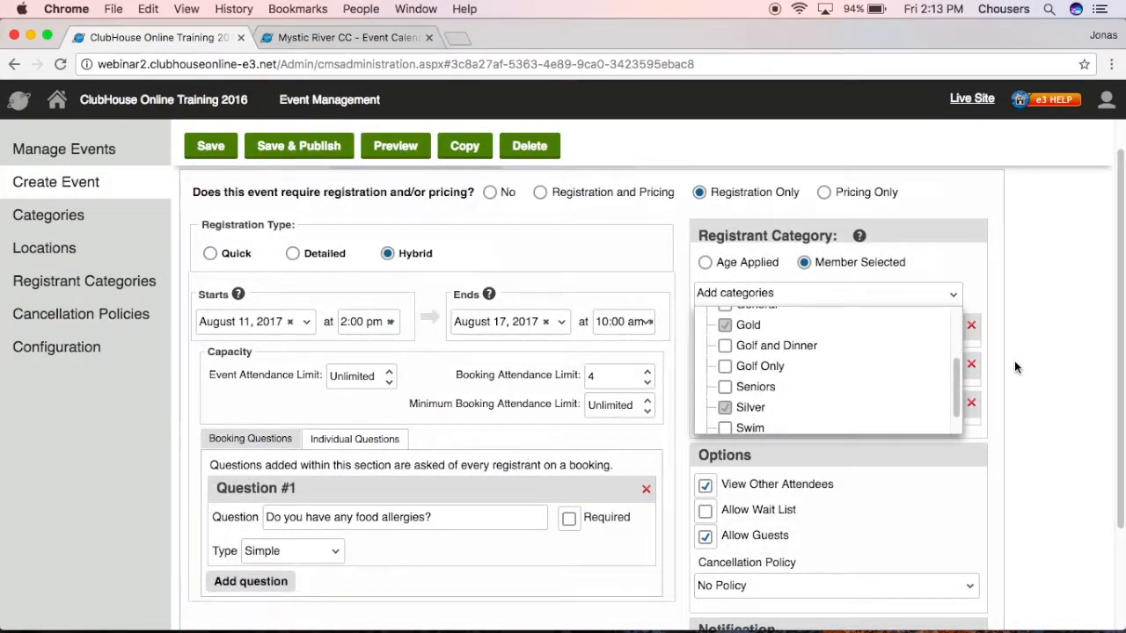
click(1016, 367)
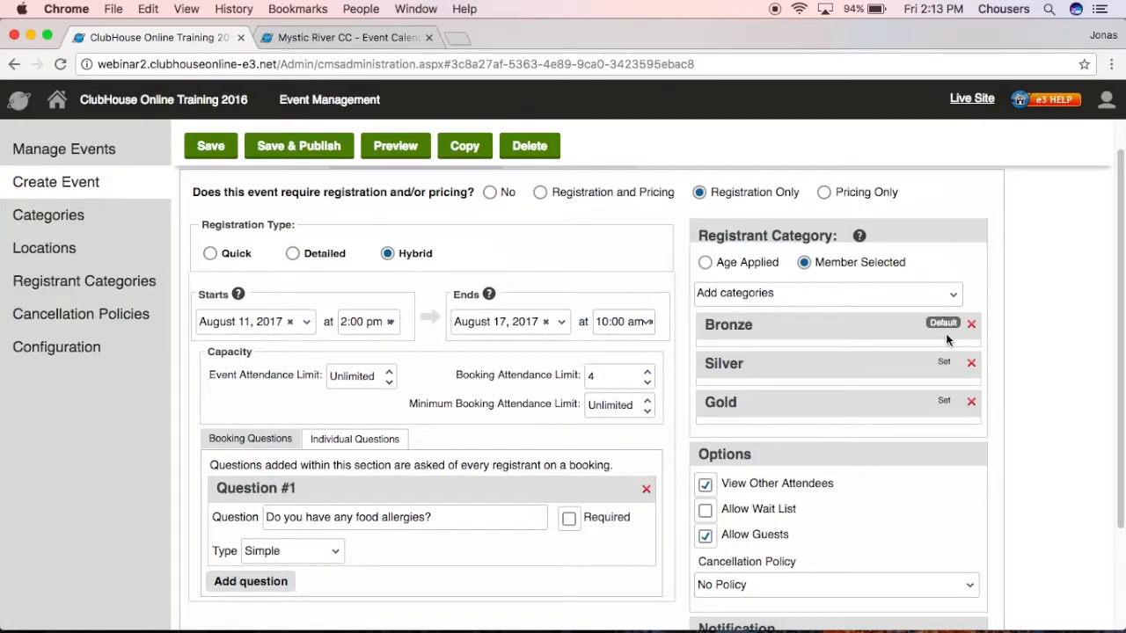
click(943, 401)
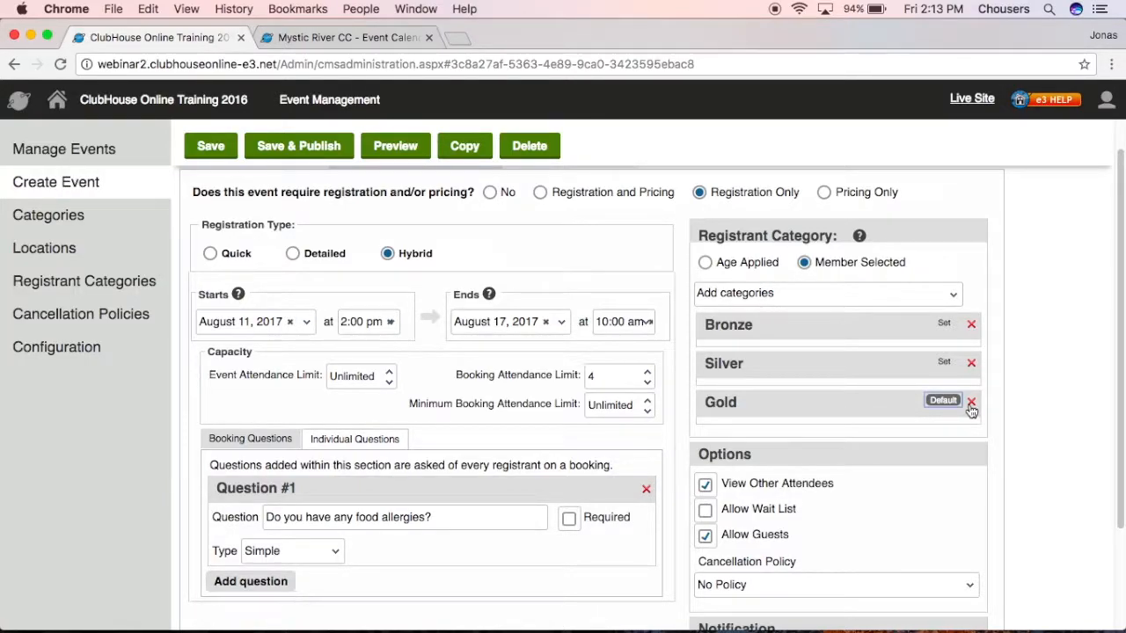
scroll(993, 416, down, 2)
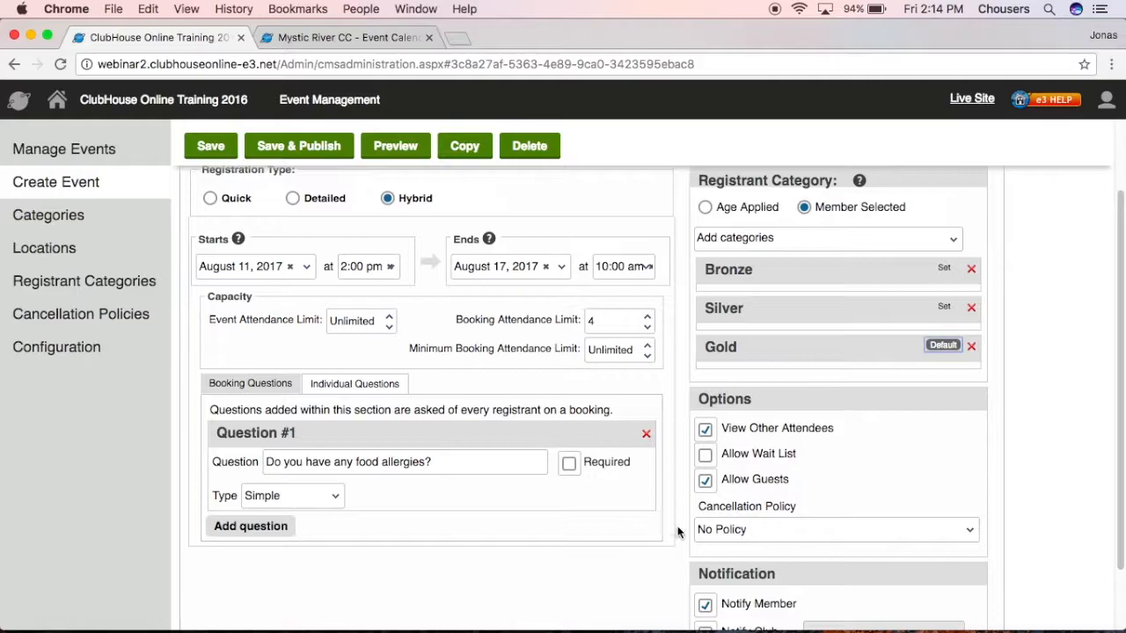
click(723, 532)
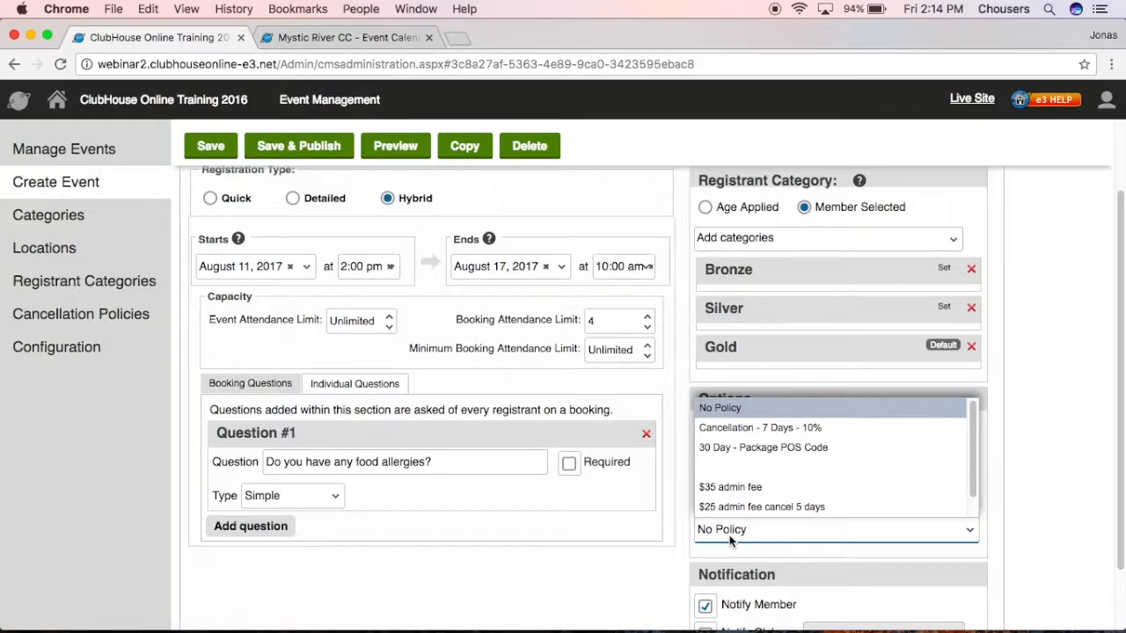
click(770, 428)
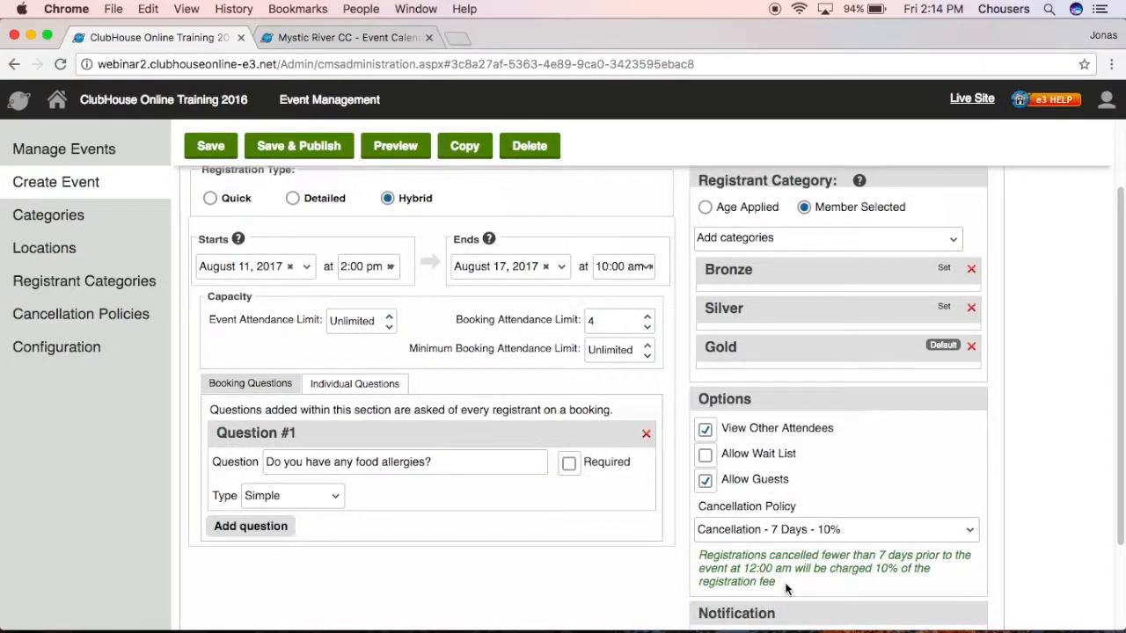
click(789, 533)
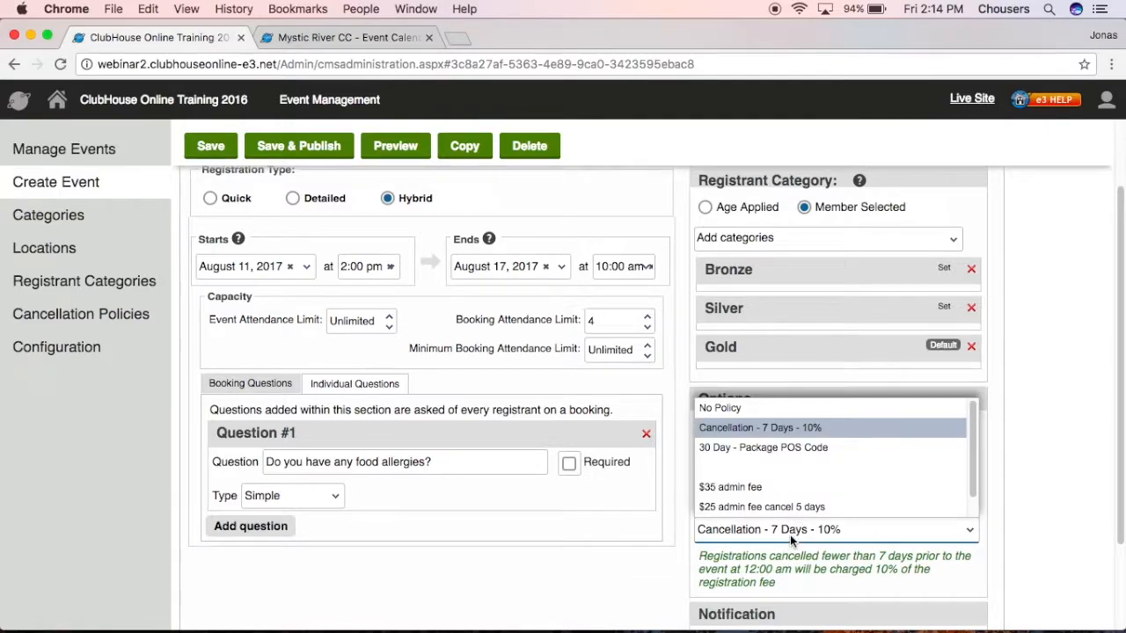
click(774, 407)
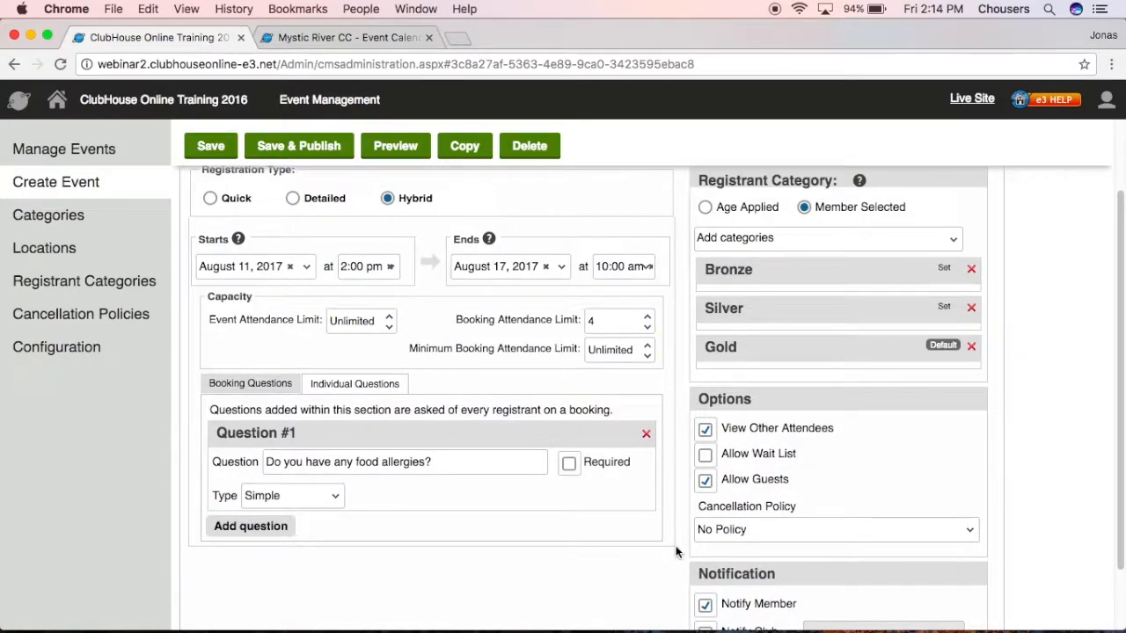
scroll(675, 550, down, 3)
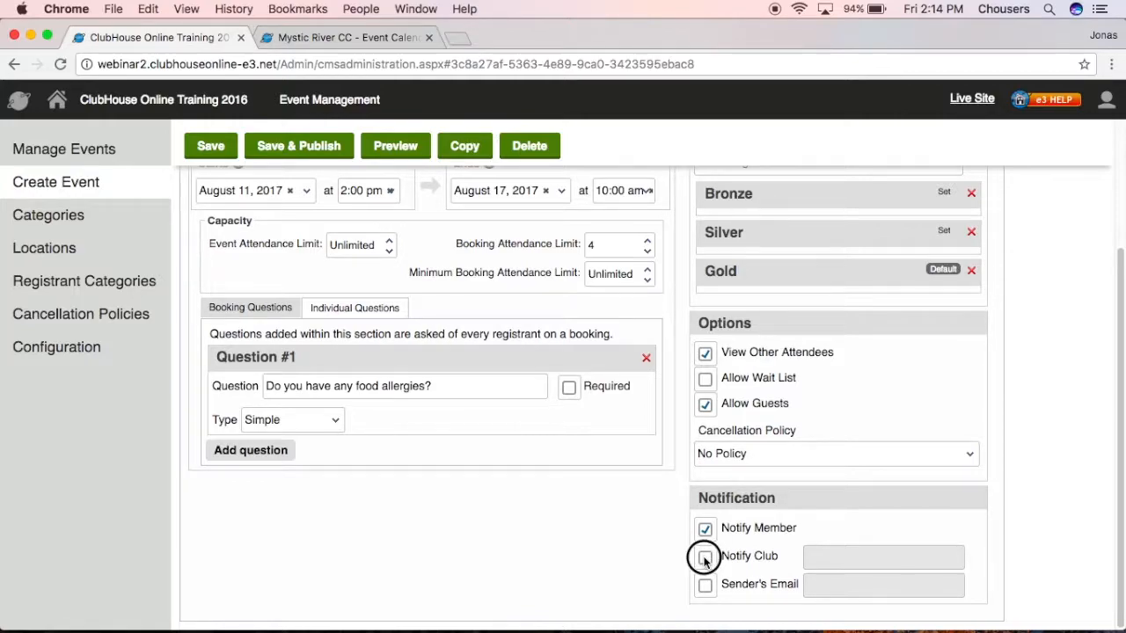
click(703, 557)
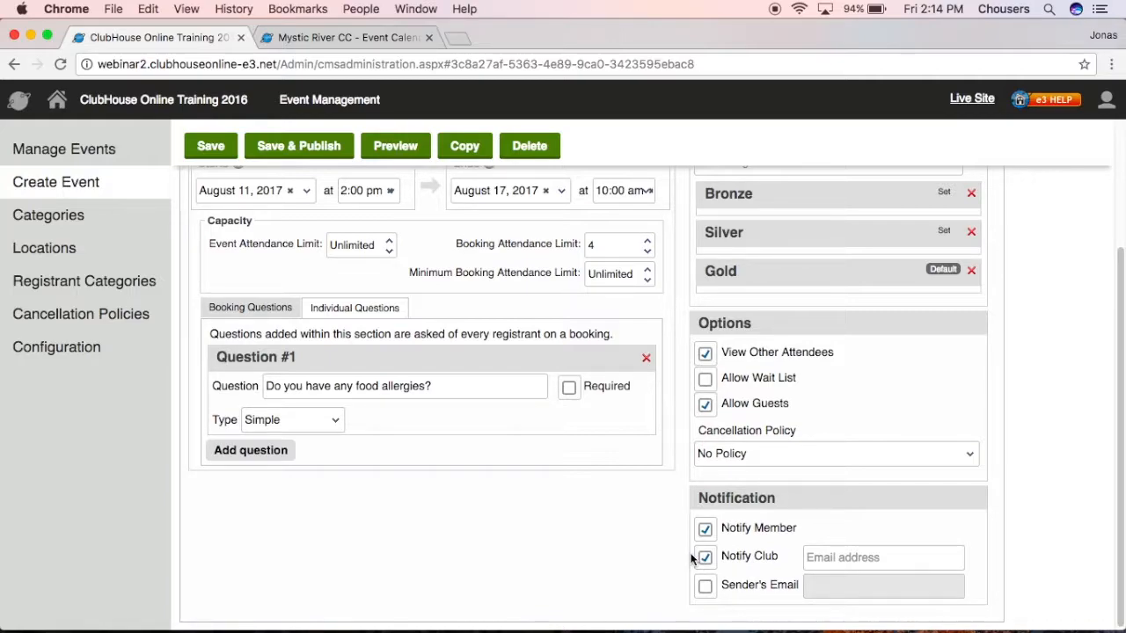
click(897, 557)
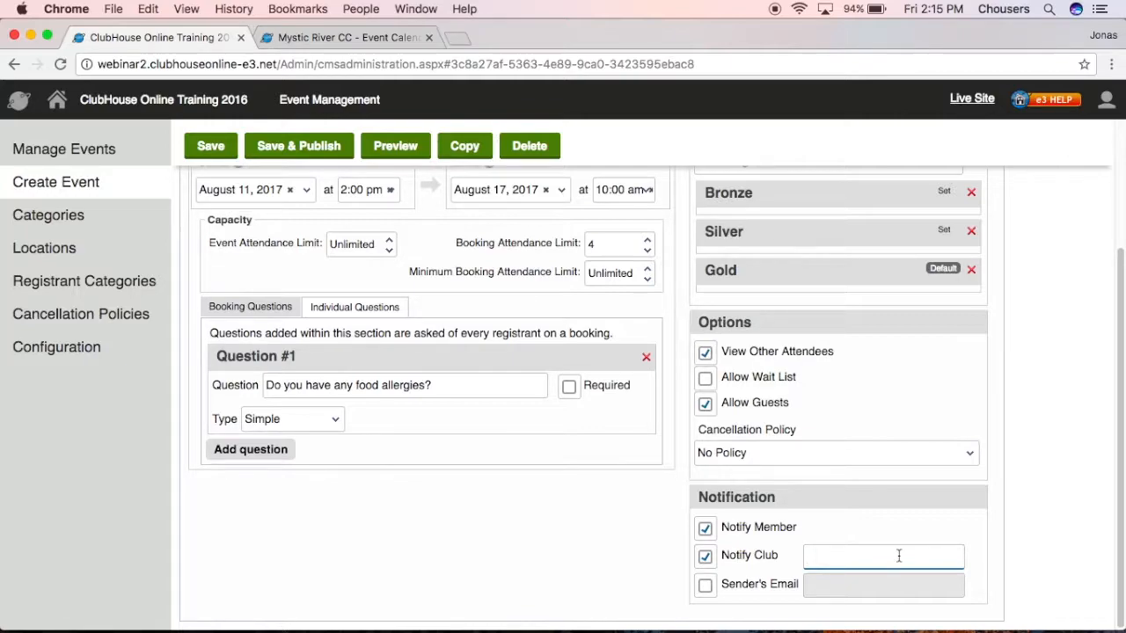
click(705, 557)
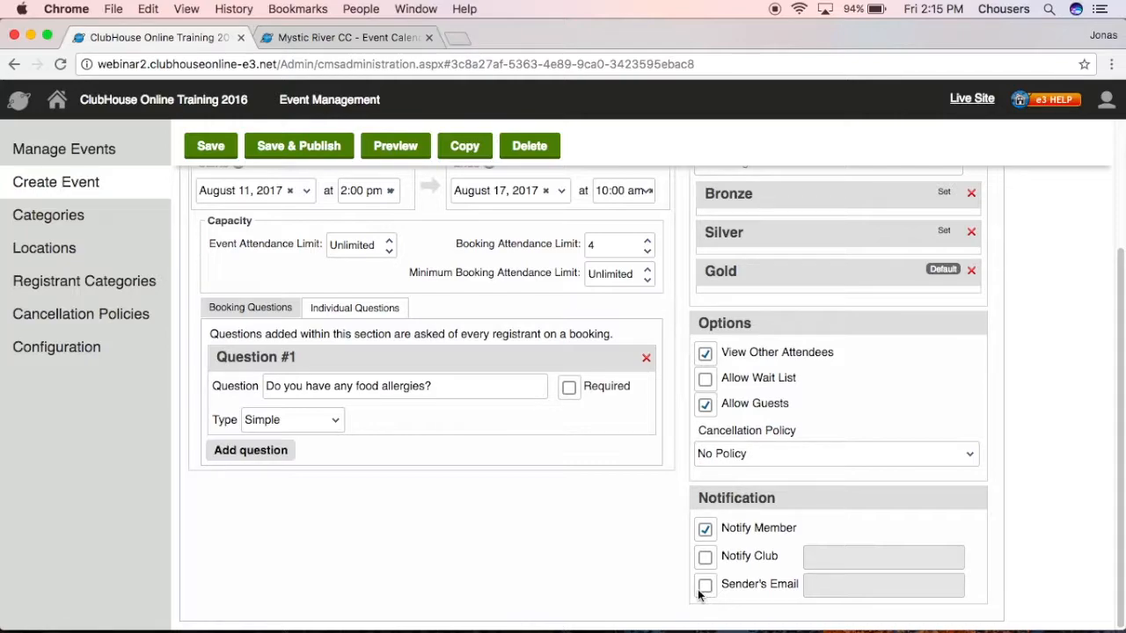
click(705, 585)
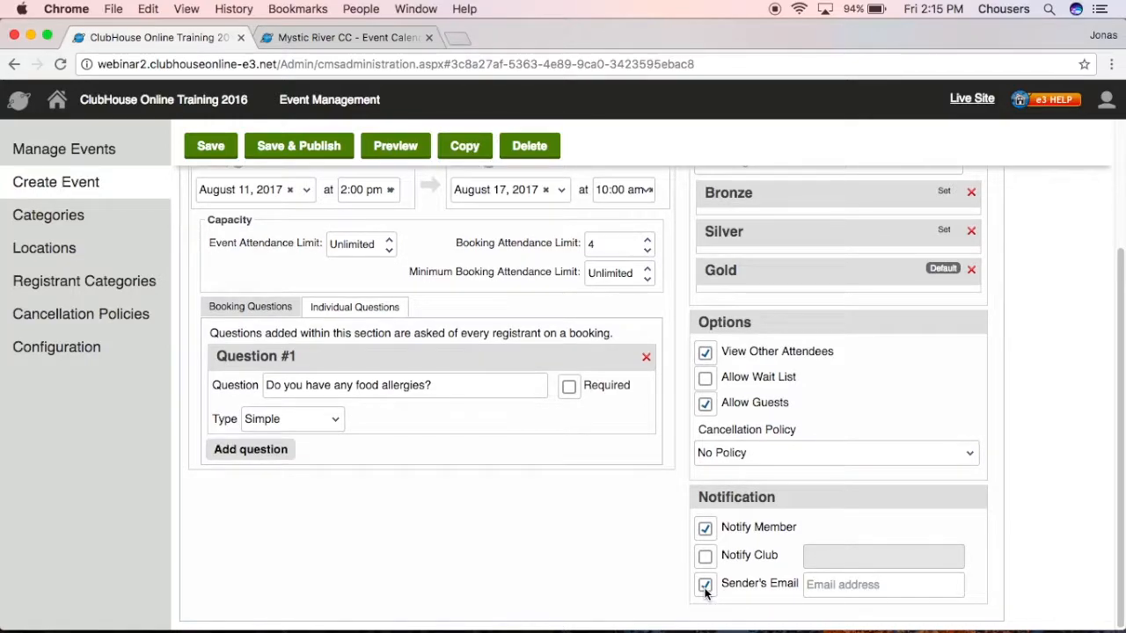
click(830, 587)
click(706, 584)
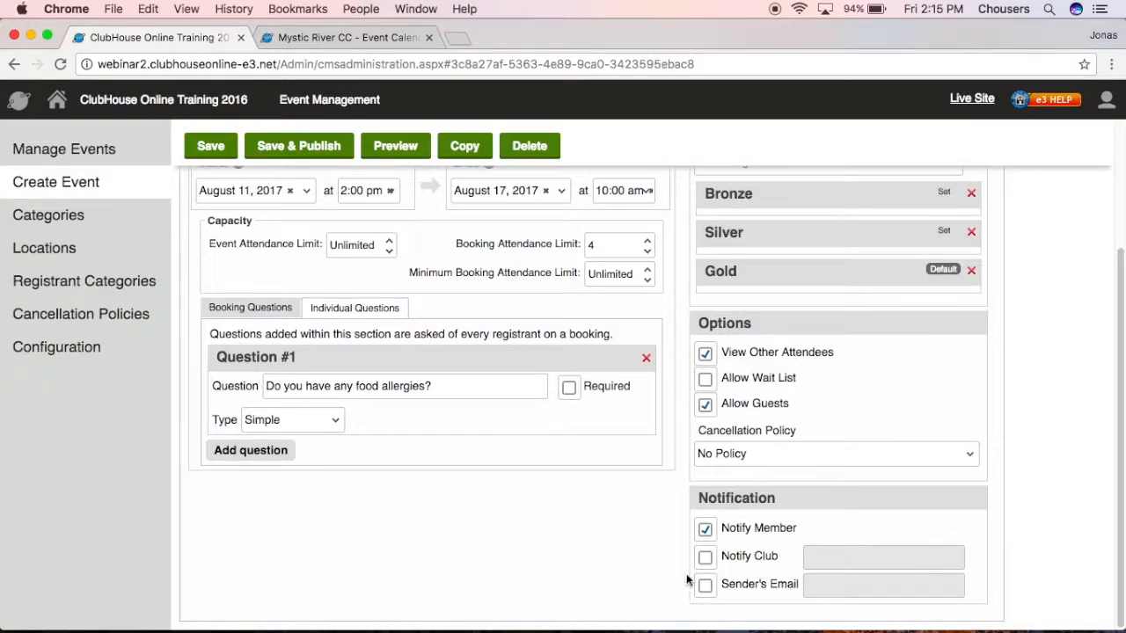
scroll(688, 581, up, 5)
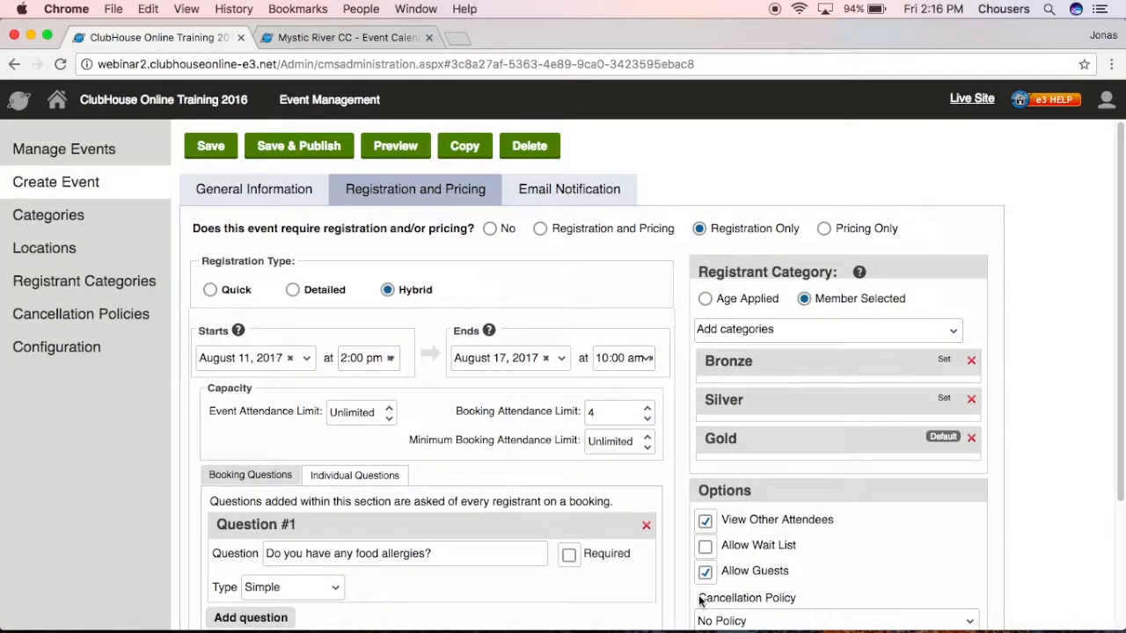
Preview the Friday Brunch confirmation email in Email Notifications, then close the preview.
click(588, 202)
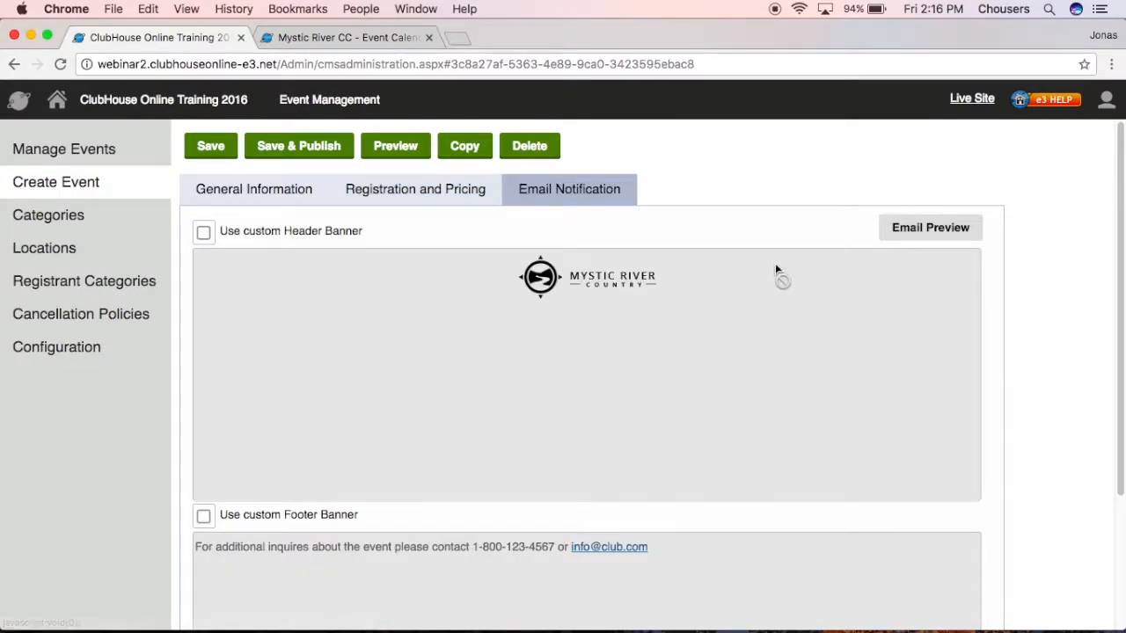
click(882, 228)
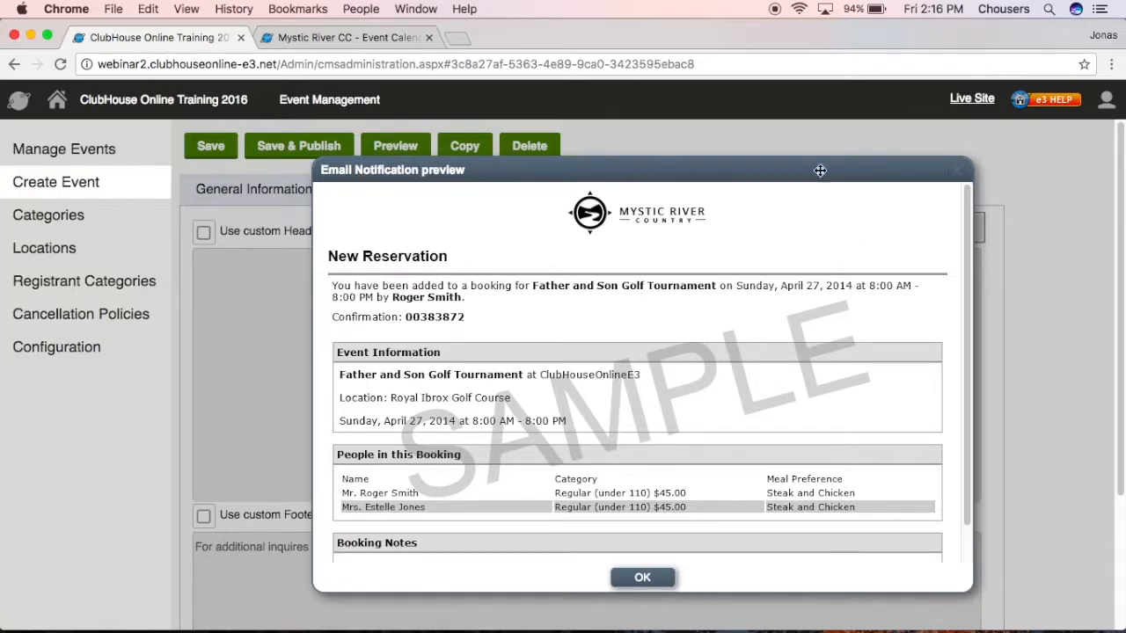
scroll(669, 262, down, 1)
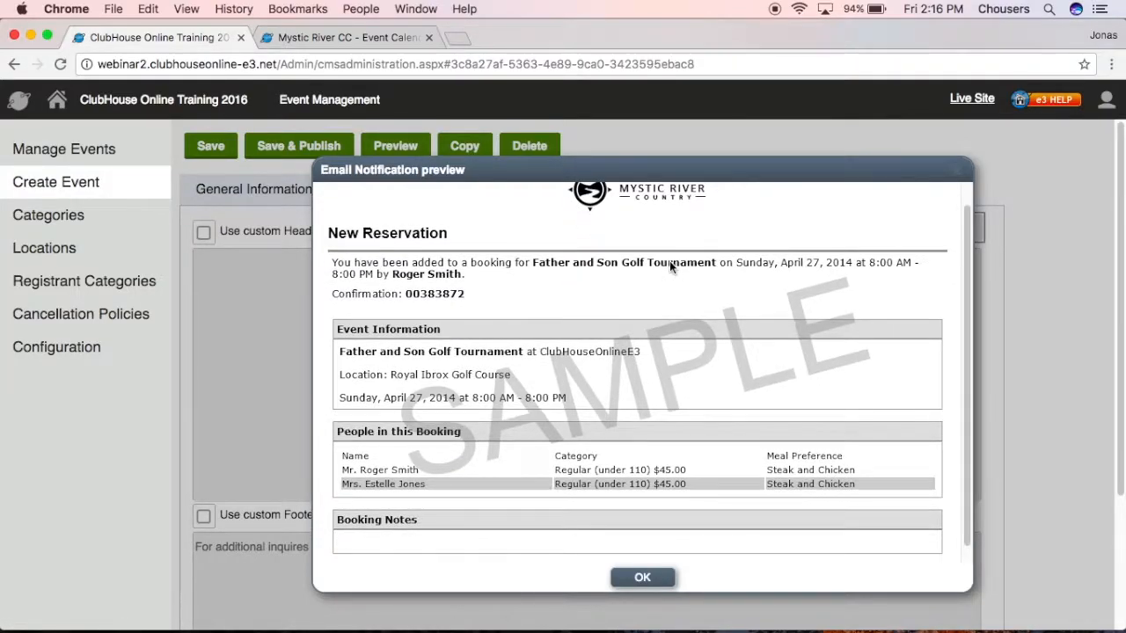
scroll(669, 260, down, 1)
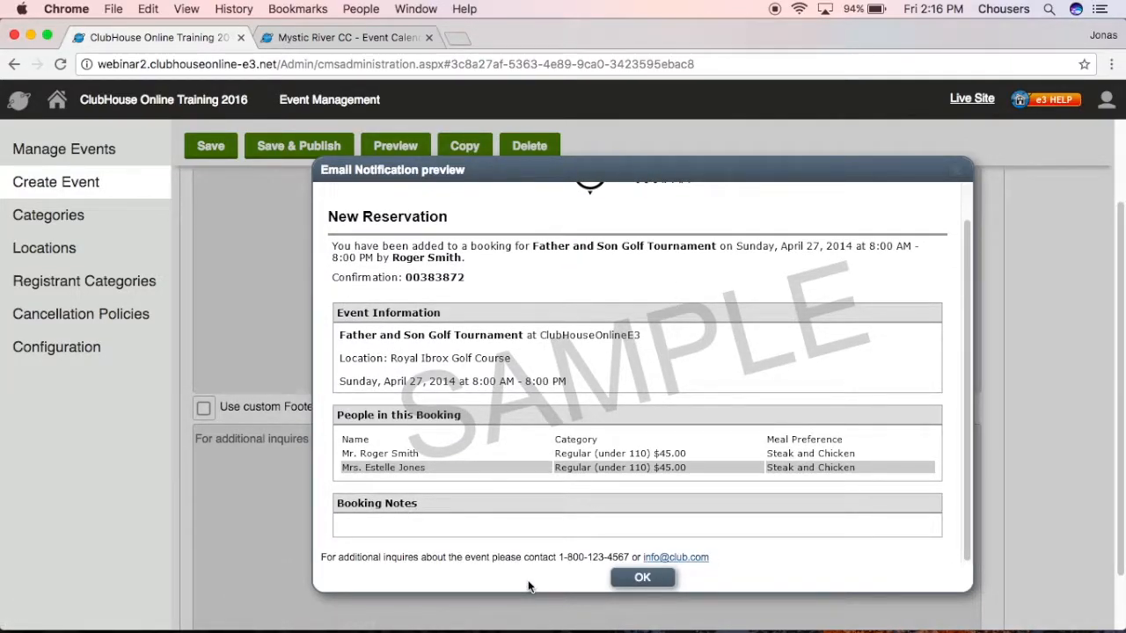
click(618, 579)
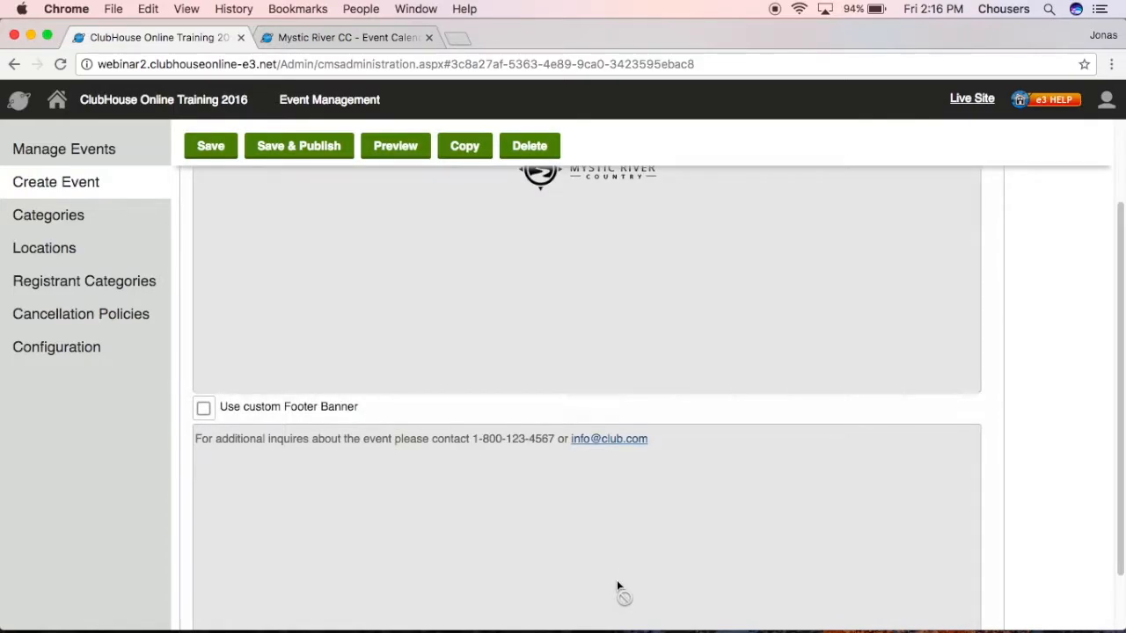
scroll(624, 572, up, 1)
scroll(626, 575, up, 2)
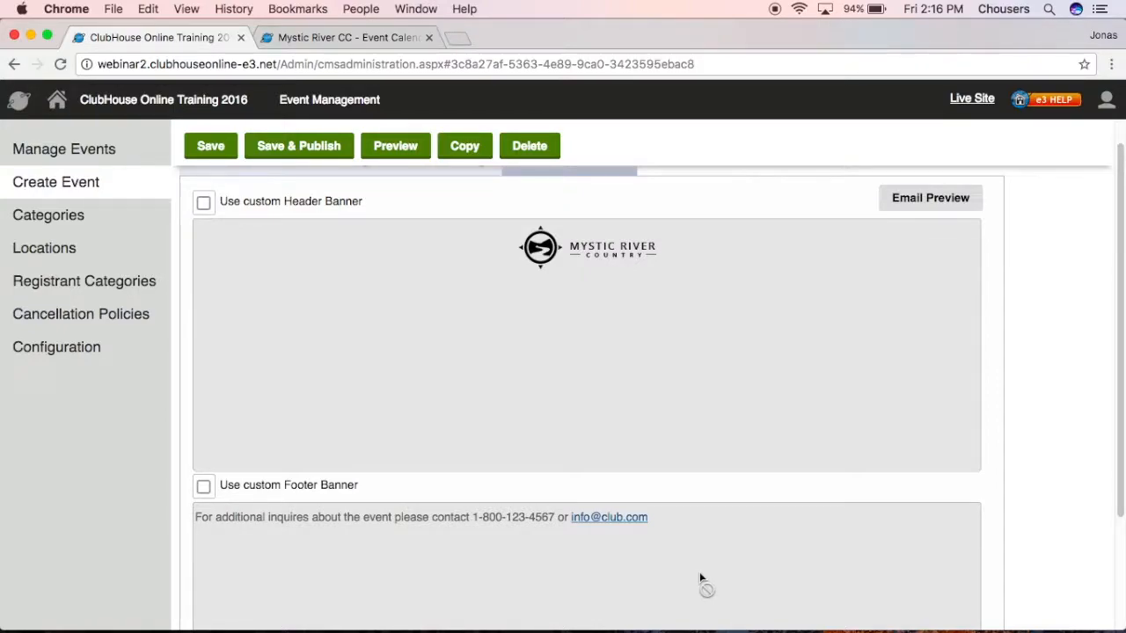
Toggle the custom footer banner on and back off, leaving the banner text unchanged.
click(204, 488)
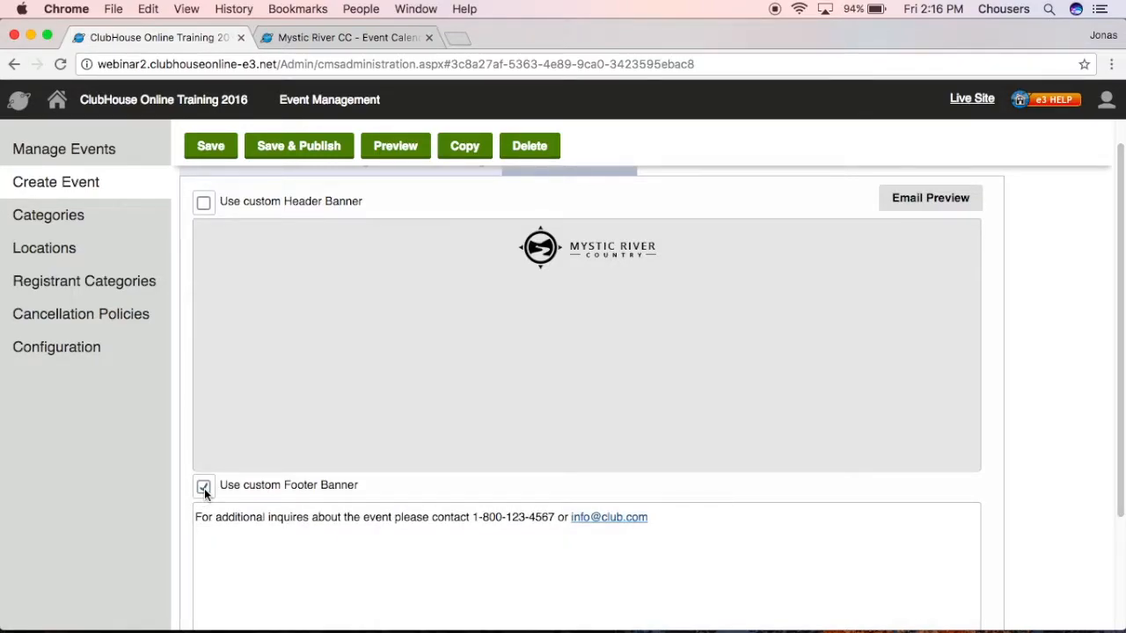
click(241, 537)
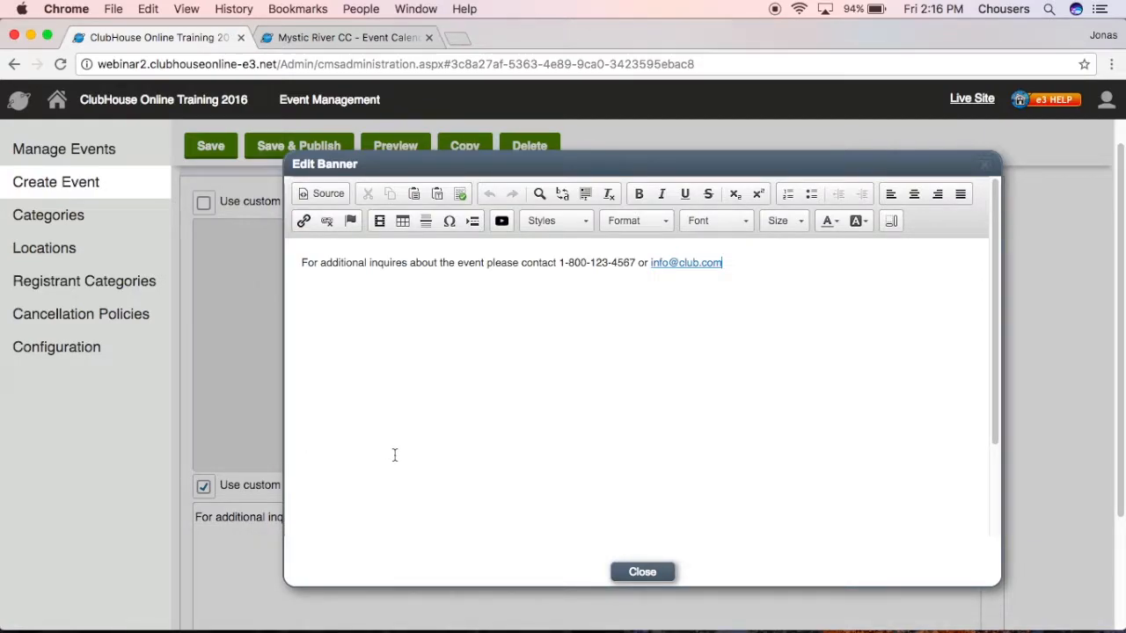
click(626, 573)
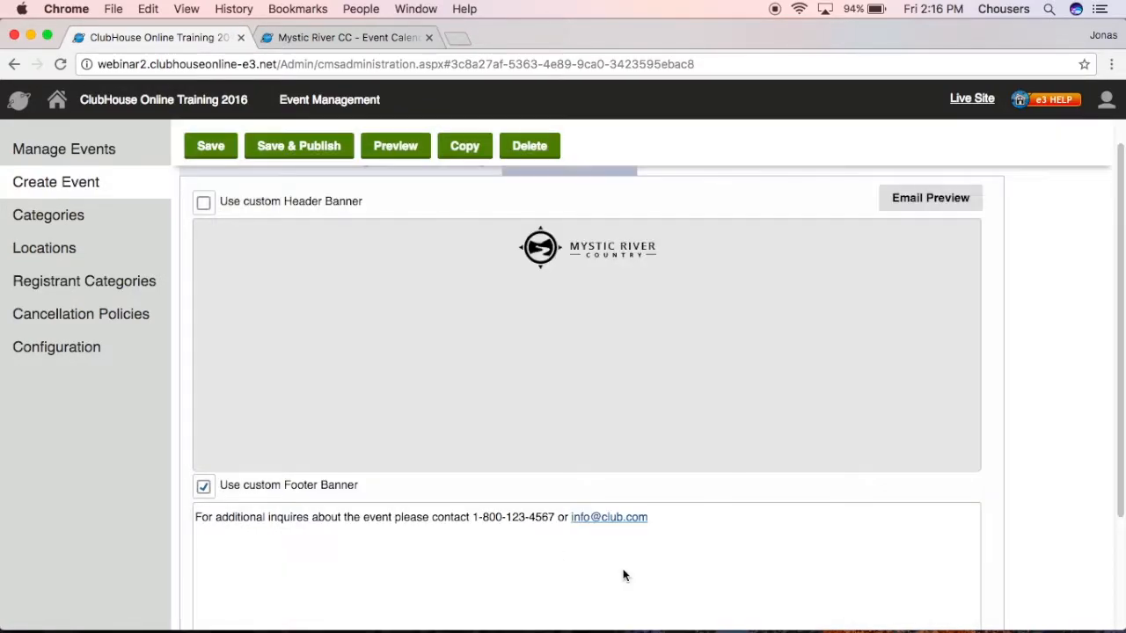
click(204, 488)
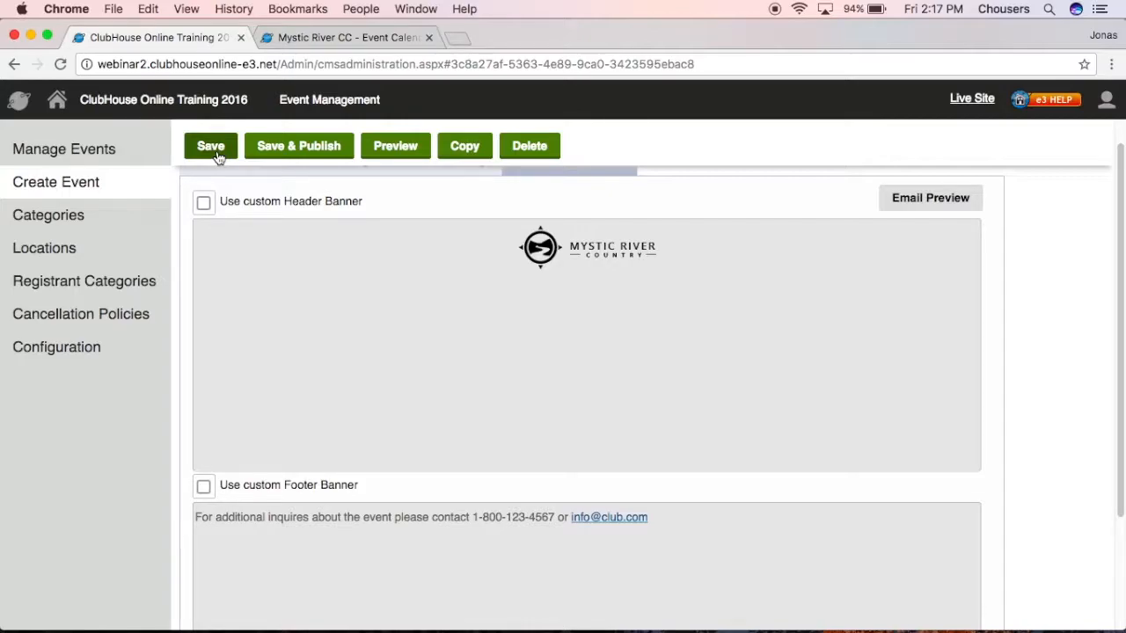
Save and publish the Friday Brunch event and bring up the Mystic River CC member calendar.
click(315, 150)
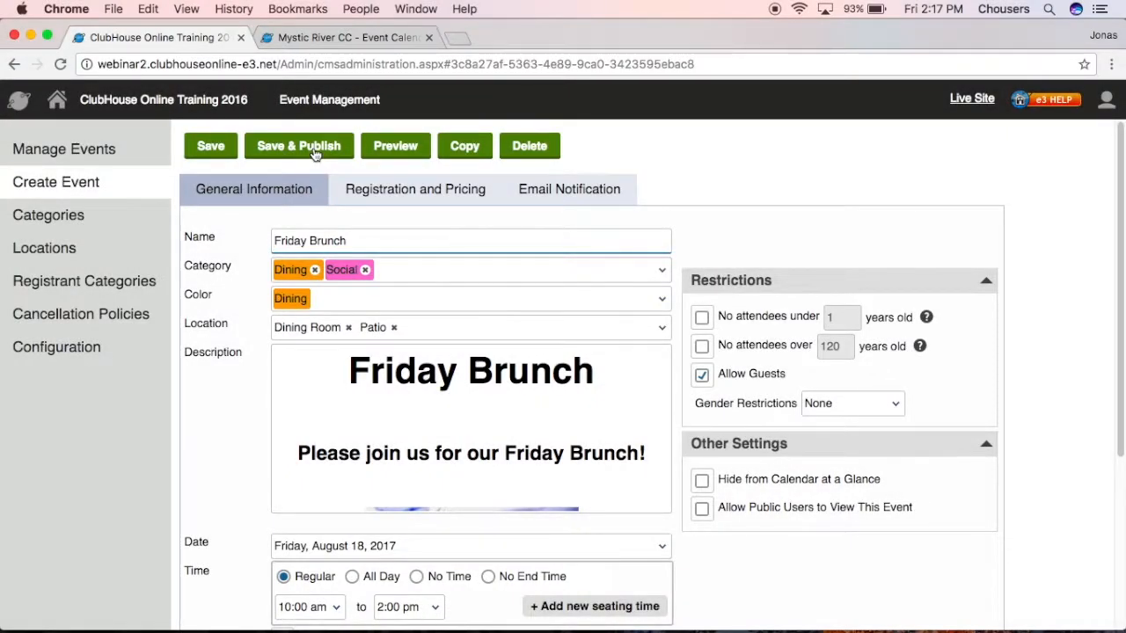
click(145, 159)
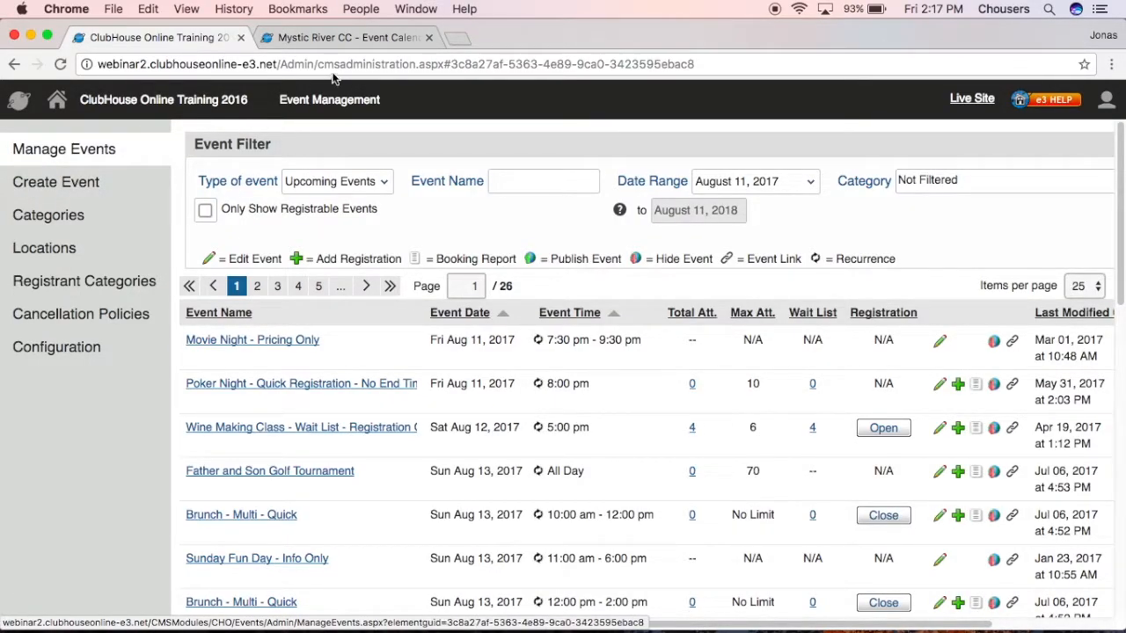
click(343, 39)
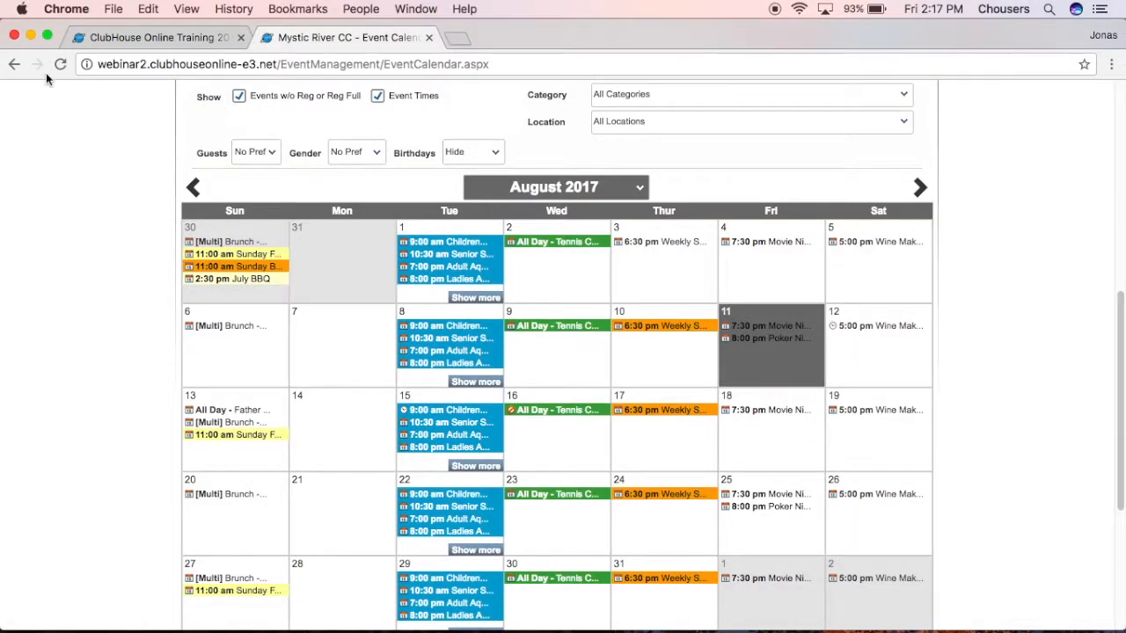
Refresh the member calendar to confirm the 10:00 am August 18 brunch, then return to Manage Events.
click(56, 68)
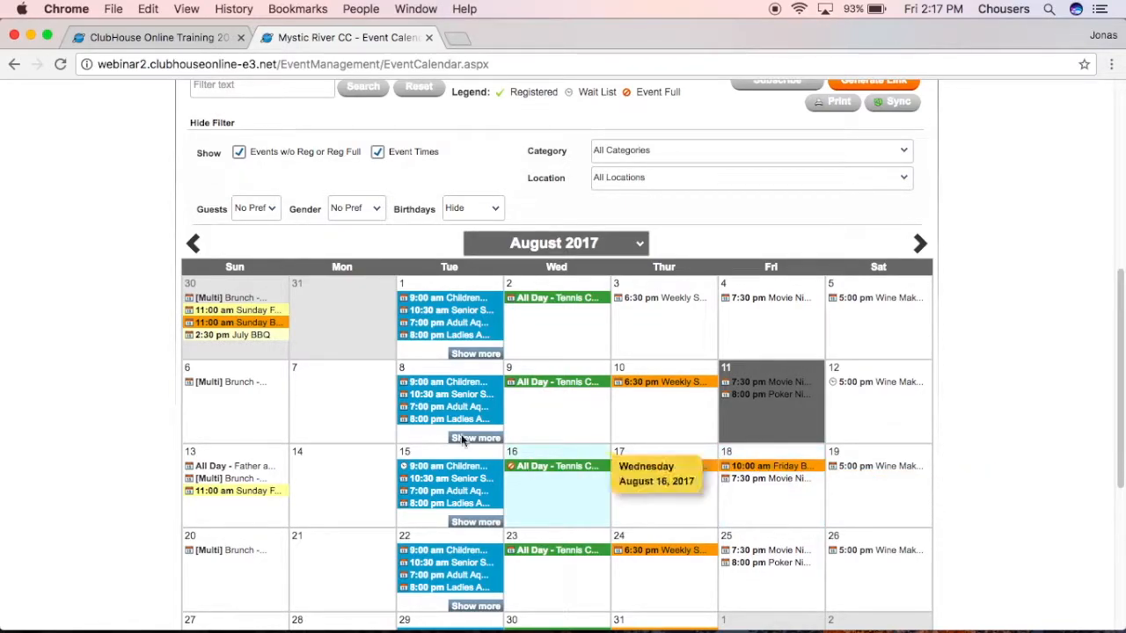
click(137, 44)
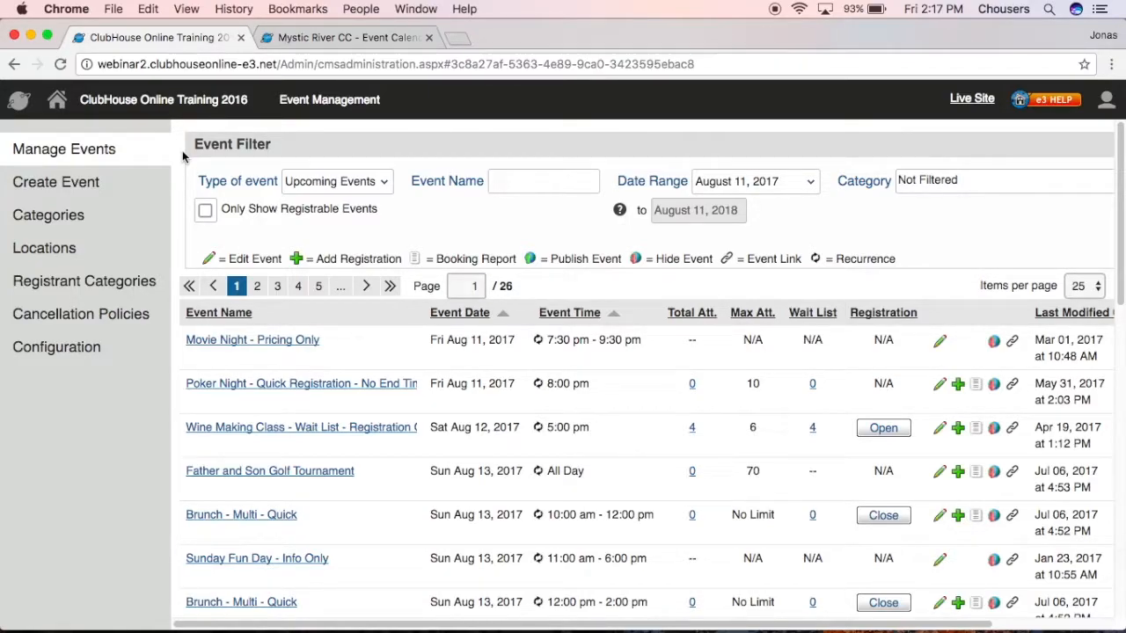
click(382, 182)
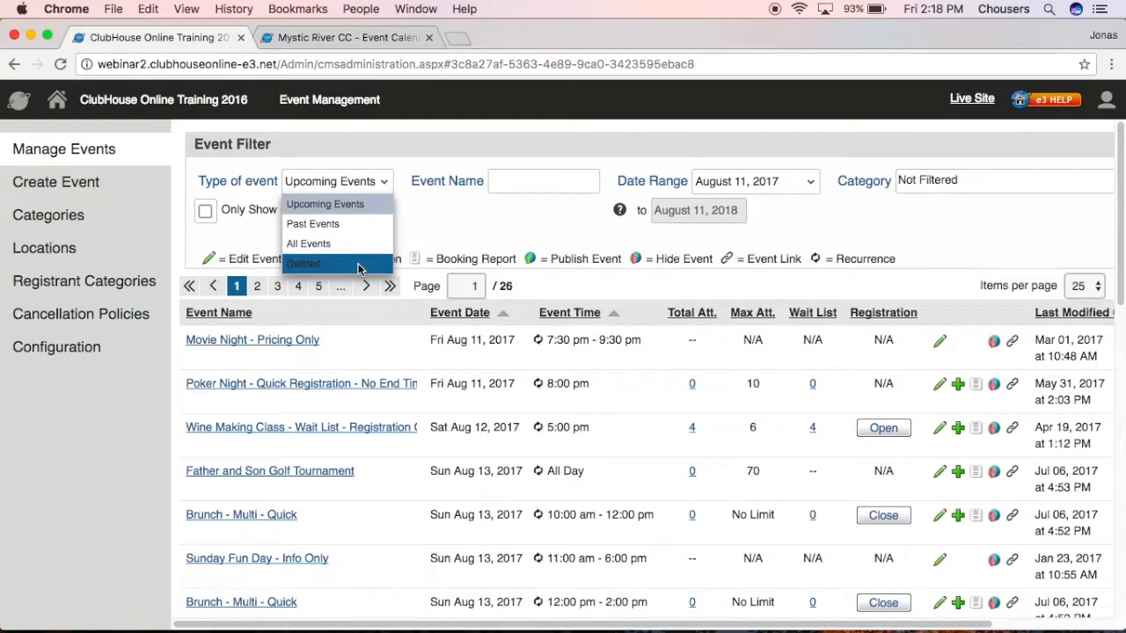
click(428, 227)
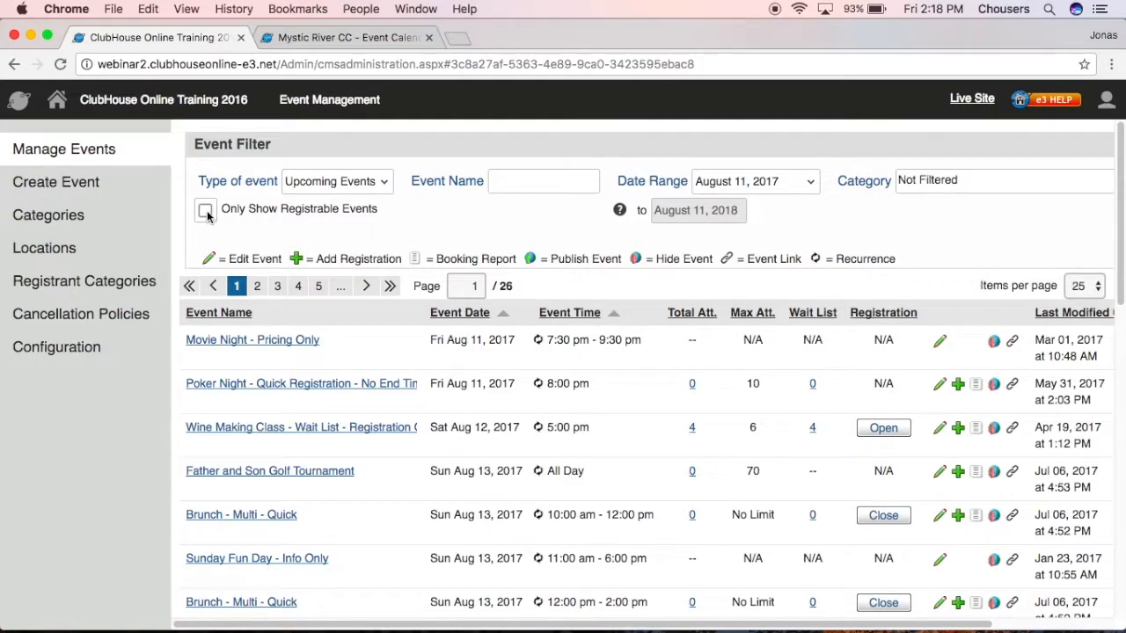
click(517, 182)
click(801, 186)
click(882, 176)
scroll(815, 164, right, 3)
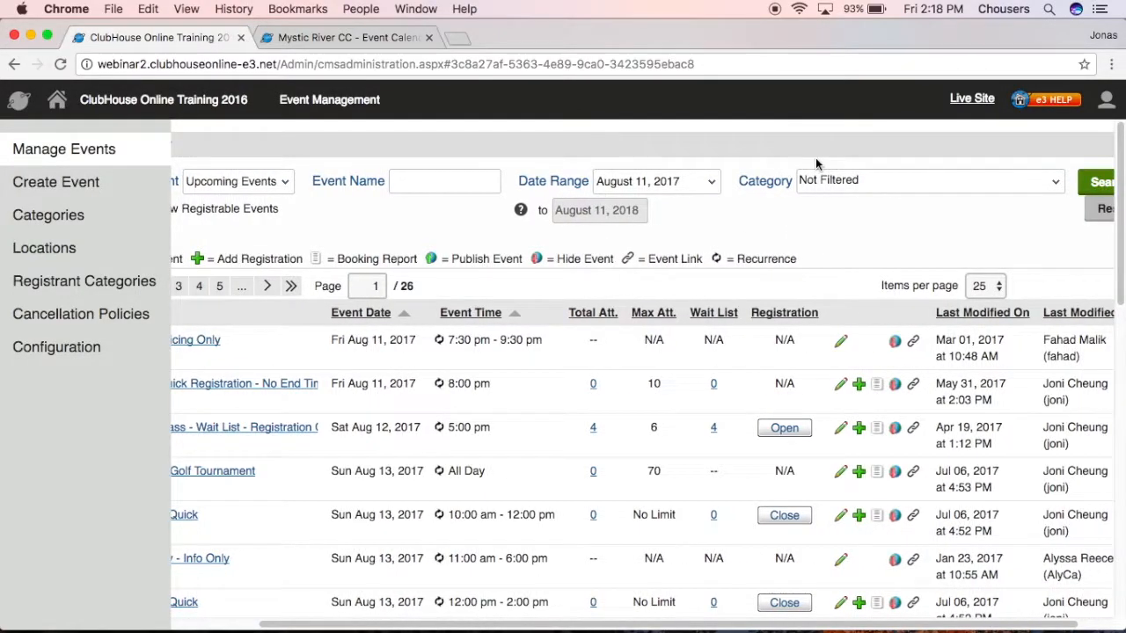
click(855, 183)
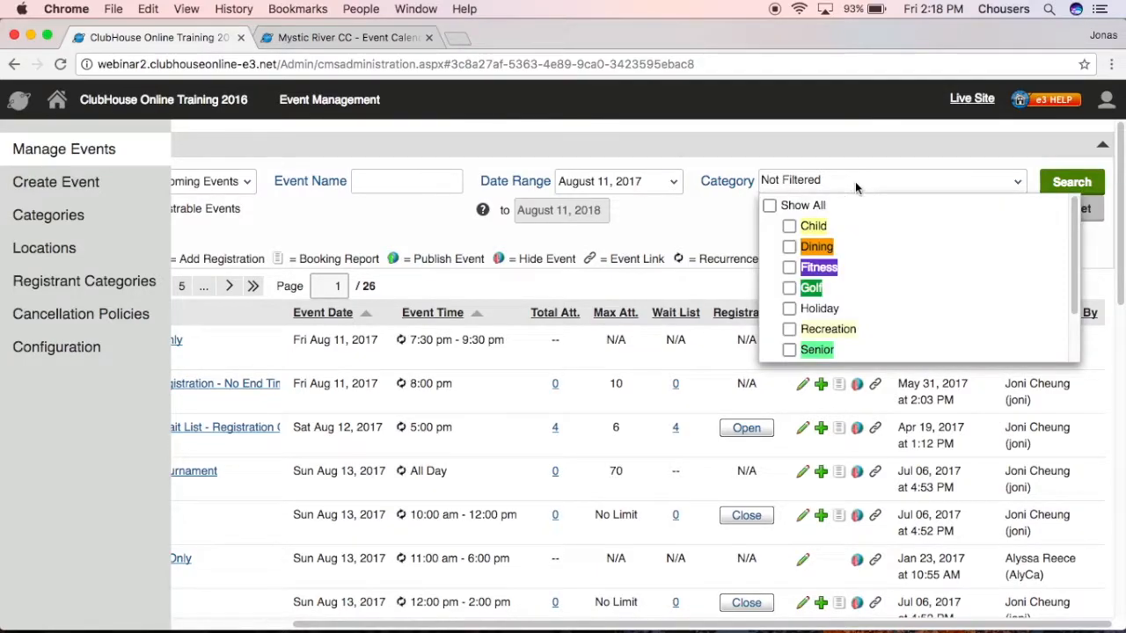
click(741, 214)
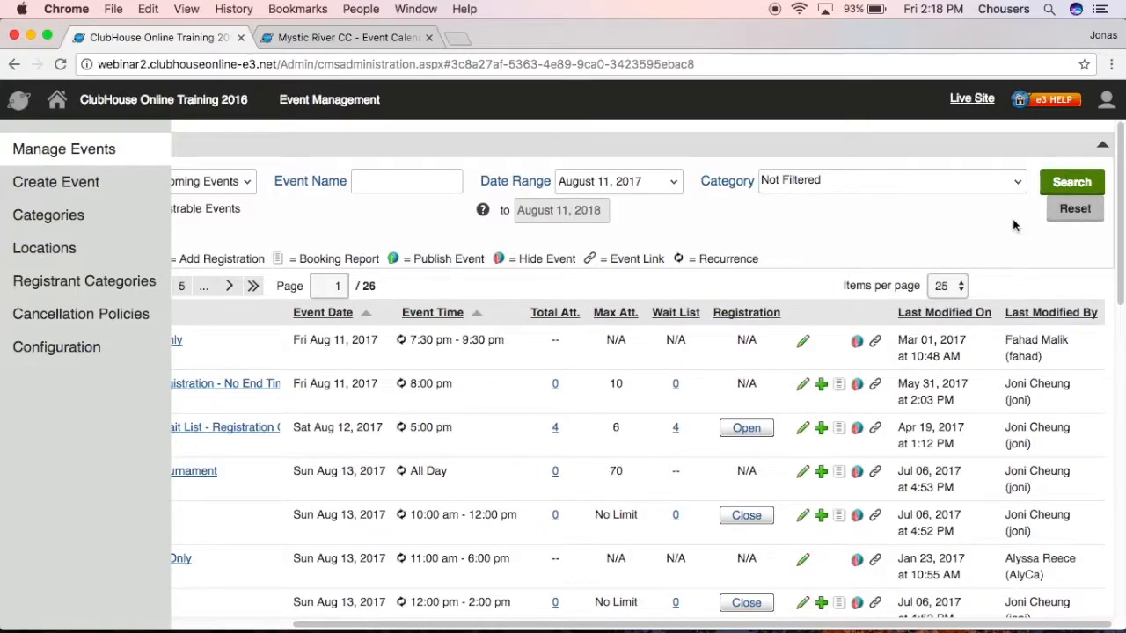
scroll(1012, 218, left, 4)
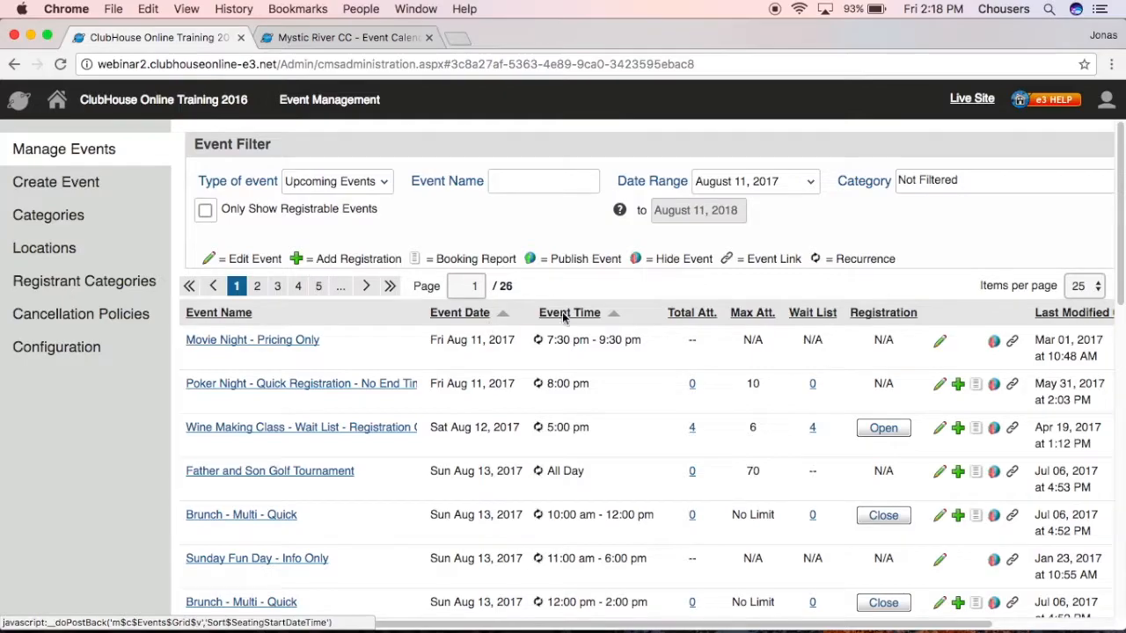
click(1086, 286)
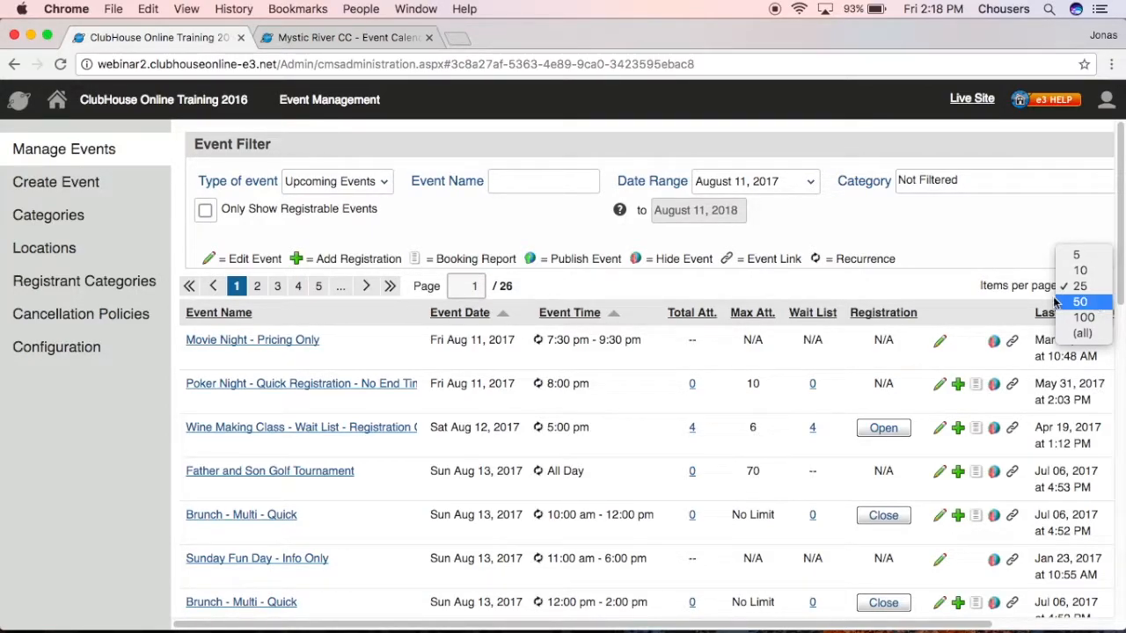
click(966, 277)
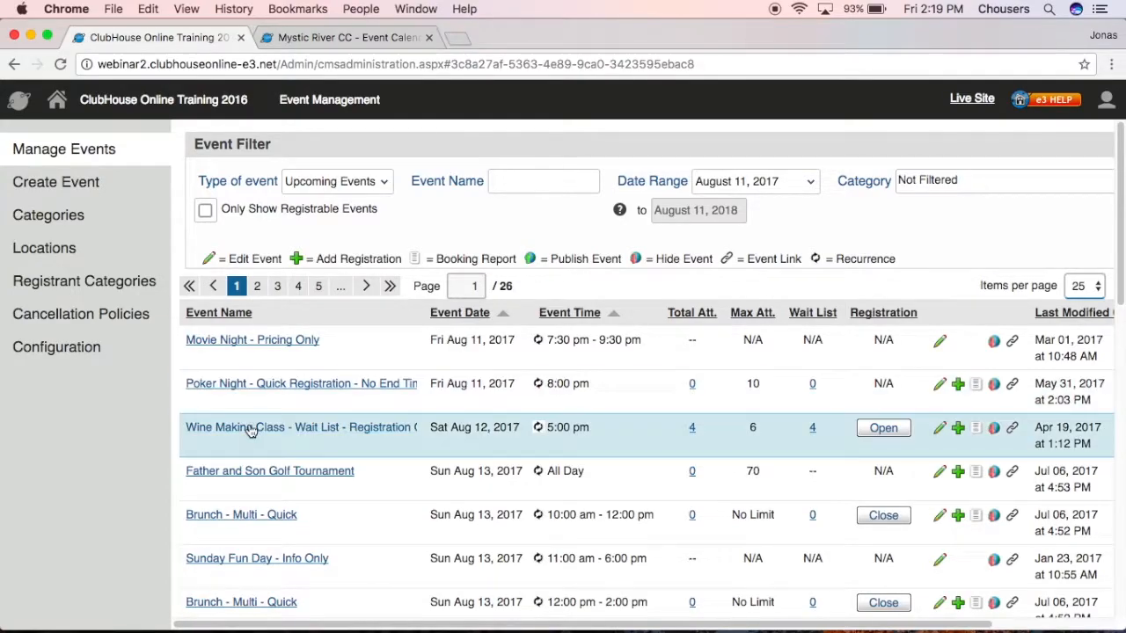
View the Wine Making Class event details, then close them to return to Manage Events.
click(251, 436)
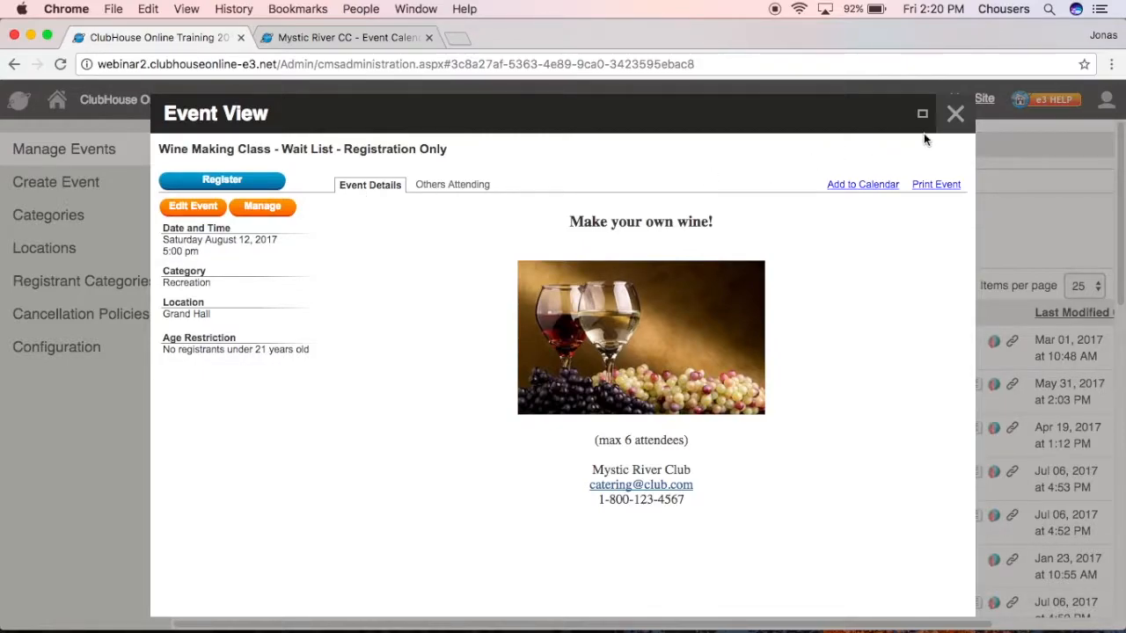
click(953, 115)
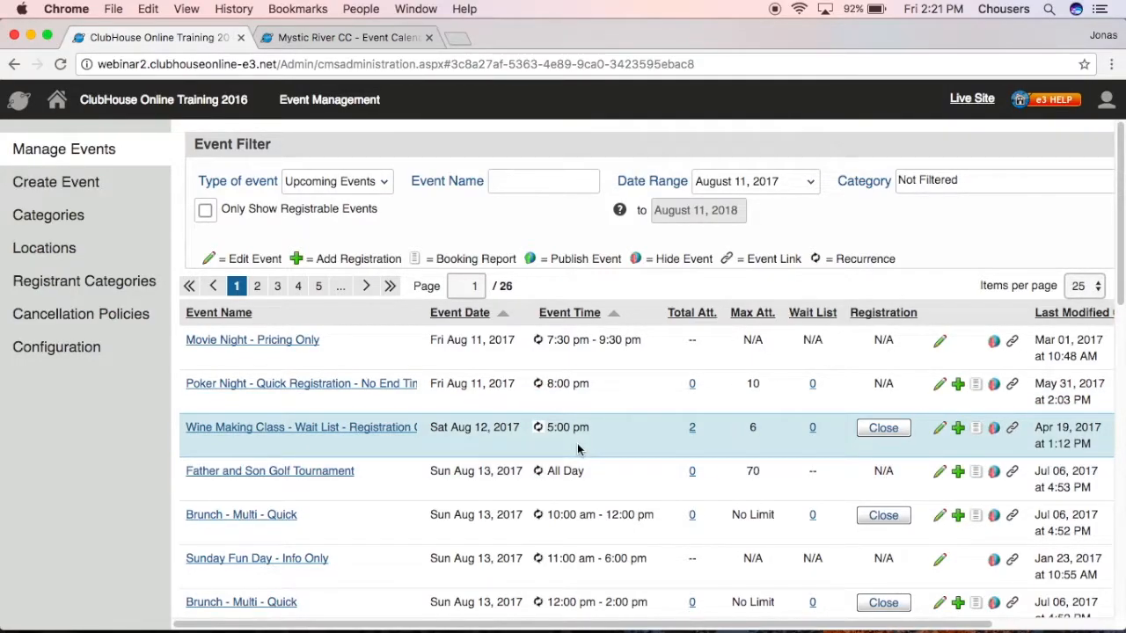
Bring up the Wine Making Class registrations from its Total Att. count and view their report.
click(692, 428)
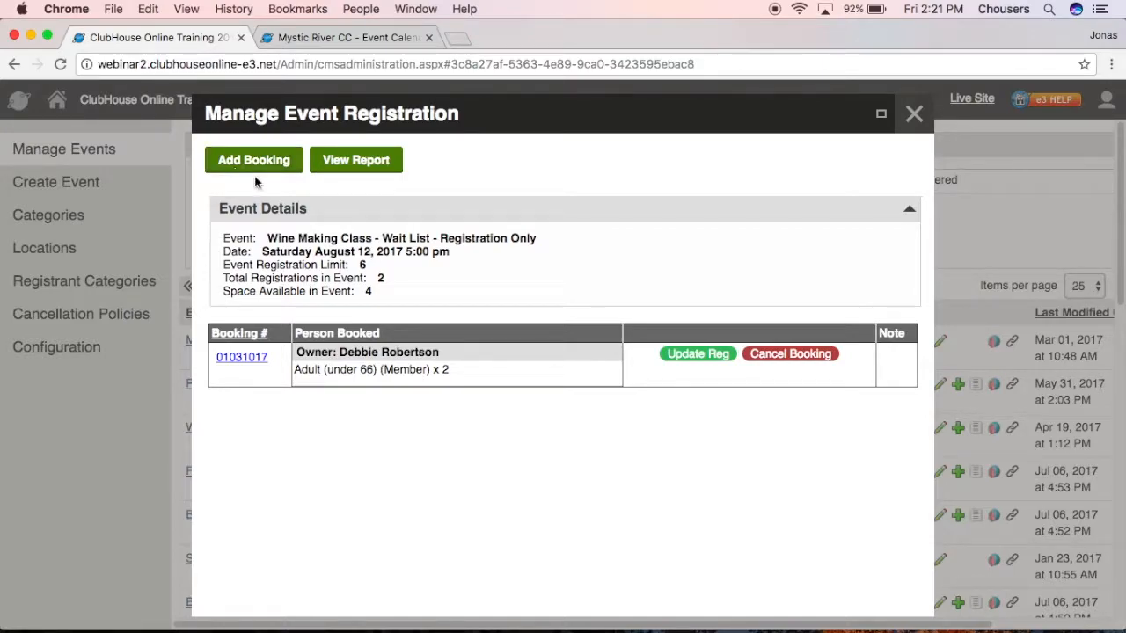
click(344, 168)
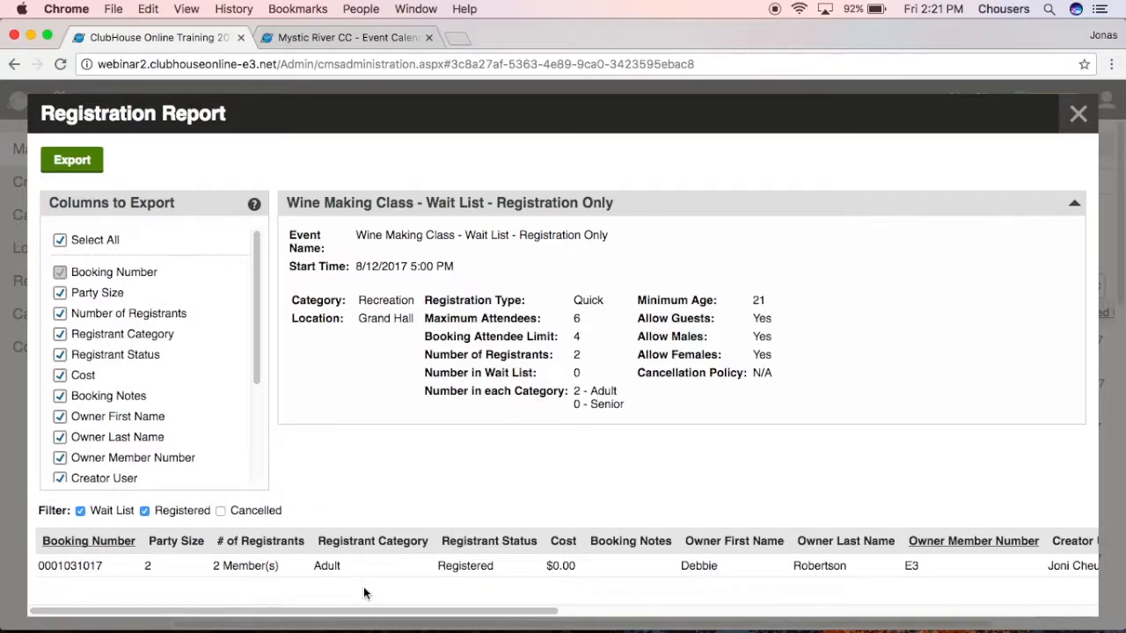
Include cancelled bookings in the Wine Making Class report, review it, then close the report and registration dialog.
click(221, 511)
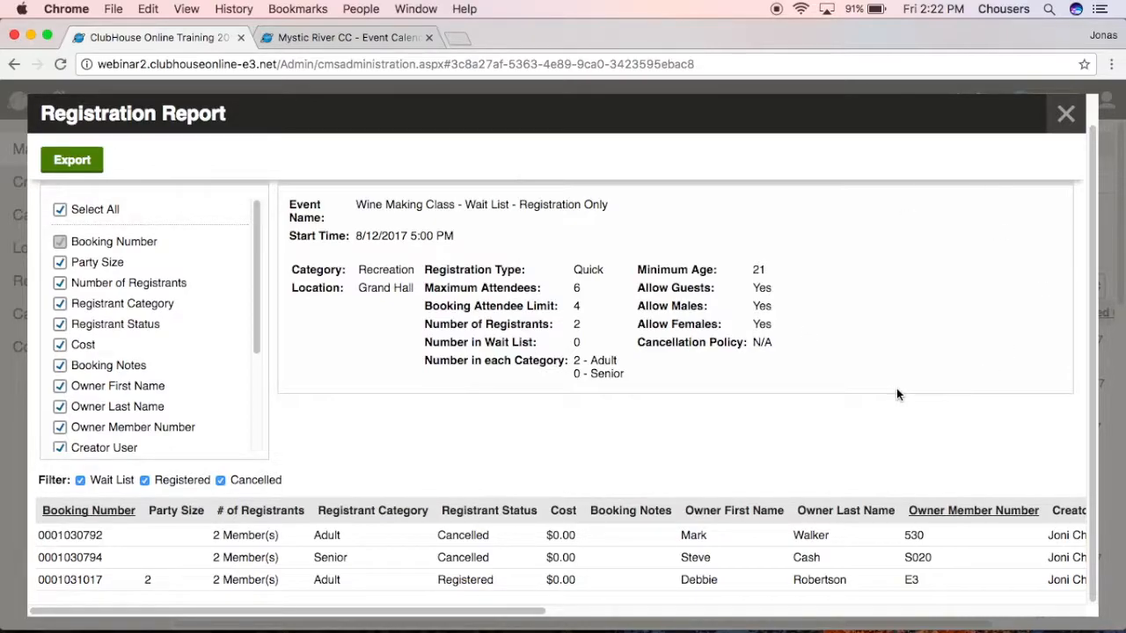
drag(467, 613, 1055, 611)
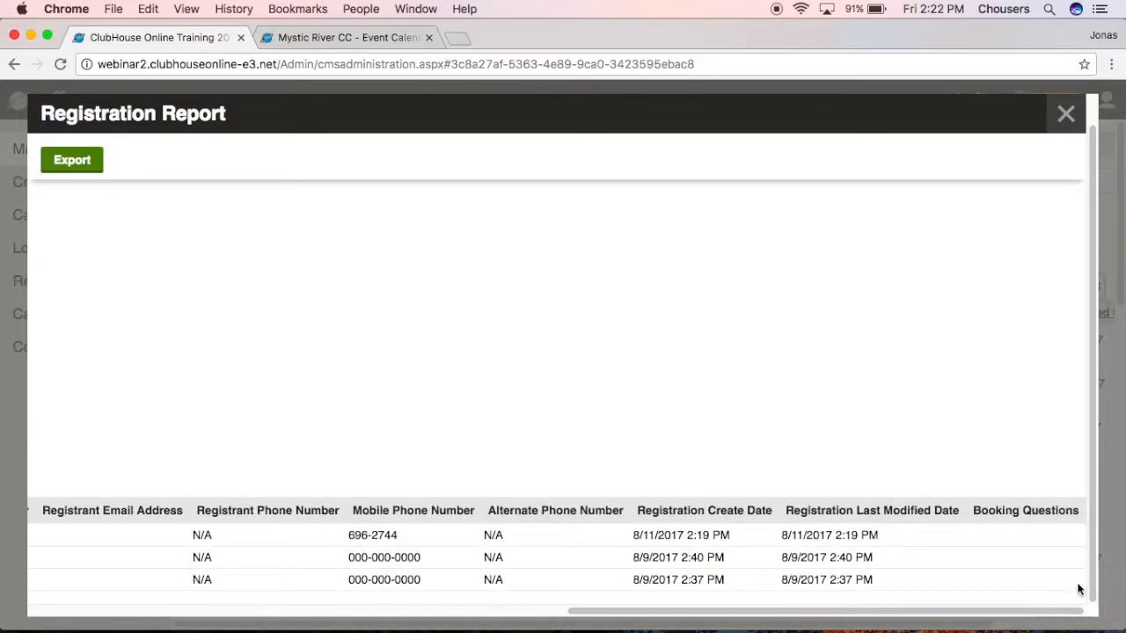
drag(1050, 613, 537, 616)
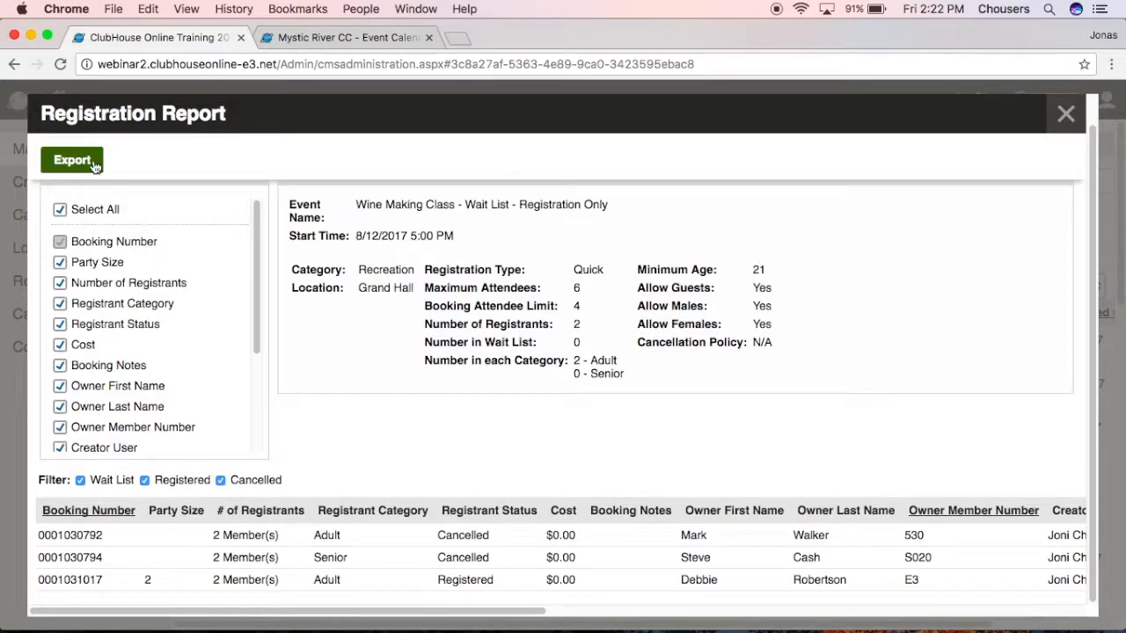
click(1050, 125)
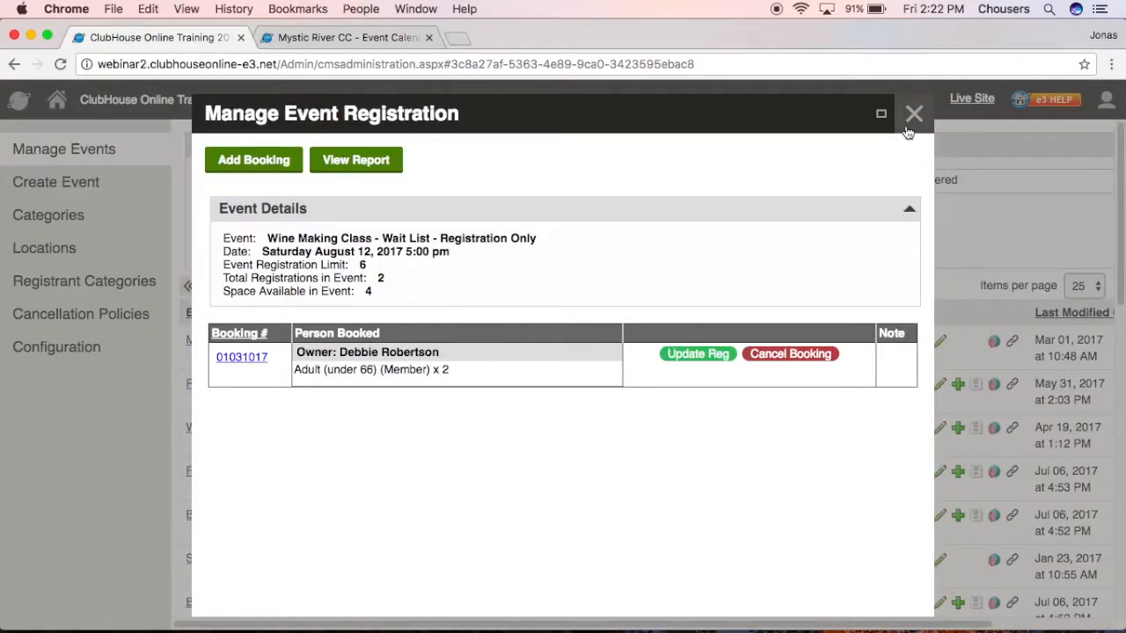
click(908, 128)
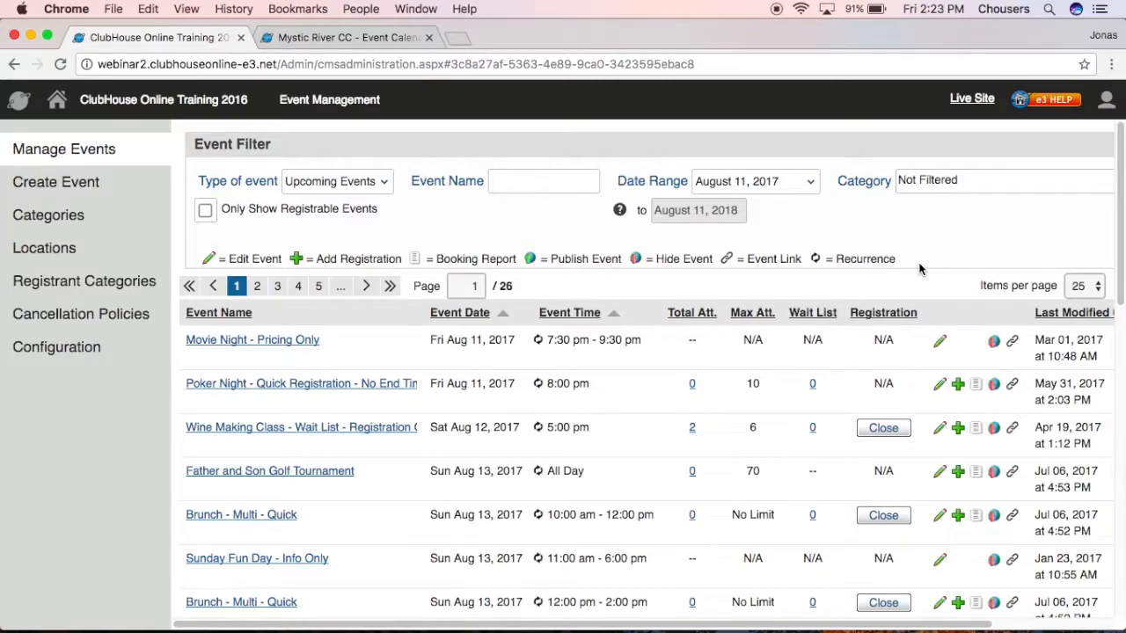
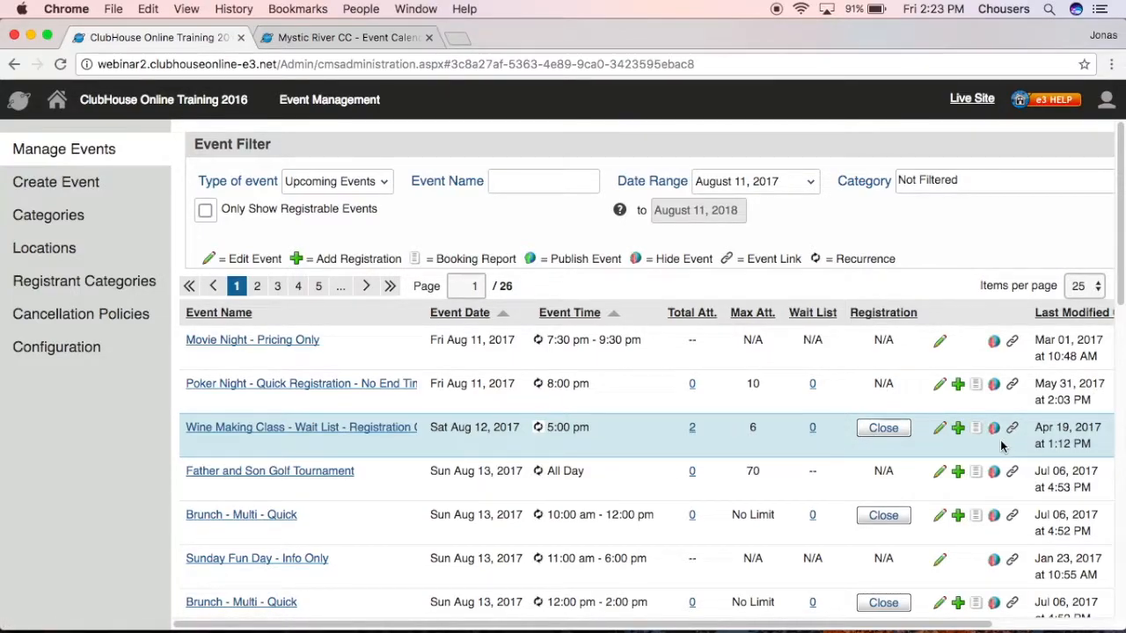
Review the Wine Making Class edit prompt's recurrence warning, then close it without editing.
scroll(1051, 443, right, 3)
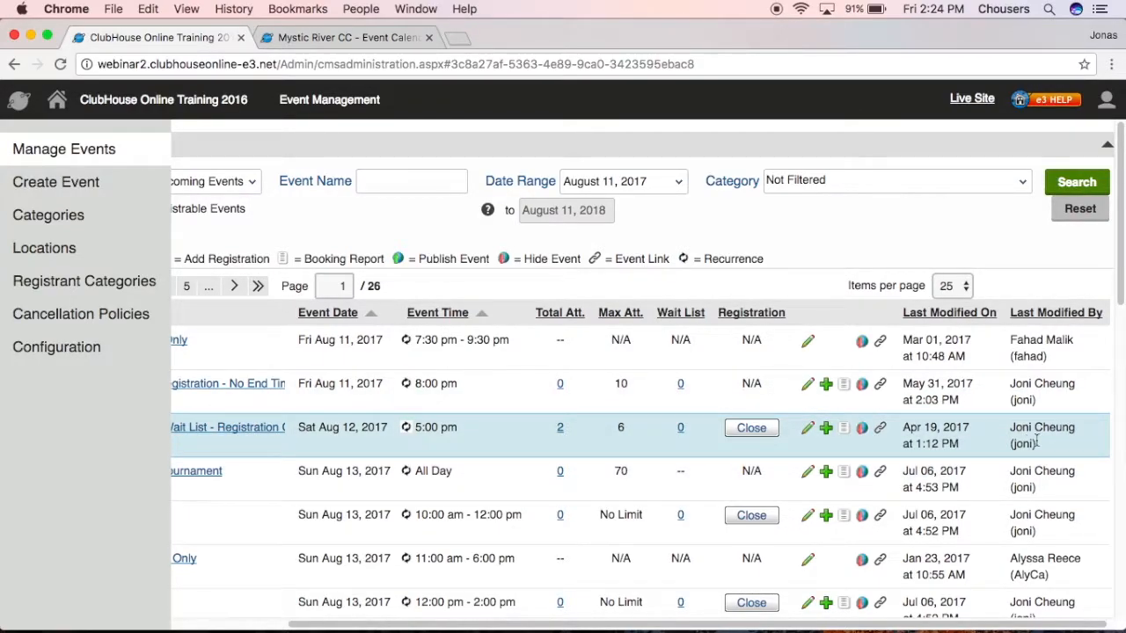
scroll(1037, 443, left, 3)
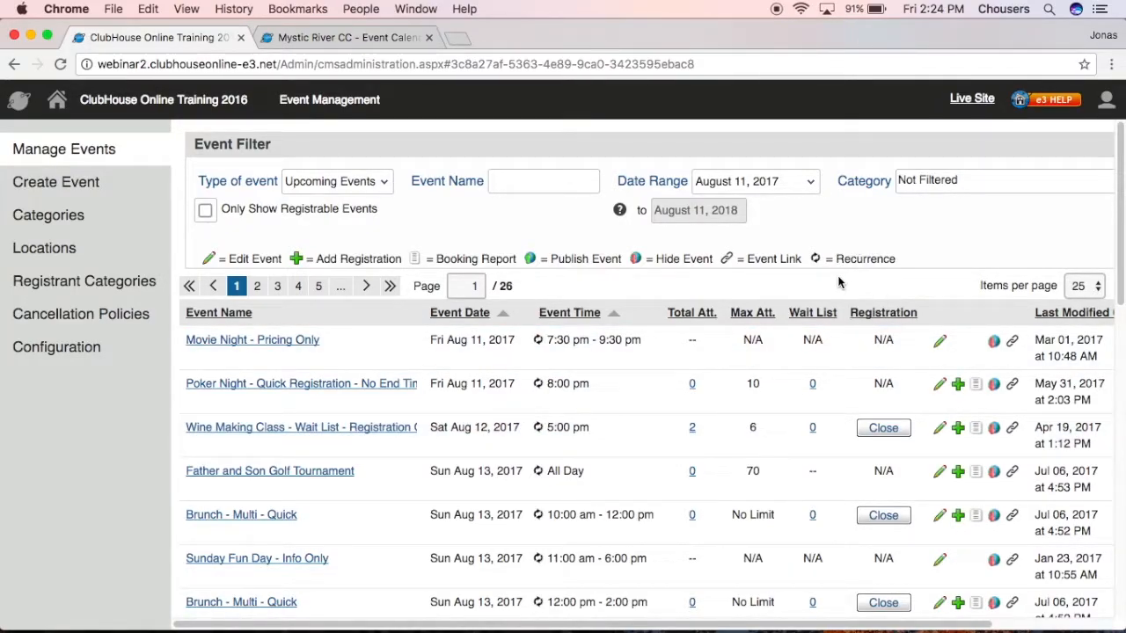
click(942, 433)
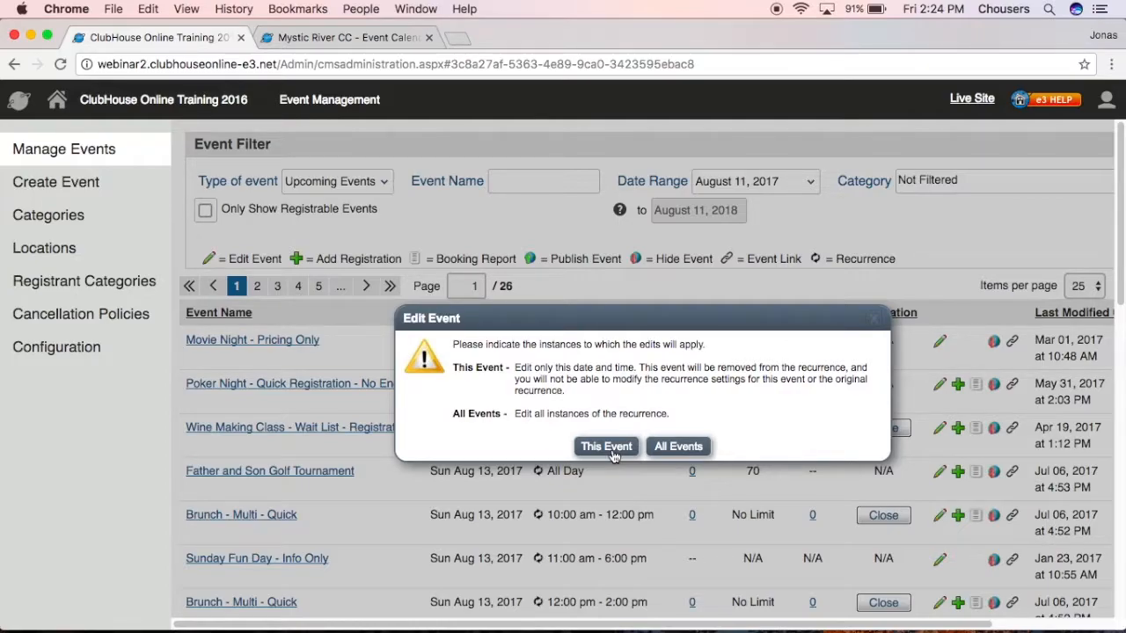
drag(688, 367, 846, 374)
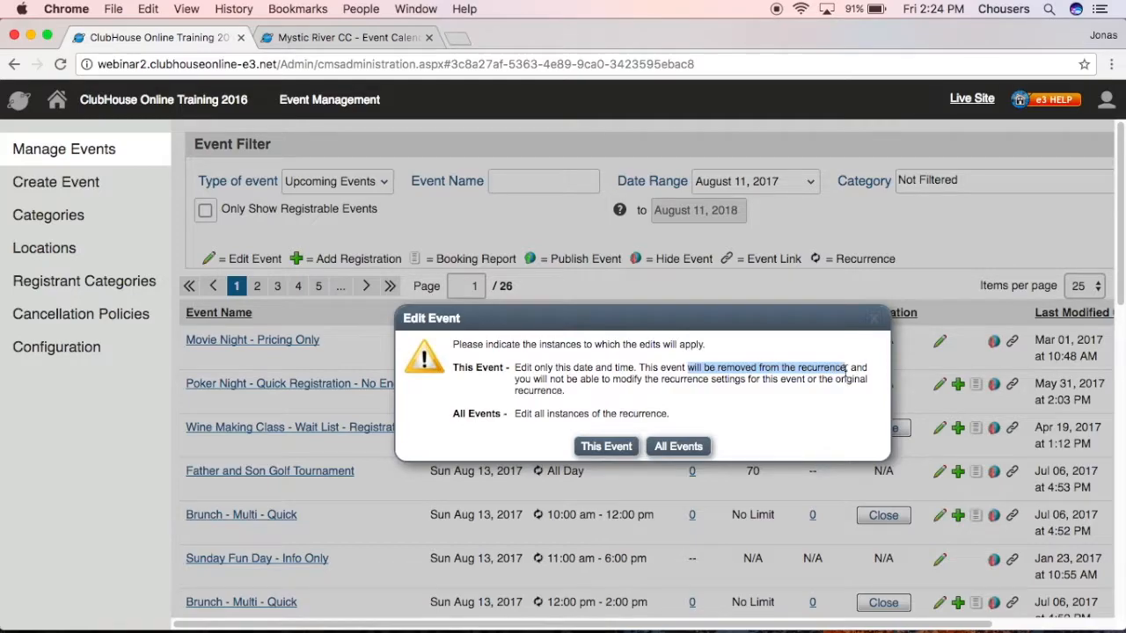
click(842, 392)
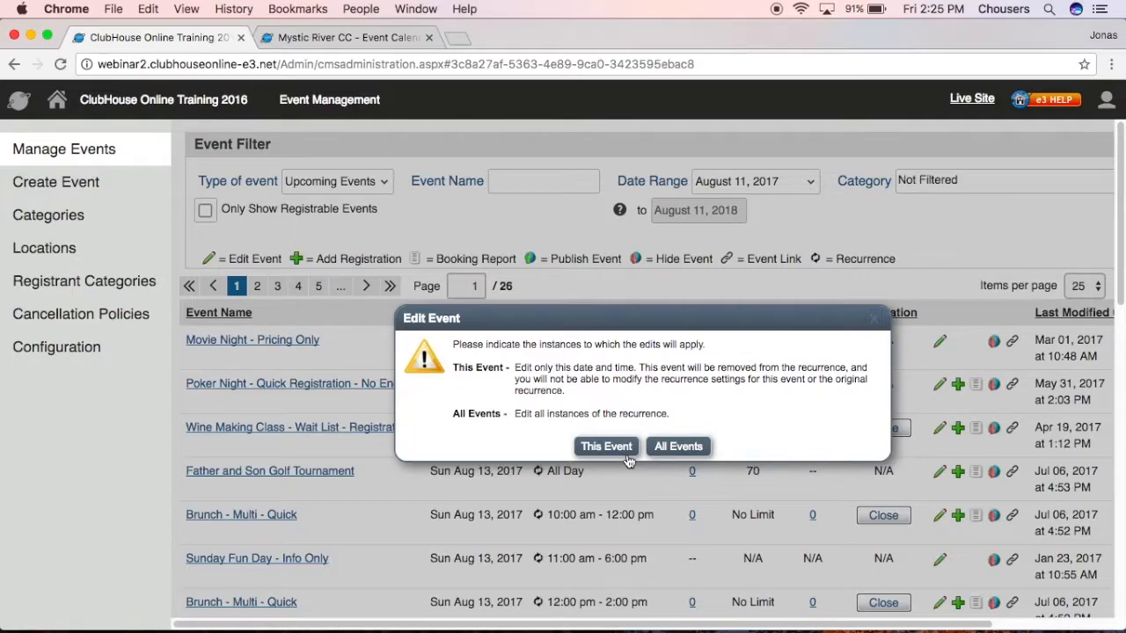
click(873, 319)
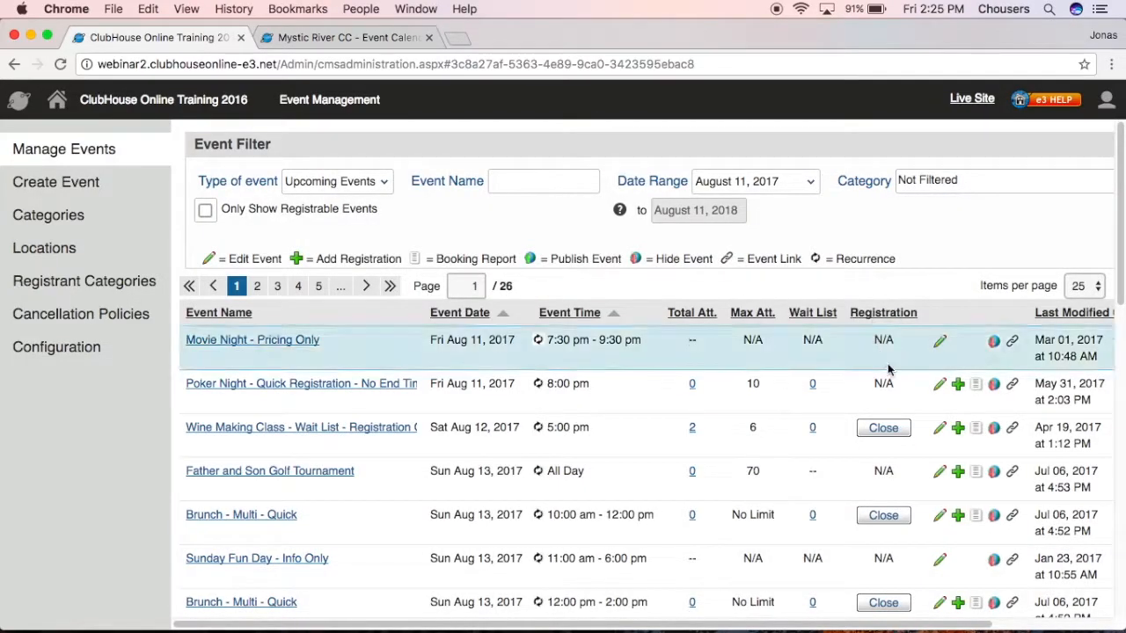
Book 4 adult members into Wine Making Class under the searched booking owner, reaching 6 of 6.
click(958, 435)
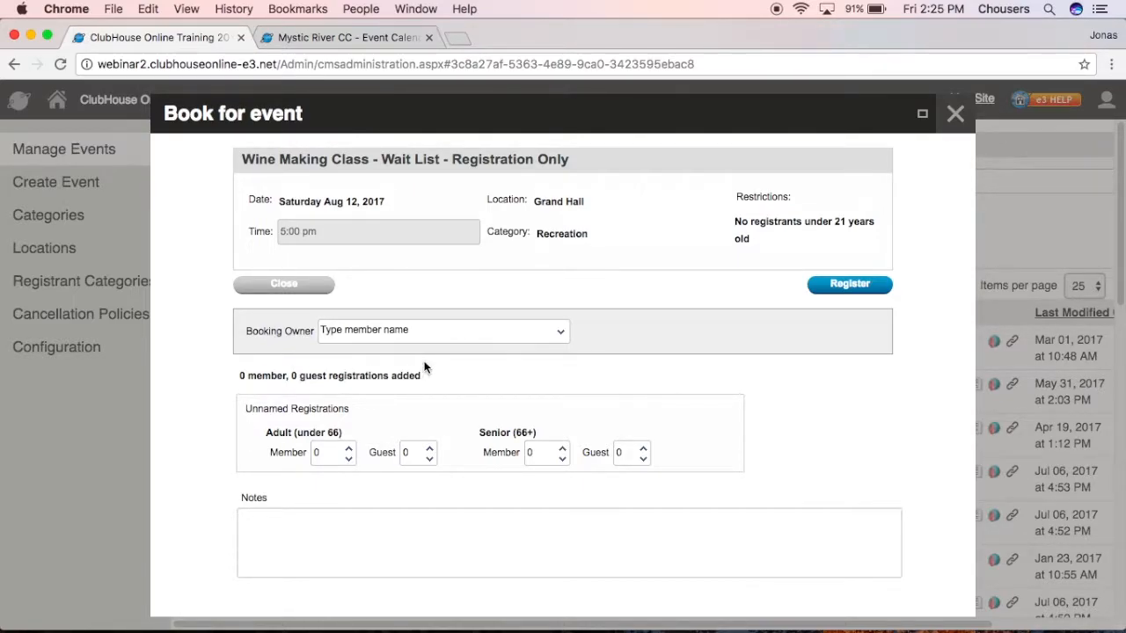
click(446, 334)
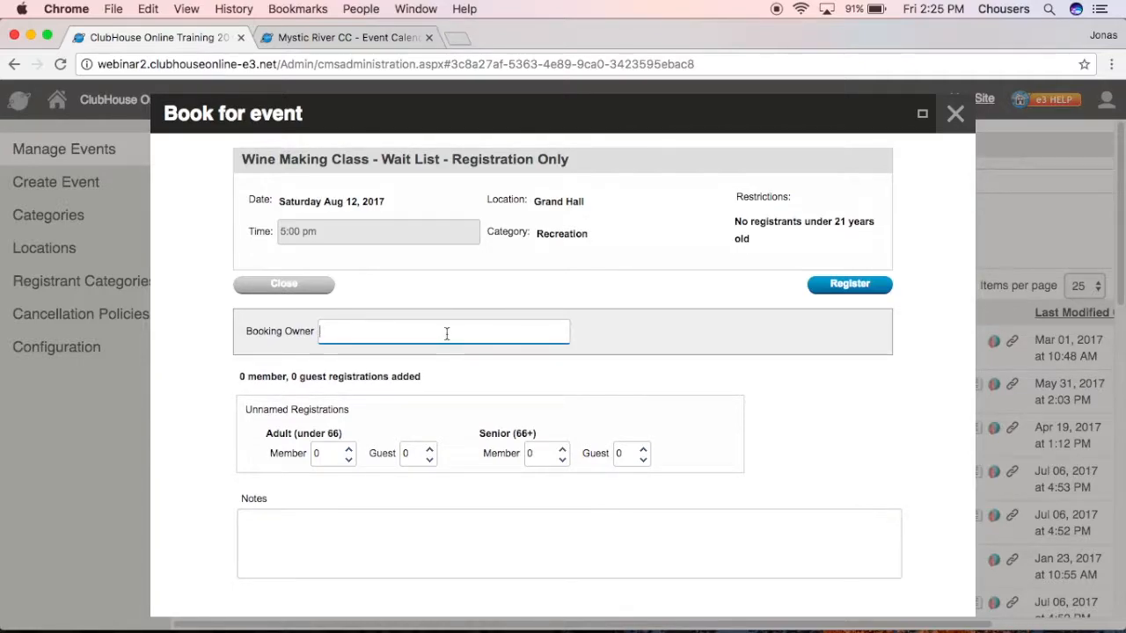
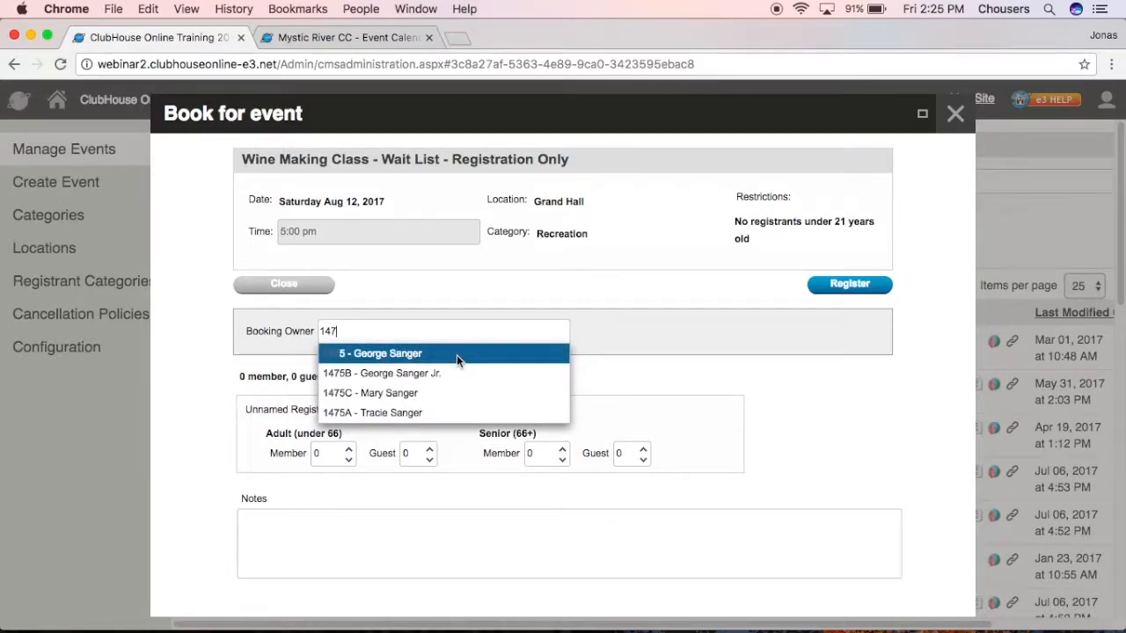
click(457, 355)
click(349, 449)
click(350, 452)
click(350, 451)
click(350, 451)
click(842, 290)
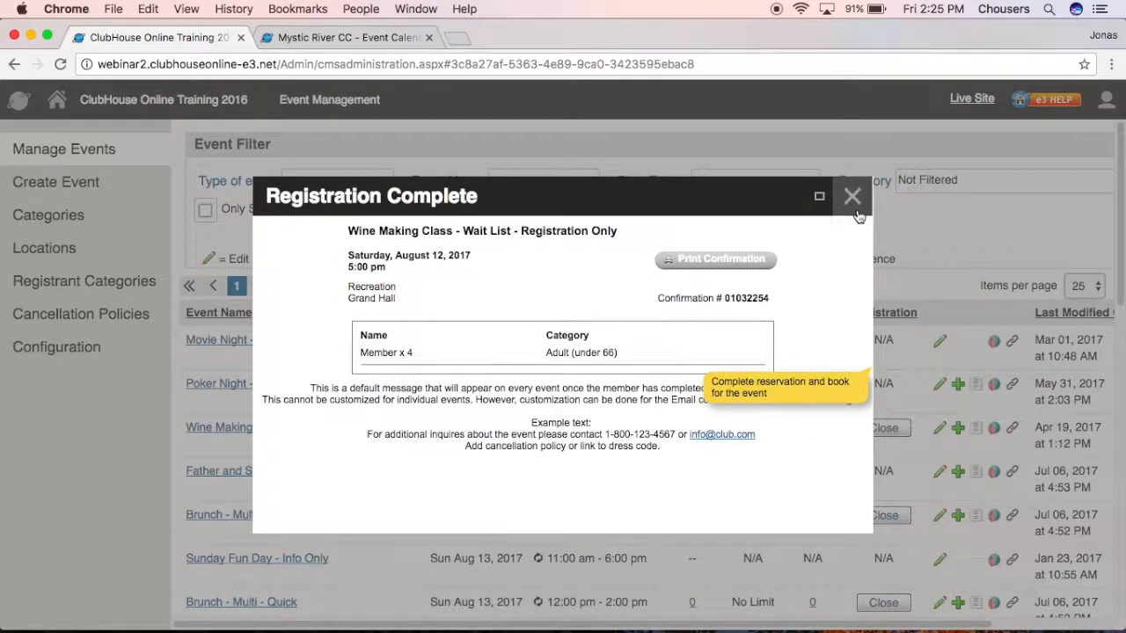
click(853, 199)
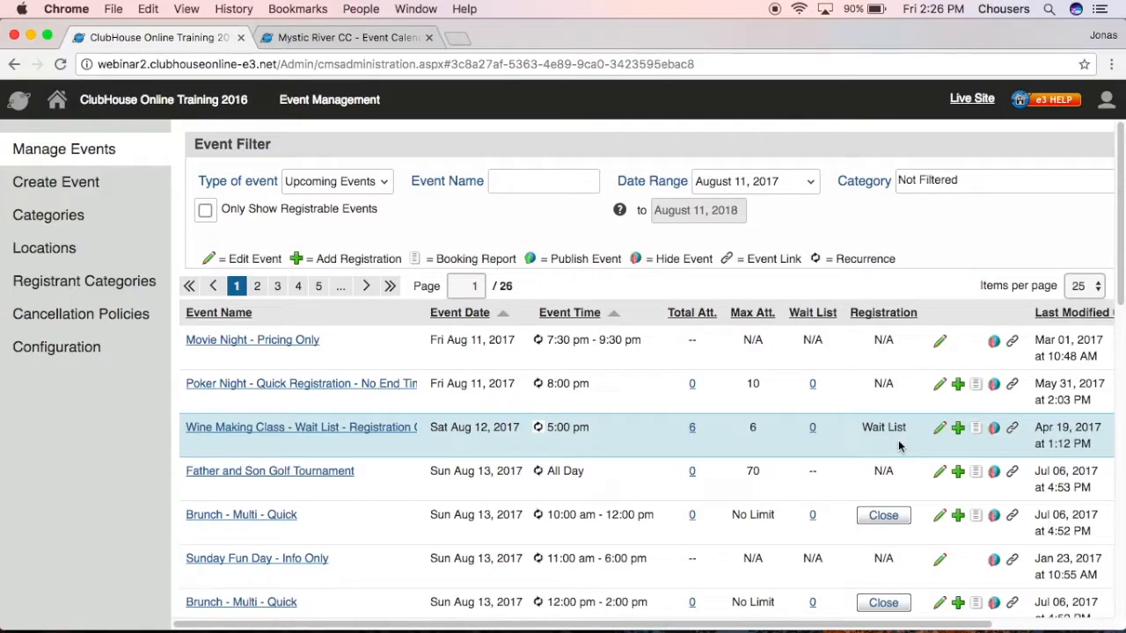
Open the Friday Brunch editor, then close it without changes.
scroll(898, 446, down, 5)
scroll(898, 445, down, 10)
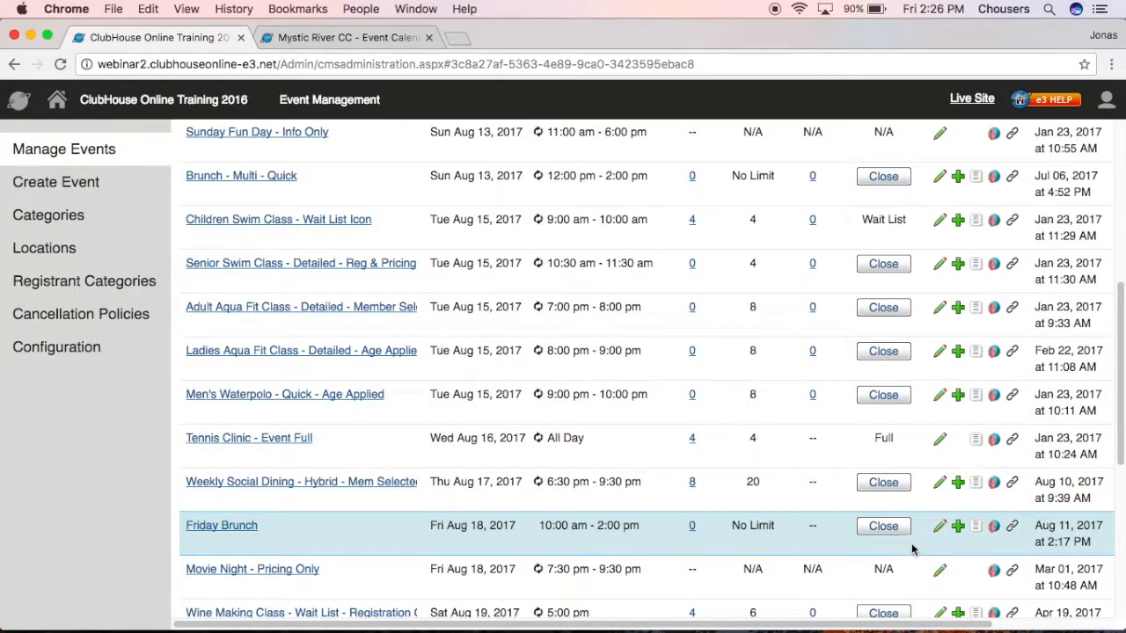
click(940, 527)
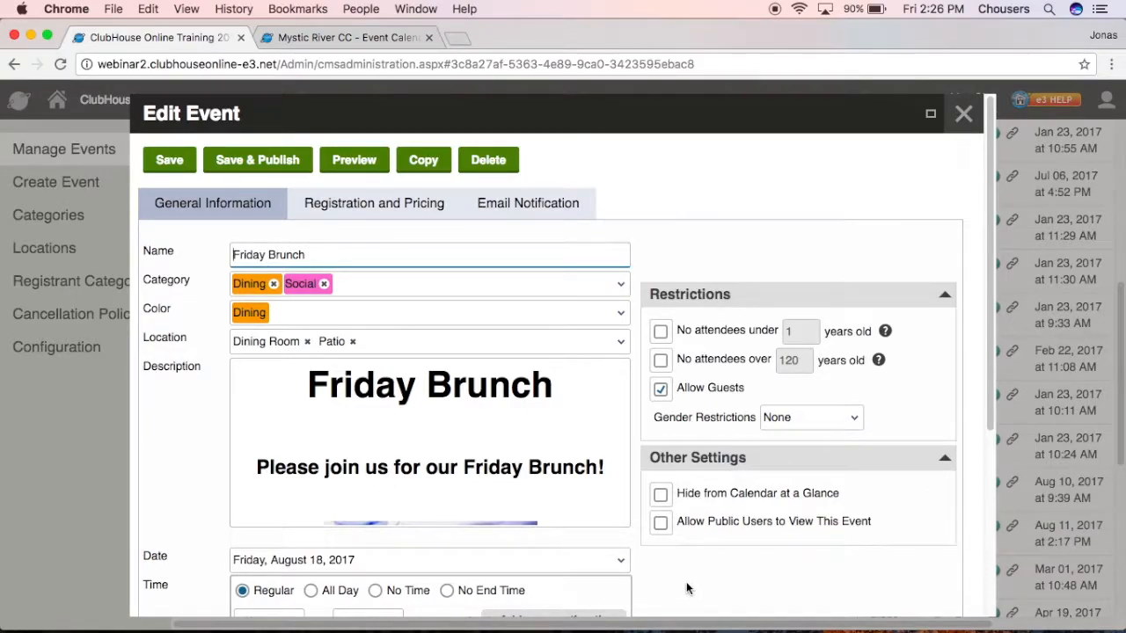
click(961, 113)
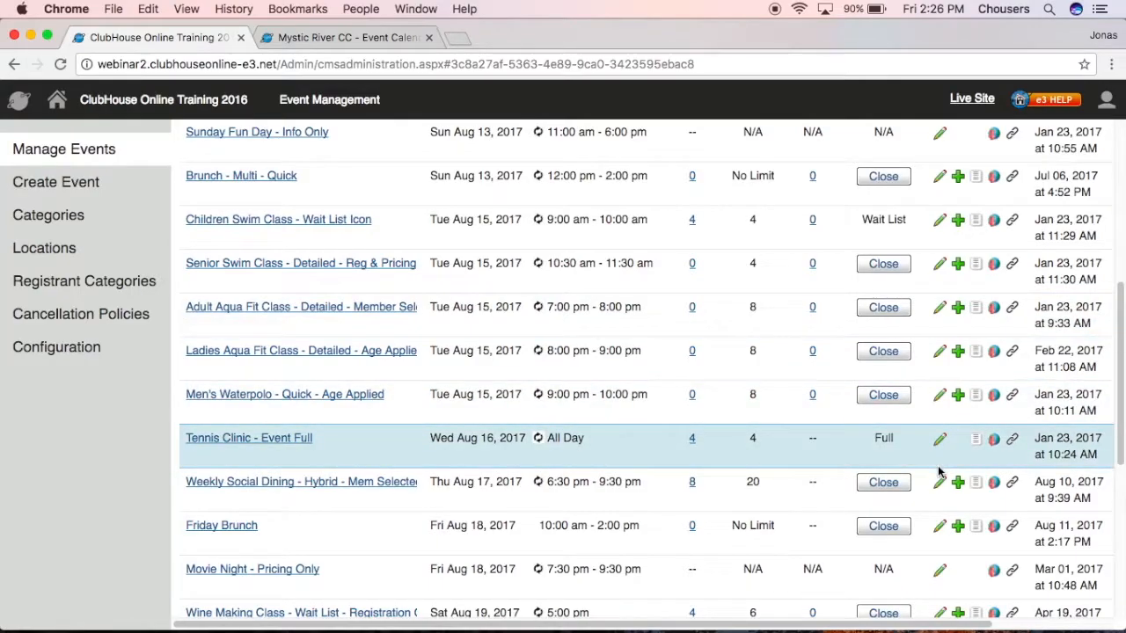
Book Friday Brunch for one named Gold member plus two Bronze members.
click(958, 528)
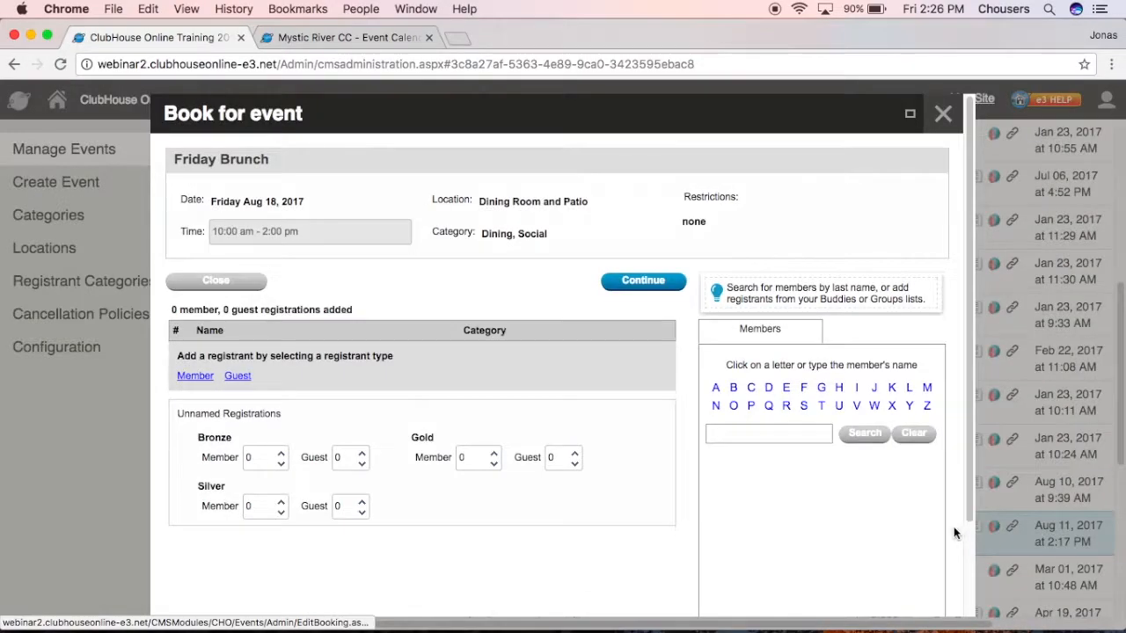
click(195, 375)
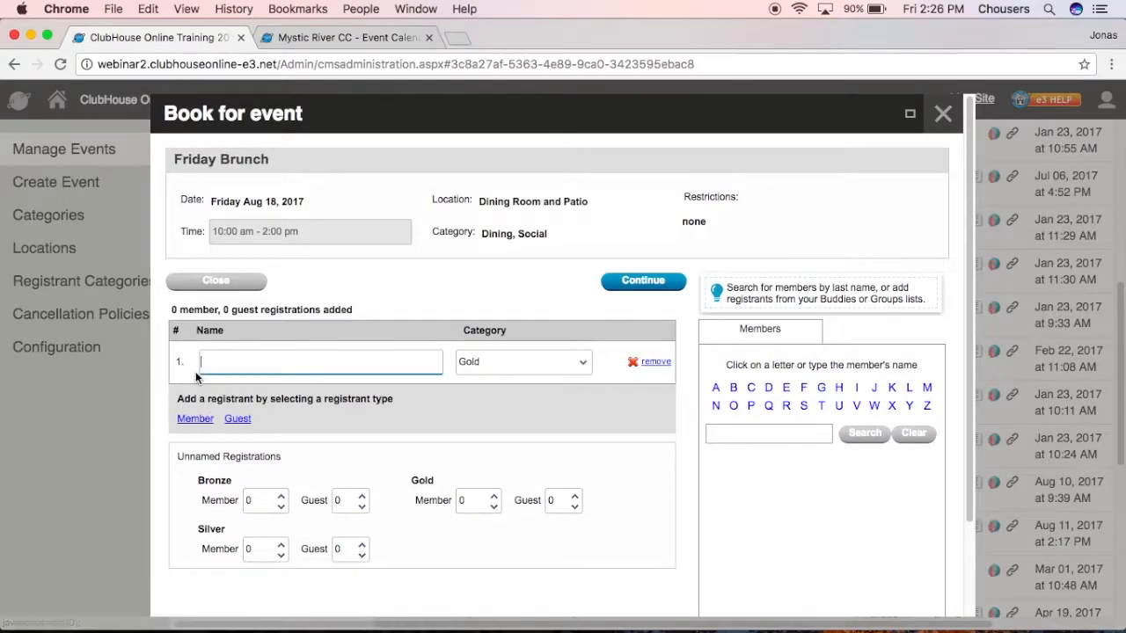
text(joe)
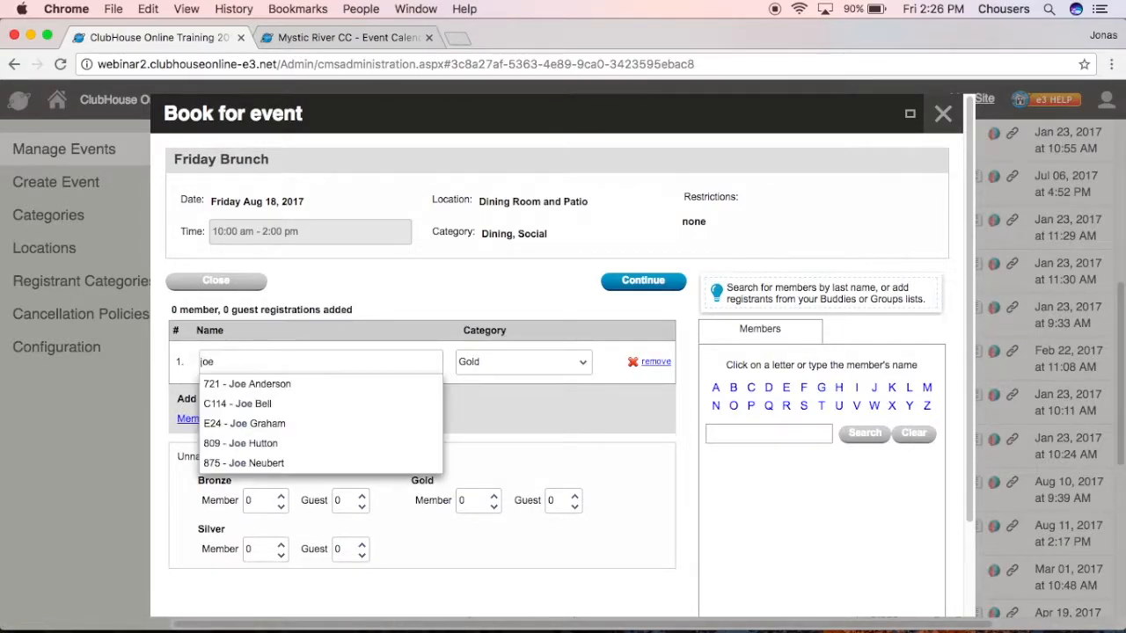
click(259, 384)
click(280, 497)
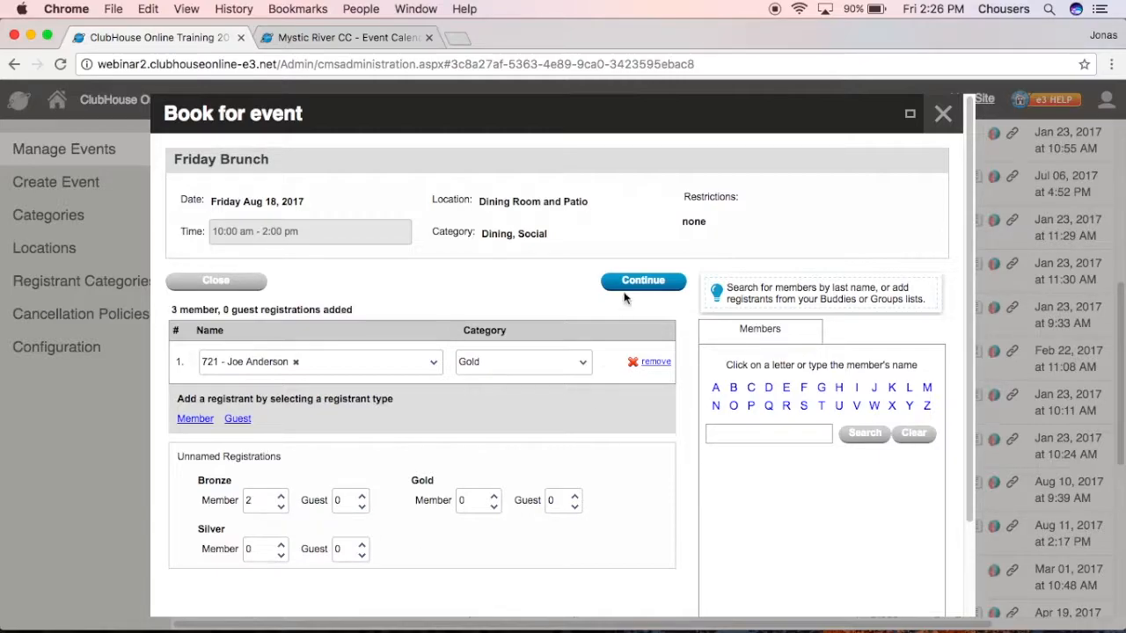
click(637, 284)
click(638, 286)
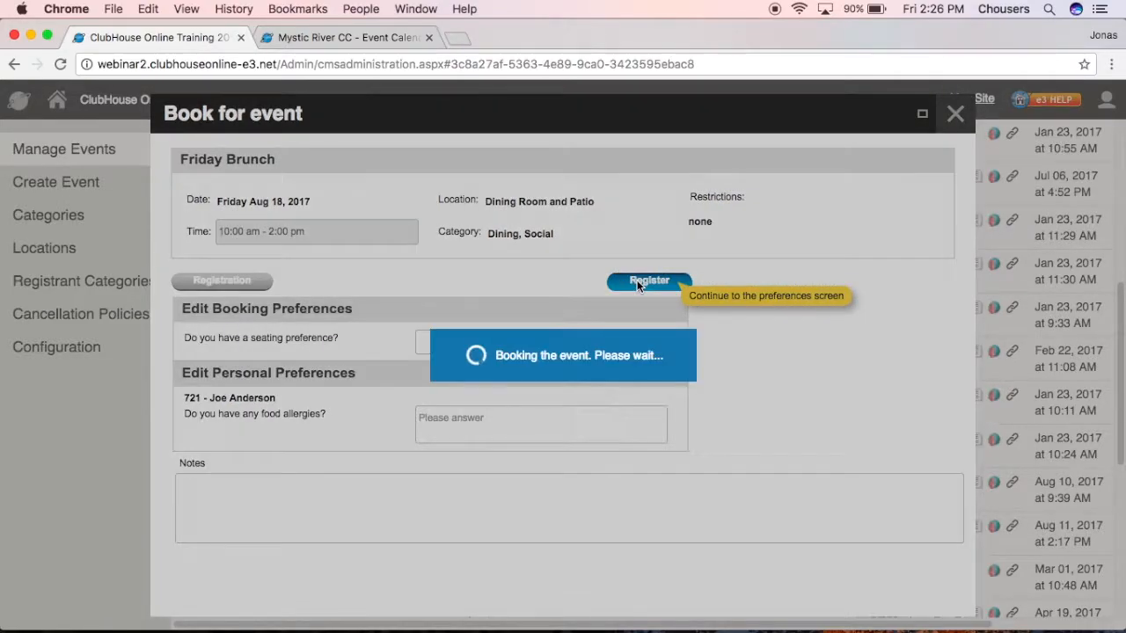
click(846, 204)
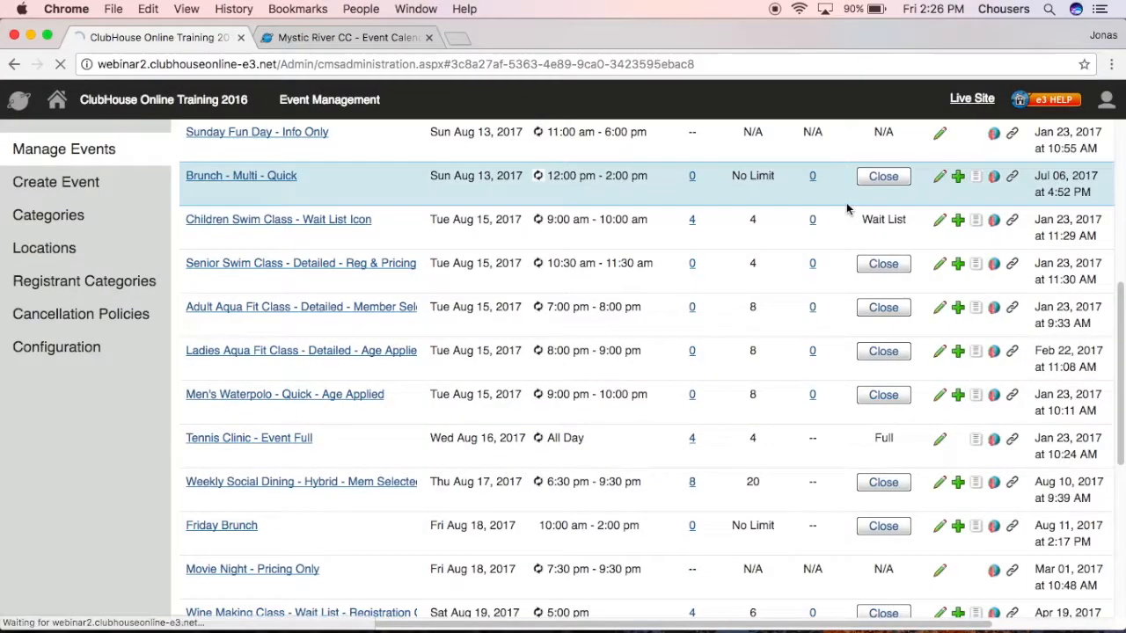
scroll(795, 452, down, 5)
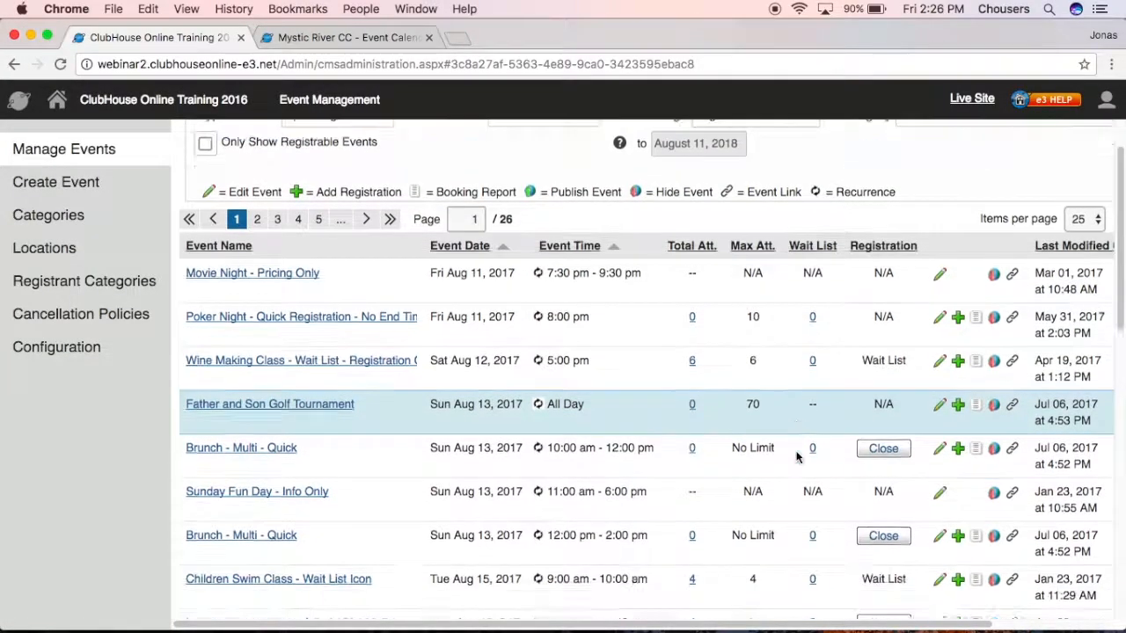
scroll(791, 451, down, 2)
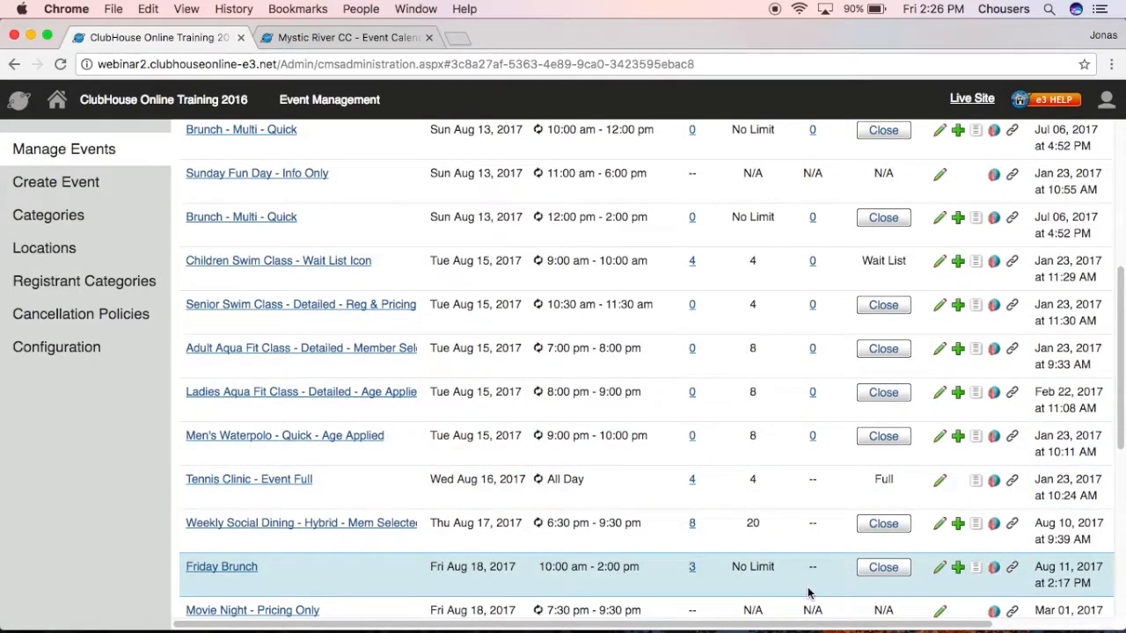
click(939, 572)
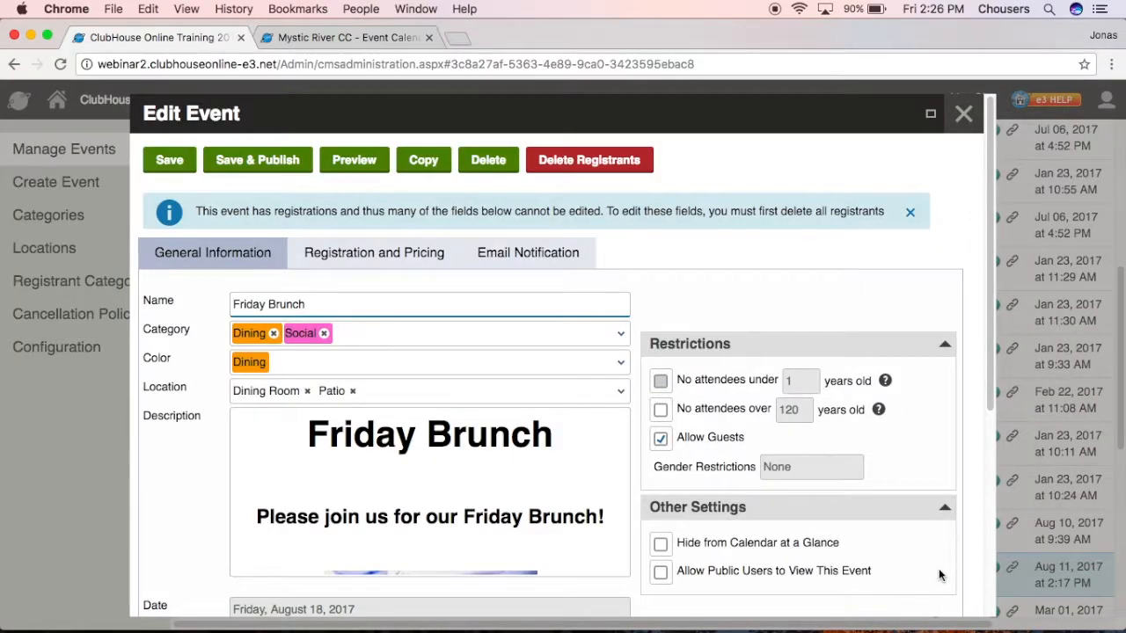
scroll(938, 568, down, 2)
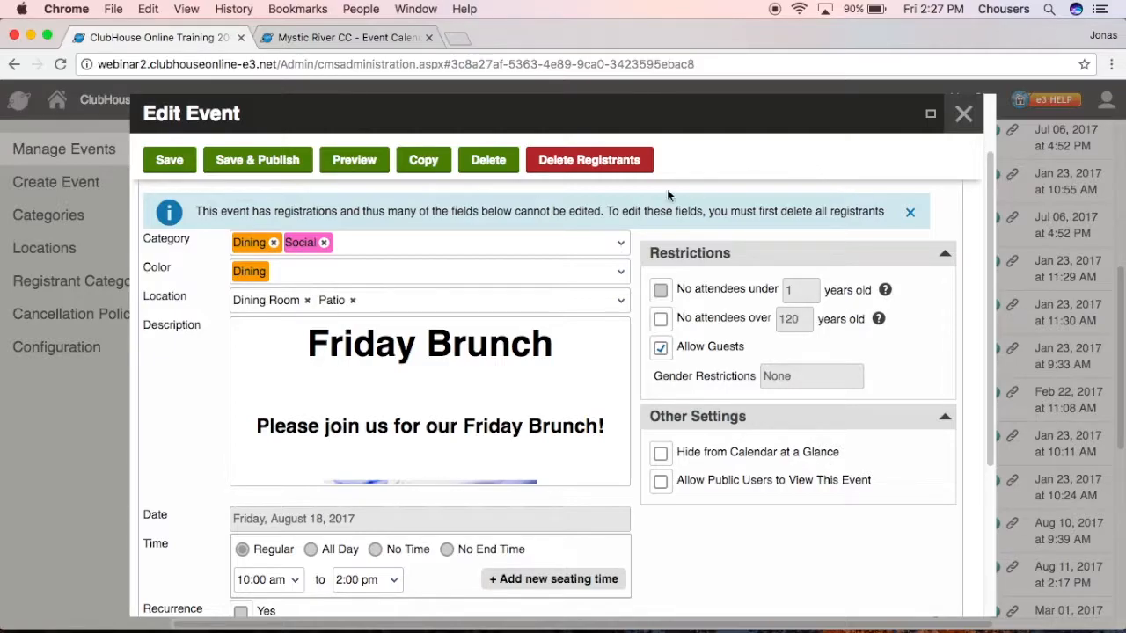
drag(608, 211, 874, 214)
mouse_move(790, 304)
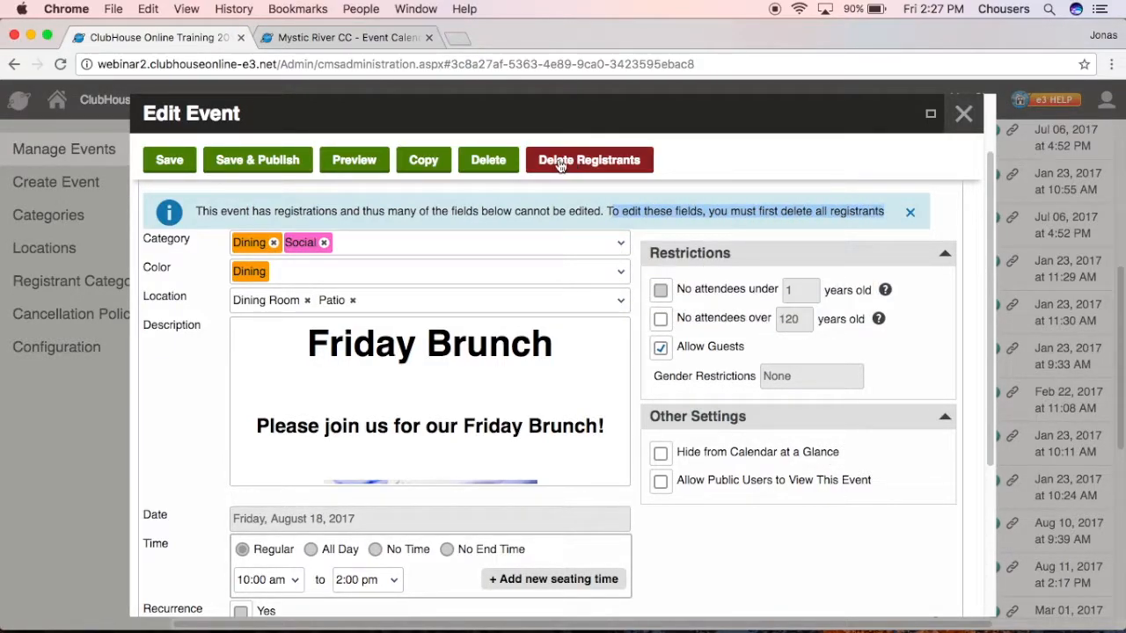
click(690, 174)
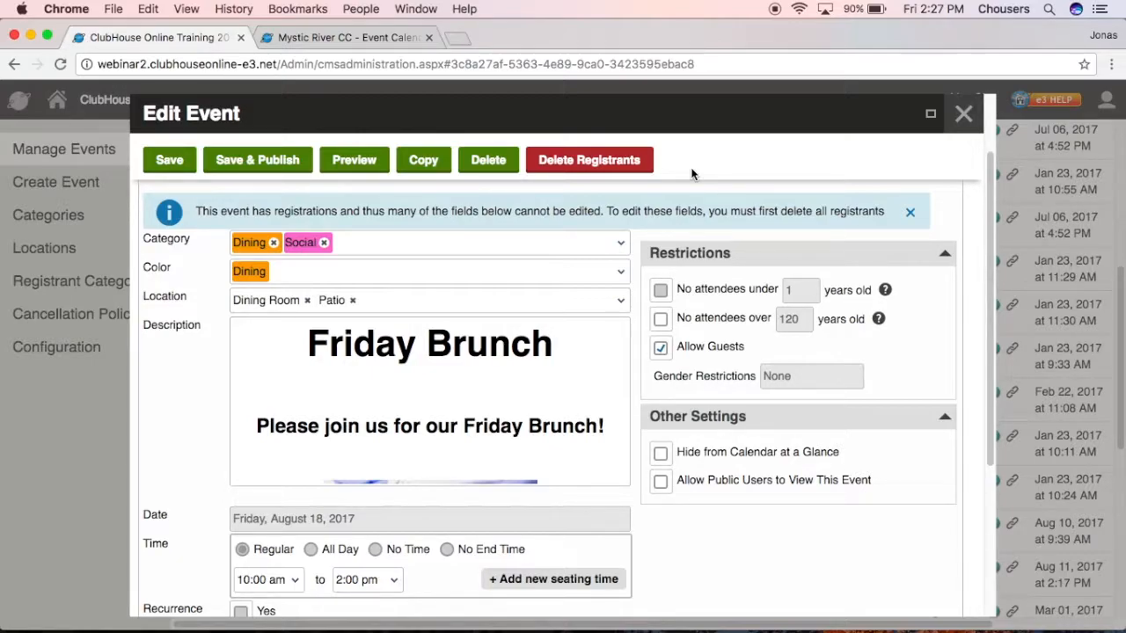
click(964, 114)
Check the Wine Making Class booking report, then view the August 2017 Mystic River CC calendar.
scroll(964, 169, up, 5)
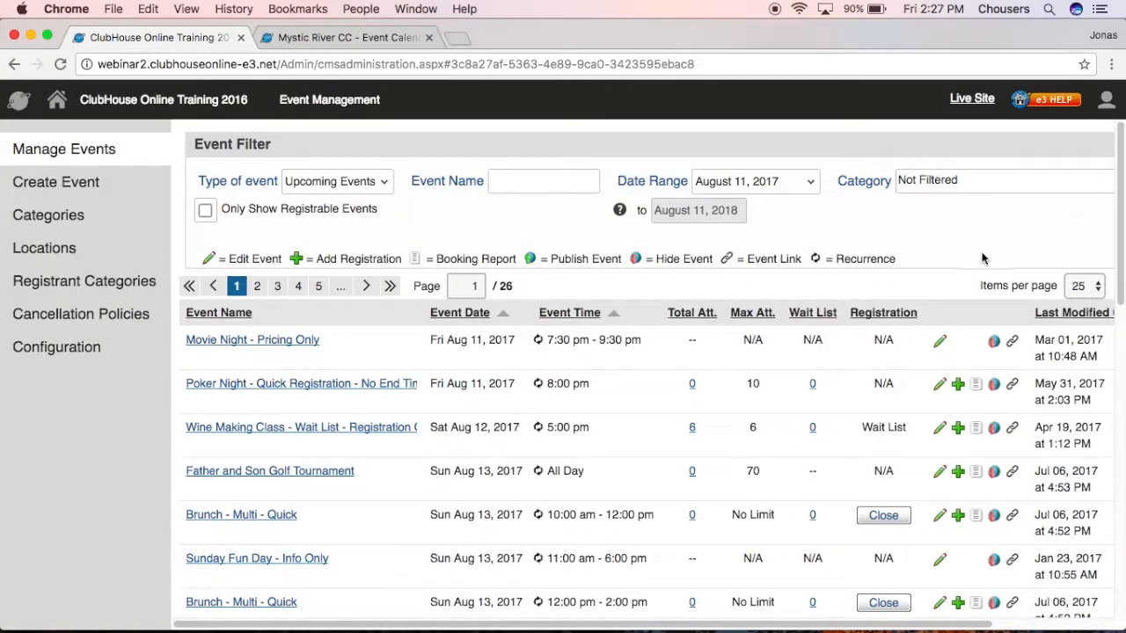
click(977, 431)
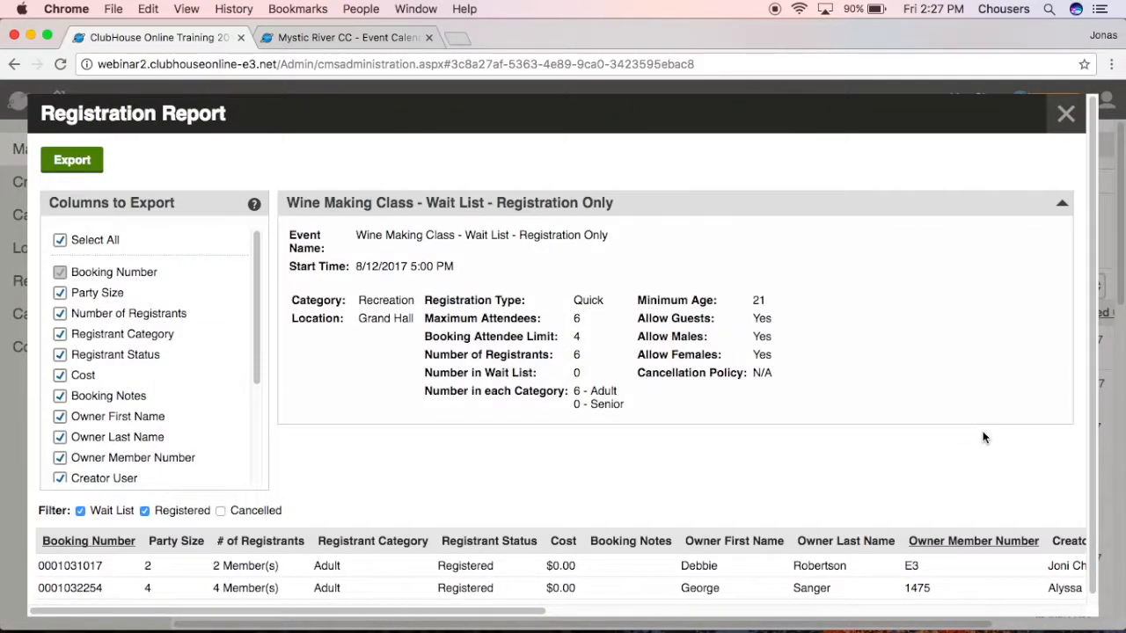
click(1065, 114)
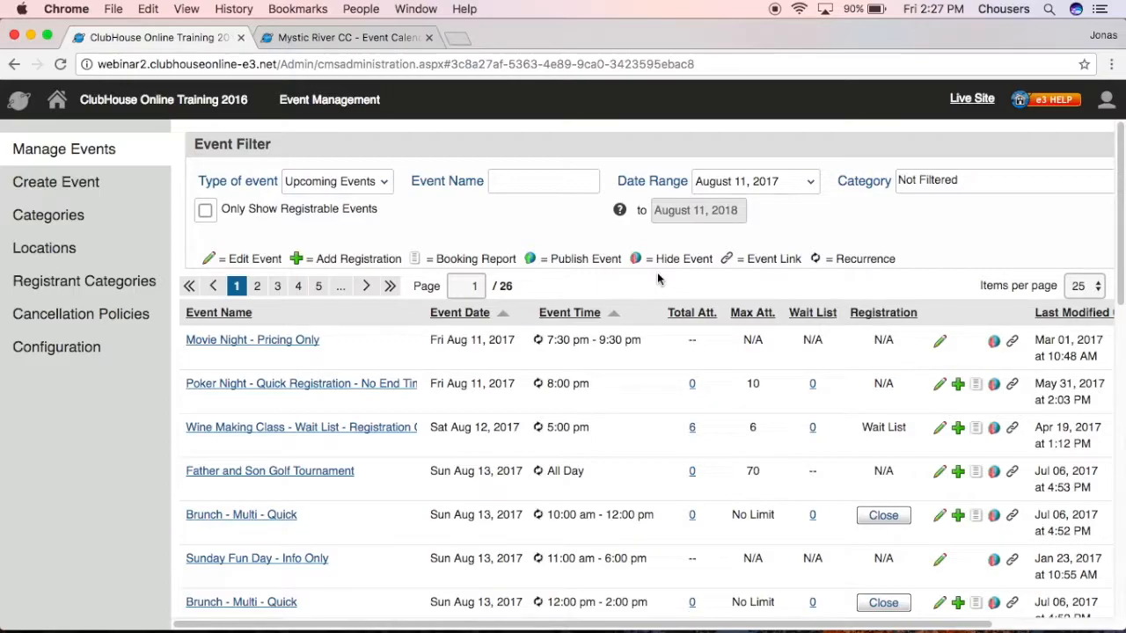
click(378, 38)
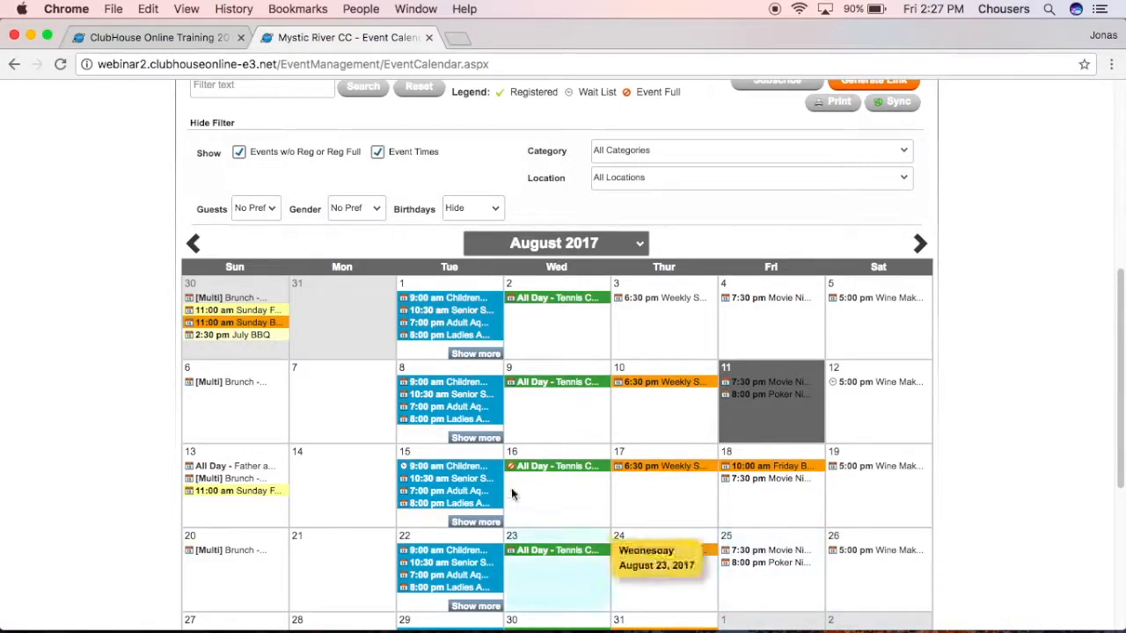
Unpublish Wine Making Class and reload the calendar to confirm it disappeared.
click(220, 39)
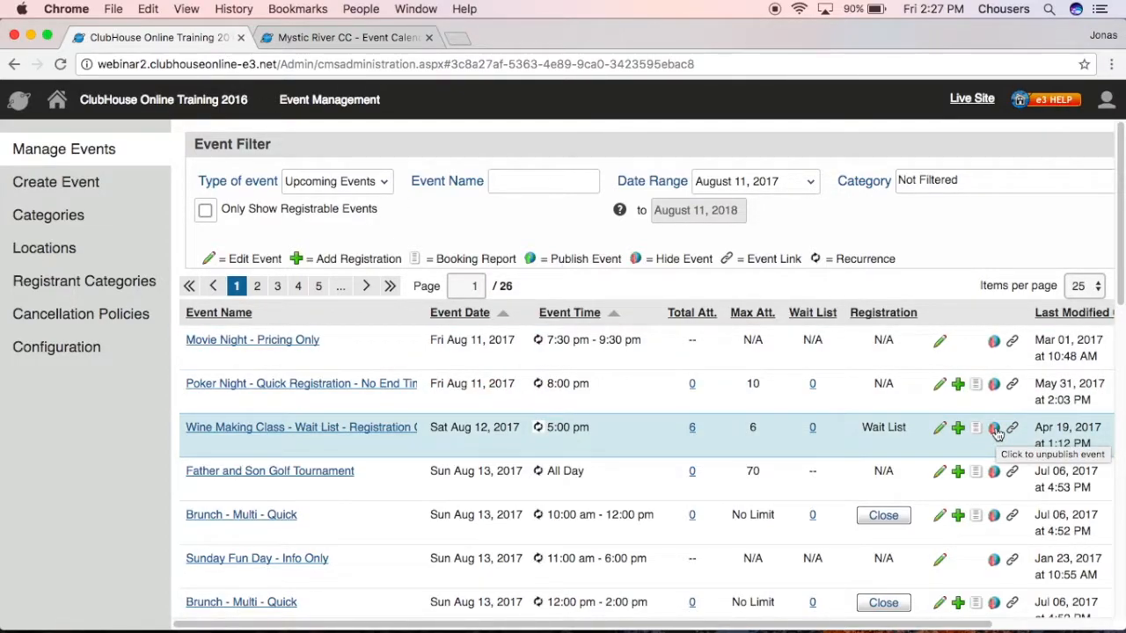
click(994, 428)
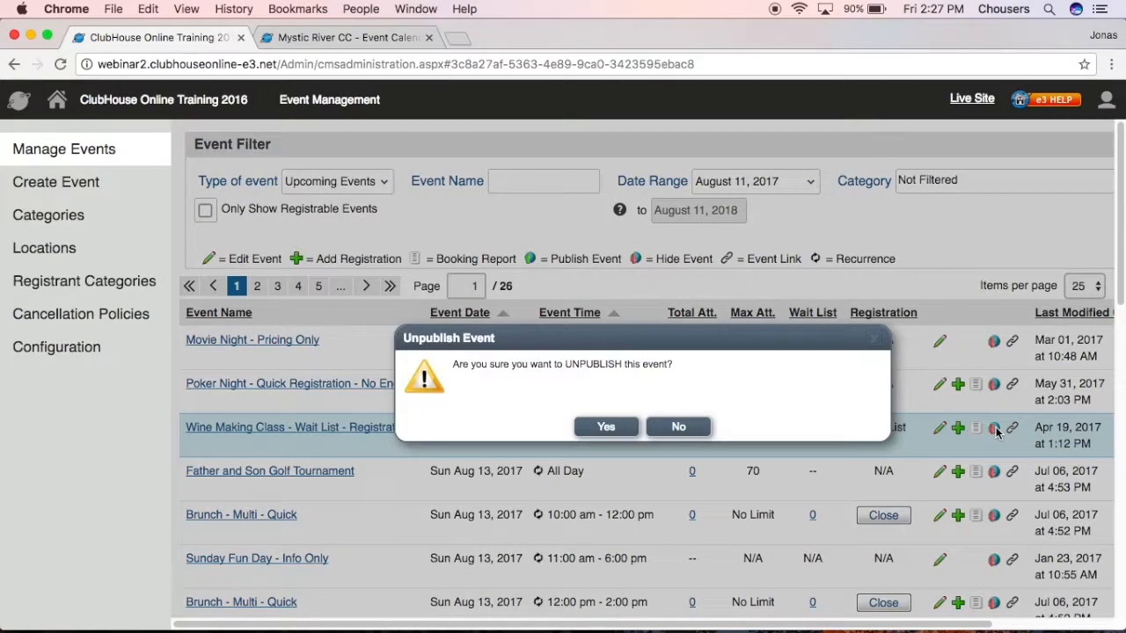
drag(565, 366, 623, 365)
click(615, 426)
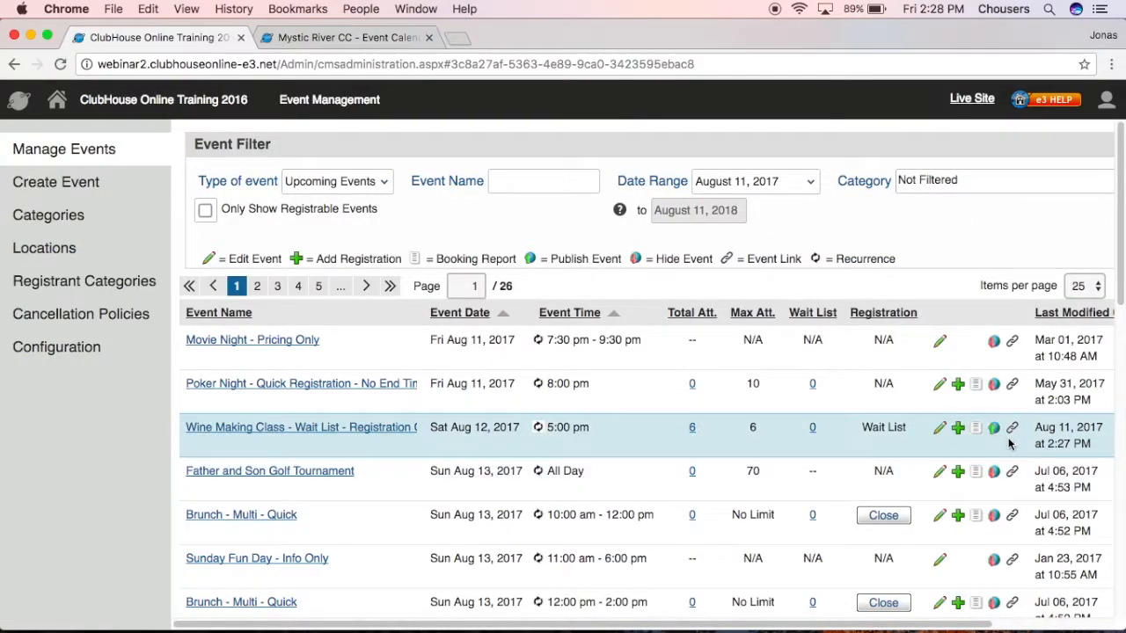
click(343, 37)
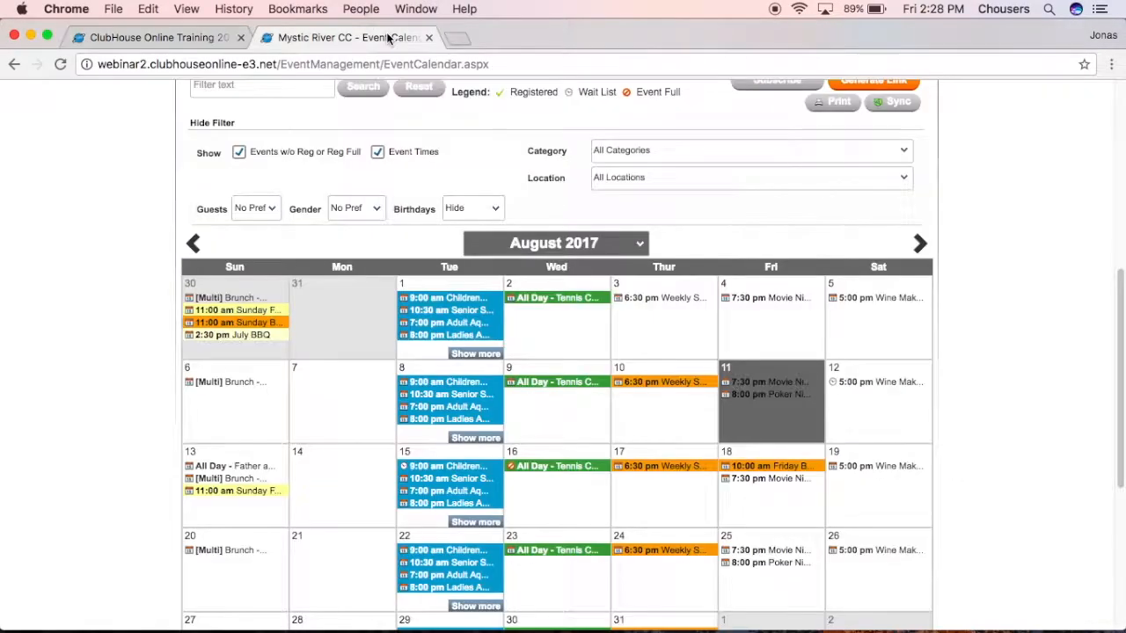
click(60, 64)
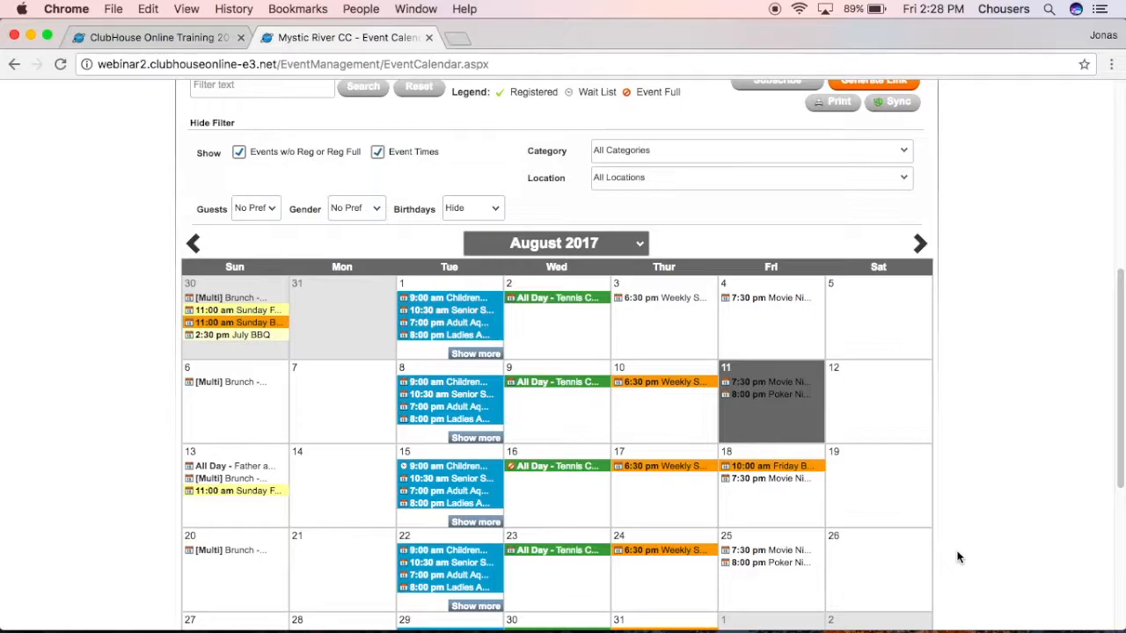
Republish Wine Making Class and reload the calendar to see it back on Saturdays.
click(121, 38)
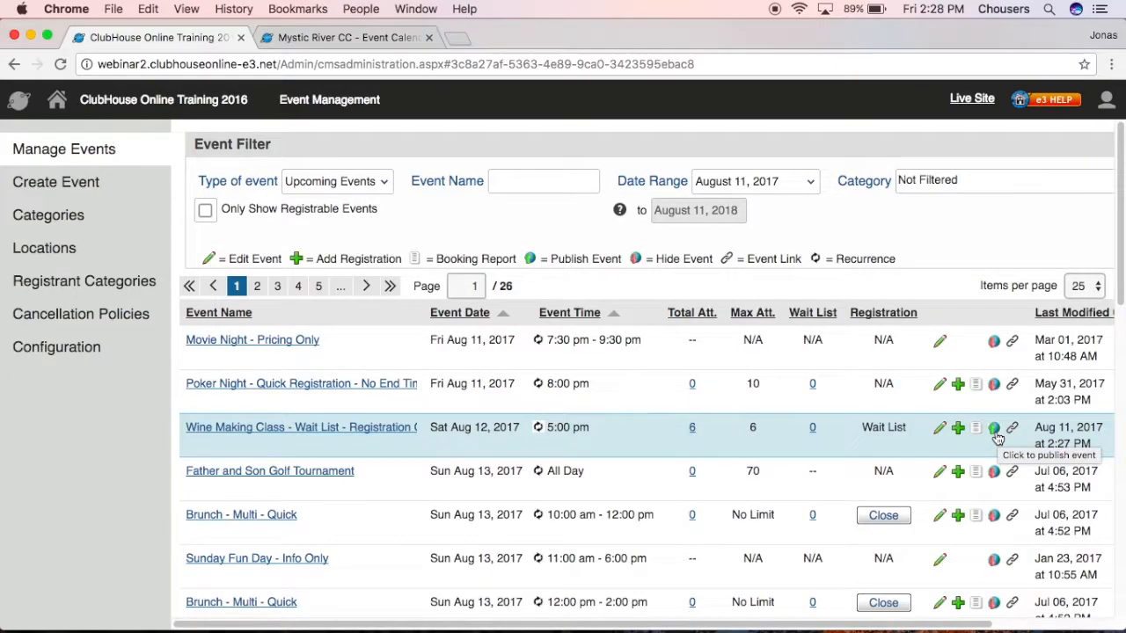
click(994, 428)
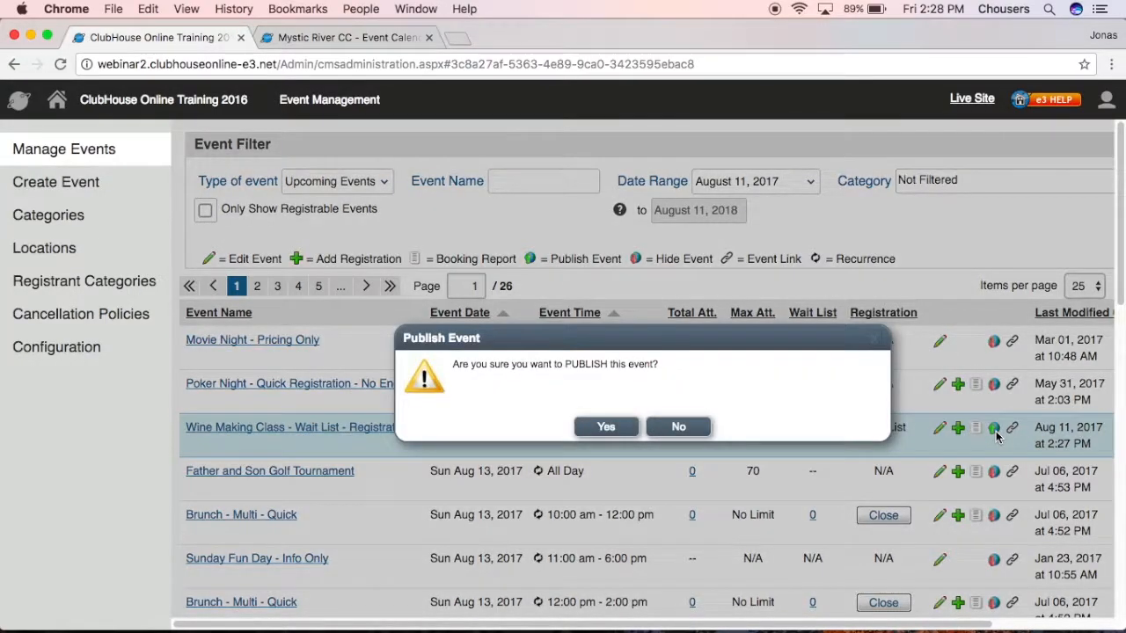
drag(564, 366, 611, 366)
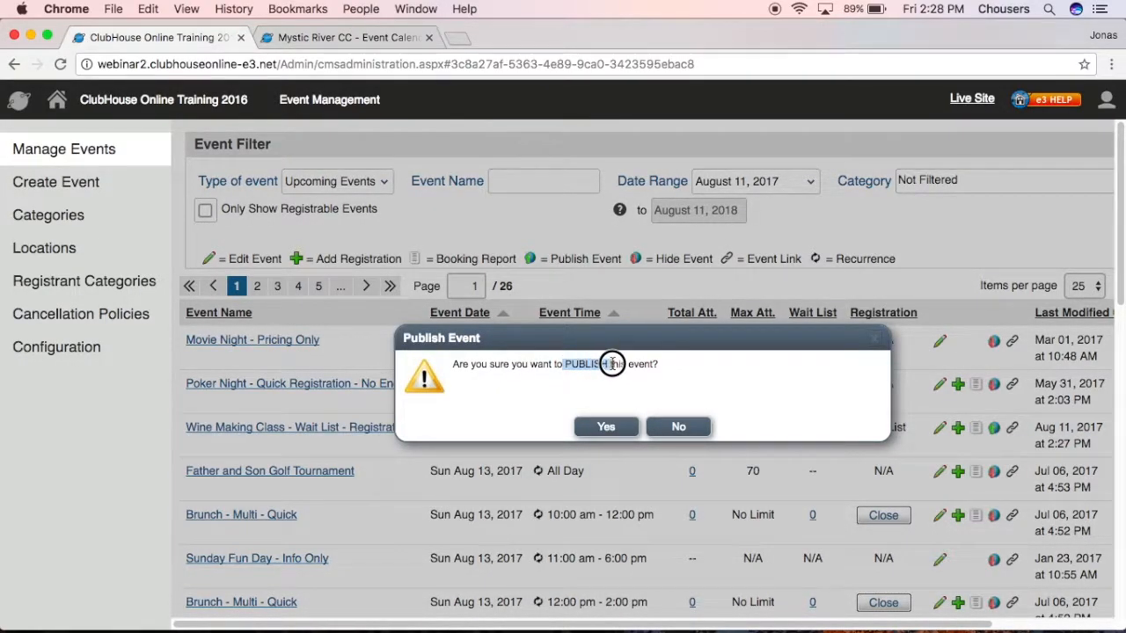
click(603, 429)
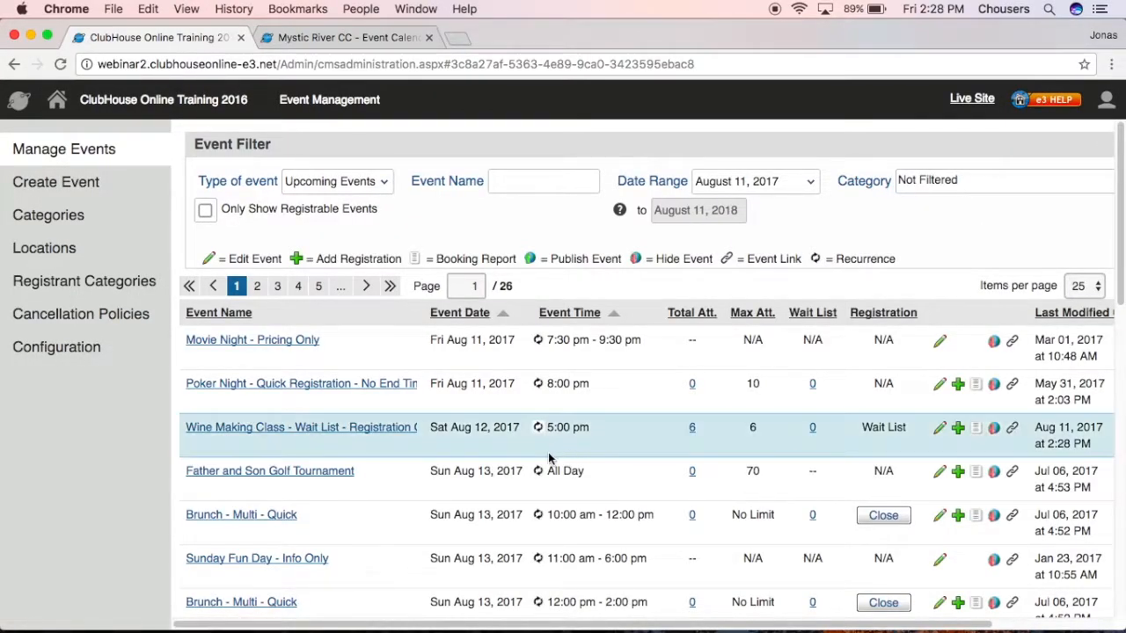
click(330, 37)
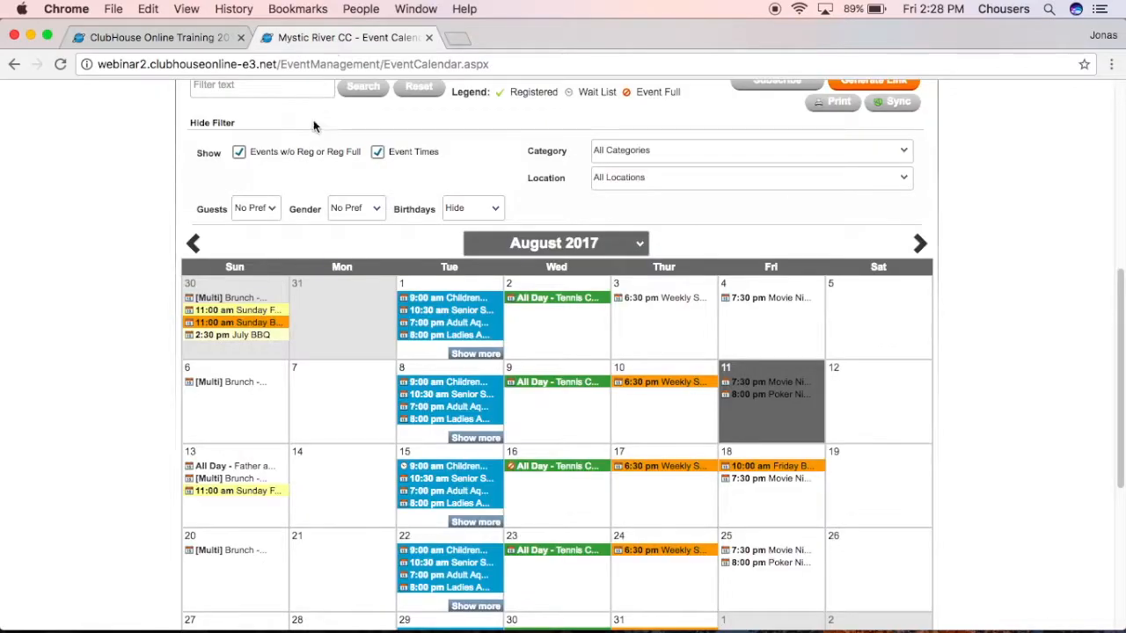
click(60, 63)
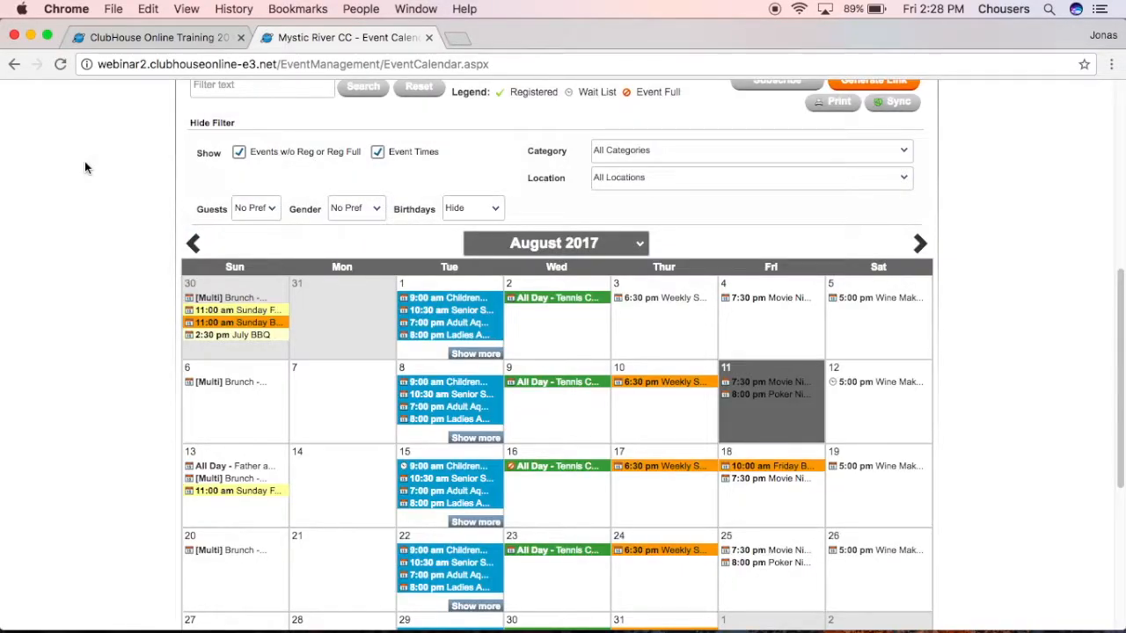
click(176, 38)
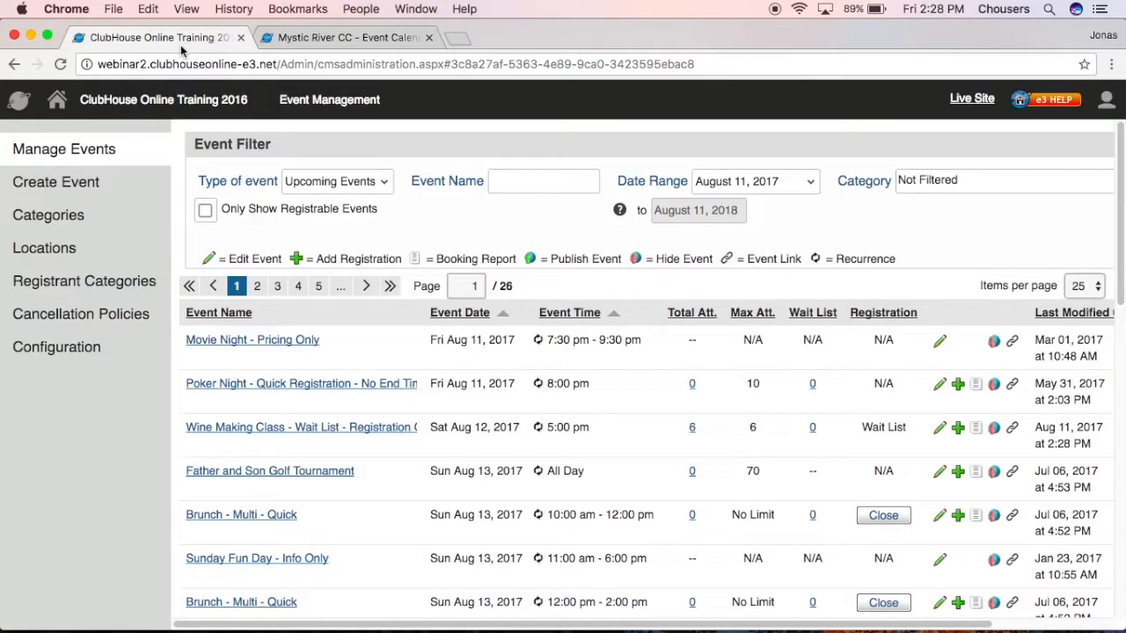
Show the Wine Making Class event link and select the full URL for copying.
click(1012, 428)
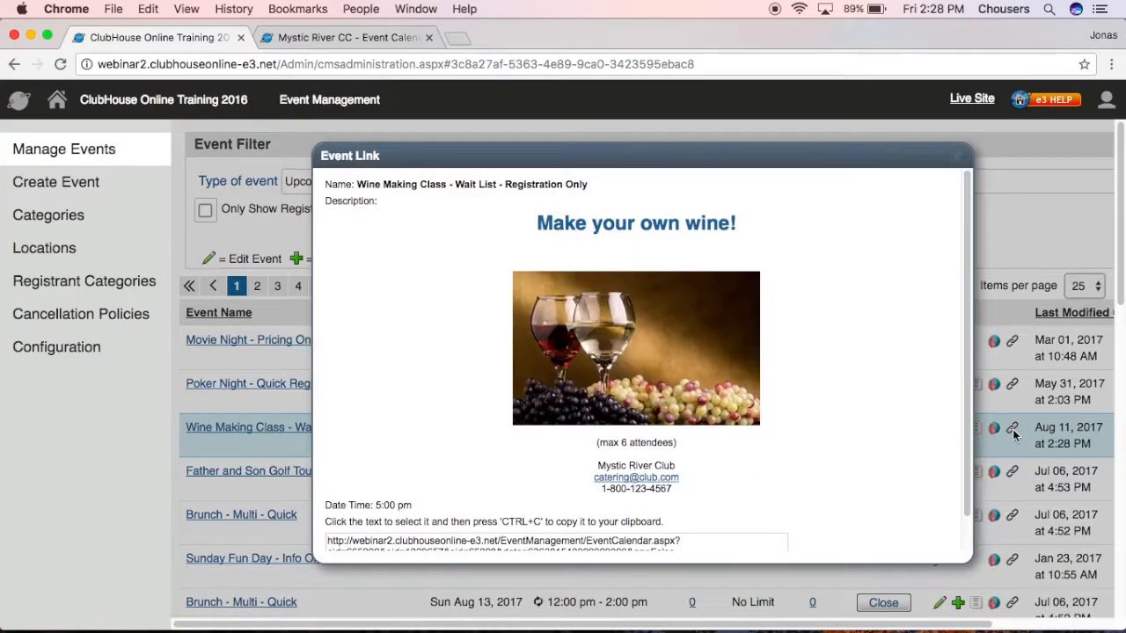
scroll(826, 488, down, 3)
drag(715, 519, 322, 504)
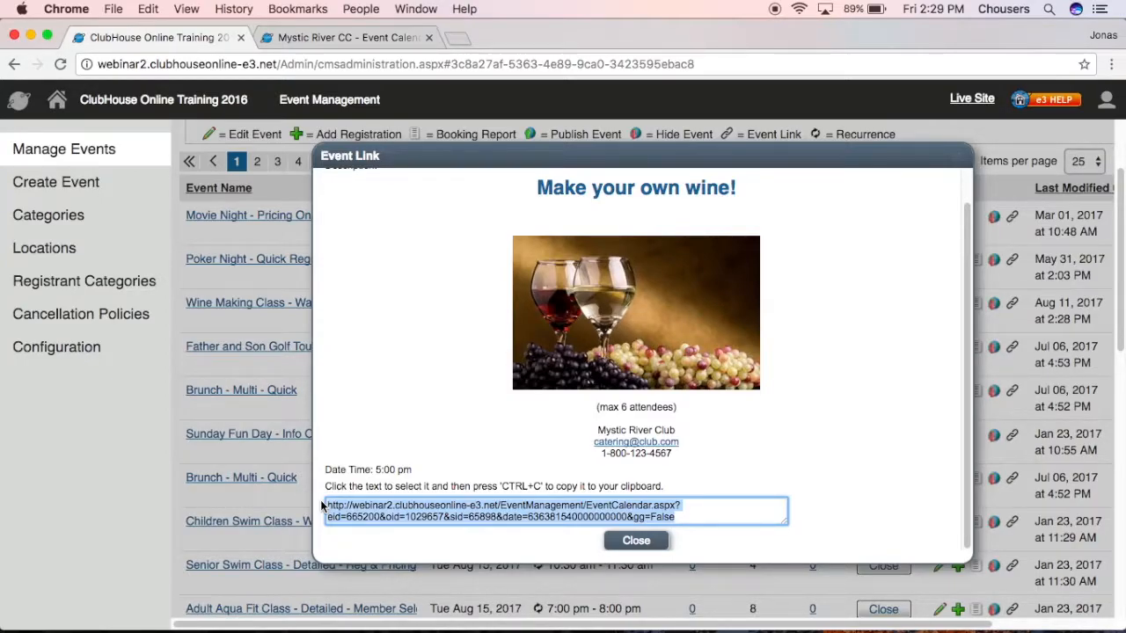
click(613, 542)
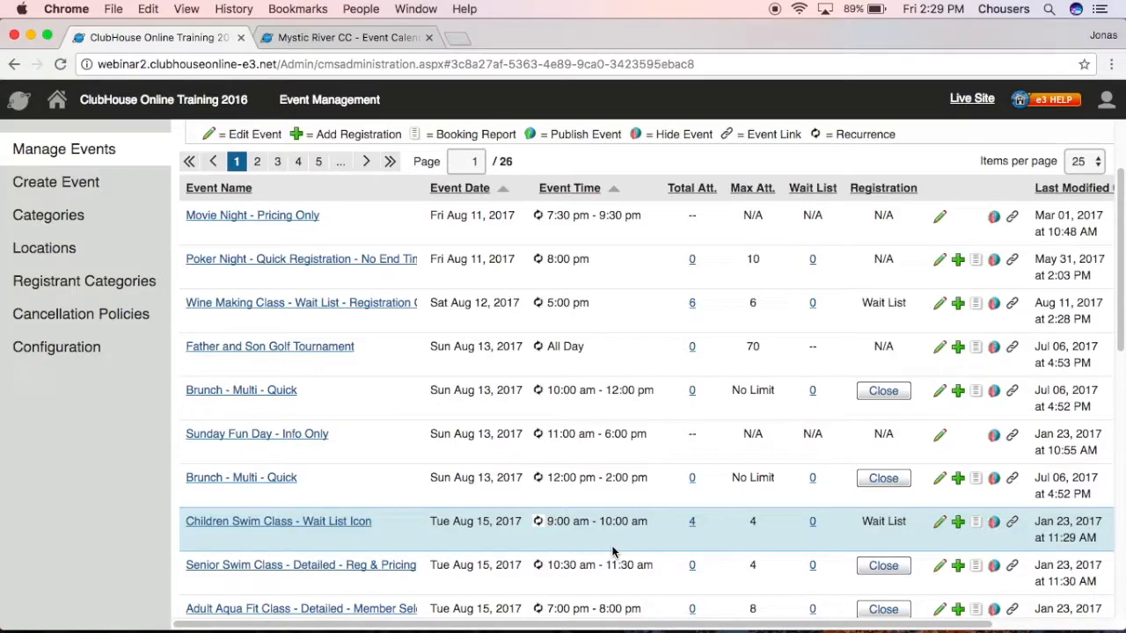
Add a wait-list booking of 2 adult members for the chosen owner to Wine Making Class.
click(812, 307)
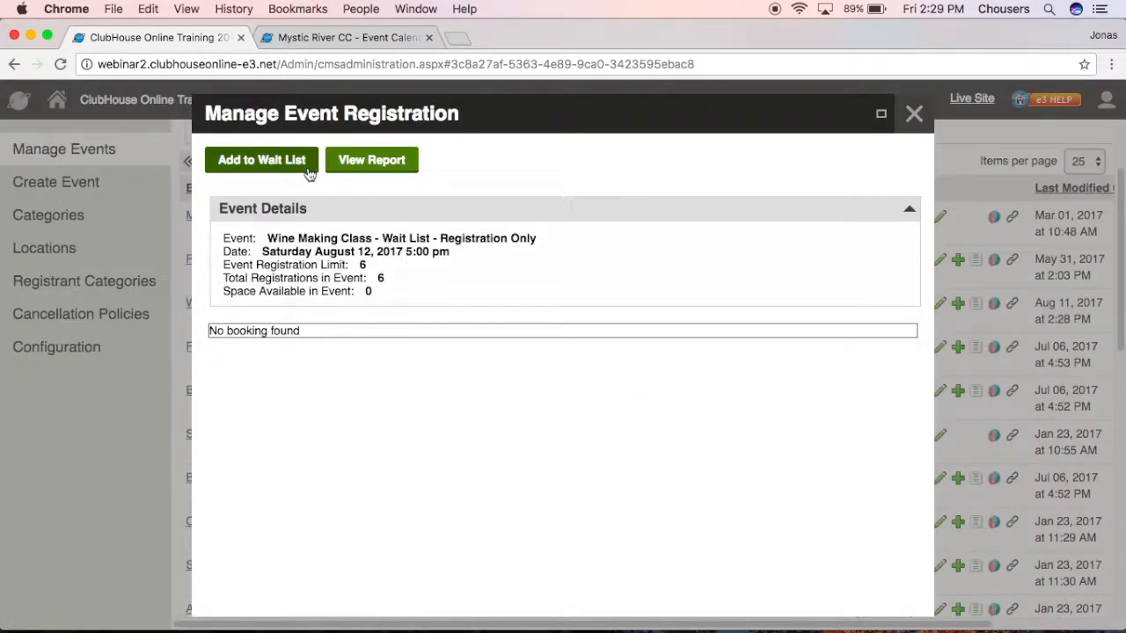
click(307, 169)
click(359, 333)
text(bob)
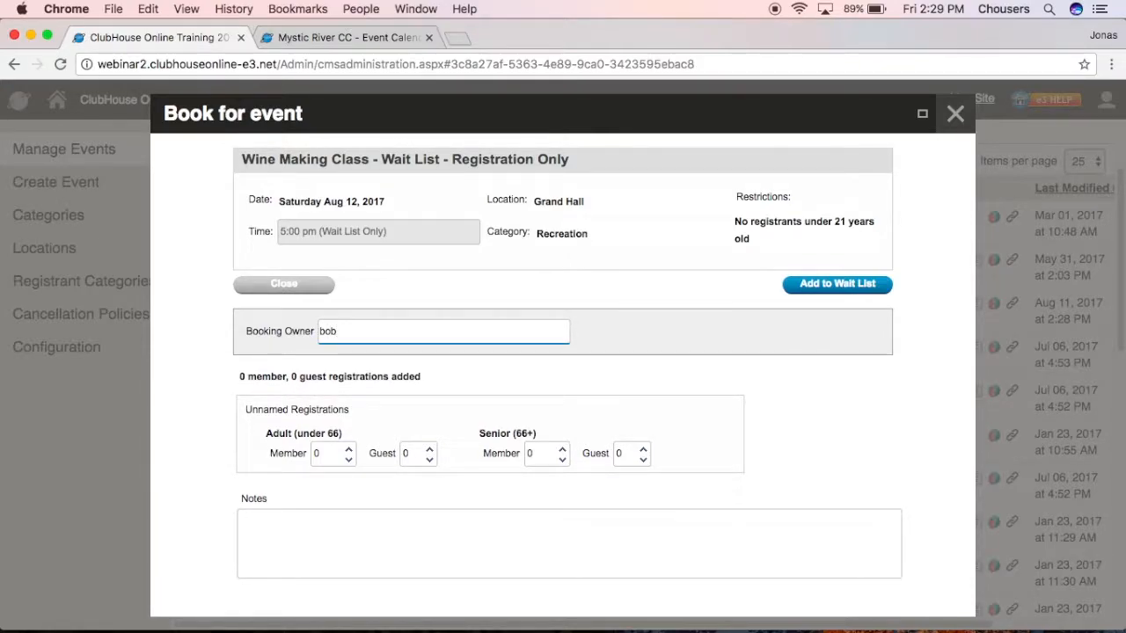
click(378, 353)
click(348, 448)
click(348, 448)
click(814, 283)
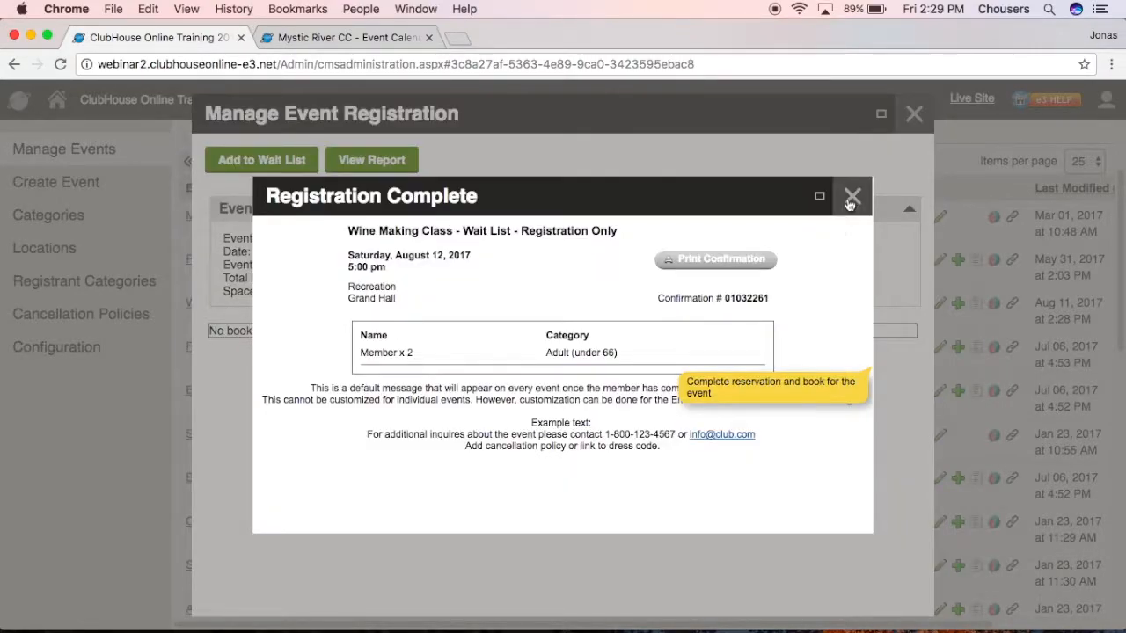
click(851, 192)
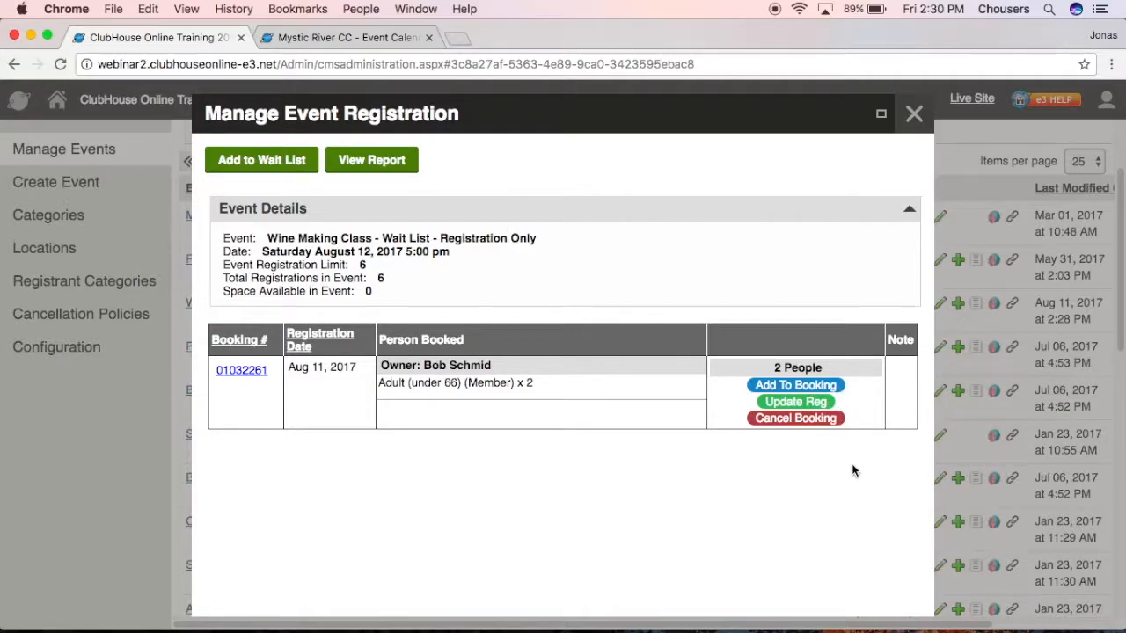
click(915, 115)
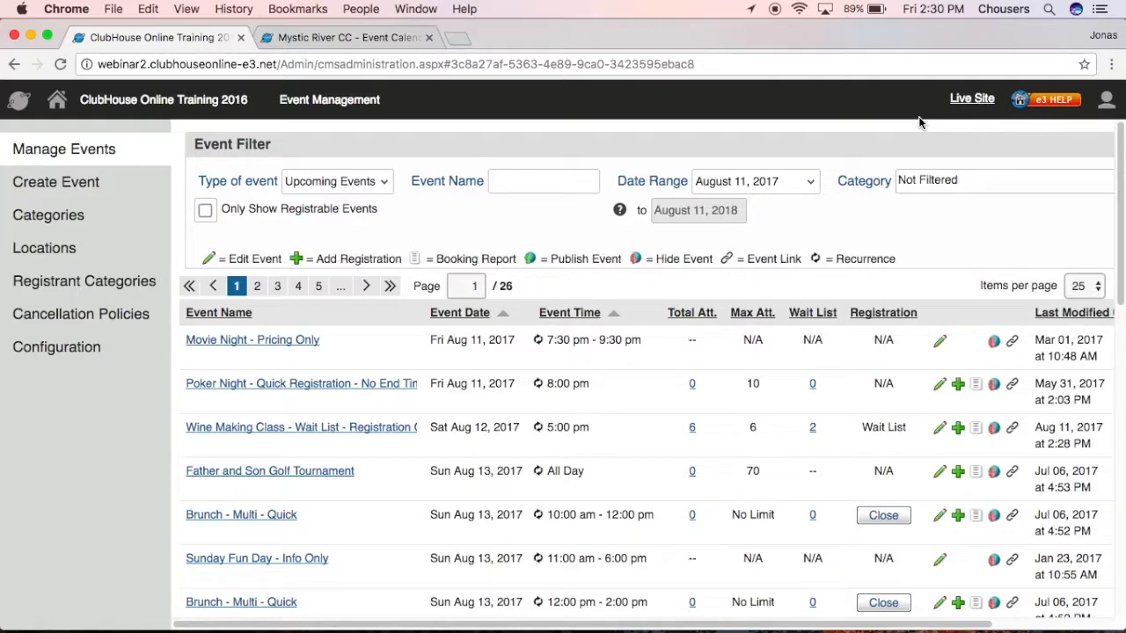
Cancel the 4-member adult booking in the Wine Making Class registrations.
click(692, 429)
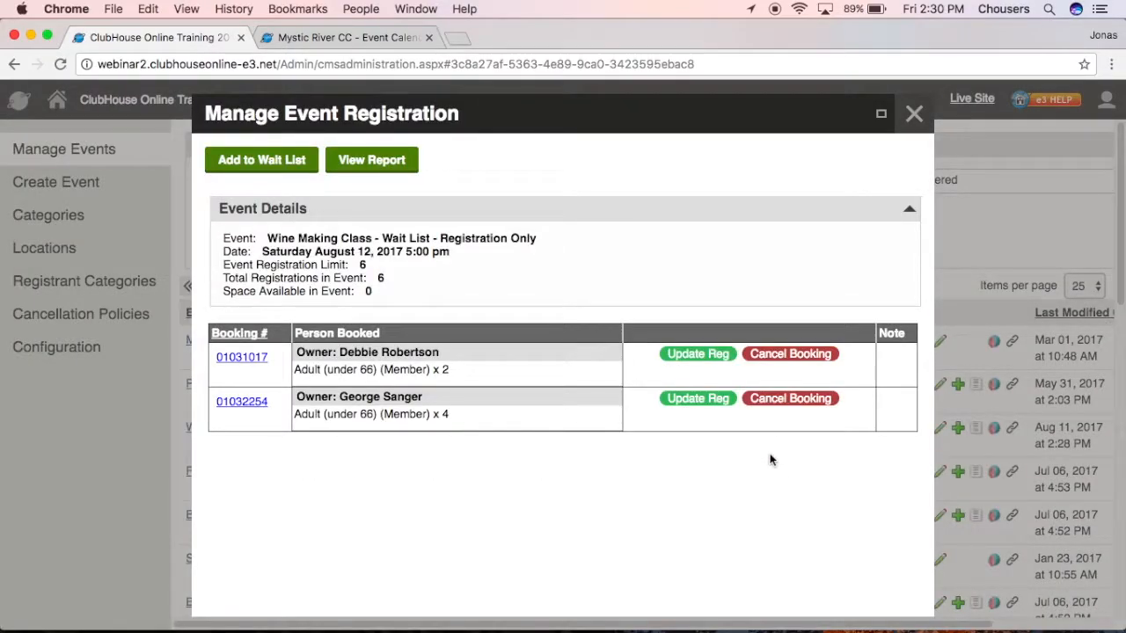
click(785, 402)
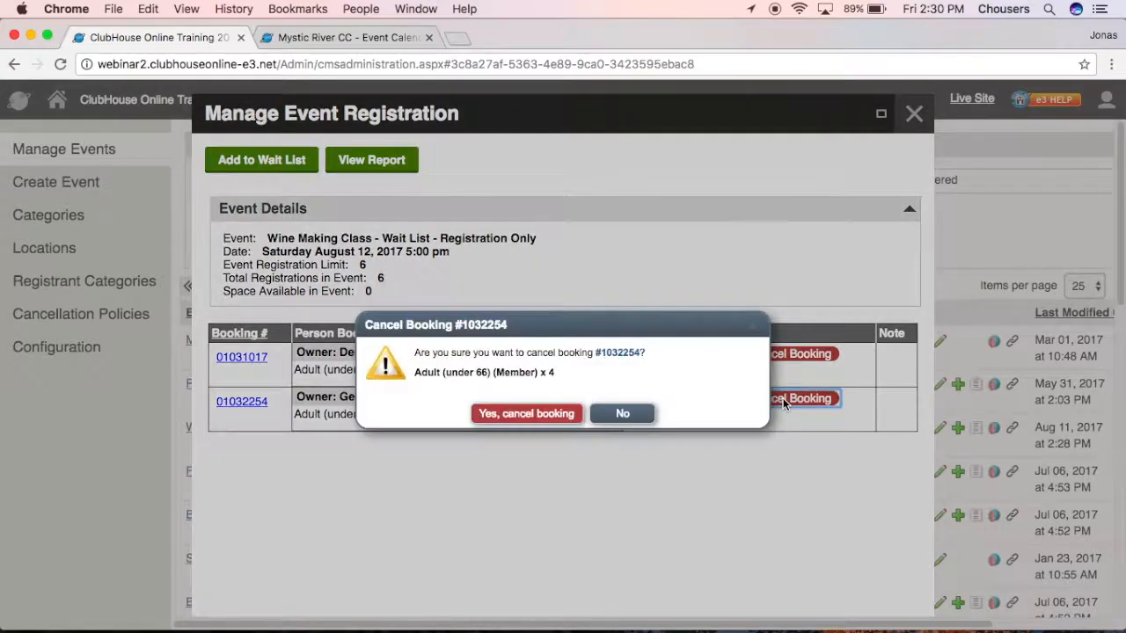
click(569, 415)
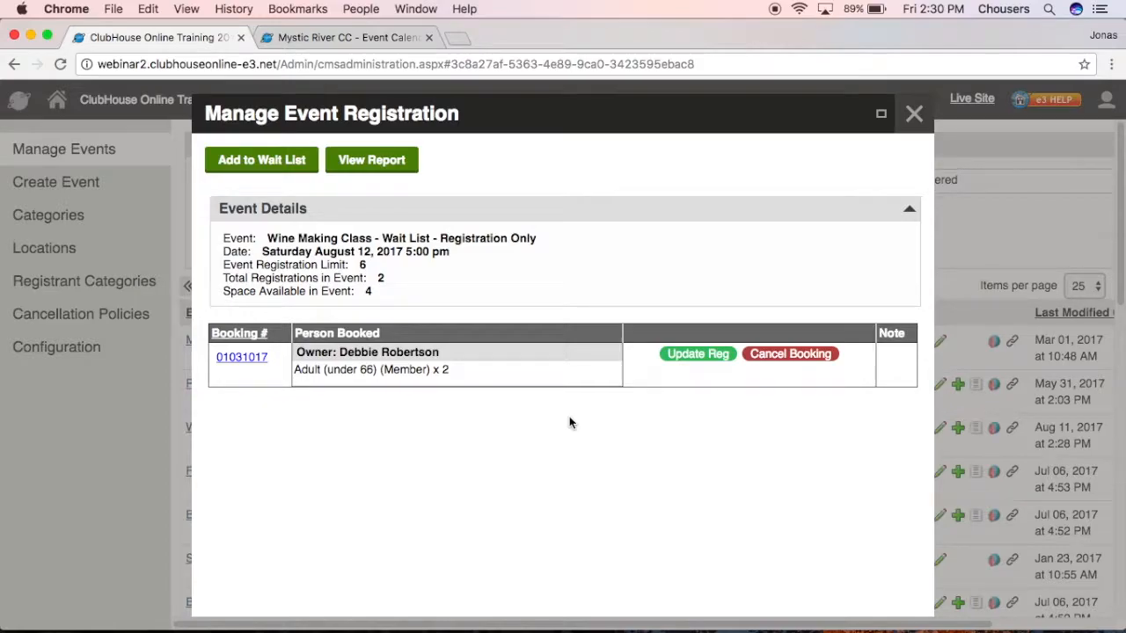
click(915, 114)
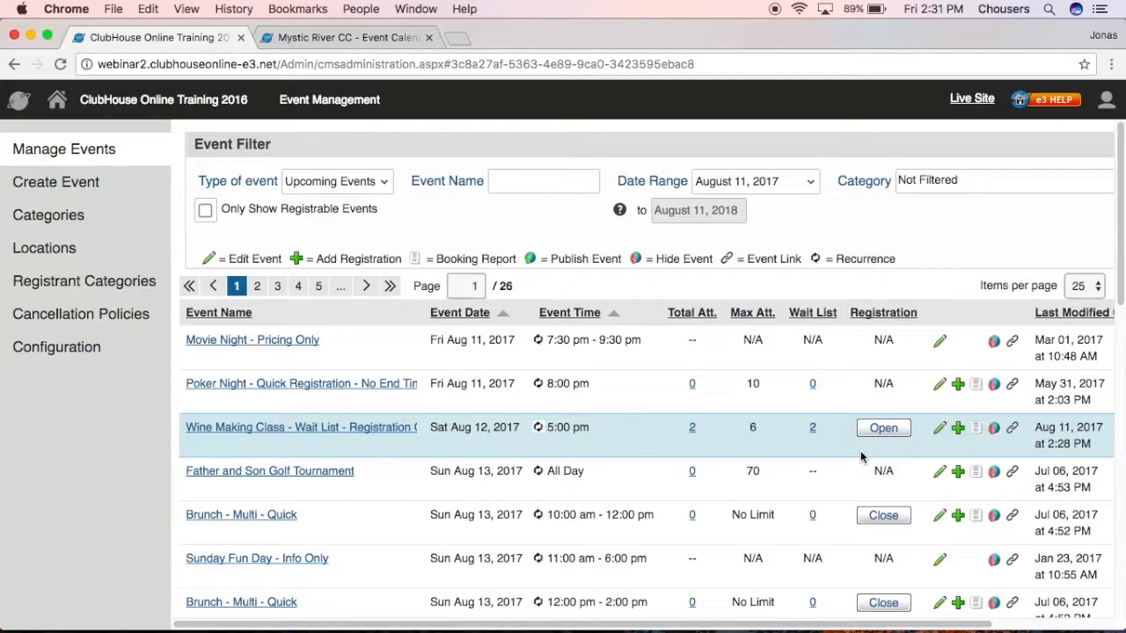
Move the wait-listed 2-member booking into Wine Making Class and reopen its registration.
click(811, 427)
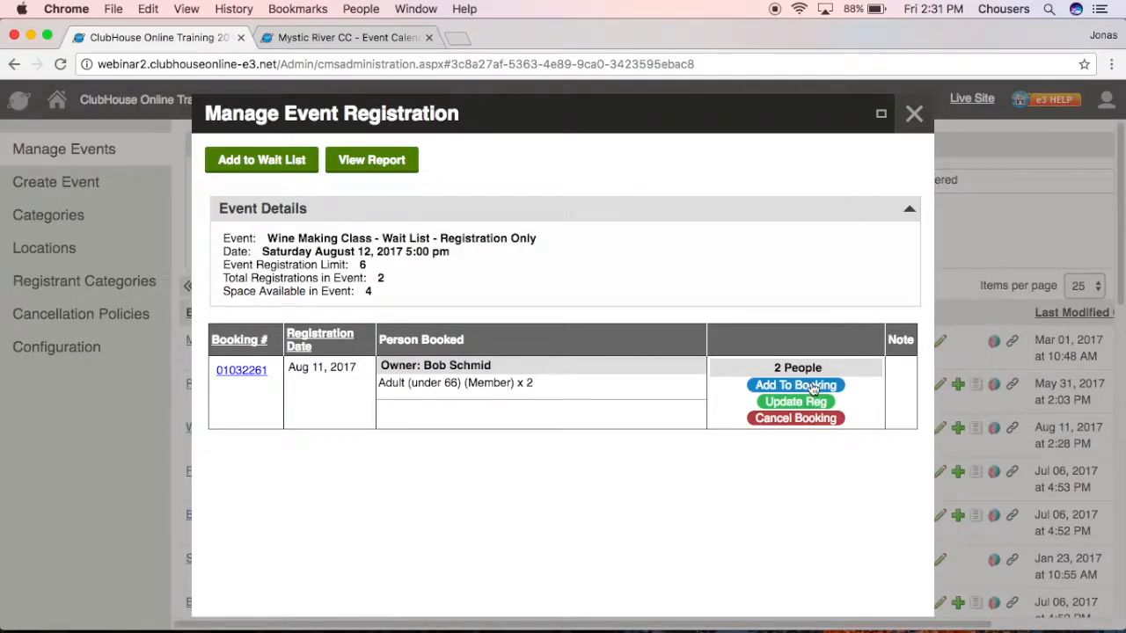
click(812, 387)
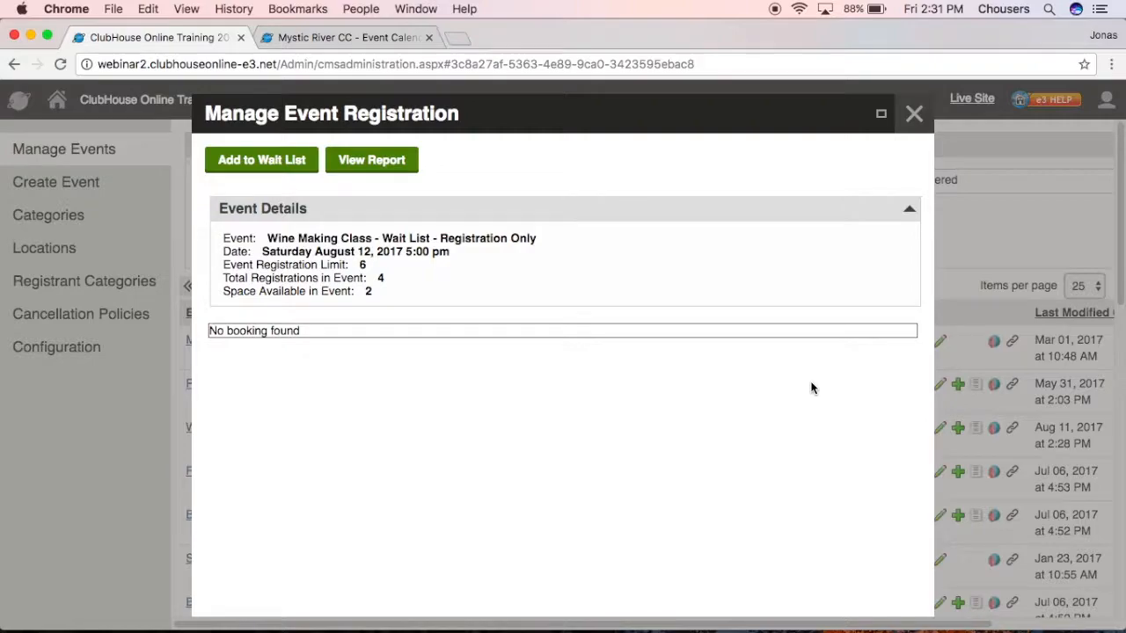
click(914, 115)
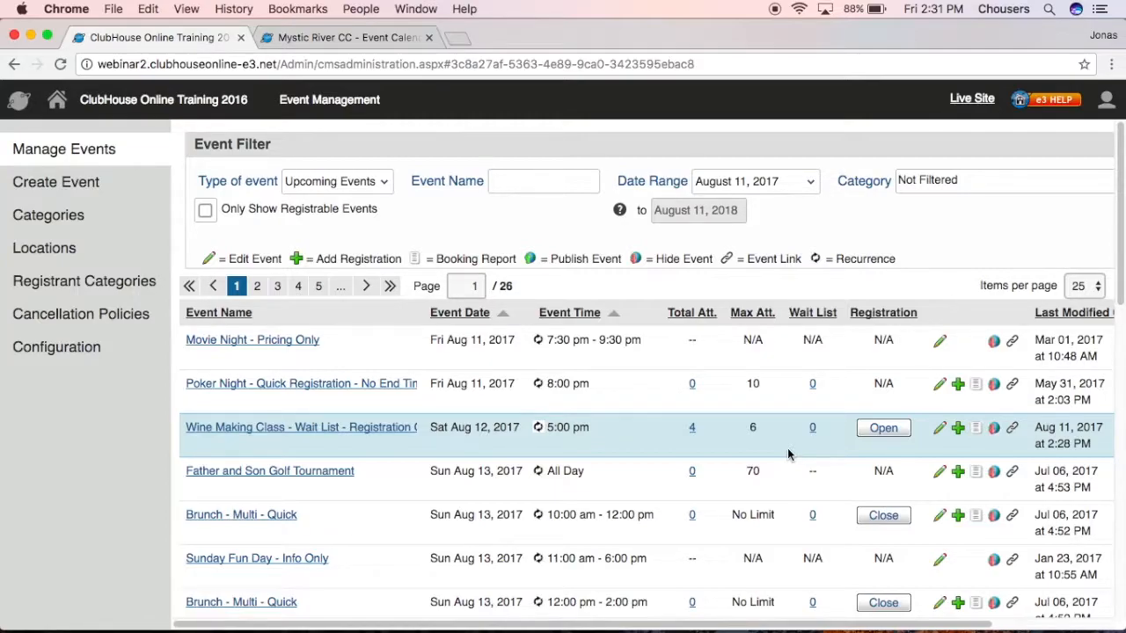
click(884, 429)
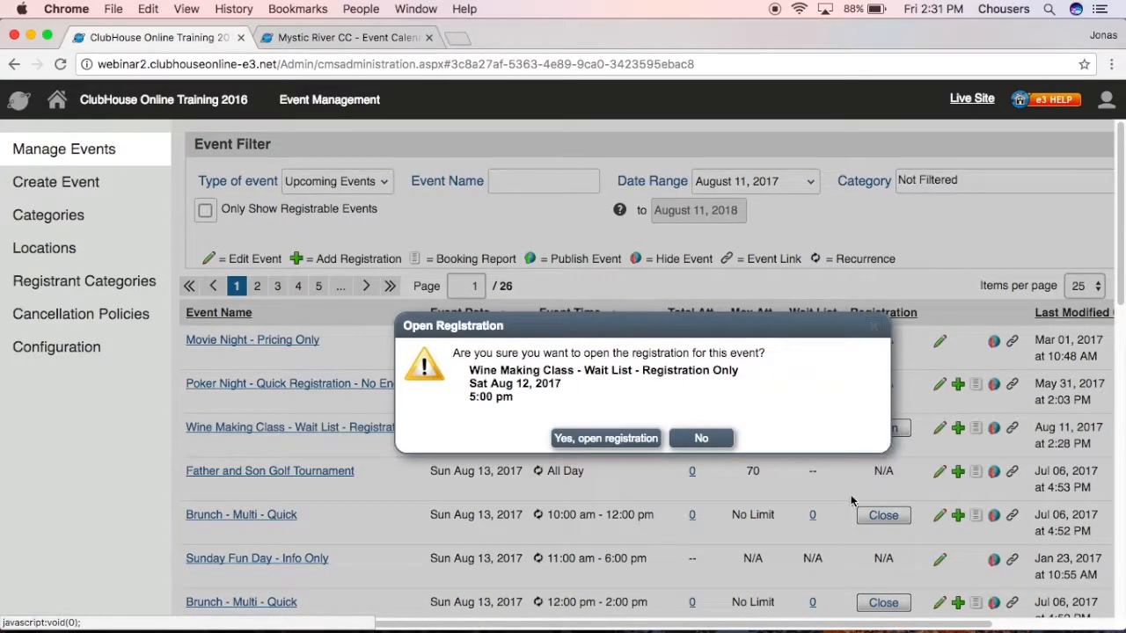
click(605, 438)
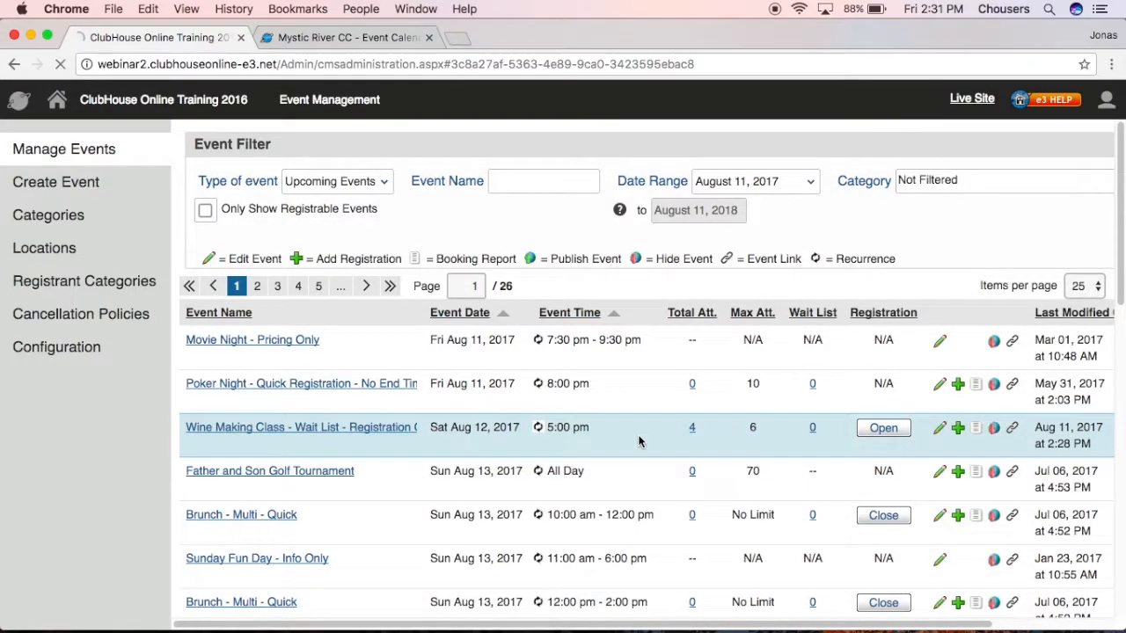